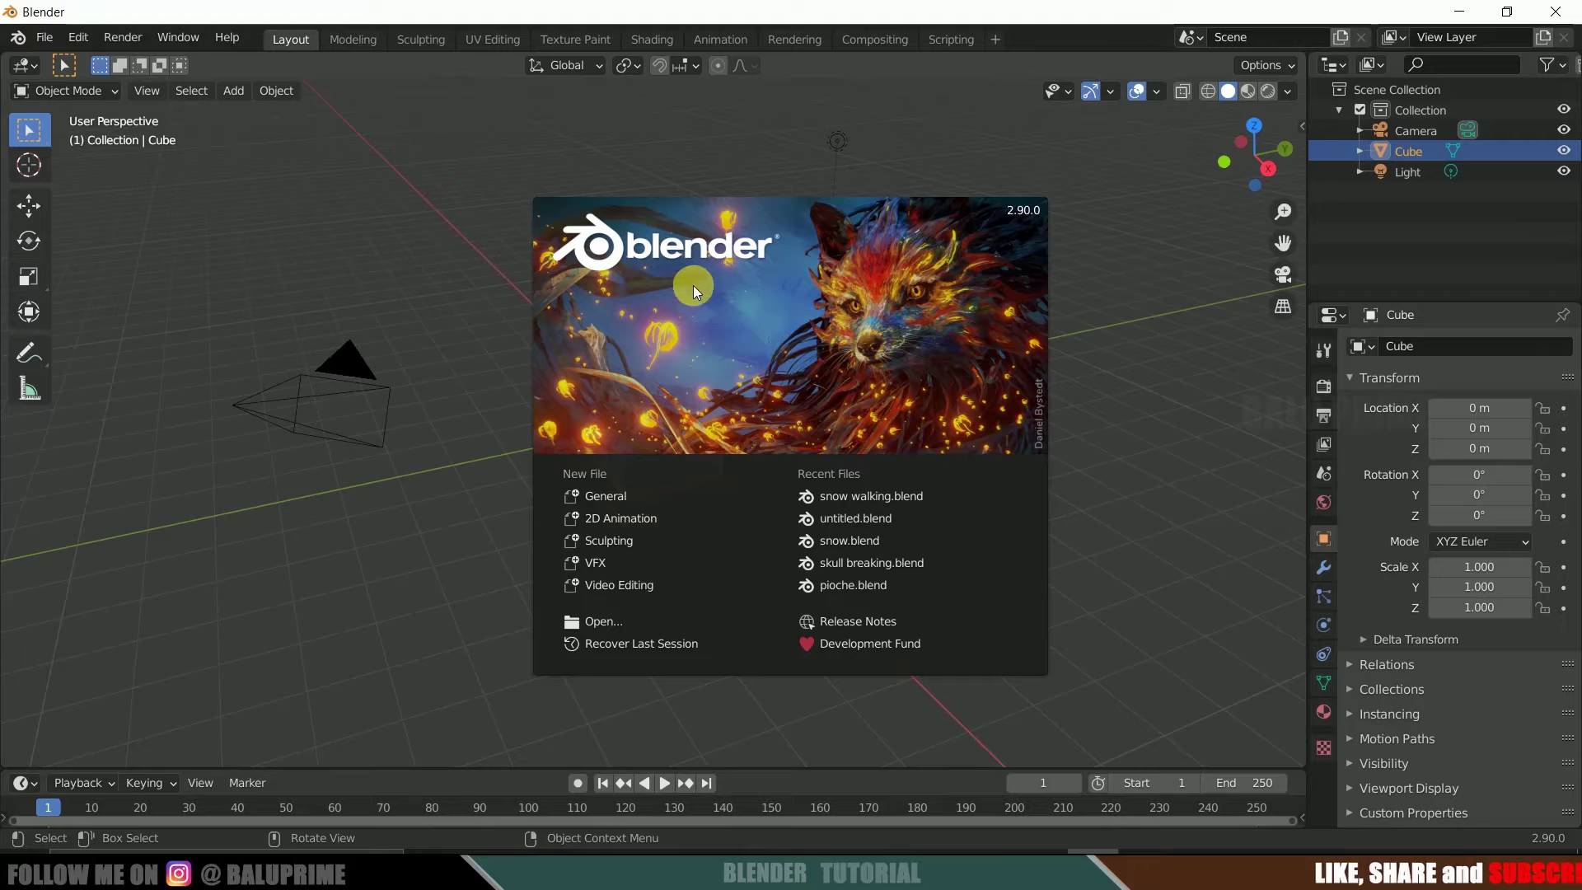
# - Dismiss the splash screen and delete the default cube from the scene
pyautogui.click(467, 585)
pyautogui.click(601, 604)
pyautogui.click(650, 482)
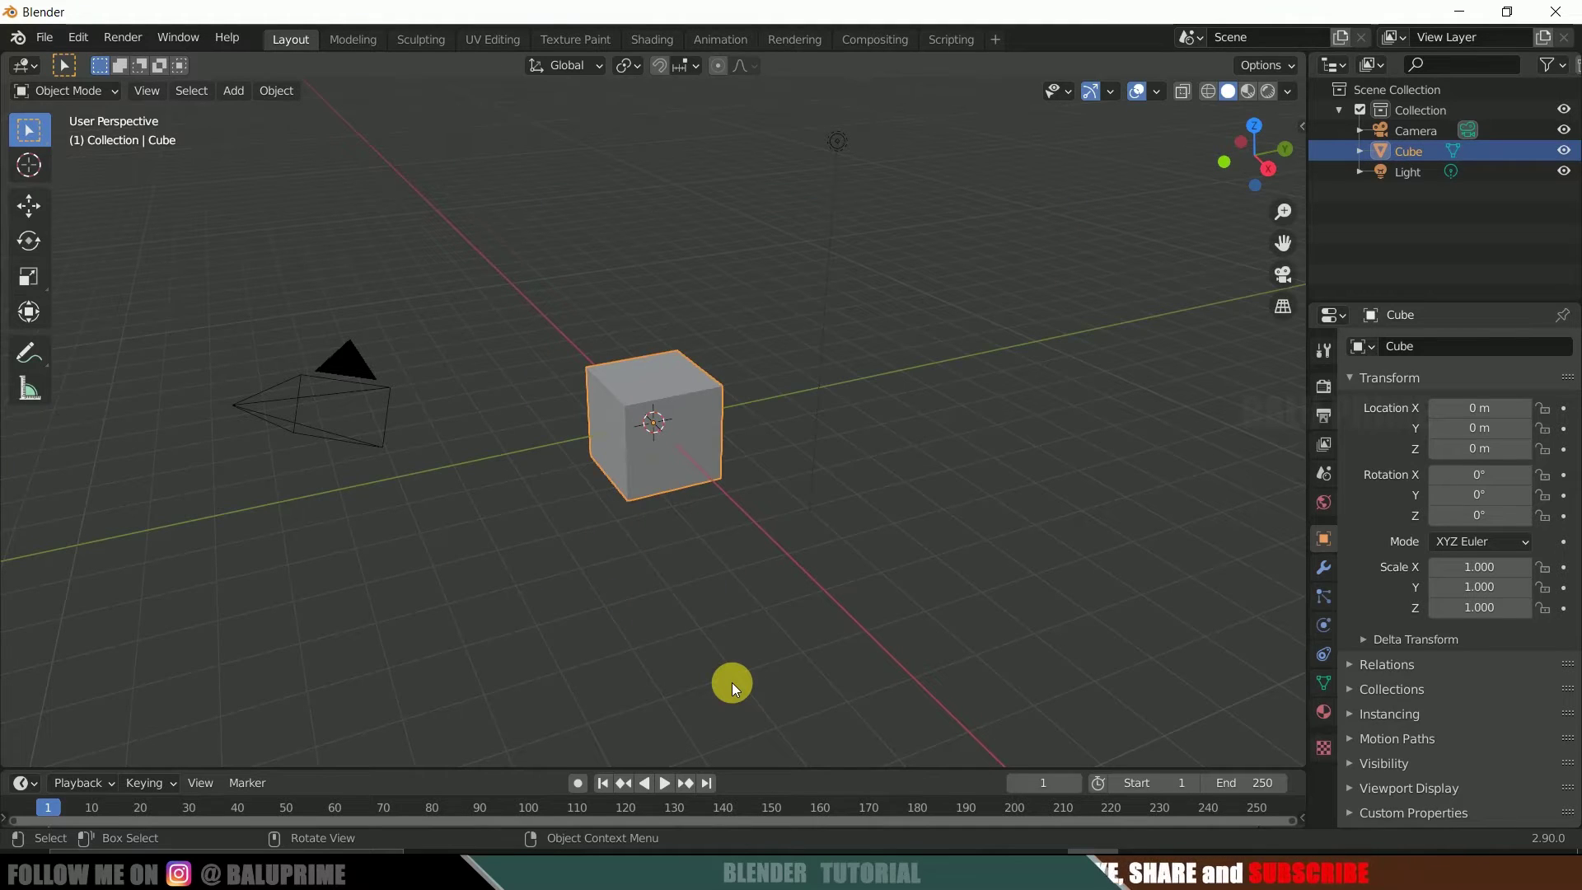
pyautogui.press('Delete')
# - Change the scene's light from a point light to a Sun light
pyautogui.click(838, 156)
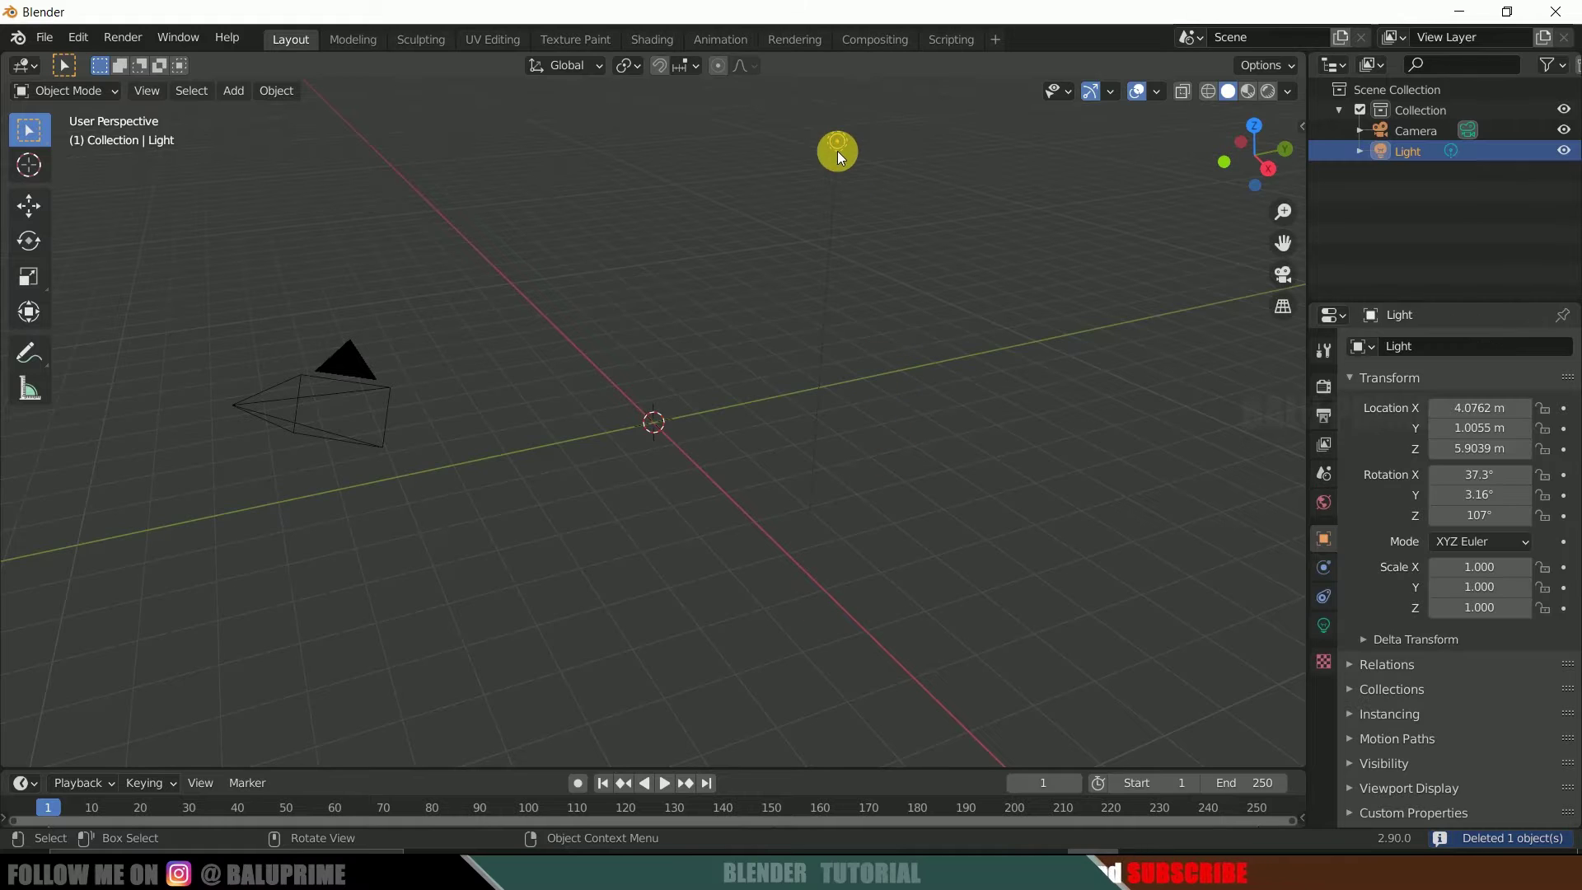
pyautogui.click(1323, 626)
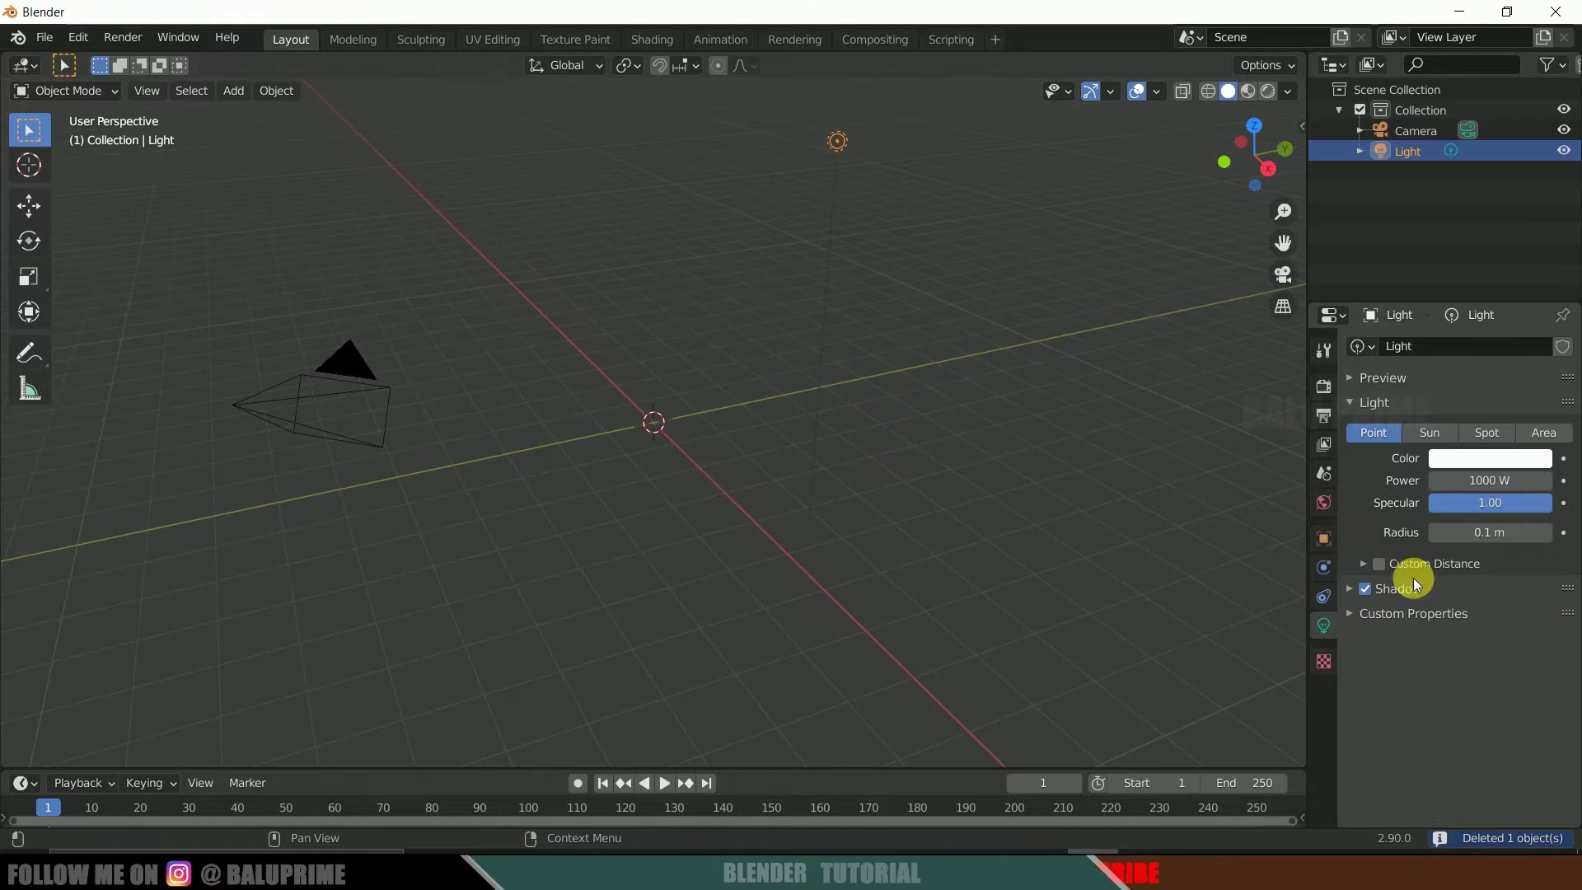
pyautogui.click(1422, 435)
pyautogui.click(695, 597)
pyautogui.moveTo(694, 596); pyautogui.dragTo(619, 645, button='middle')
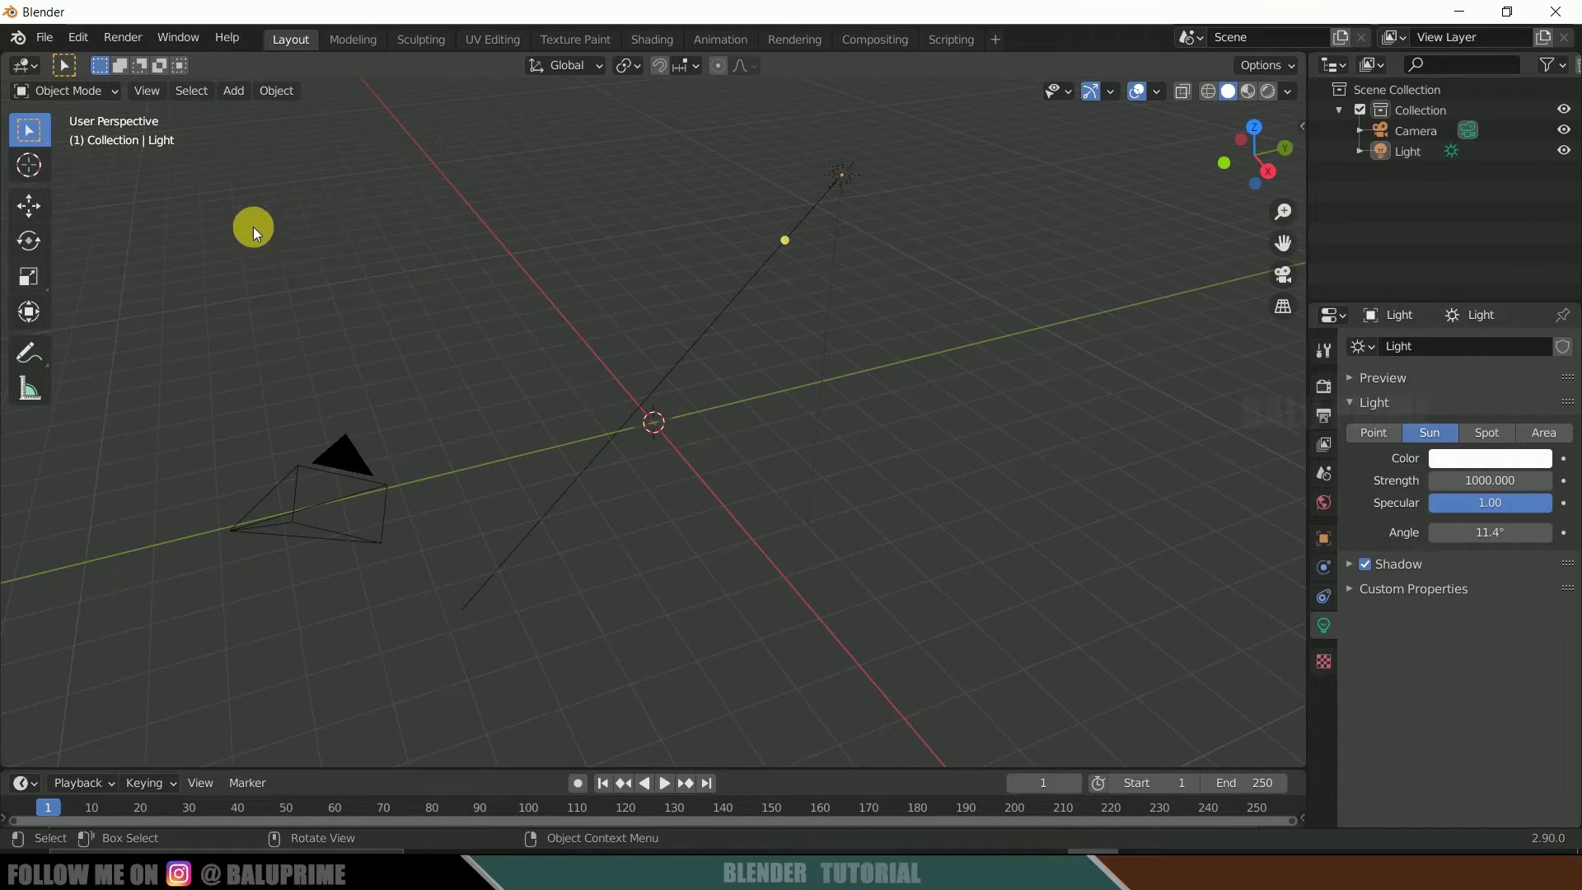
# - Add a plane mesh at the scene origin and scale it up uniformly until it reaches beneath the camera
pyautogui.click(233, 92)
pyautogui.moveTo(255, 113)
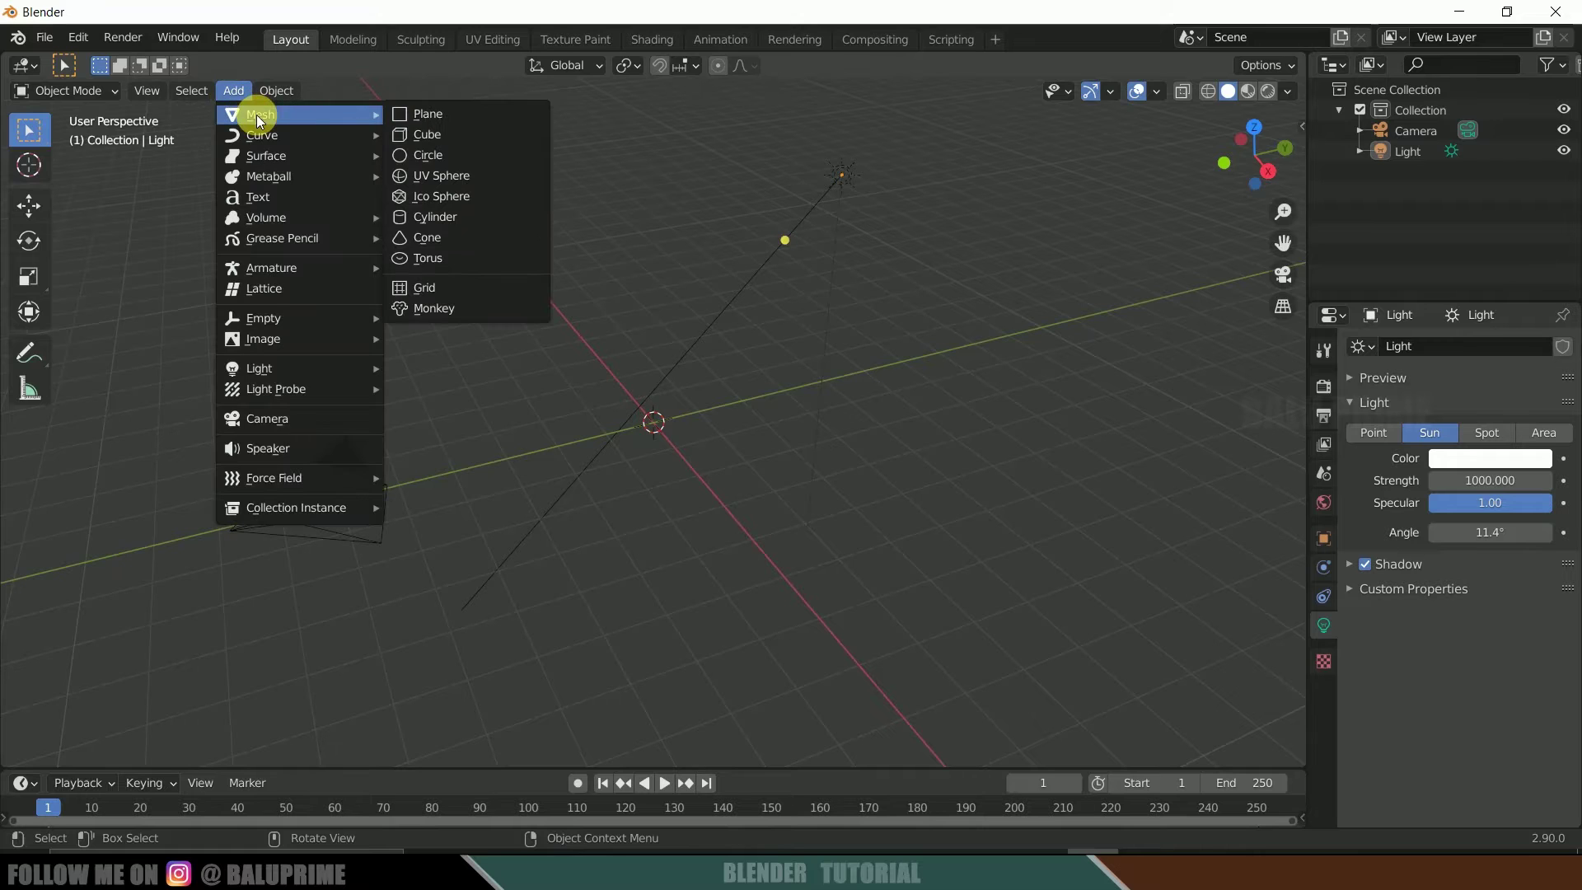
pyautogui.click(443, 111)
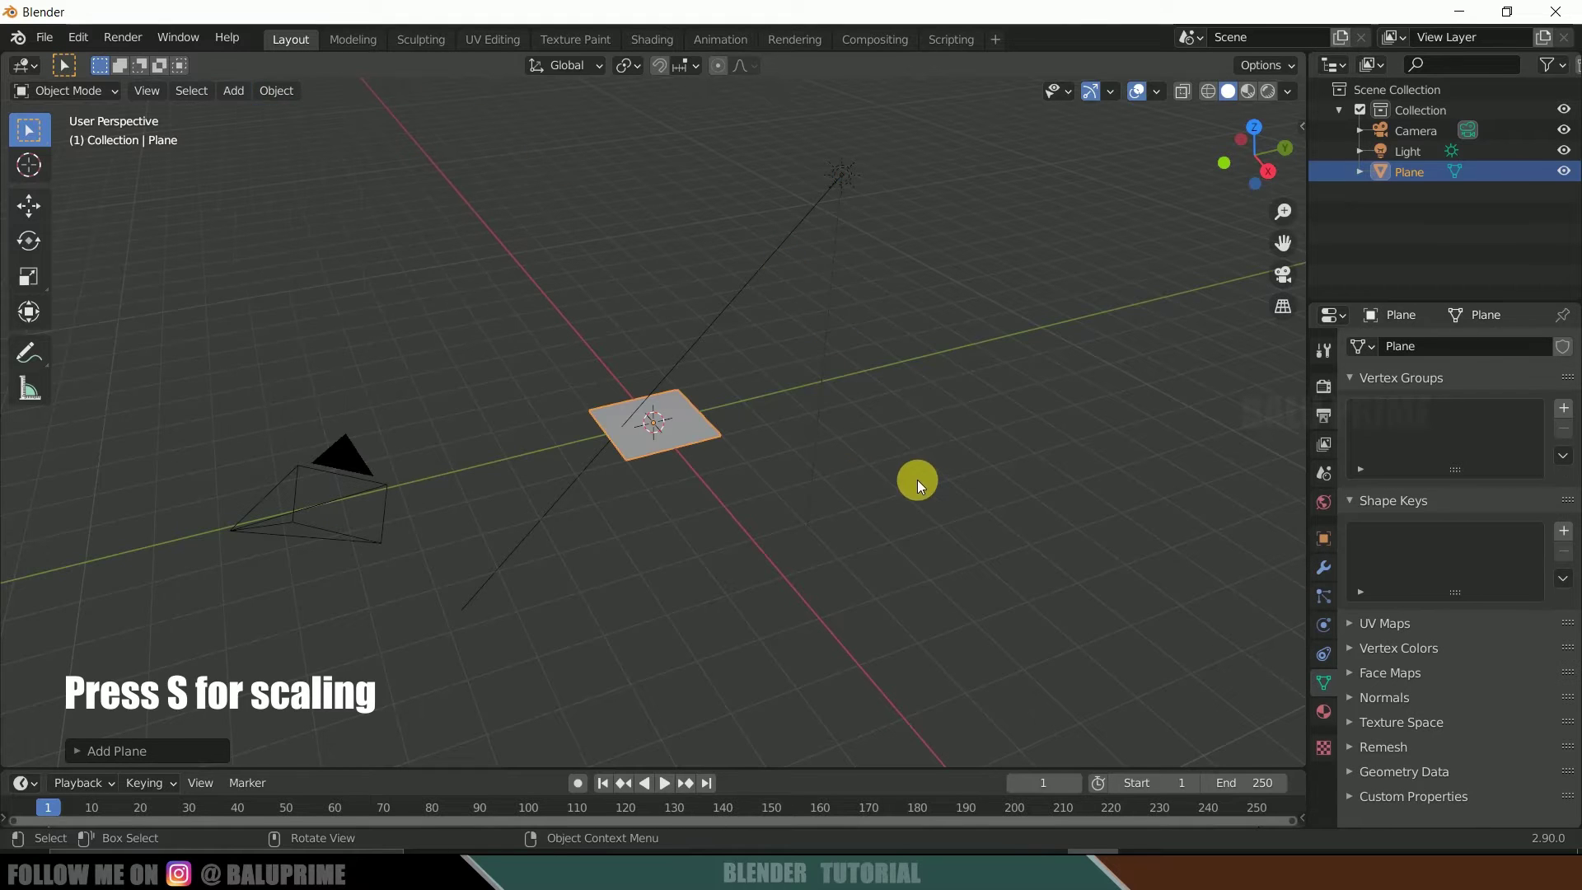
pyautogui.press('s')
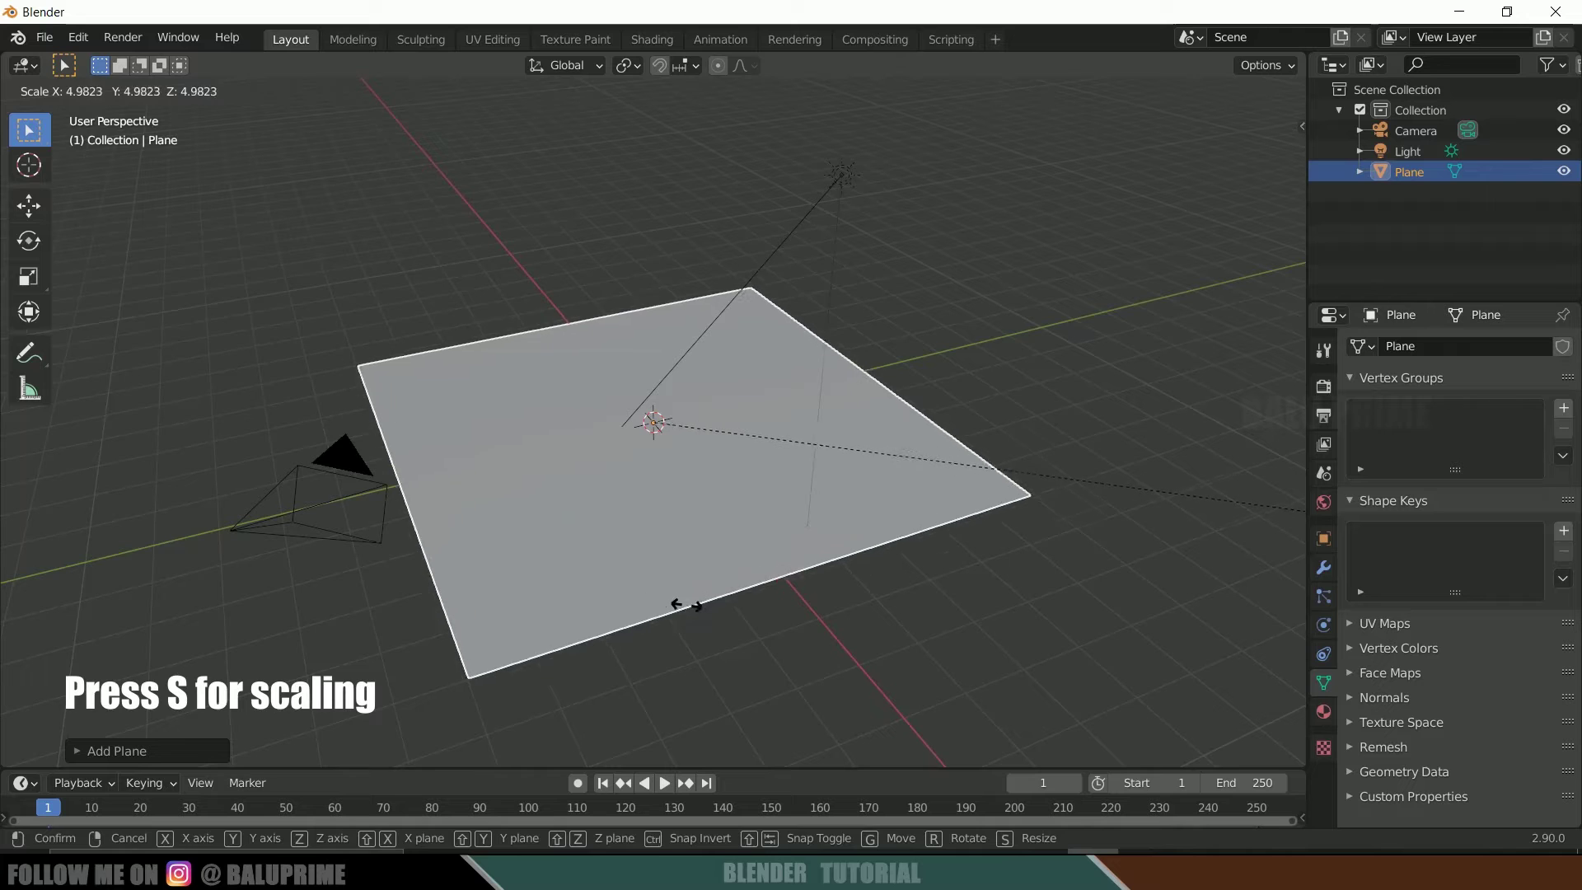
pyautogui.click(1042, 660)
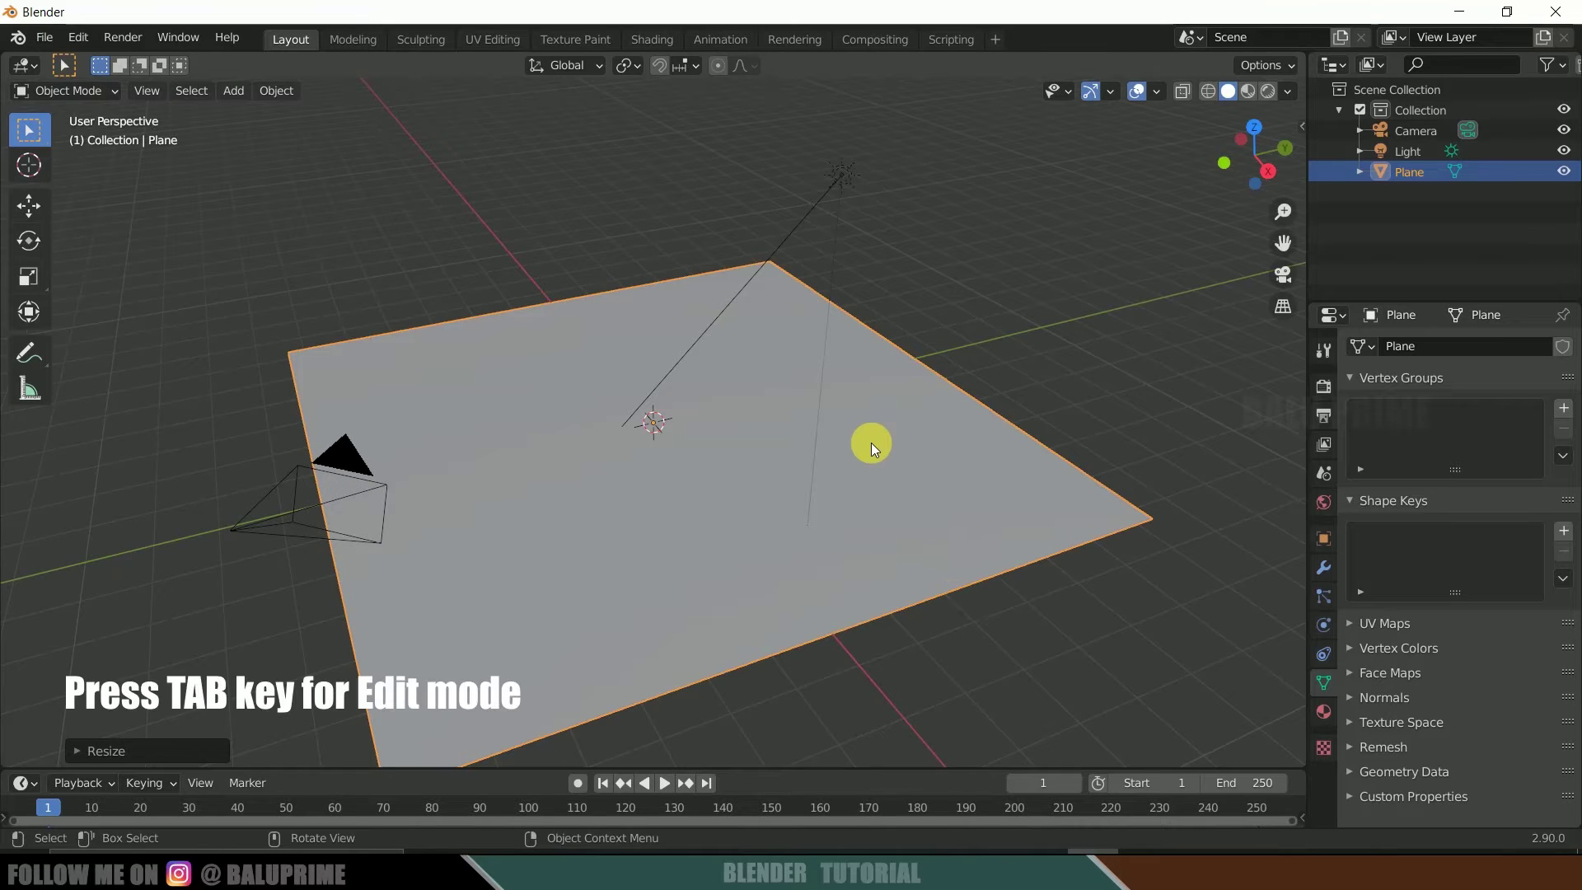
# - Enter Edit Mode on the plane and subdivide the whole mesh four times
pyautogui.press('Tab')
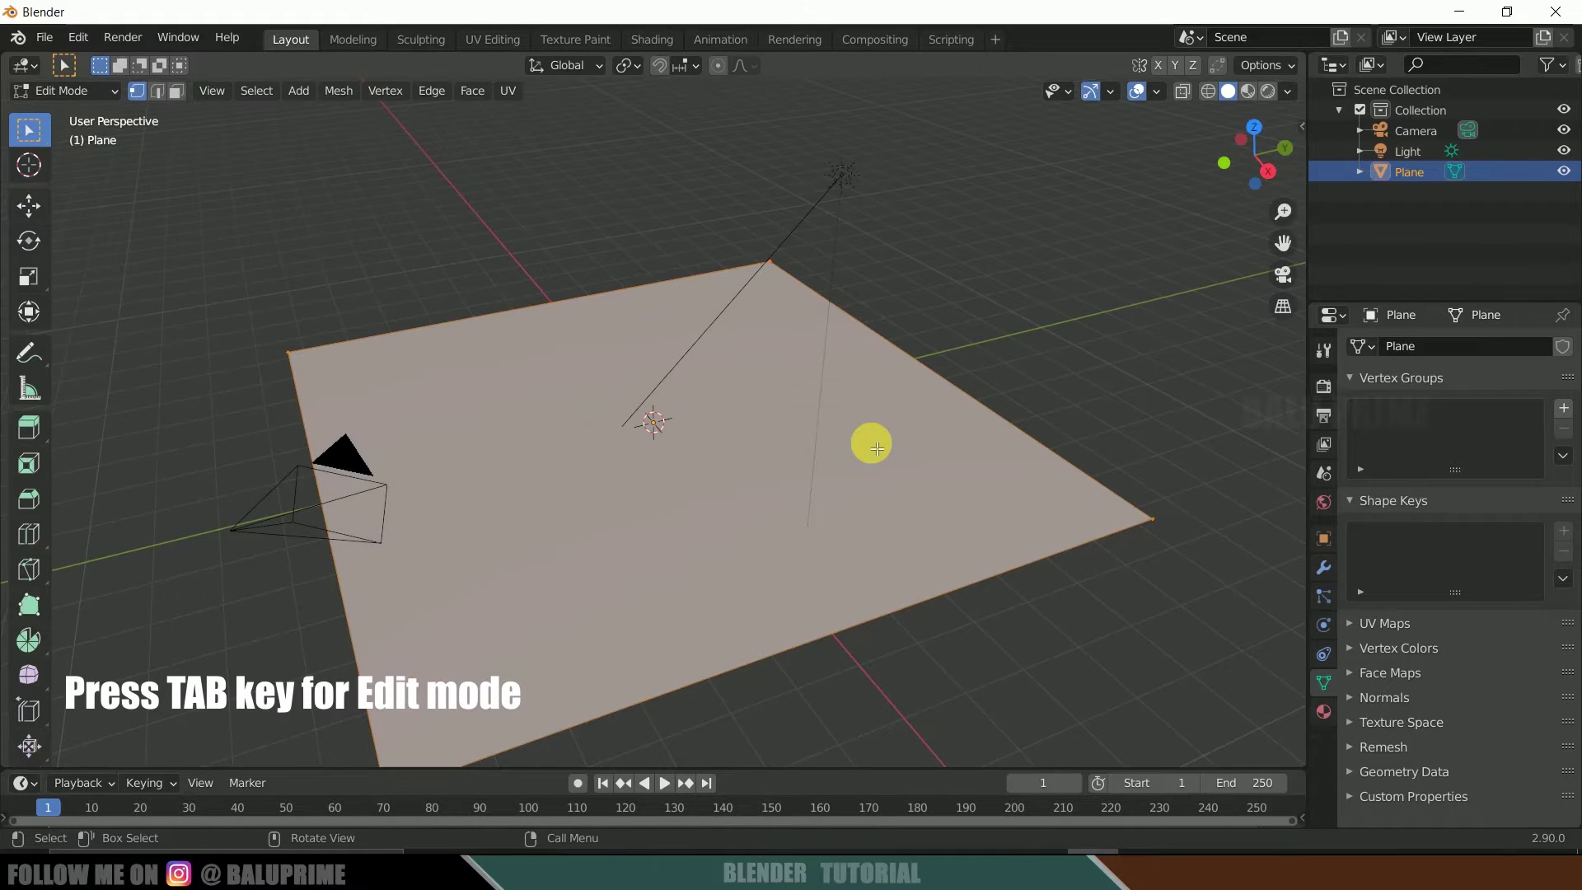
pyautogui.rightClick(875, 448)
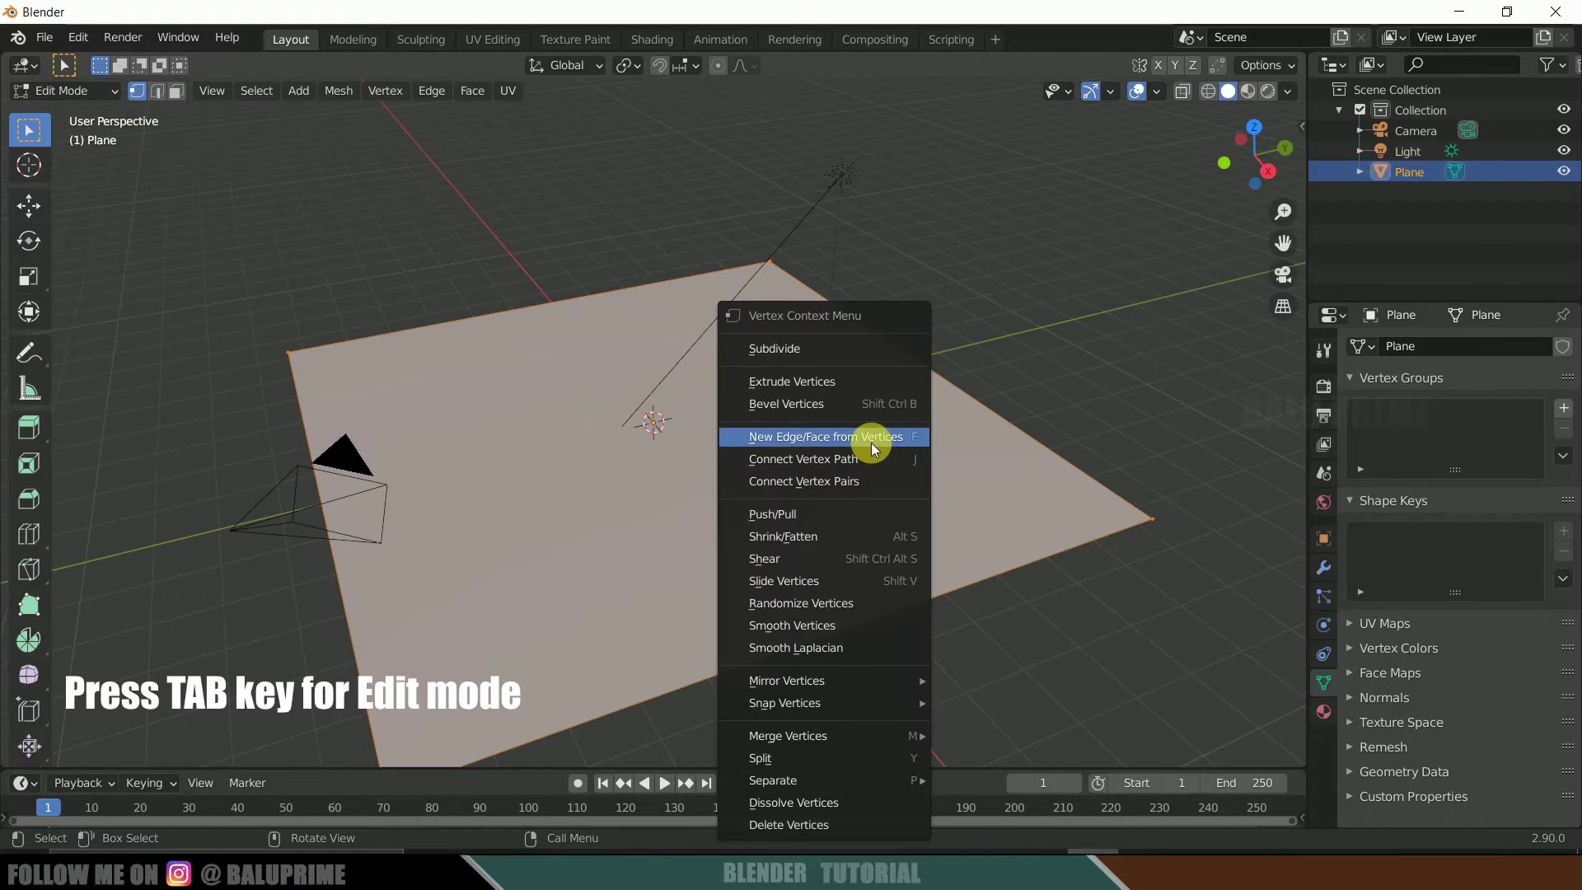
pyautogui.click(862, 352)
pyautogui.rightClick(889, 354)
pyautogui.click(887, 353)
pyautogui.rightClick(887, 360)
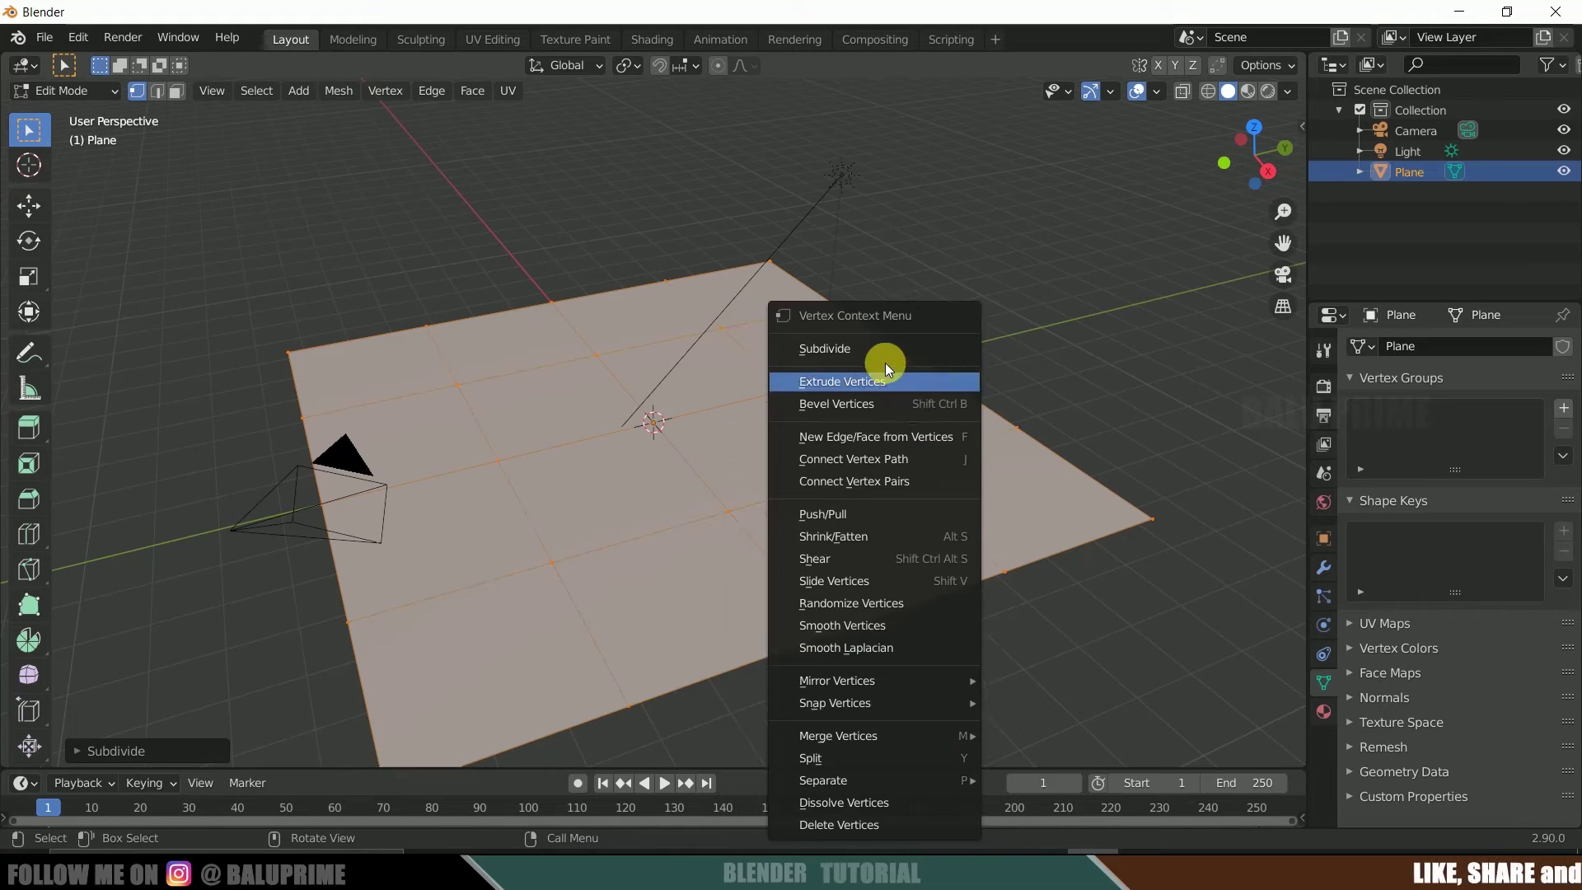
pyautogui.click(876, 347)
pyautogui.rightClick(873, 356)
pyautogui.click(870, 350)
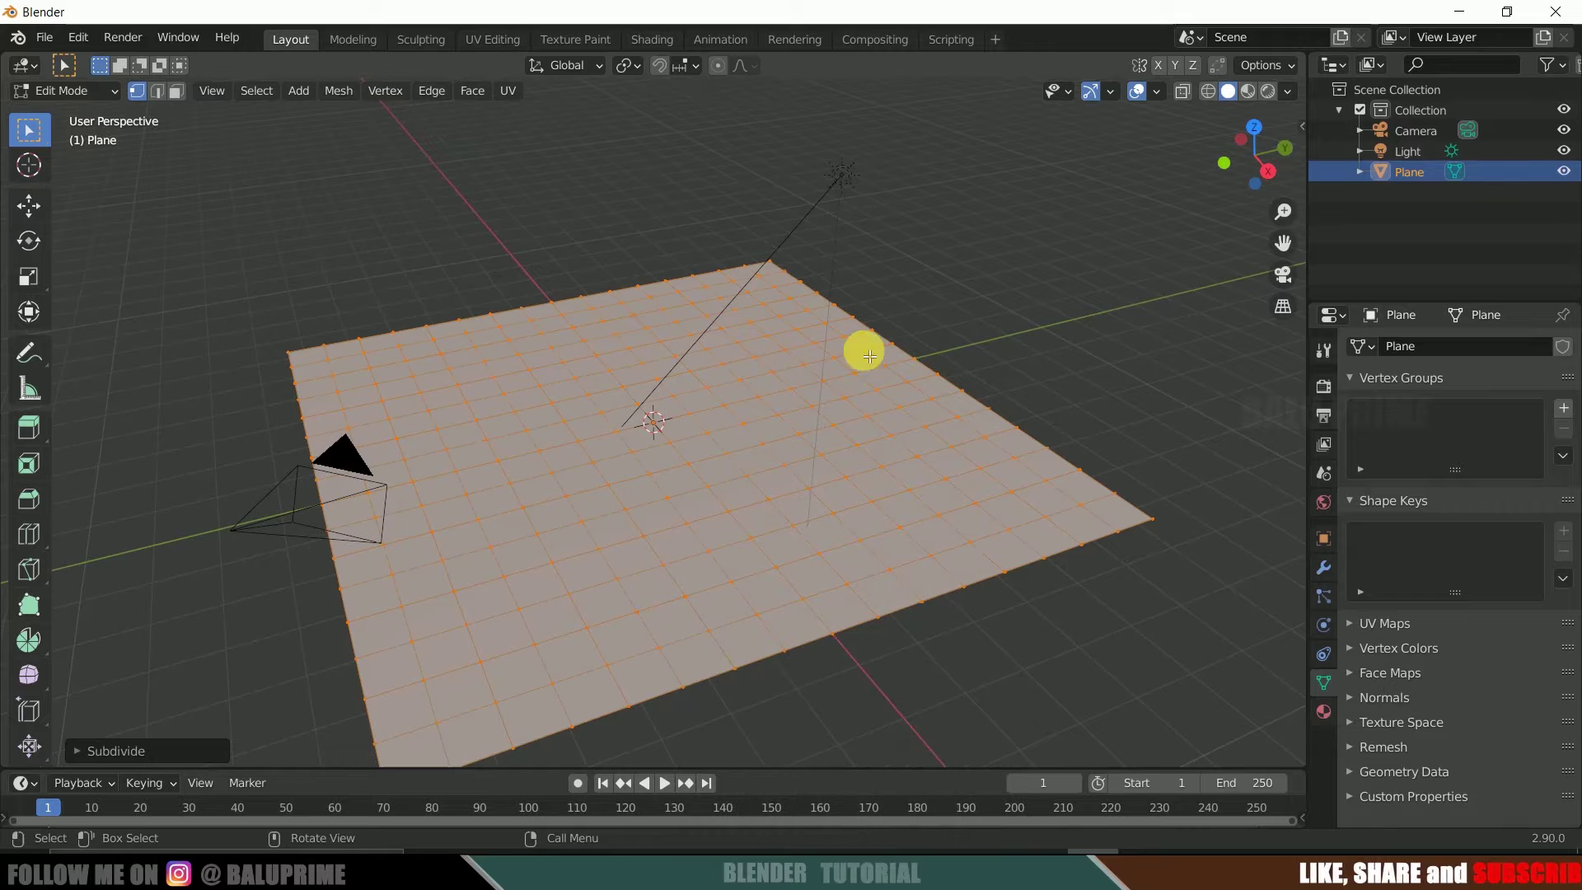
# - Set the last subdivision's number of cuts to 35 and return the plane to Object Mode
pyautogui.click(76, 749)
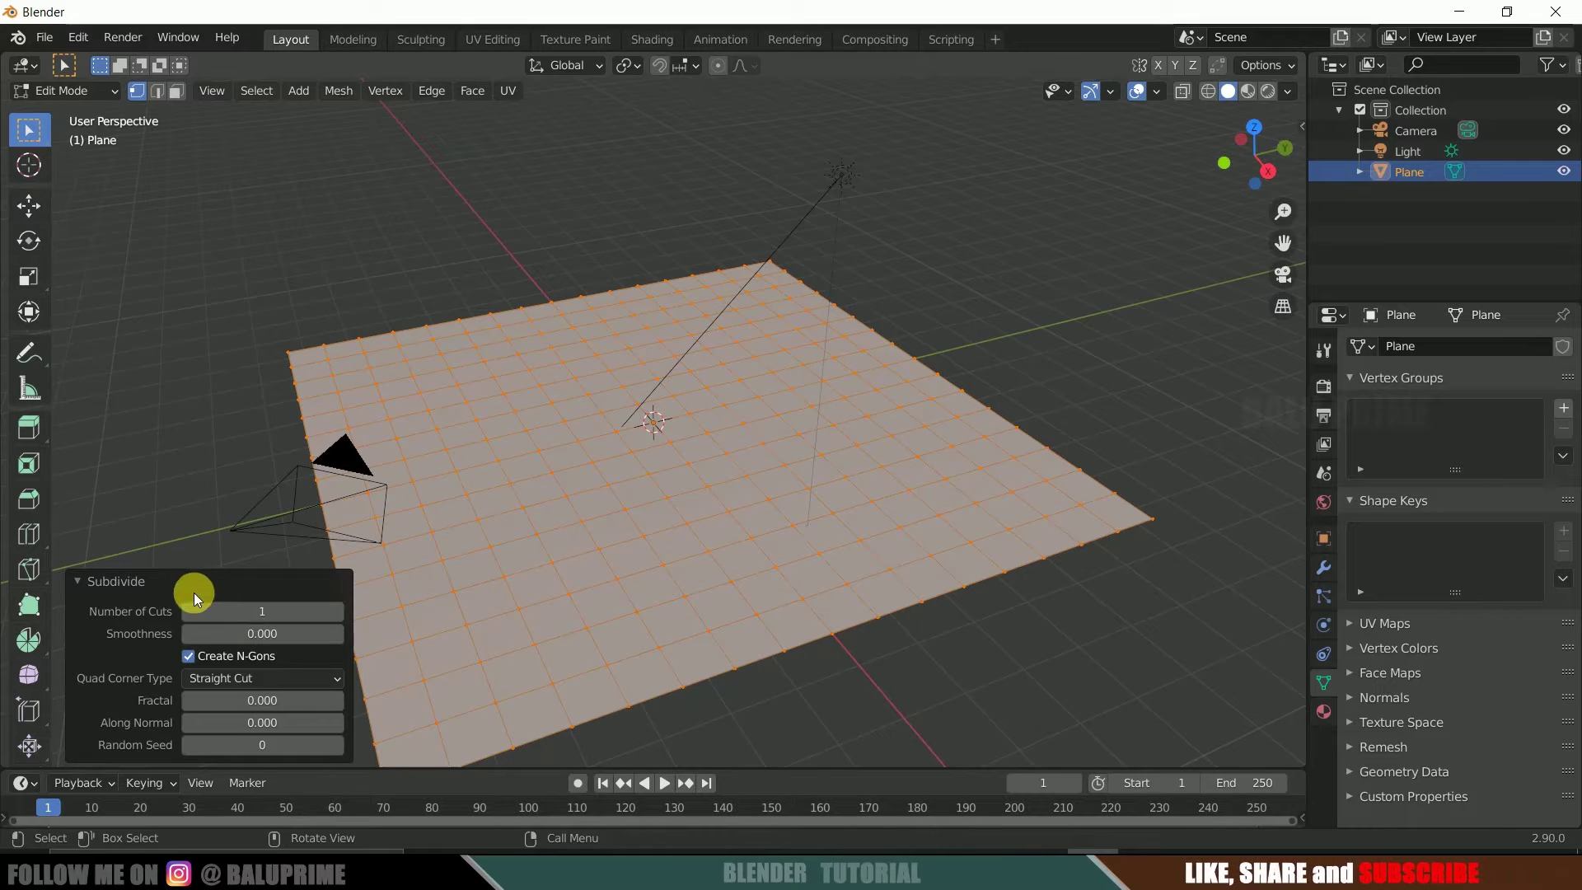
pyautogui.click(257, 613)
pyautogui.write('35')
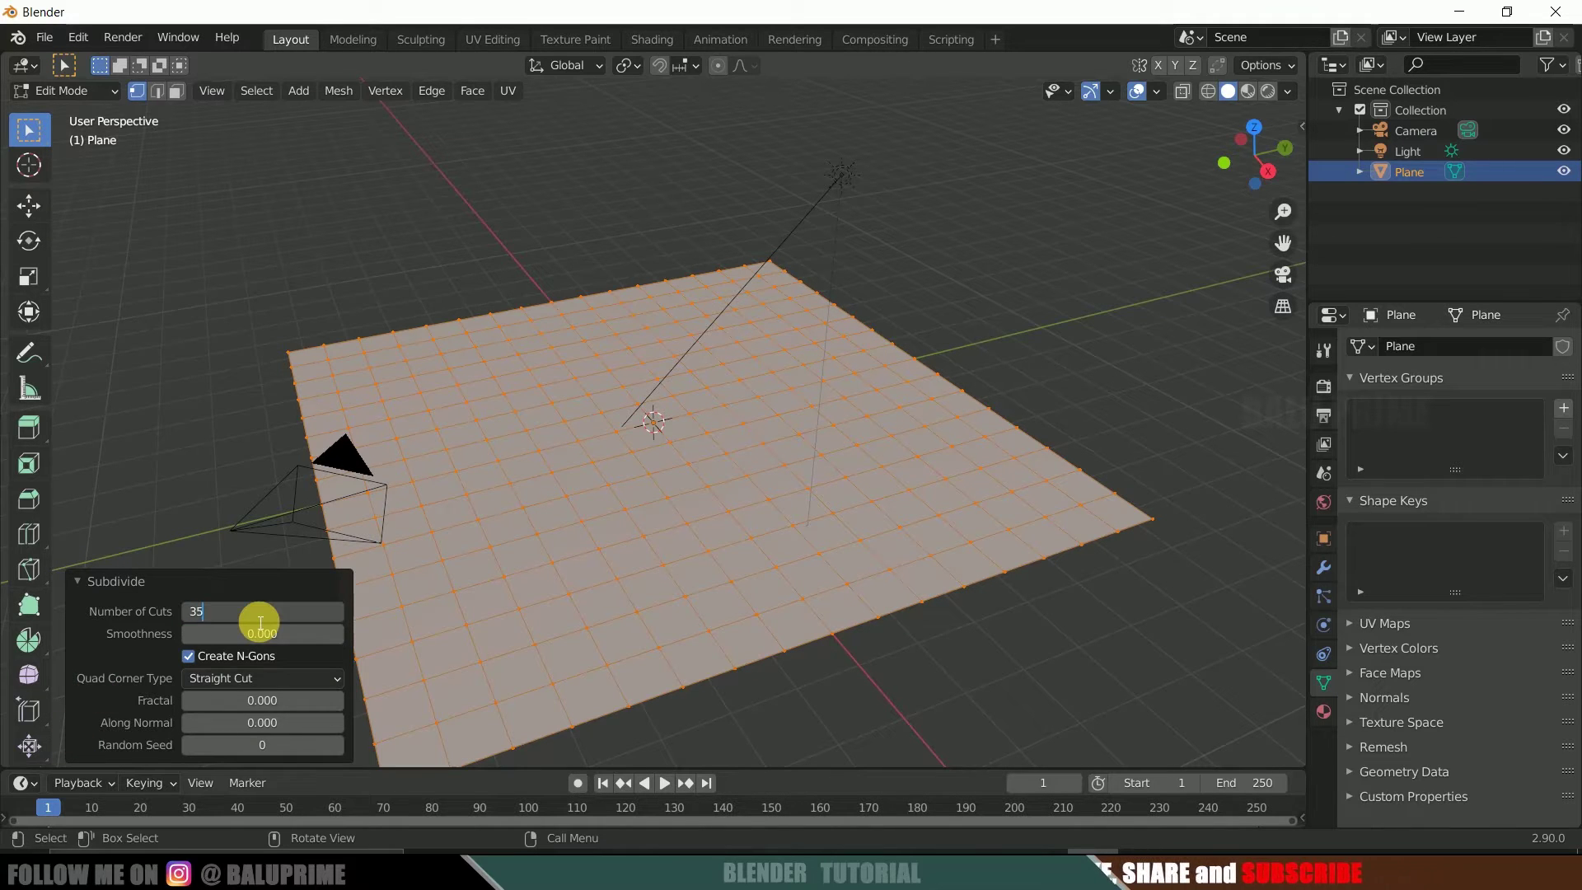
pyautogui.press('Return')
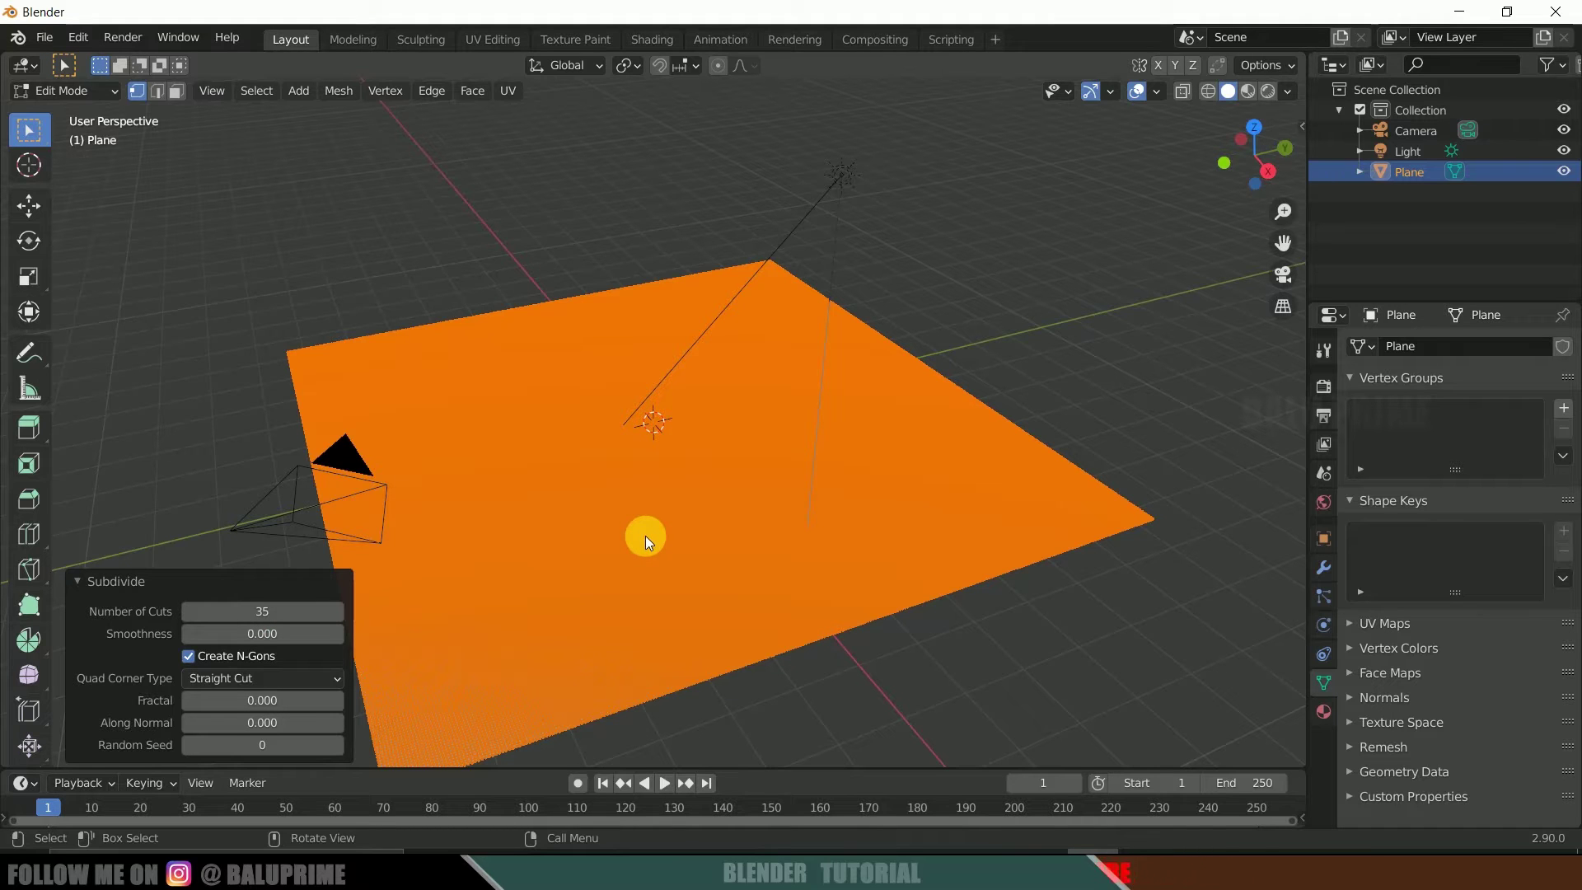
pyautogui.press('Tab')
# - Split the 3D viewport into two stacked areas and turn the upper one into a Shader Editor
pyautogui.moveTo(647, 536); pyautogui.dragTo(462, 413, button='middle')
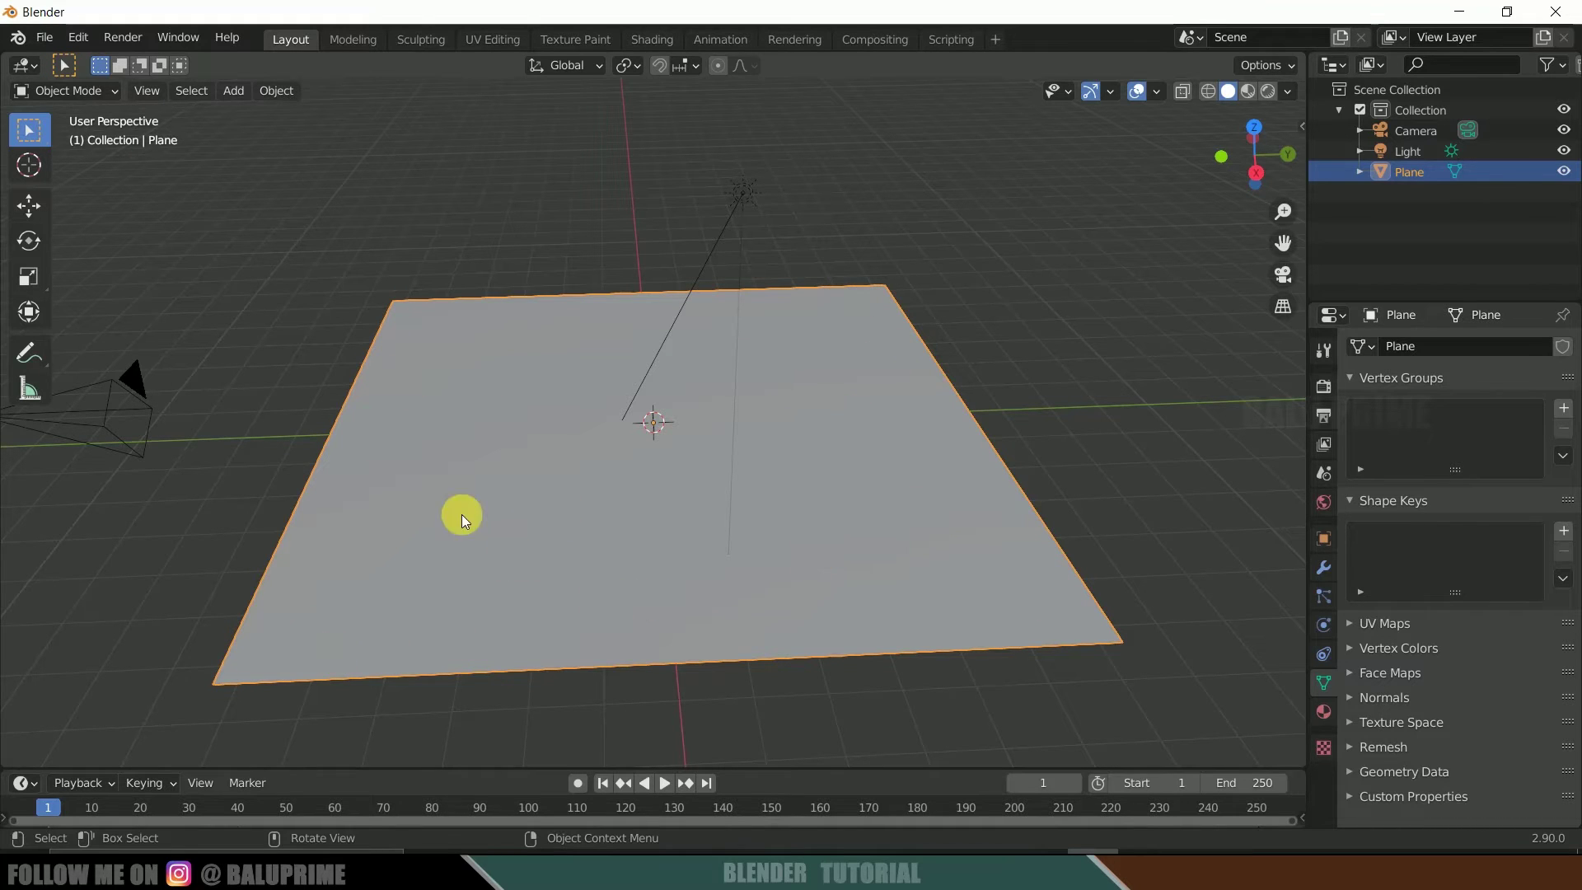
pyautogui.moveTo(853, 524); pyautogui.dragTo(842, 541, button='middle')
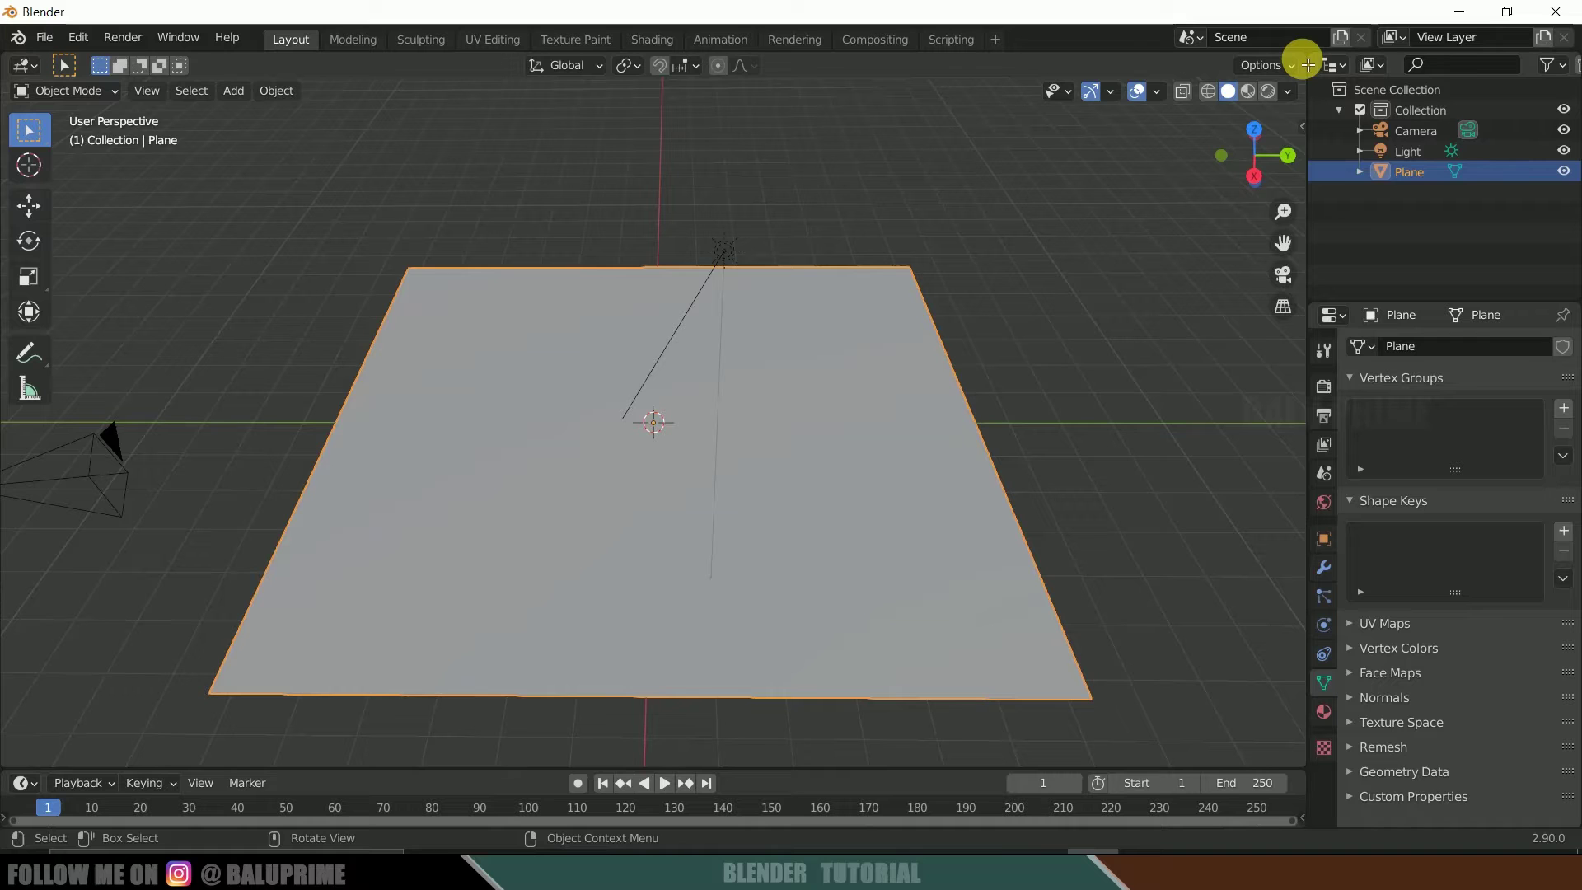
pyautogui.moveTo(1307, 65); pyautogui.dragTo(1306, 405)
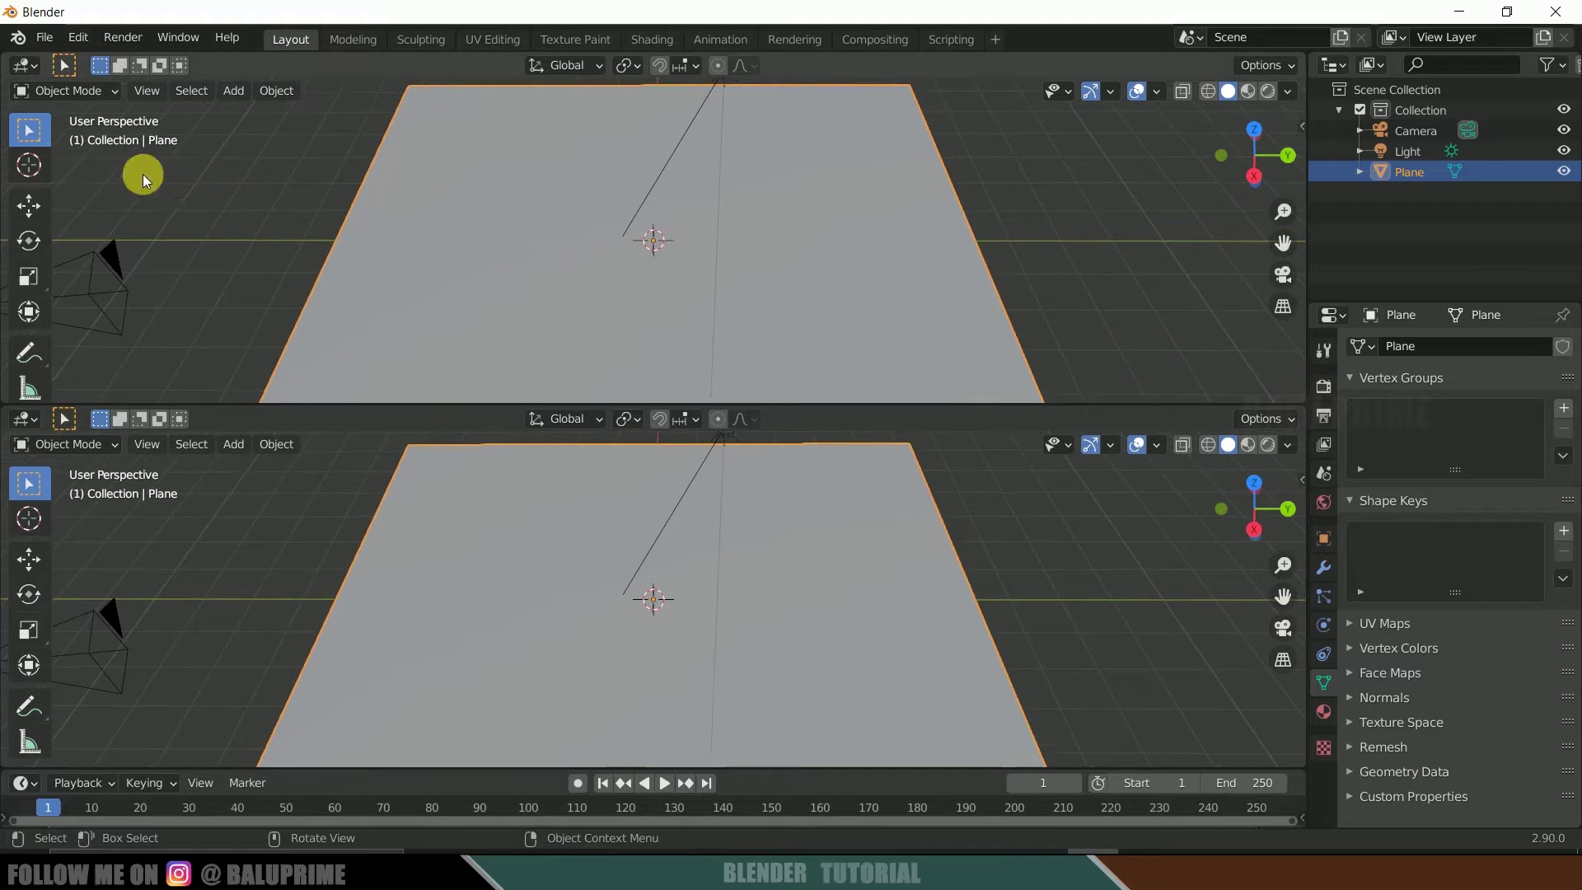
pyautogui.click(27, 65)
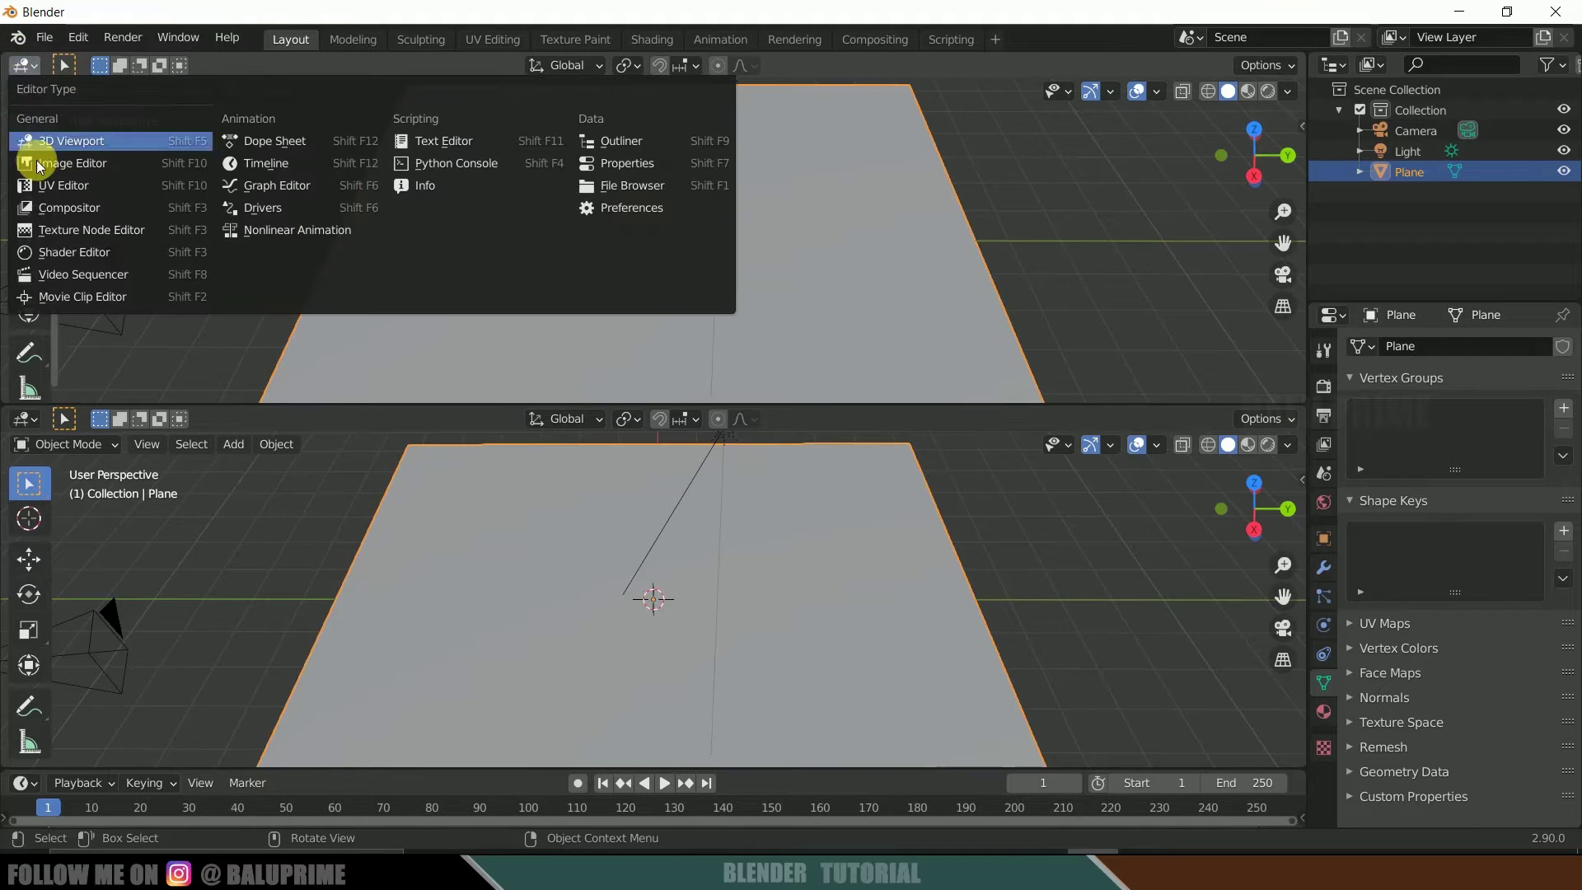
pyautogui.click(86, 255)
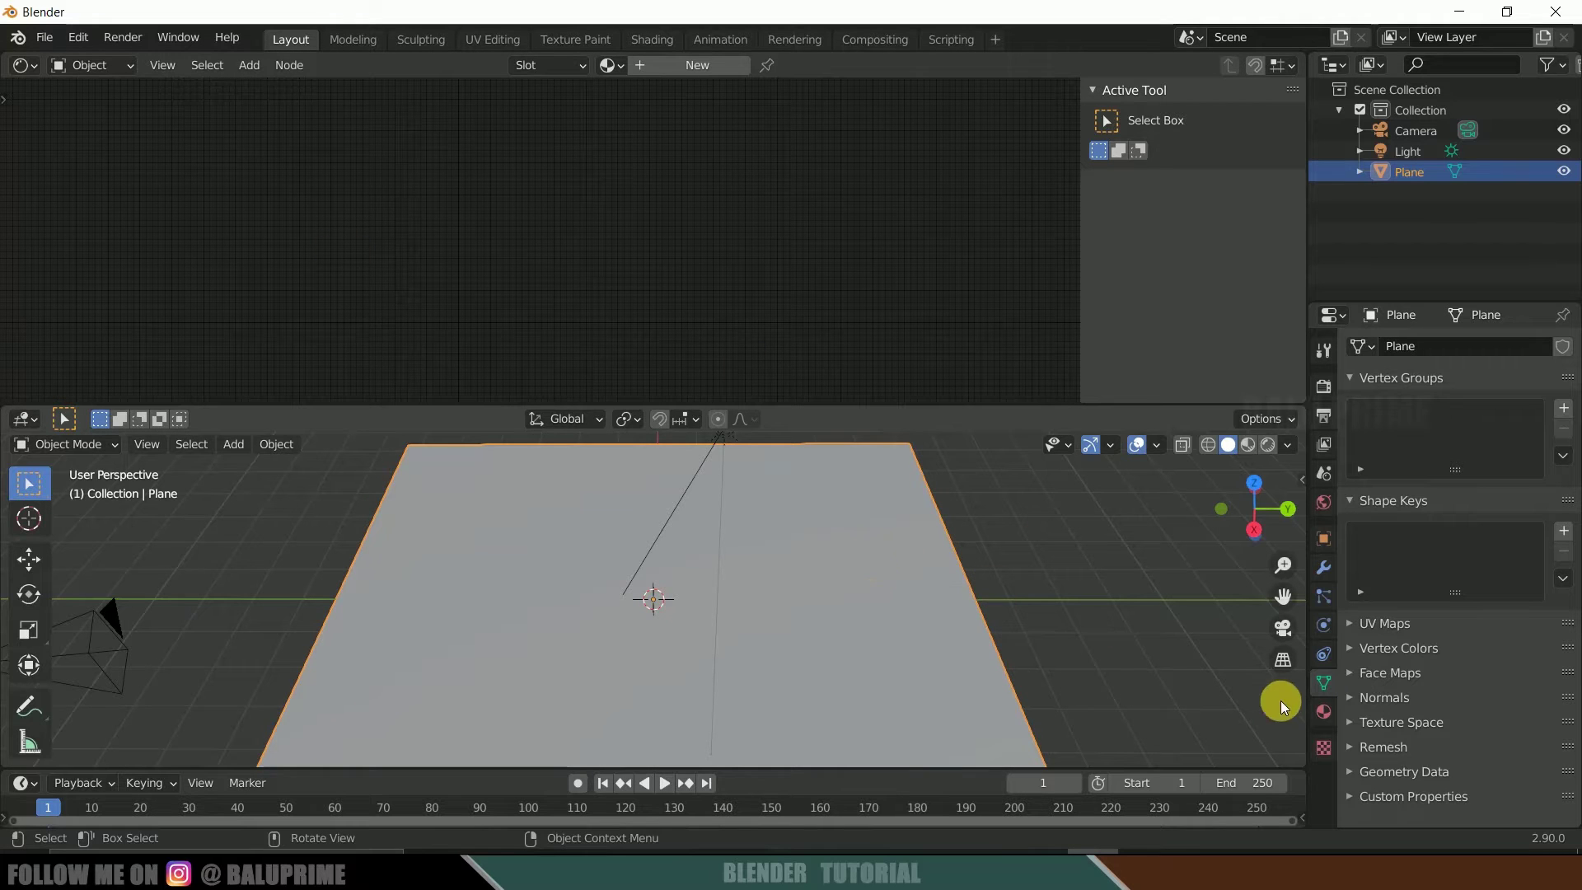
# - Create a new node-based material for the plane
pyautogui.click(1322, 711)
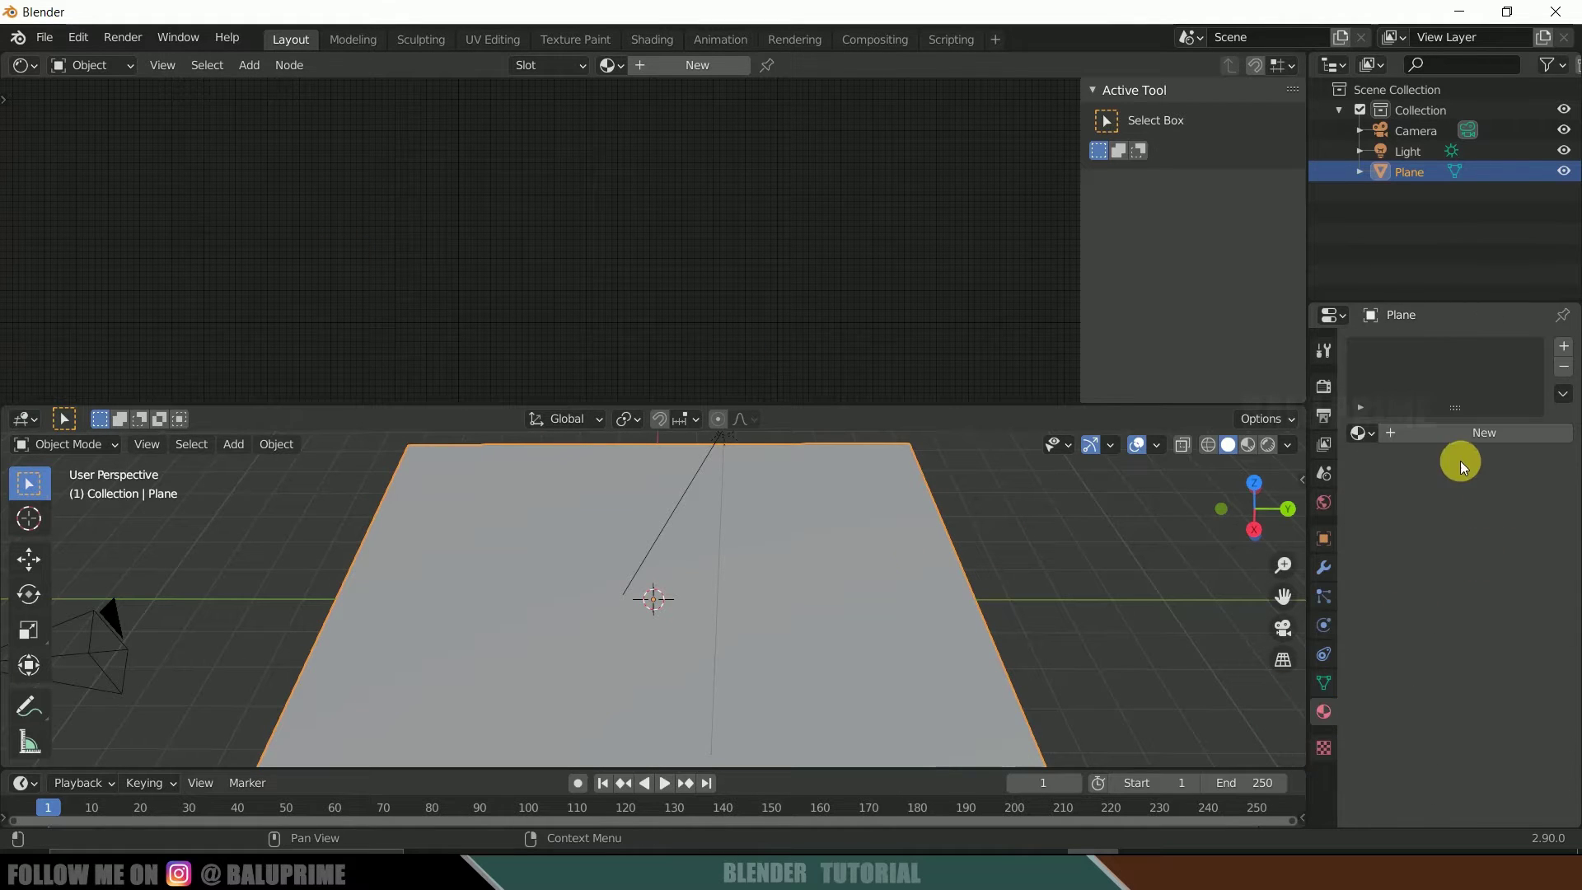
pyautogui.click(1441, 433)
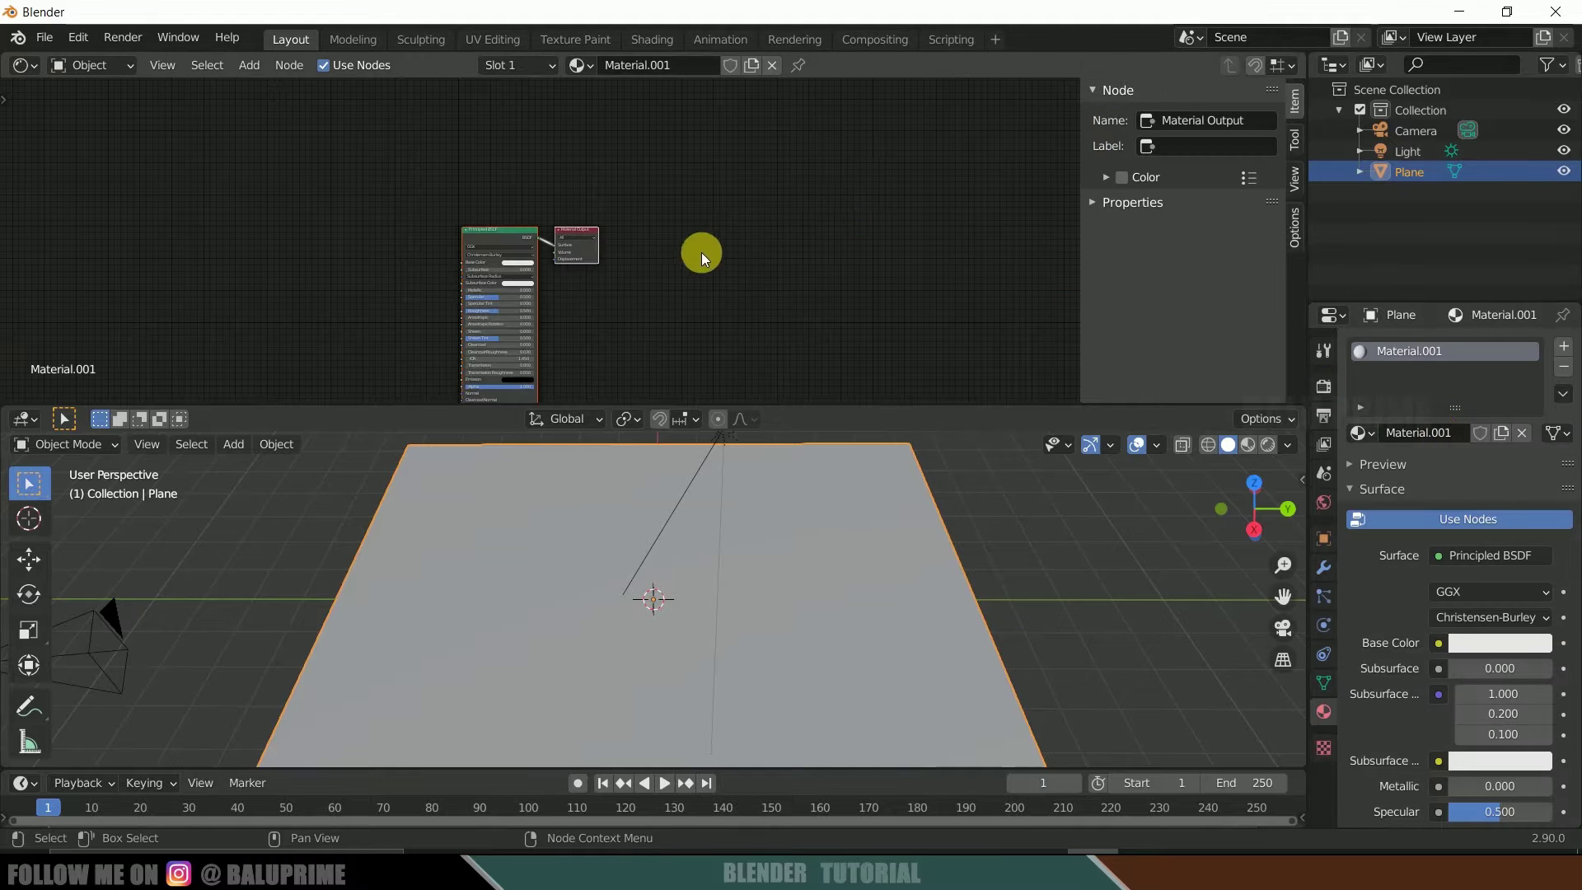
pyautogui.moveTo(702, 252); pyautogui.dragTo(869, 209, button='middle')
pyautogui.scroll(1, 857, 247)
pyautogui.scroll(2, 851, 276)
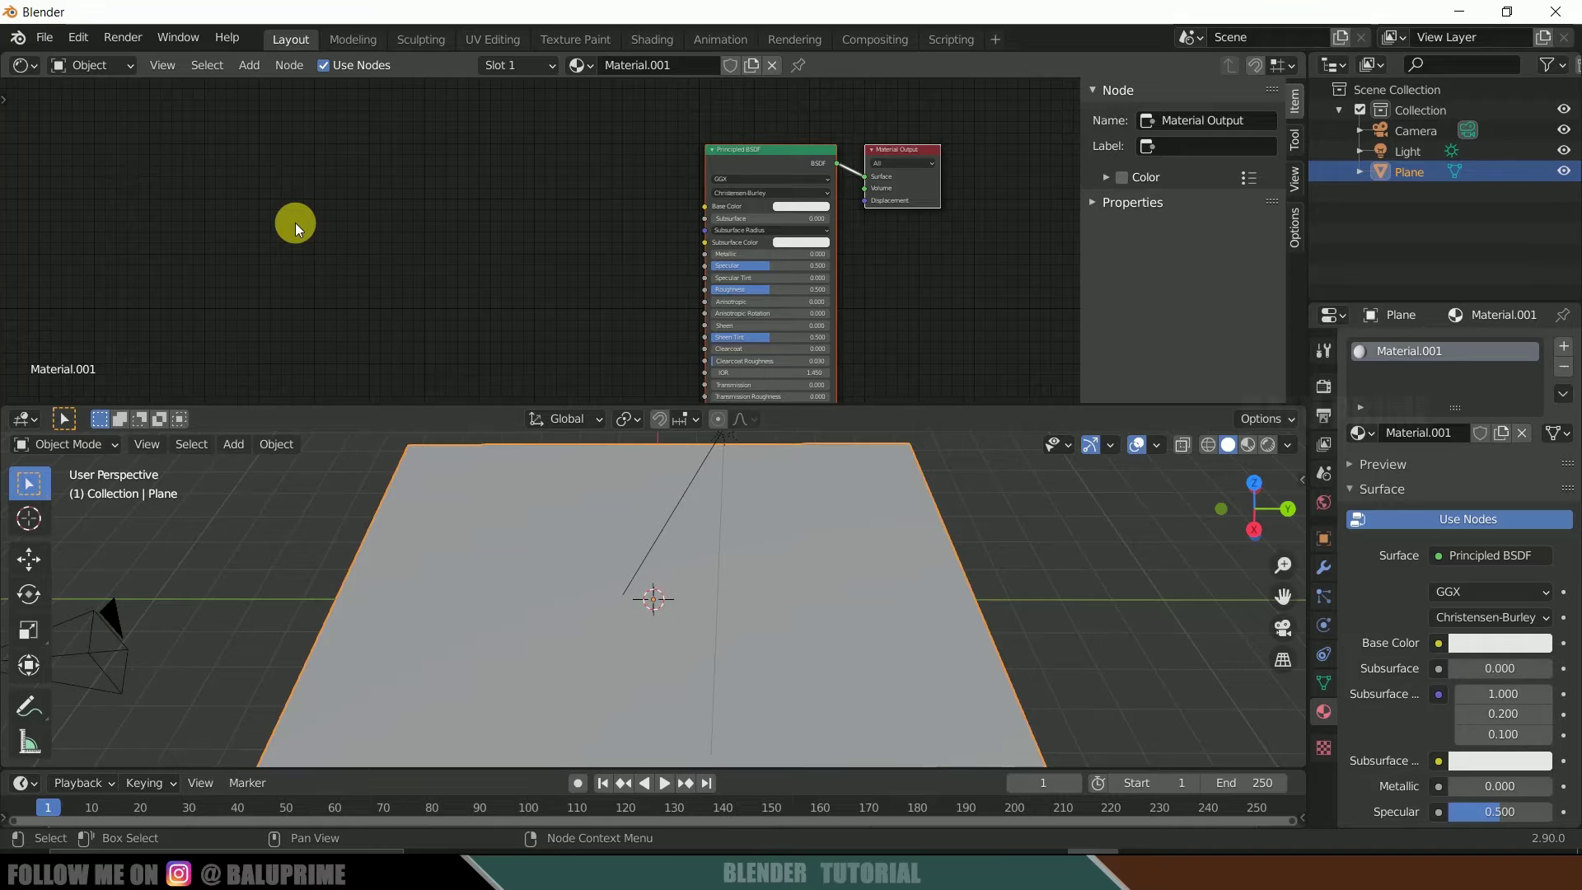
# - Add a UV Map node and a Mapping node to the plane's material, placed in order before the Principled BSDF
pyautogui.click(247, 65)
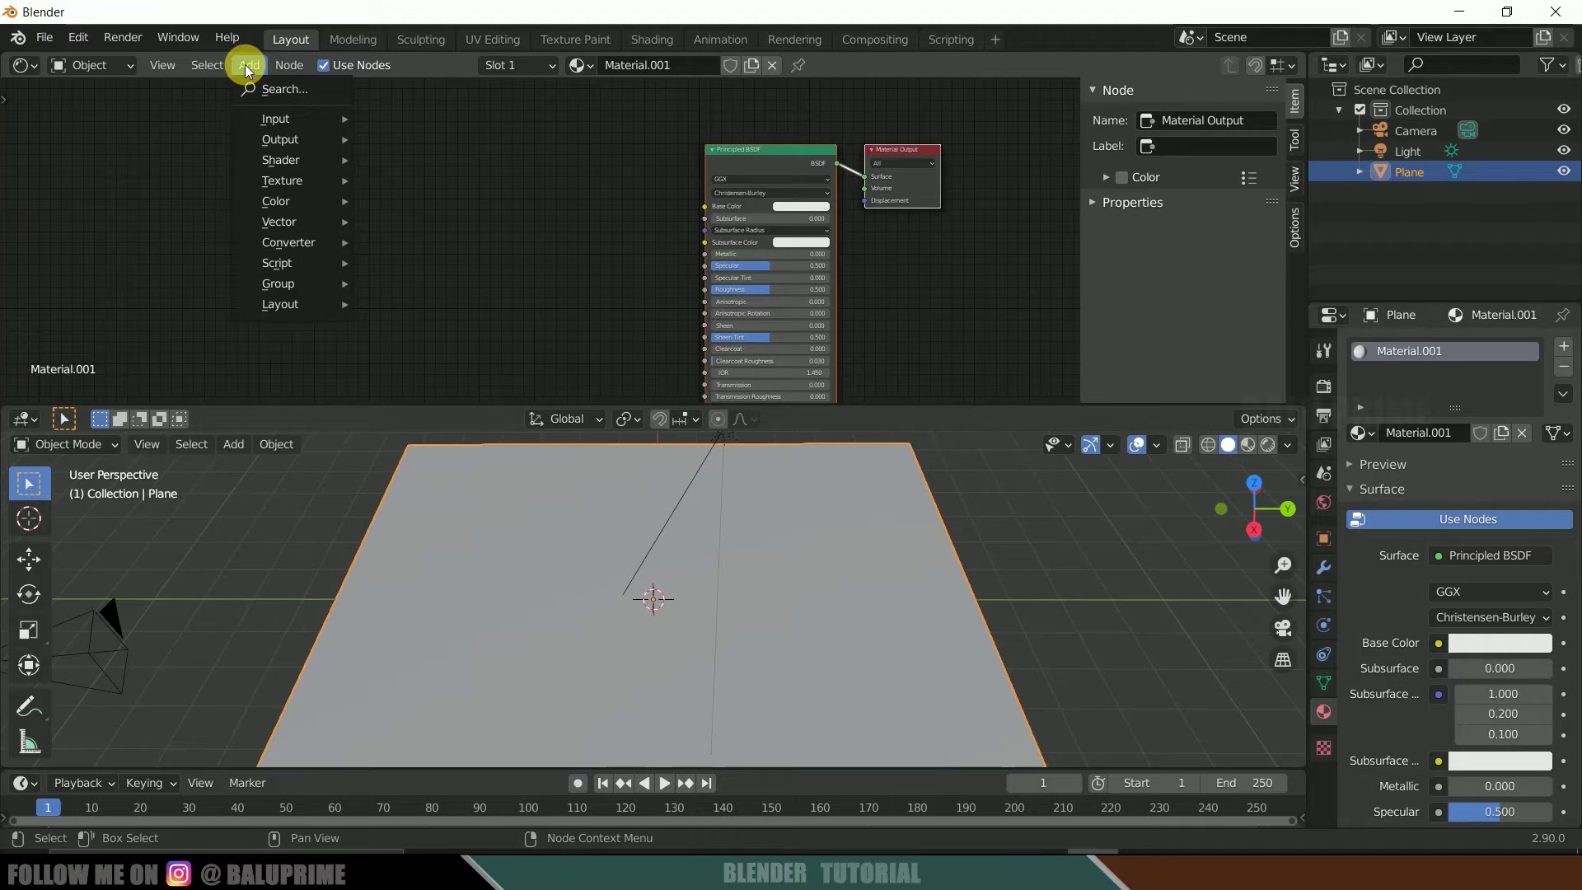
pyautogui.moveTo(268, 121)
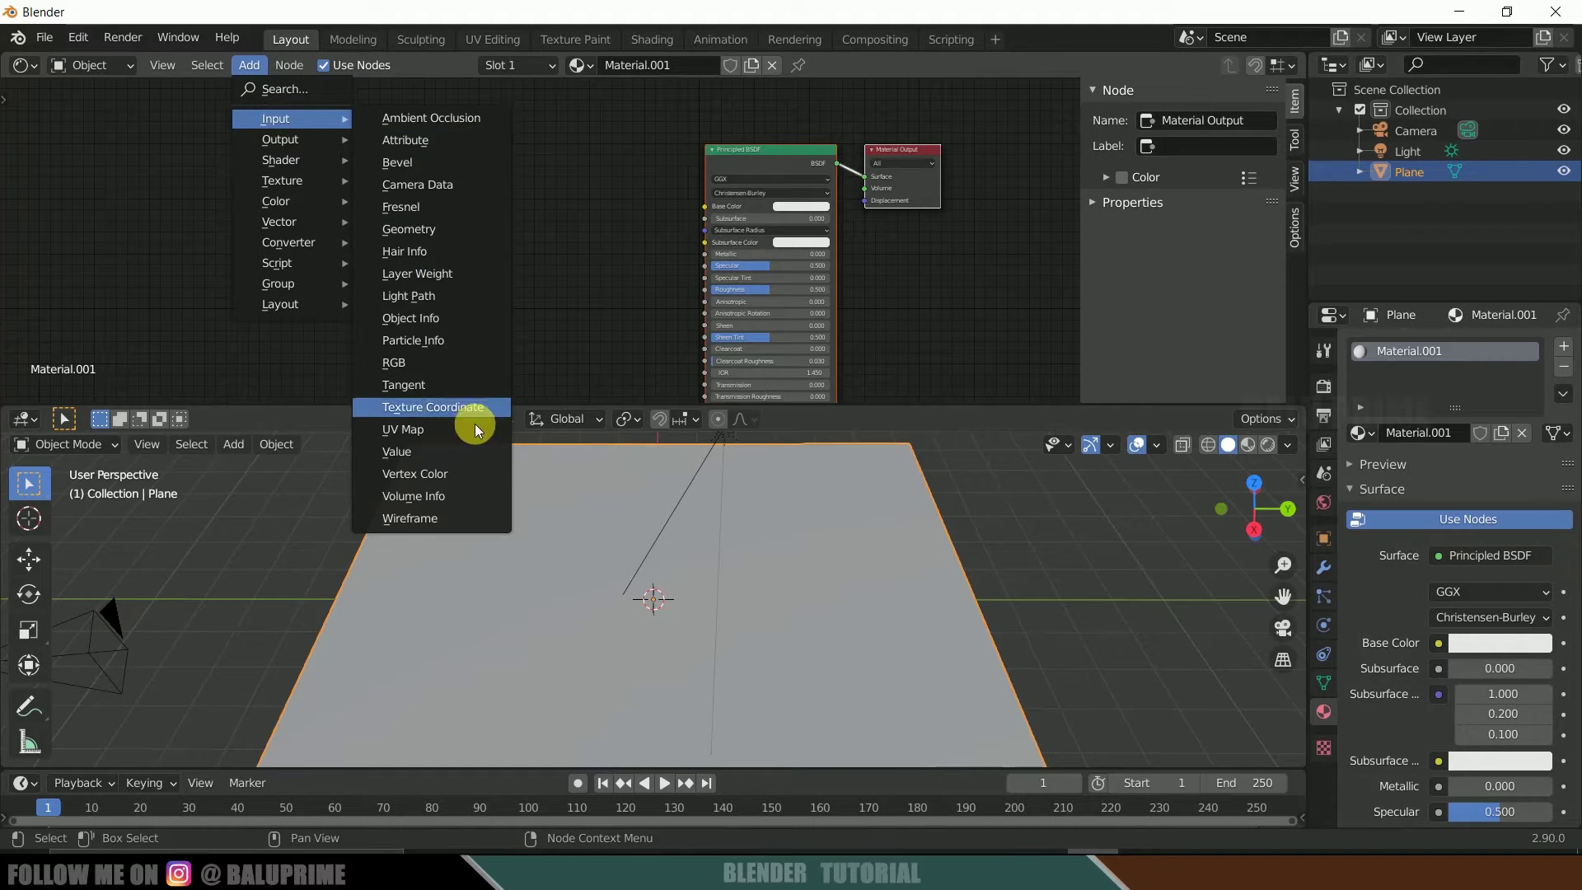
pyautogui.click(411, 433)
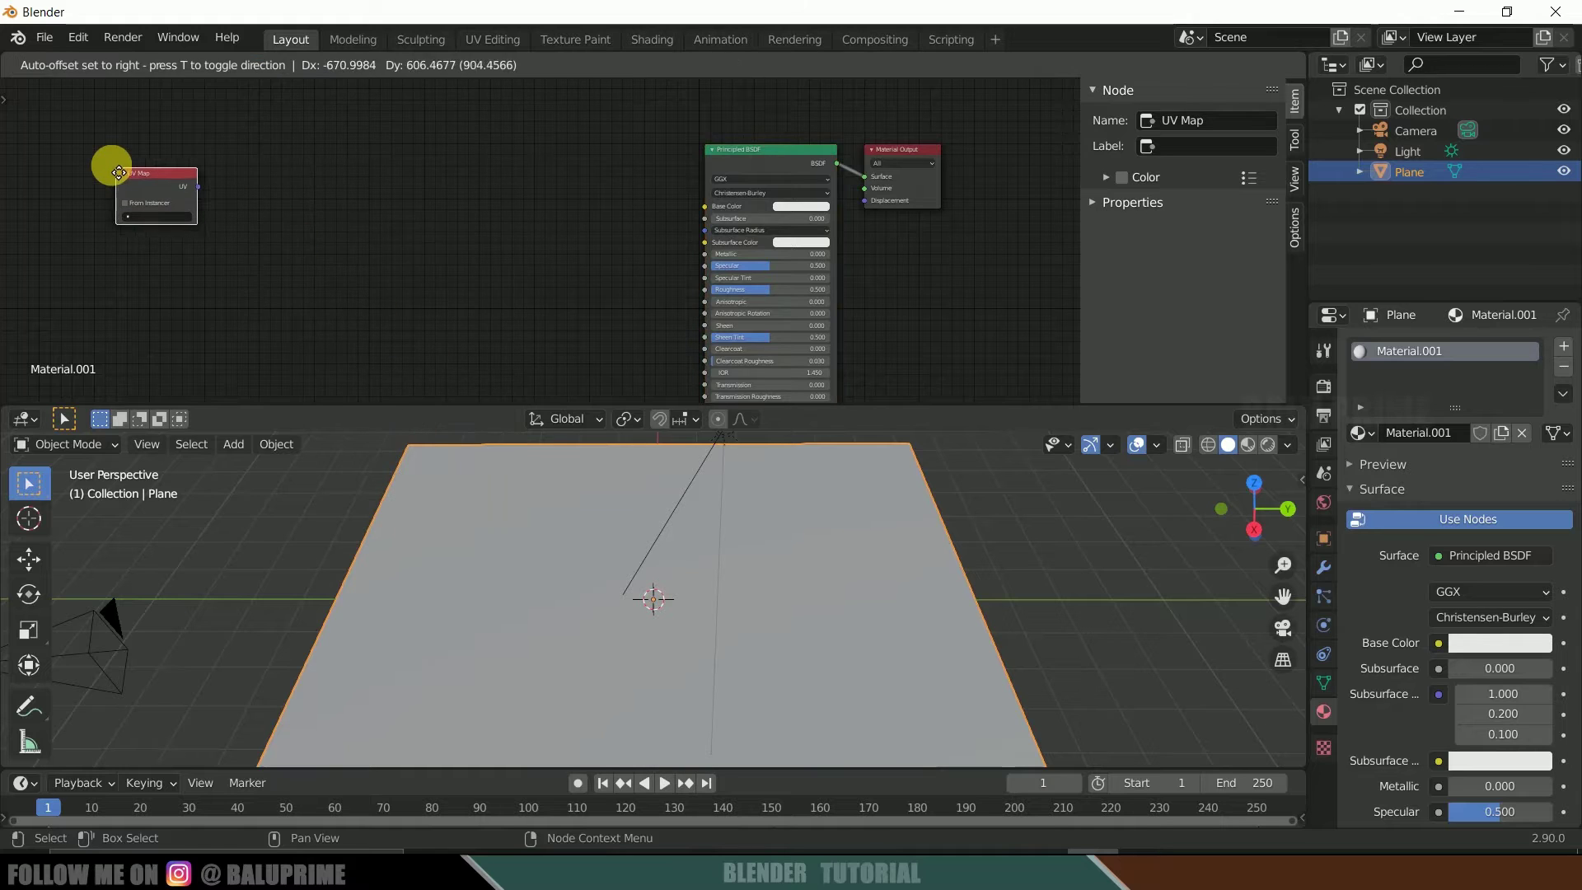
pyautogui.click(248, 65)
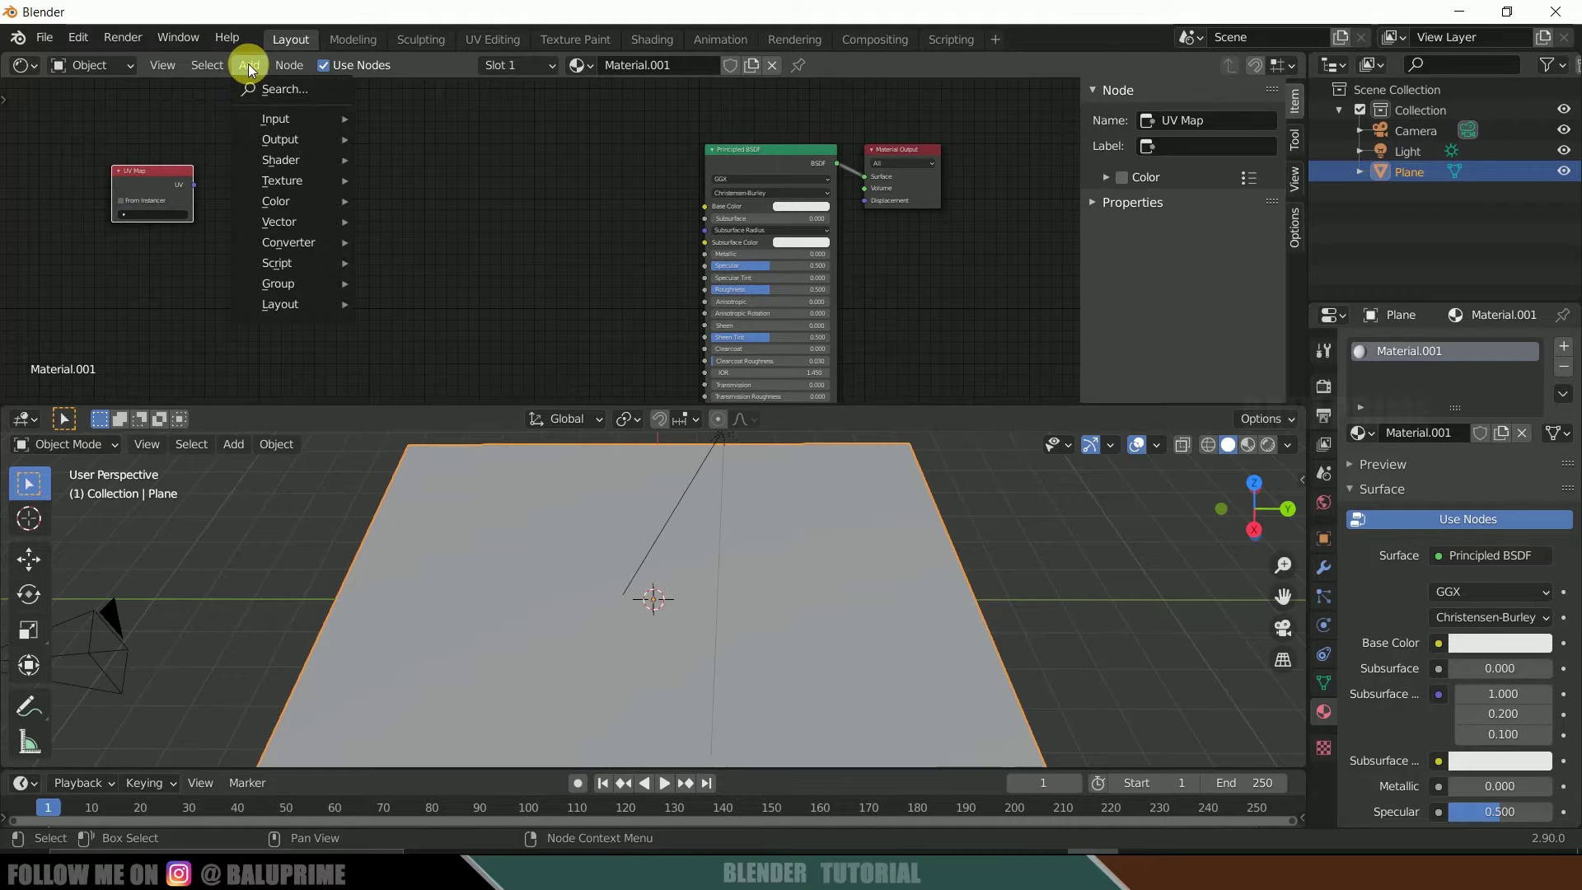
pyautogui.moveTo(339, 223)
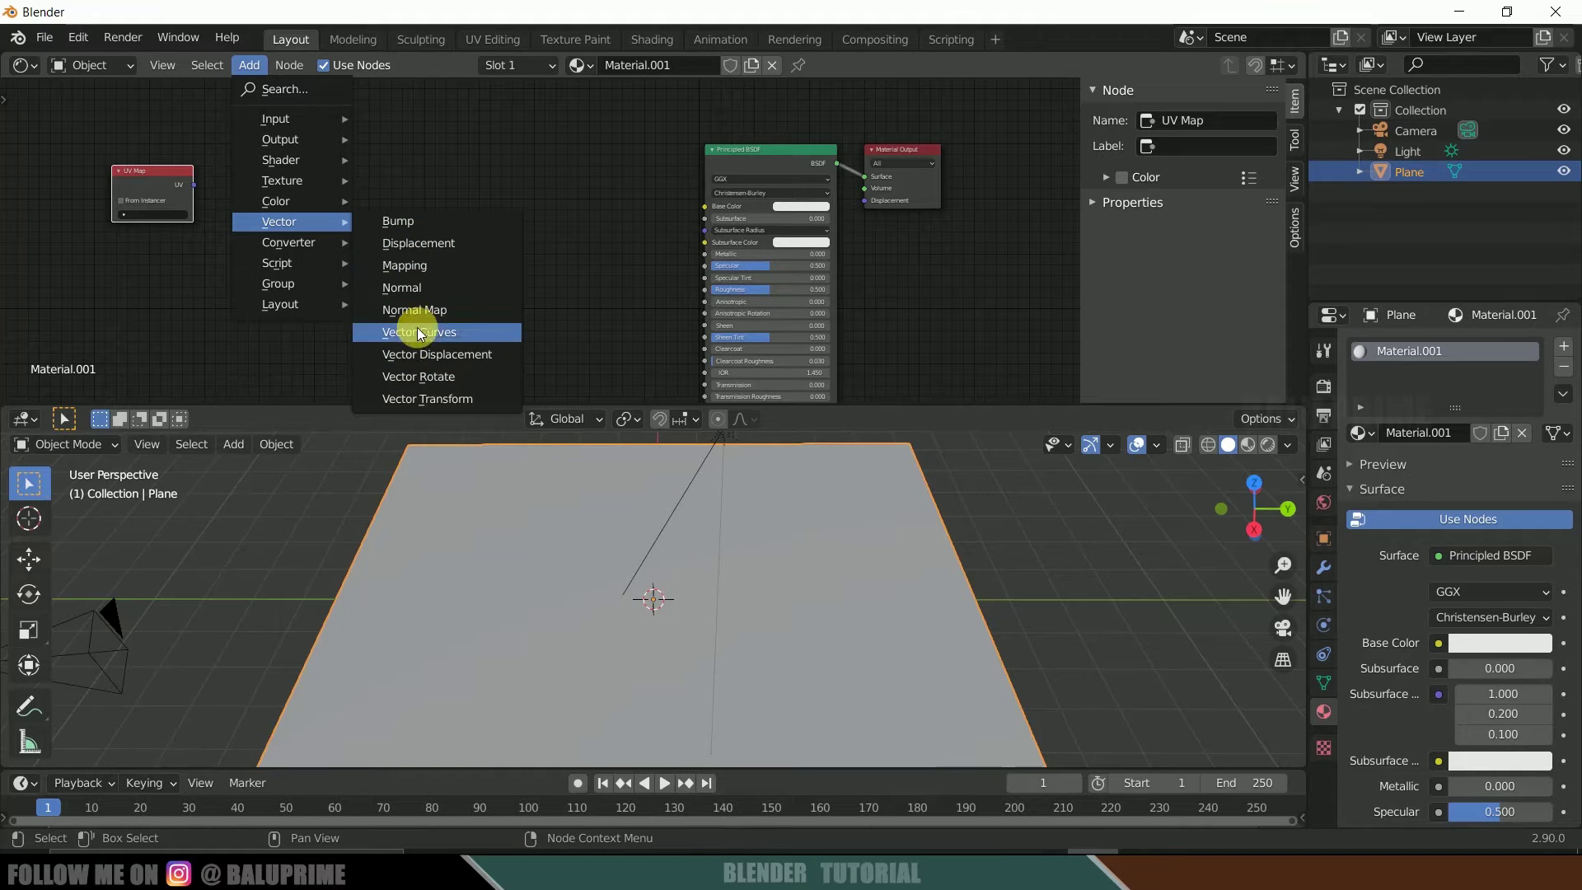
pyautogui.click(412, 269)
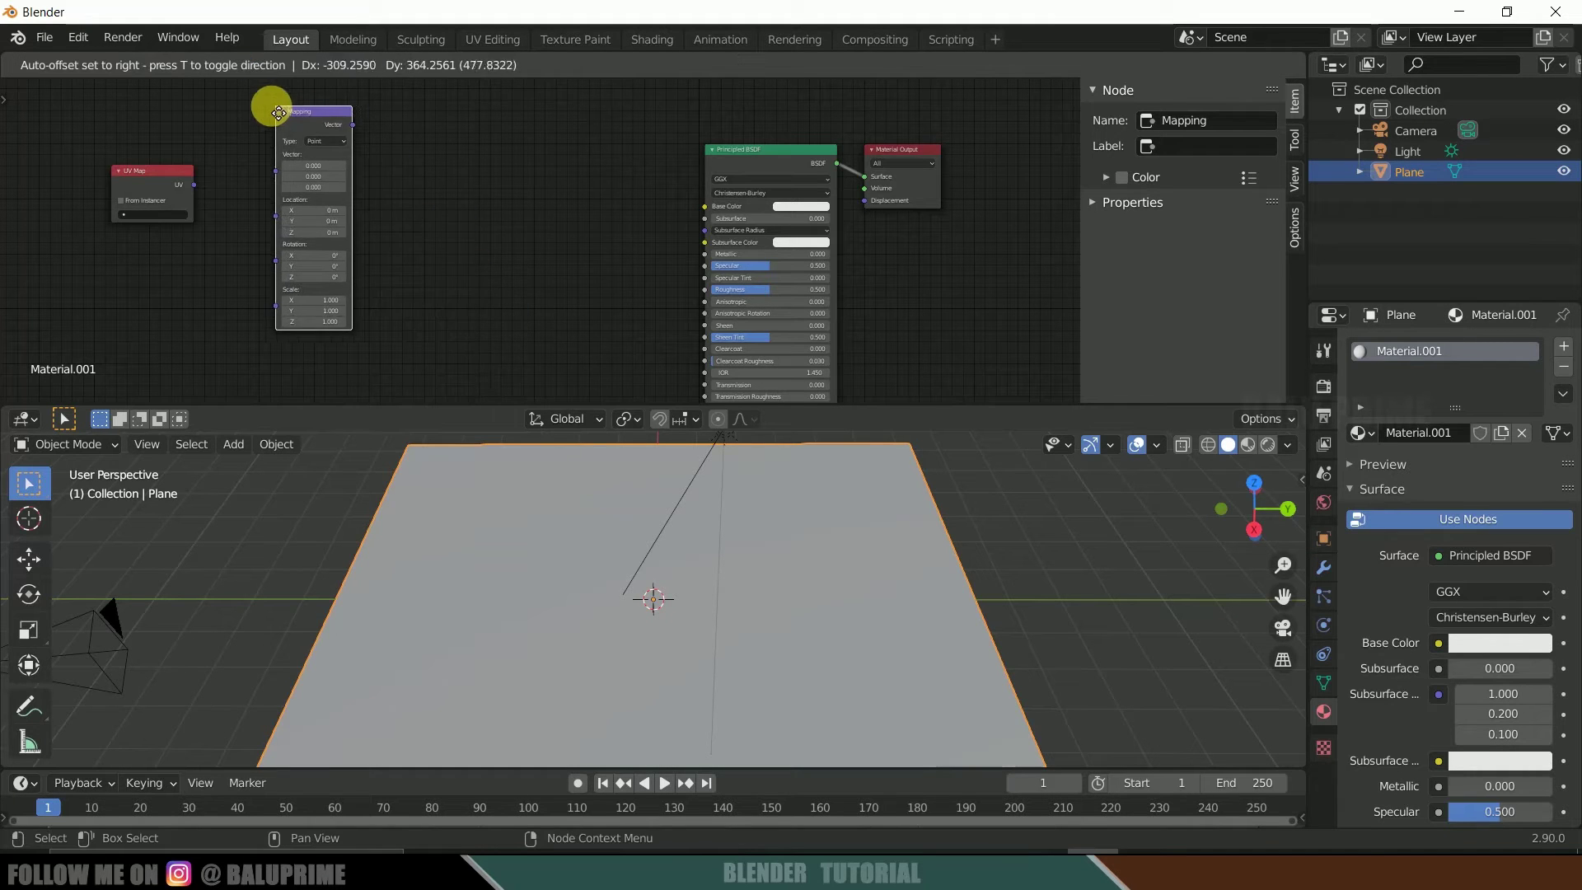
pyautogui.click(263, 115)
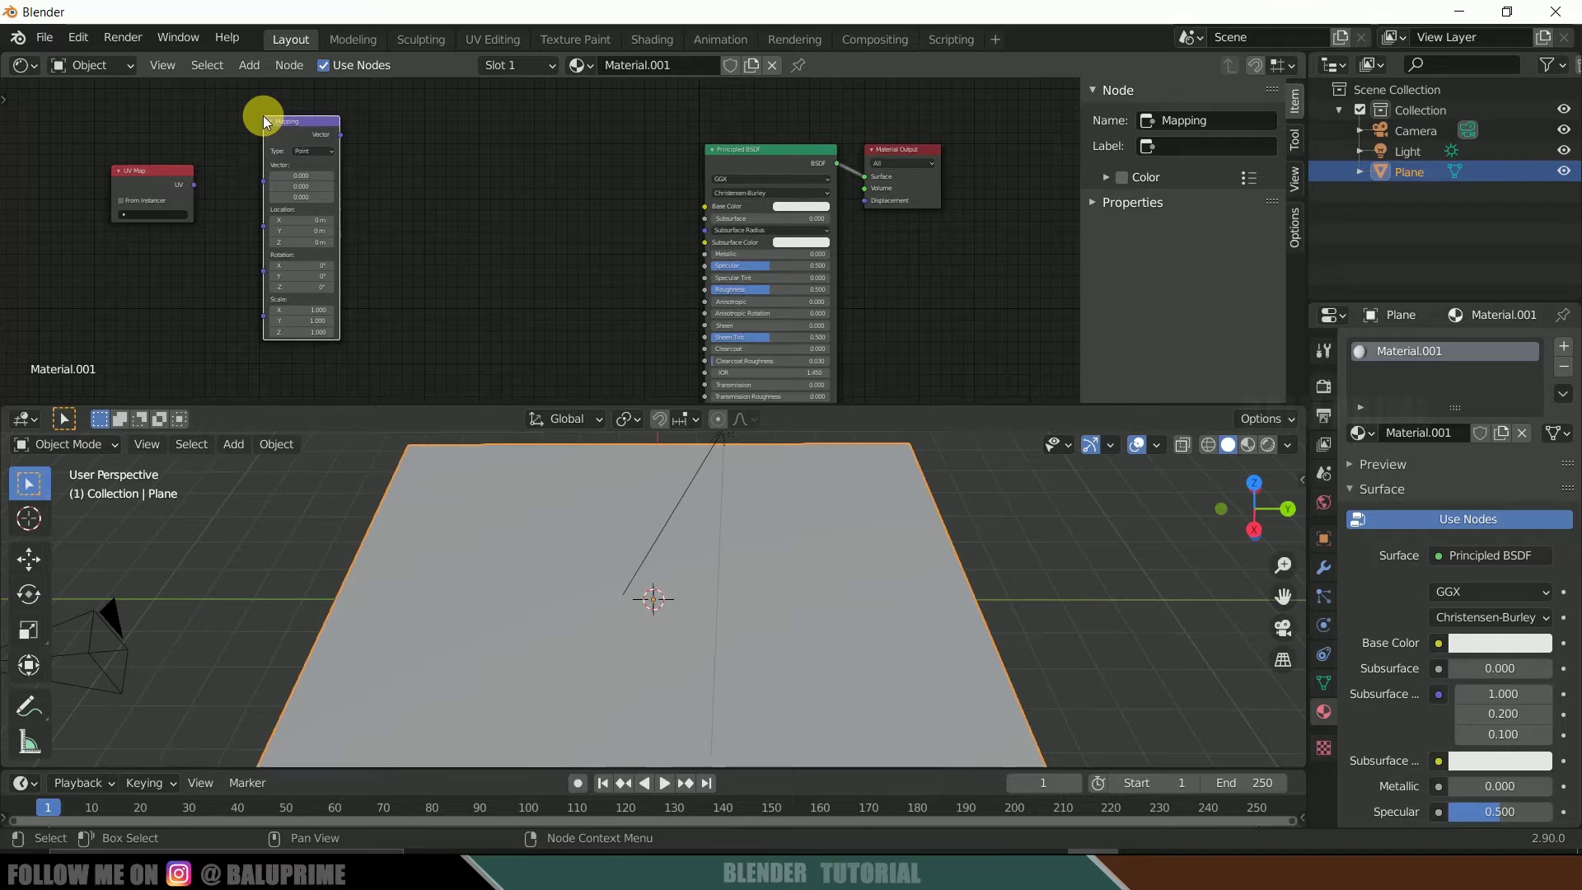
# - Add a Noise Texture node between the Mapping node and the Principled BSDF
pyautogui.click(251, 71)
pyautogui.moveTo(285, 178)
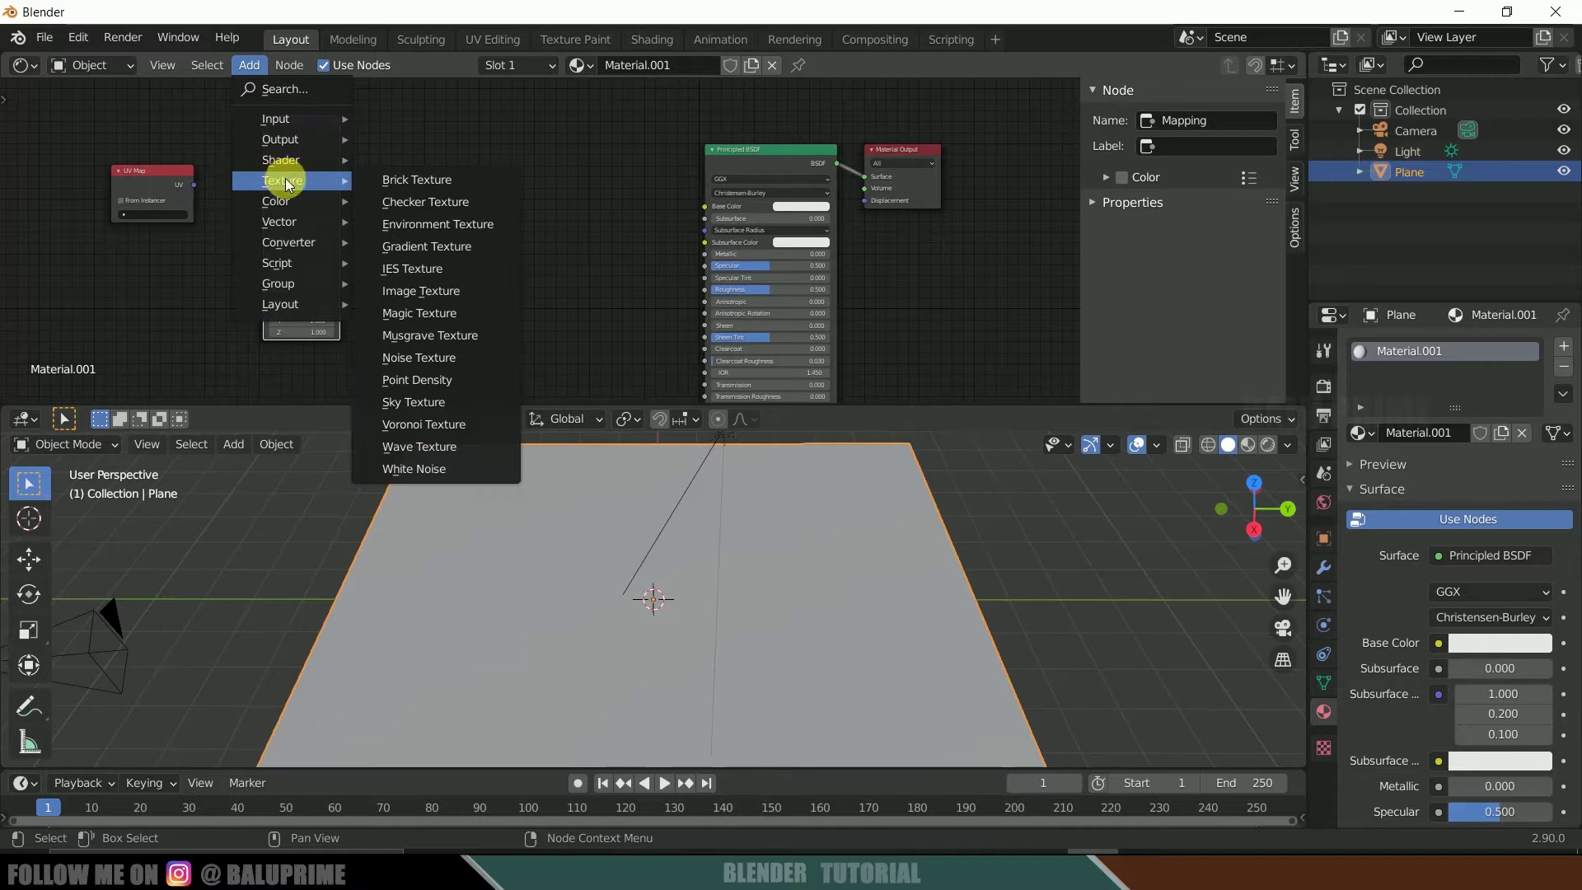
pyautogui.click(419, 356)
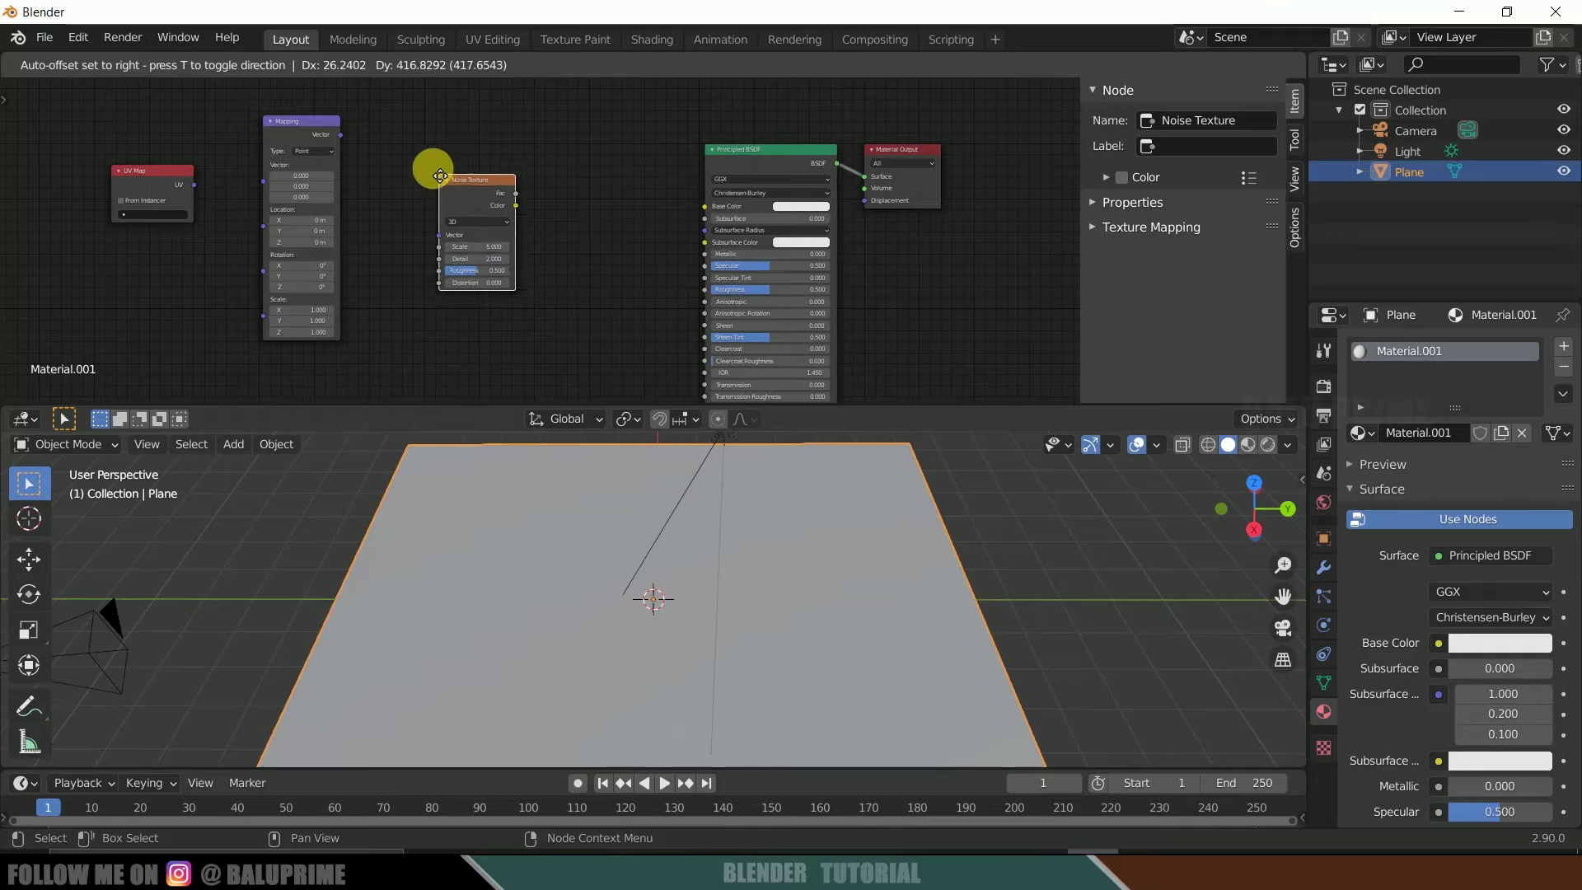
pyautogui.click(434, 162)
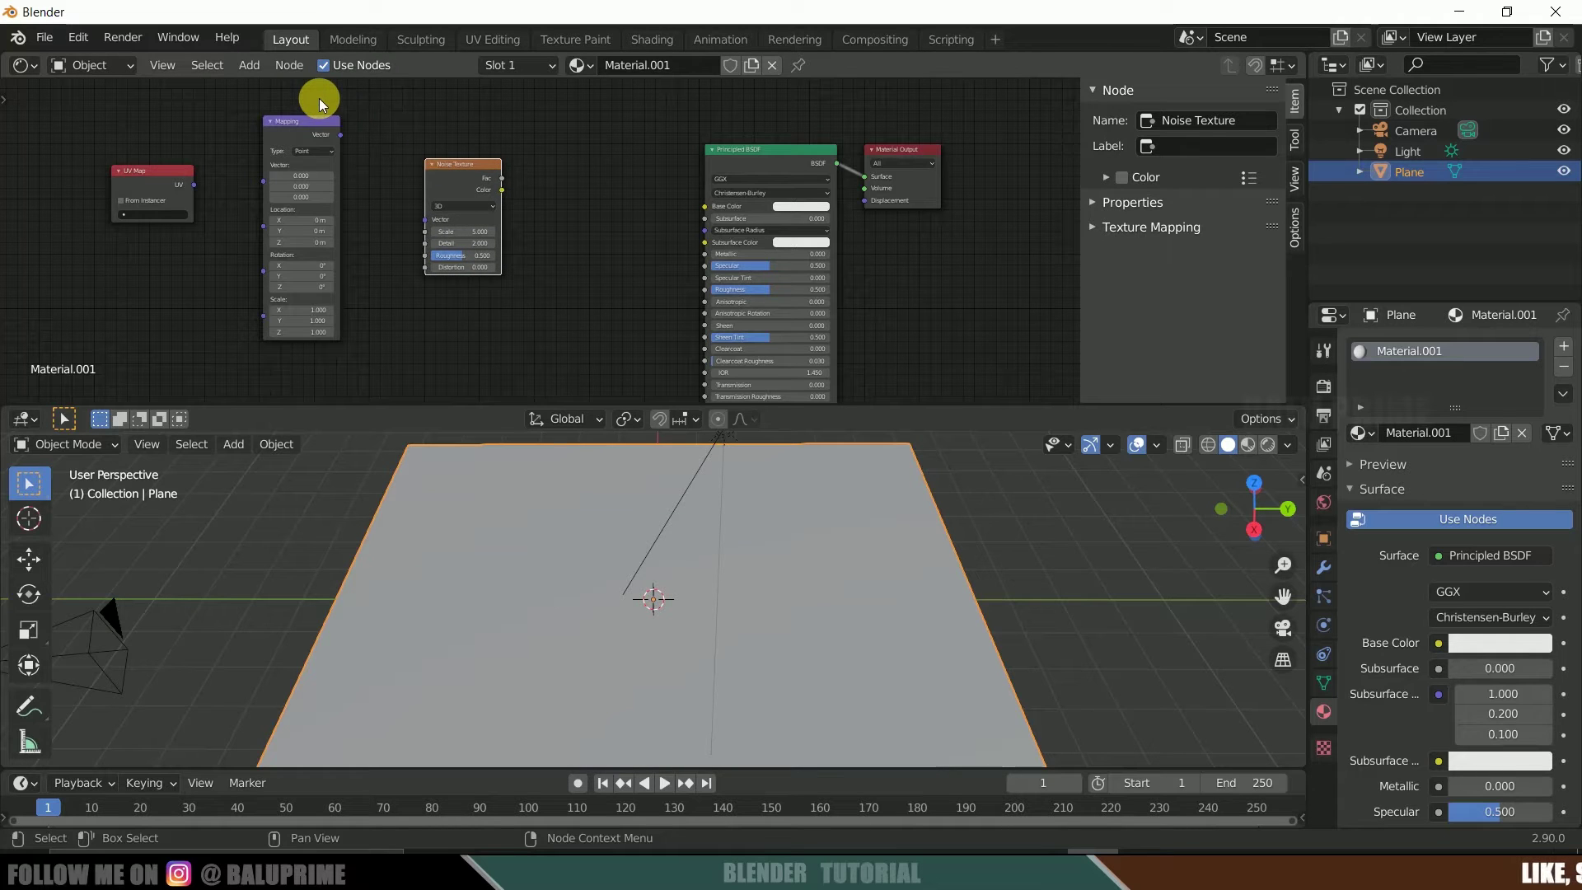
# - Add a Bump node between the Noise Texture node and the Principled BSDF
pyautogui.click(244, 68)
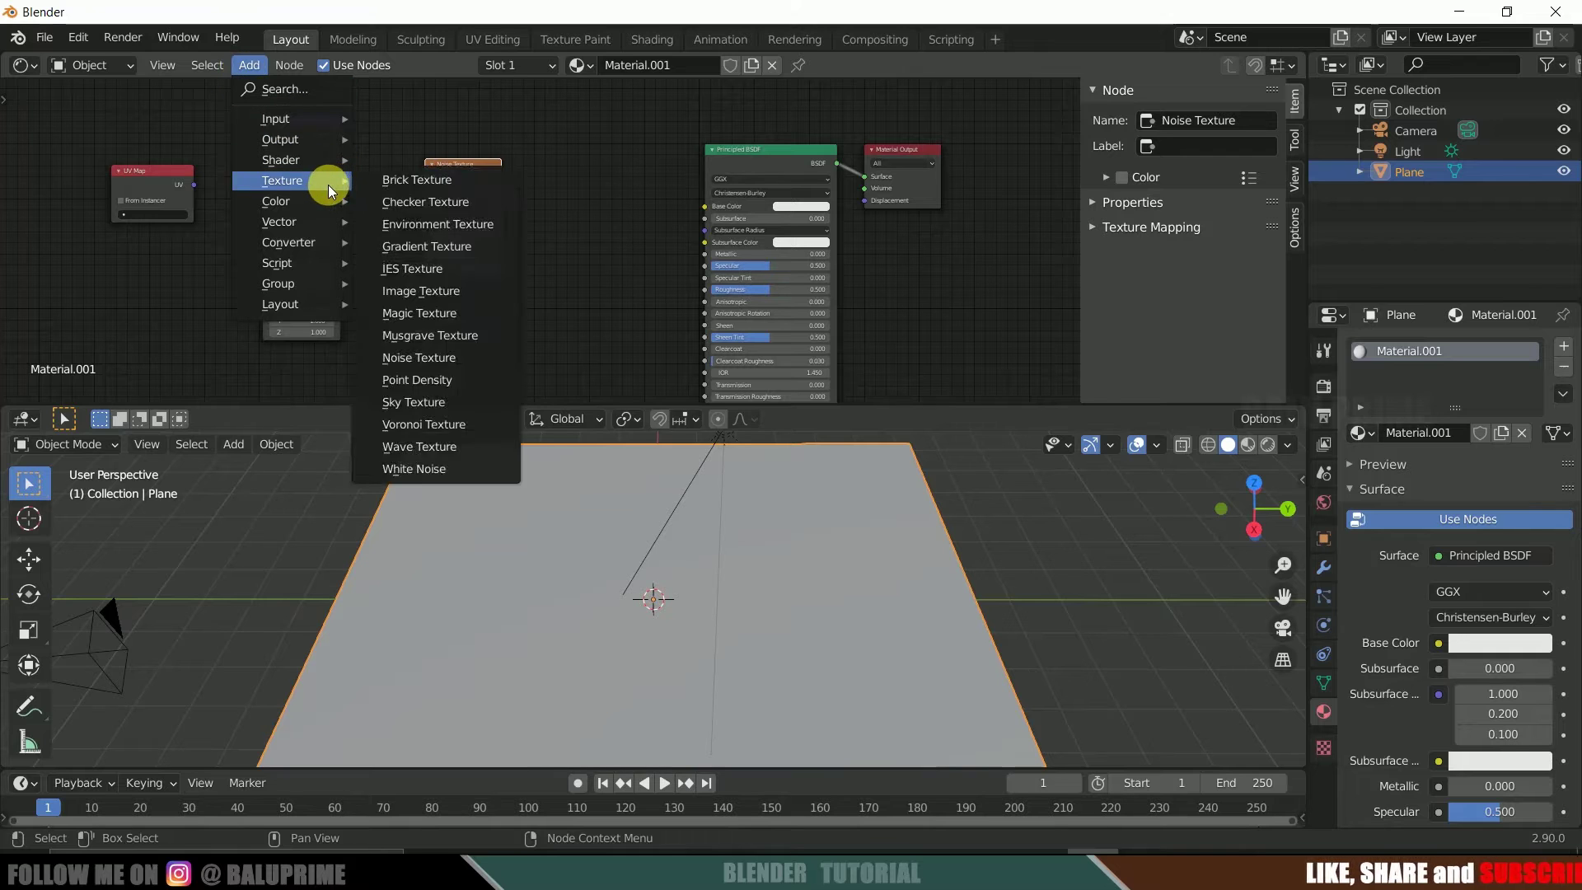
pyautogui.moveTo(303, 223)
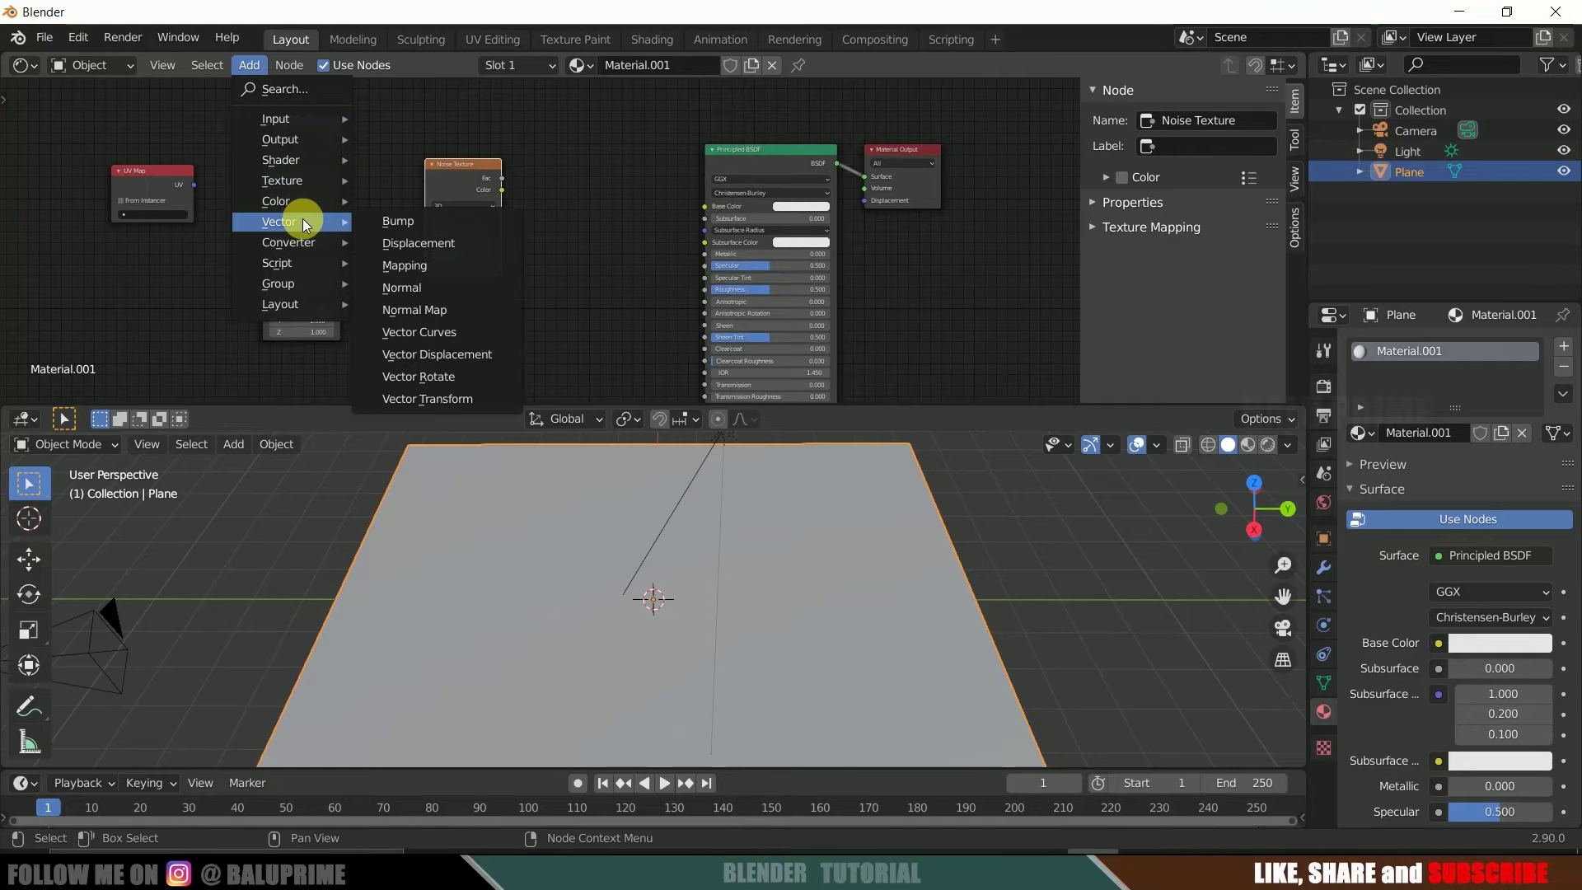
pyautogui.click(394, 221)
pyautogui.click(595, 120)
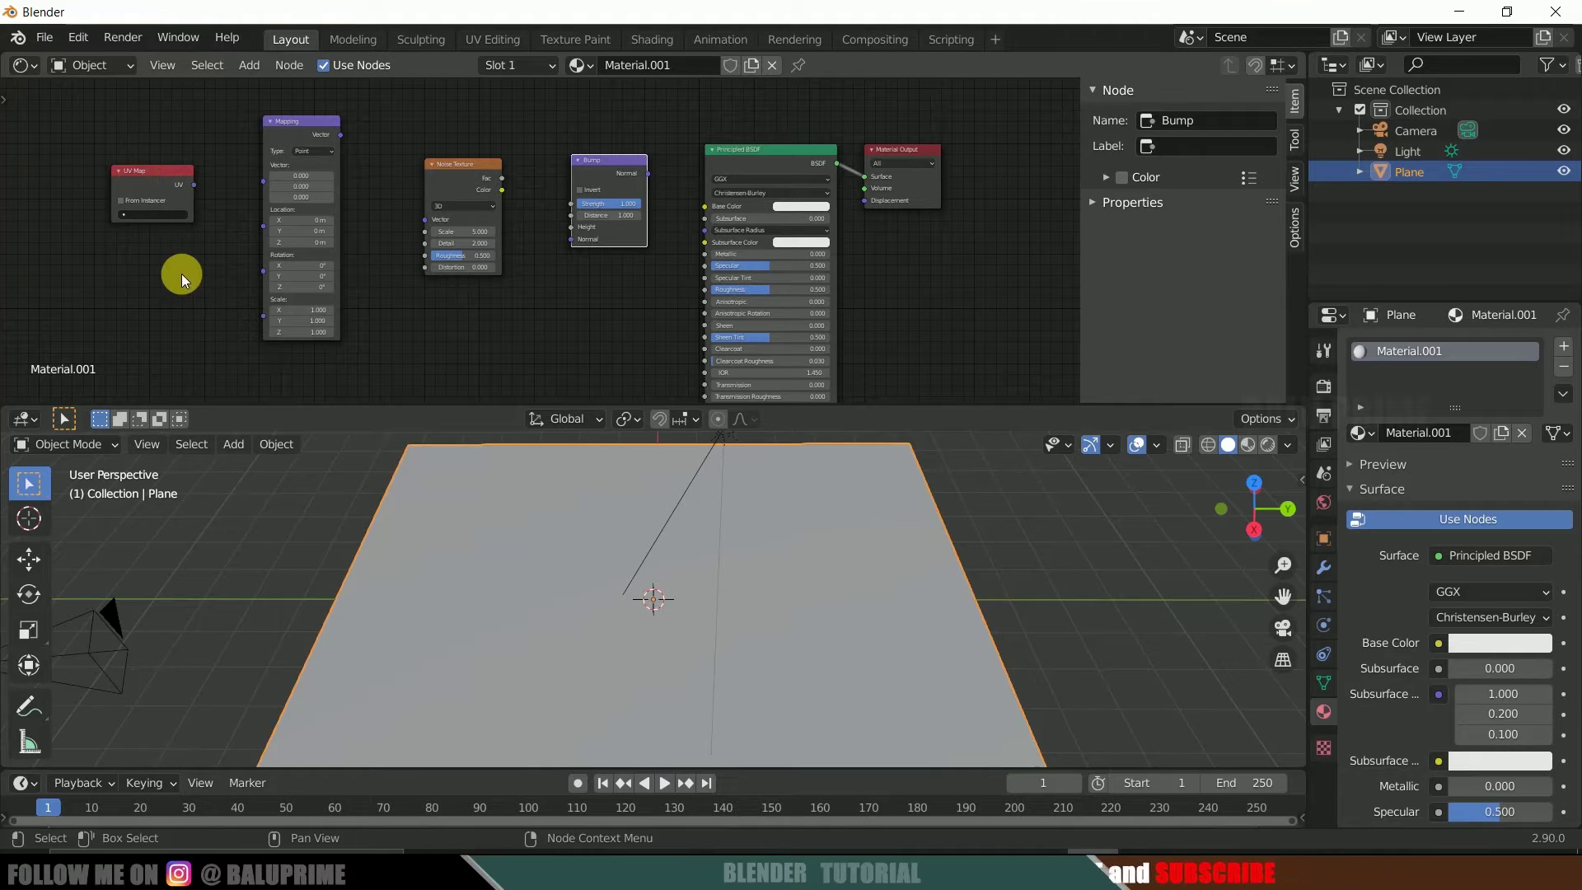
# - Link the UV Map to the Mapping vector, Mapping to the Noise Texture vector, and the noise Color output to the Bump's Height
pyautogui.moveTo(192, 183); pyautogui.dragTo(261, 178)
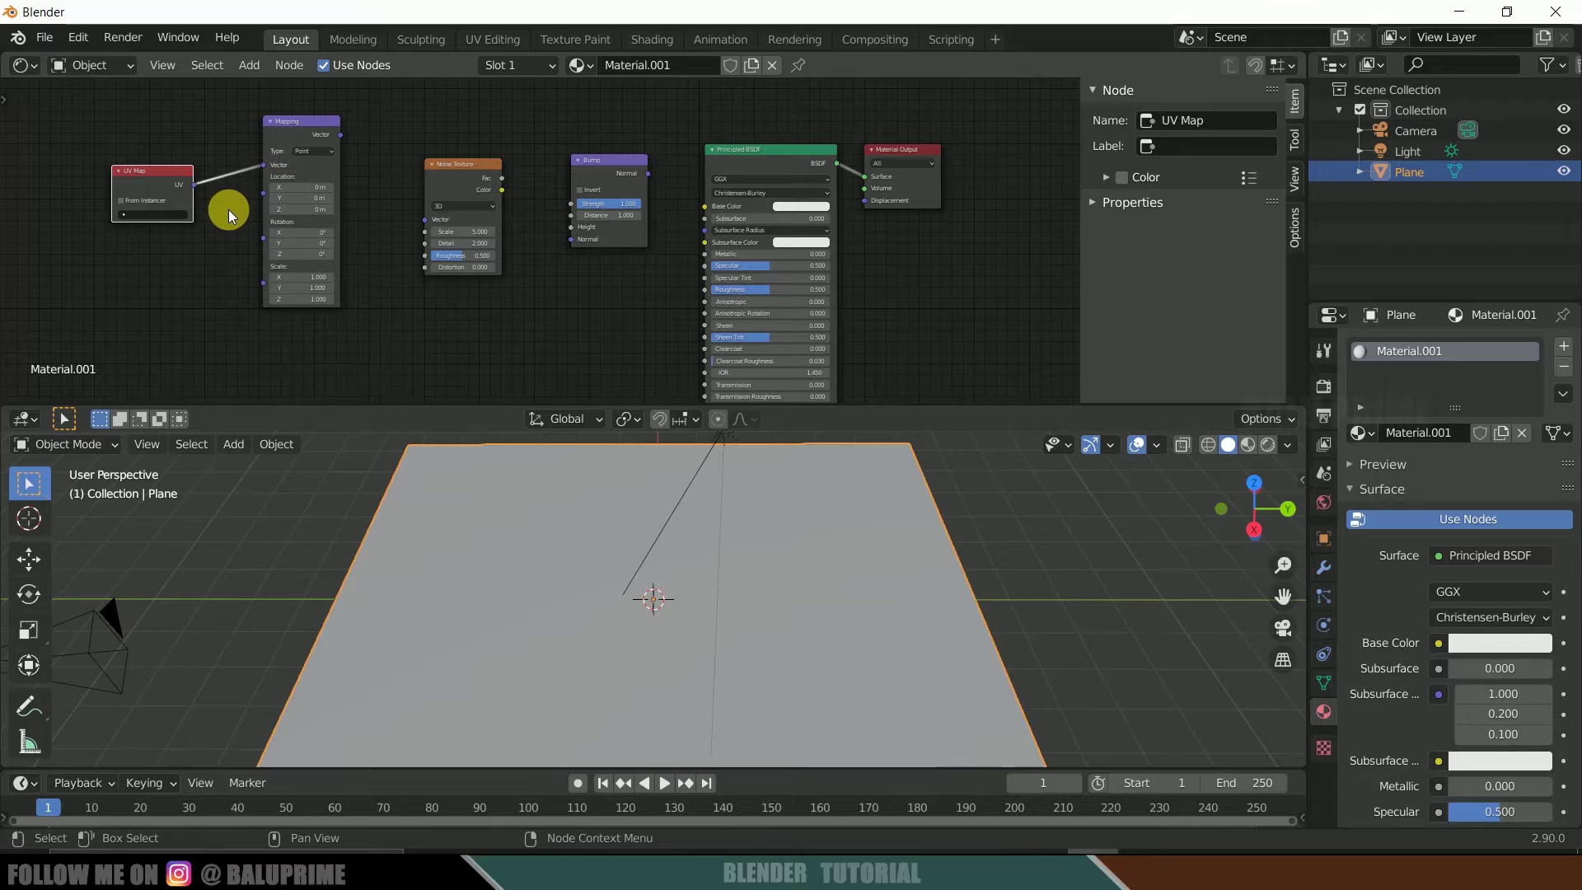
pyautogui.scroll(2, 878, 332)
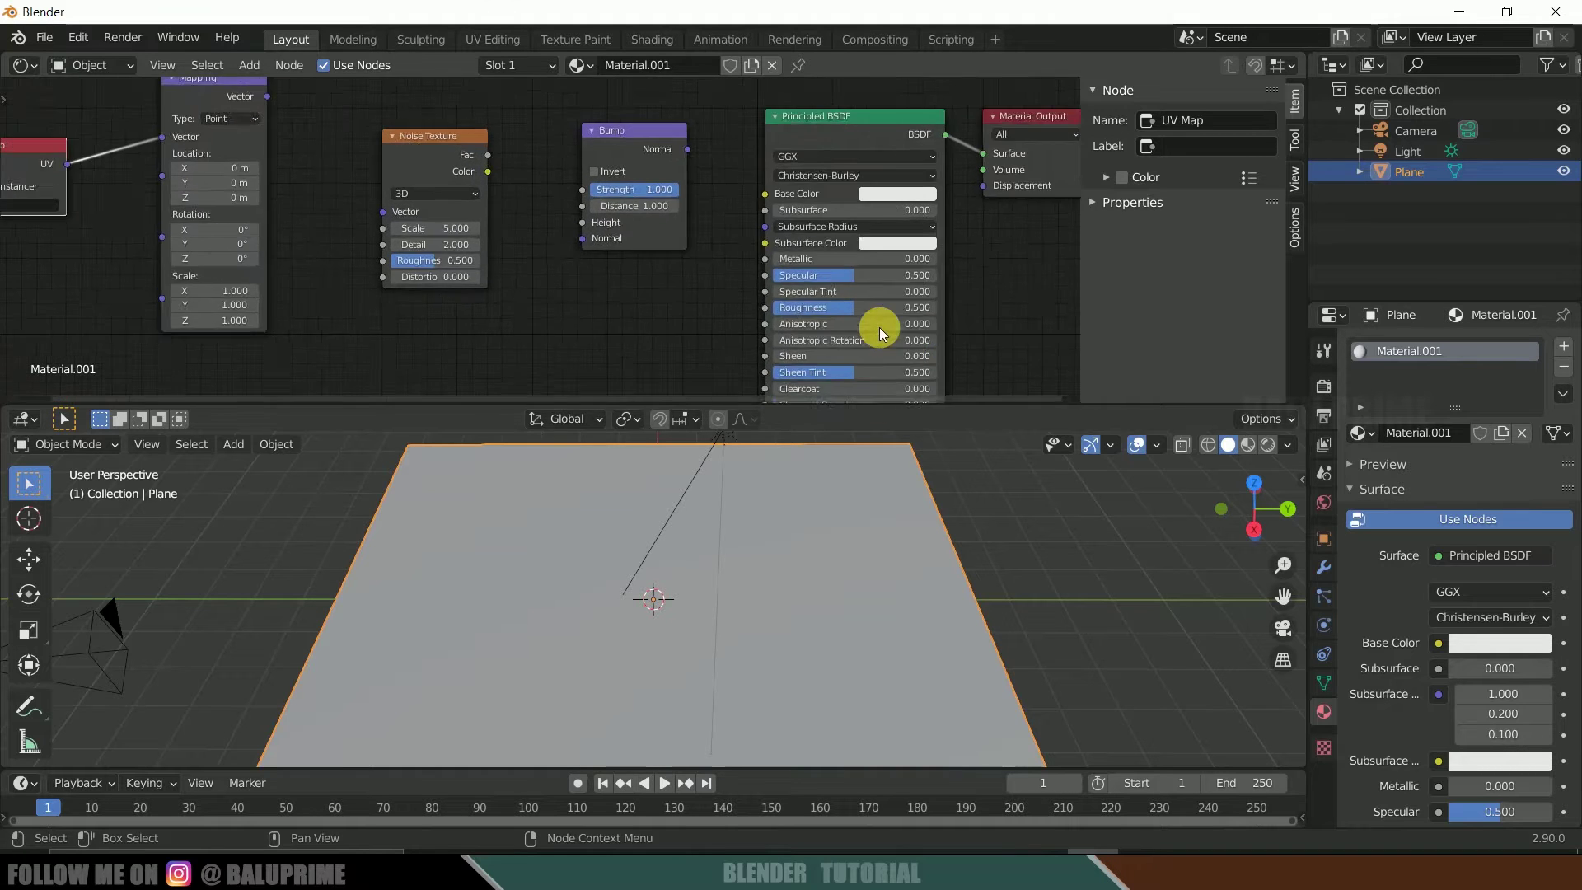
pyautogui.moveTo(572, 283); pyautogui.dragTo(646, 293, button='middle')
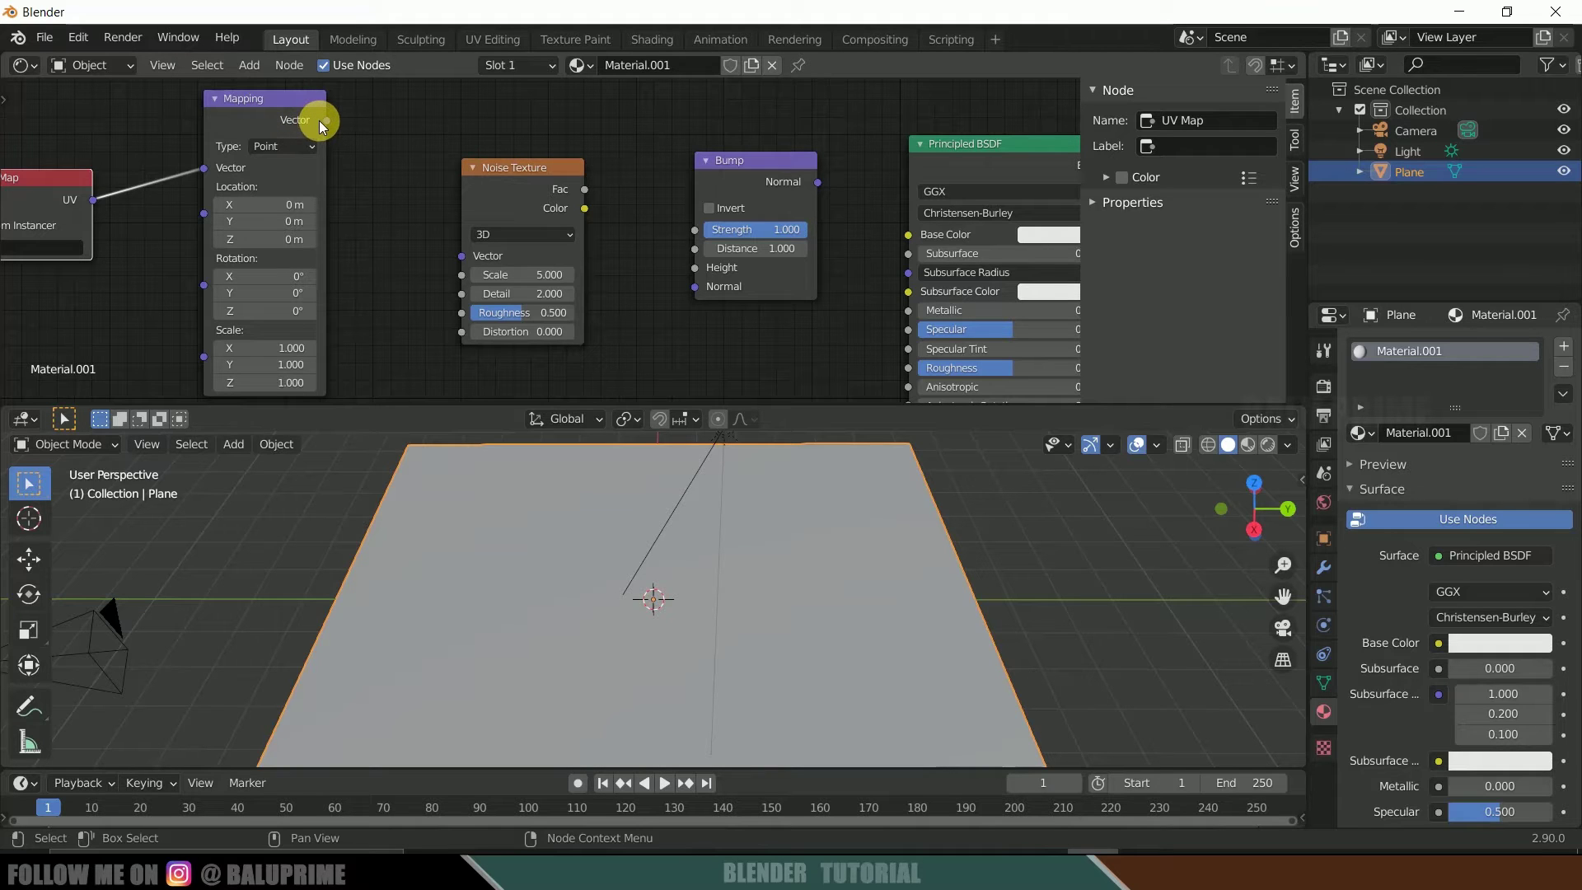
pyautogui.moveTo(323, 120); pyautogui.dragTo(453, 249)
pyautogui.moveTo(531, 166); pyautogui.dragTo(433, 117)
pyautogui.moveTo(499, 166); pyautogui.dragTo(694, 267)
# - Move the Bump and Principled BSDF nodes closer to the noise node and link the Bump's Normal output to the shader's Normal input
pyautogui.moveTo(781, 183); pyautogui.dragTo(684, 154)
pyautogui.moveTo(959, 151); pyautogui.dragTo(861, 121)
pyautogui.moveTo(720, 153); pyautogui.dragTo(861, 191)
pyautogui.moveTo(719, 153); pyautogui.dragTo(814, 325)
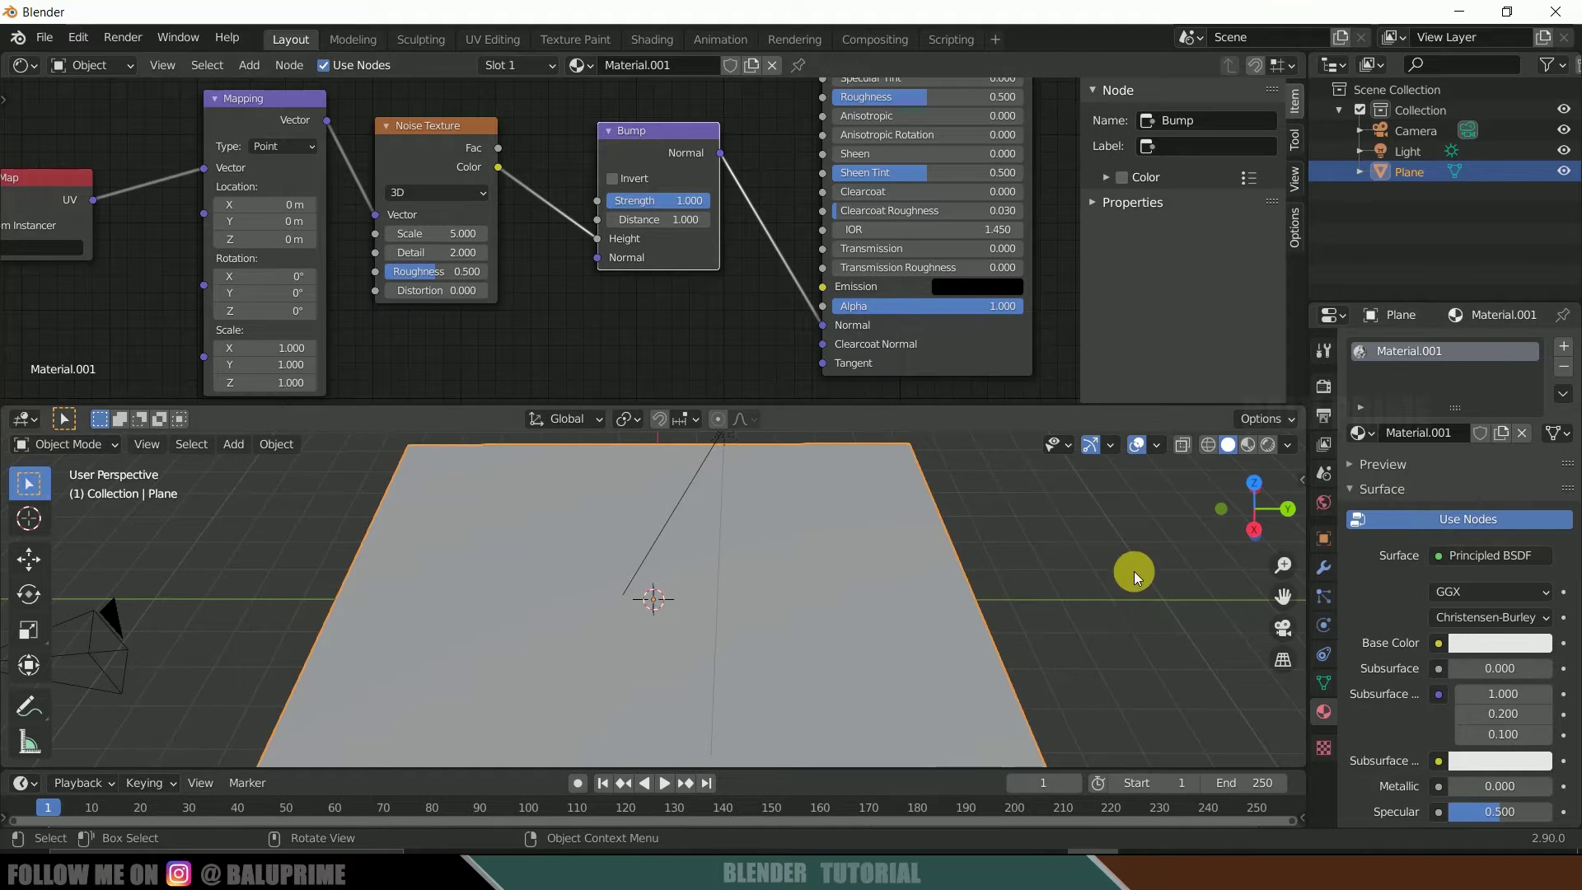
# - Set the Principled BSDF's Specular to 0.185, Roughness to 0 and Transmission to 1
pyautogui.scroll(-8, 1405, 713)
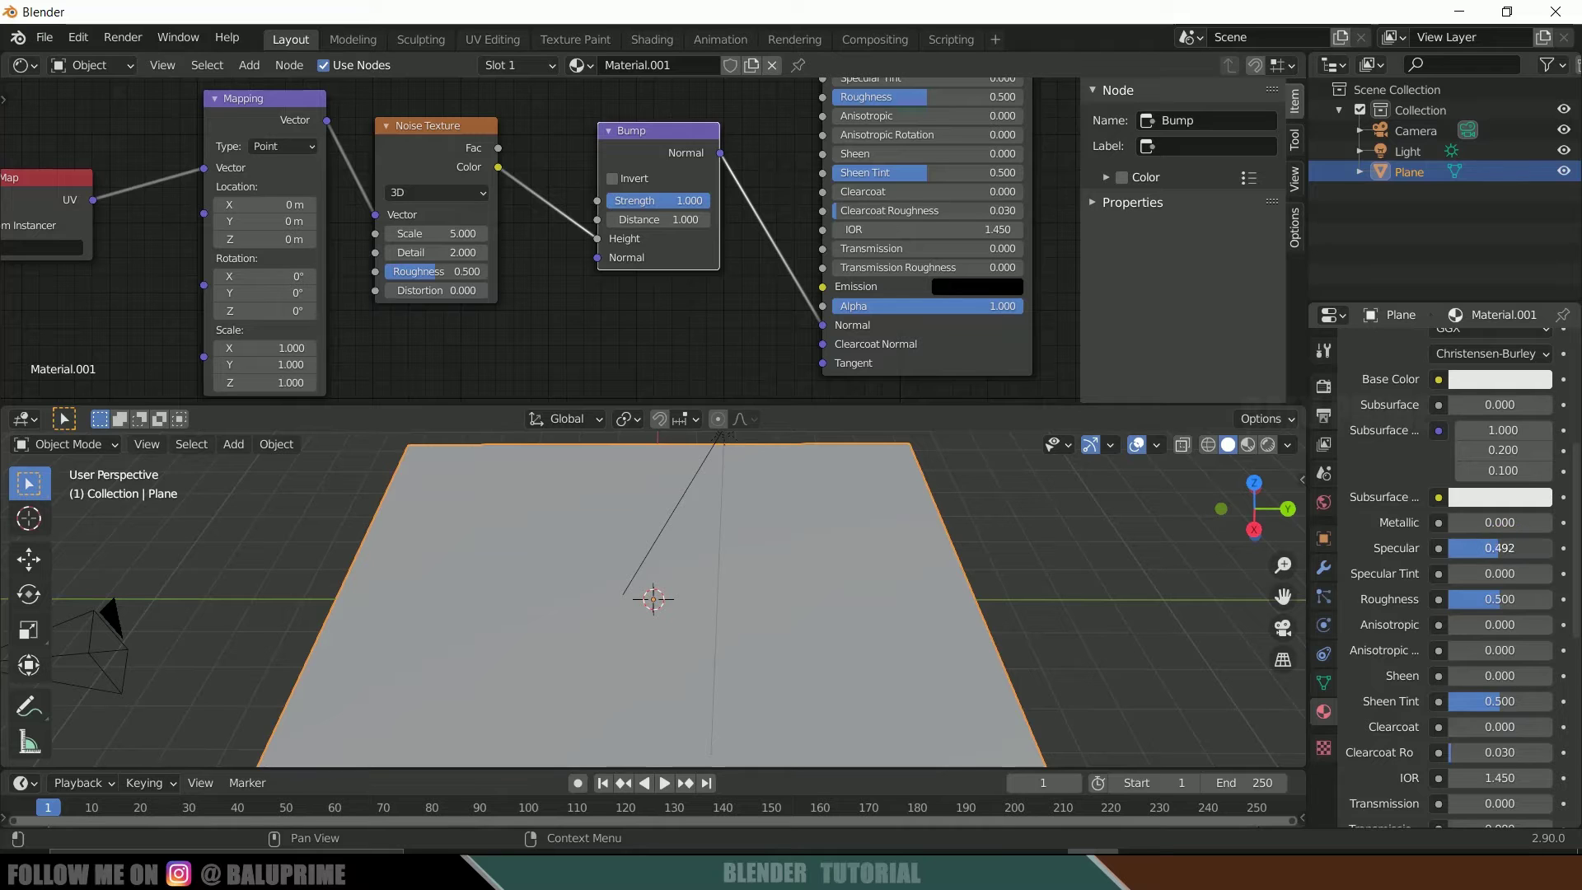
pyautogui.moveTo(1499, 548); pyautogui.dragTo(1450, 599)
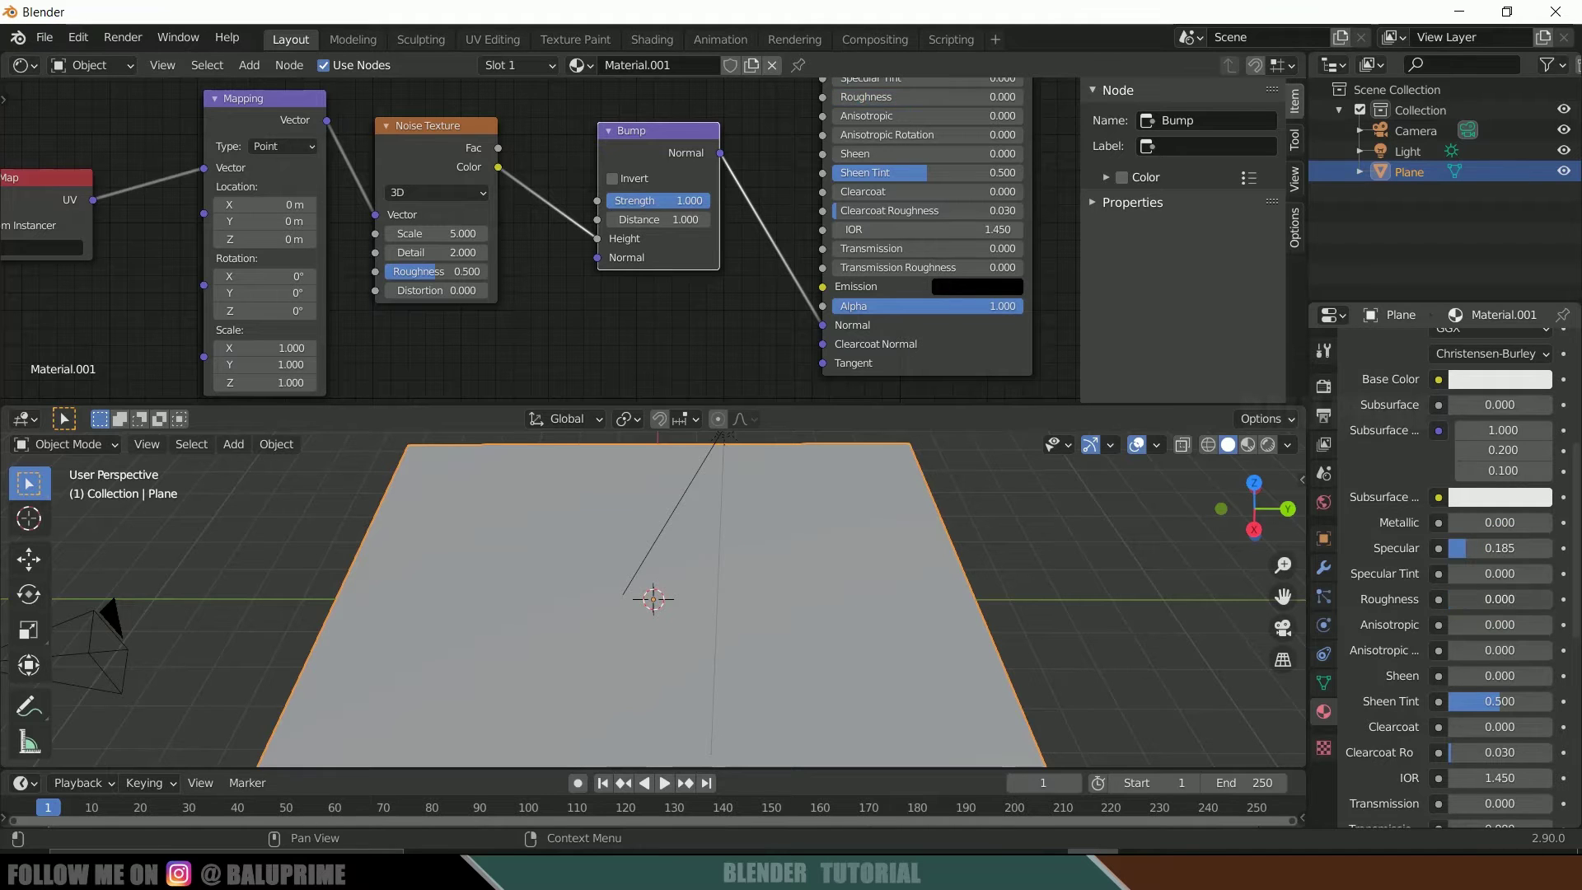
pyautogui.scroll(-5, 1415, 656)
pyautogui.moveTo(1455, 640); pyautogui.dragTo(1552, 640)
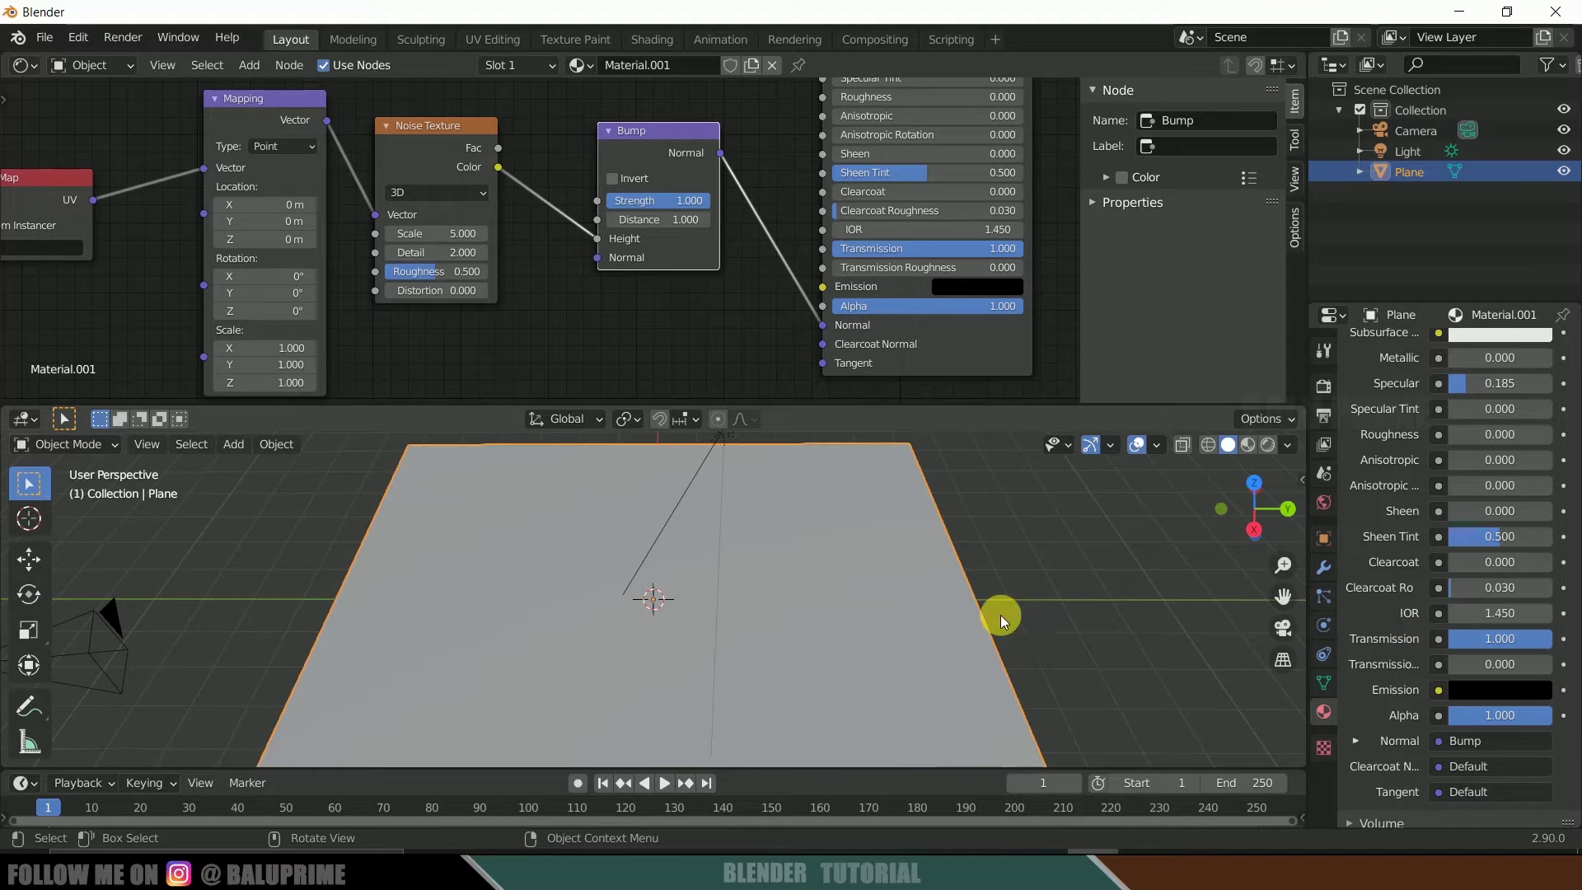
# - Display the plane in Material Preview shading and inspect its surface up close
pyautogui.click(1247, 452)
pyautogui.moveTo(1052, 593)
pyautogui.mouseDown(button='middle')
pyautogui.moveTo(1010, 582)
pyautogui.moveTo(1035, 572)
pyautogui.moveTo(1056, 591)
pyautogui.mouseUp(button='middle')
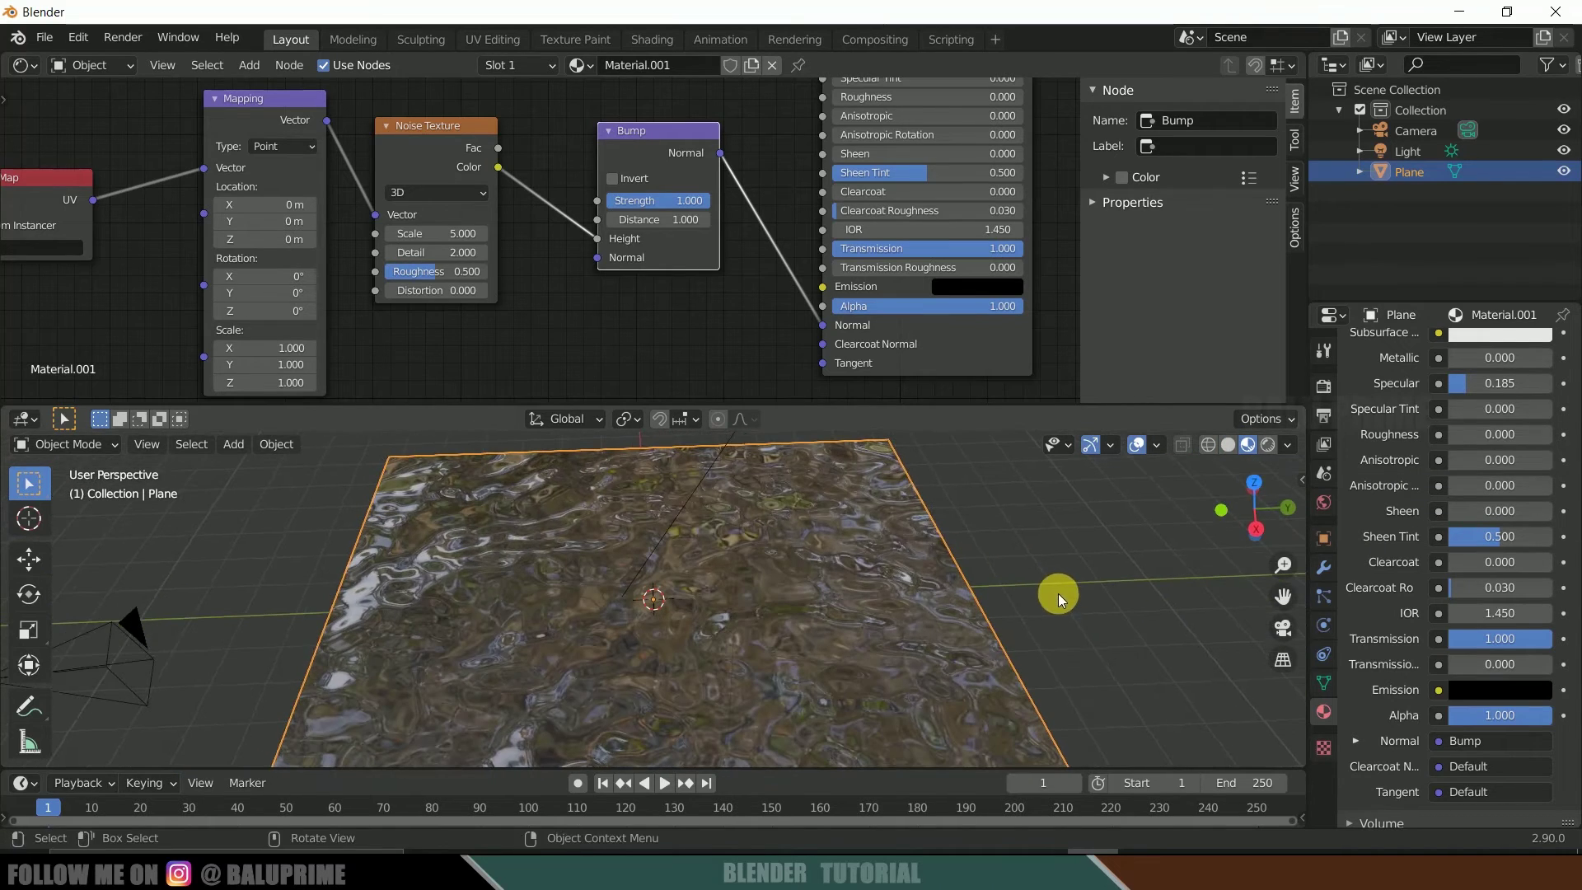
pyautogui.moveTo(1078, 680); pyautogui.dragTo(1025, 611, button='middle')
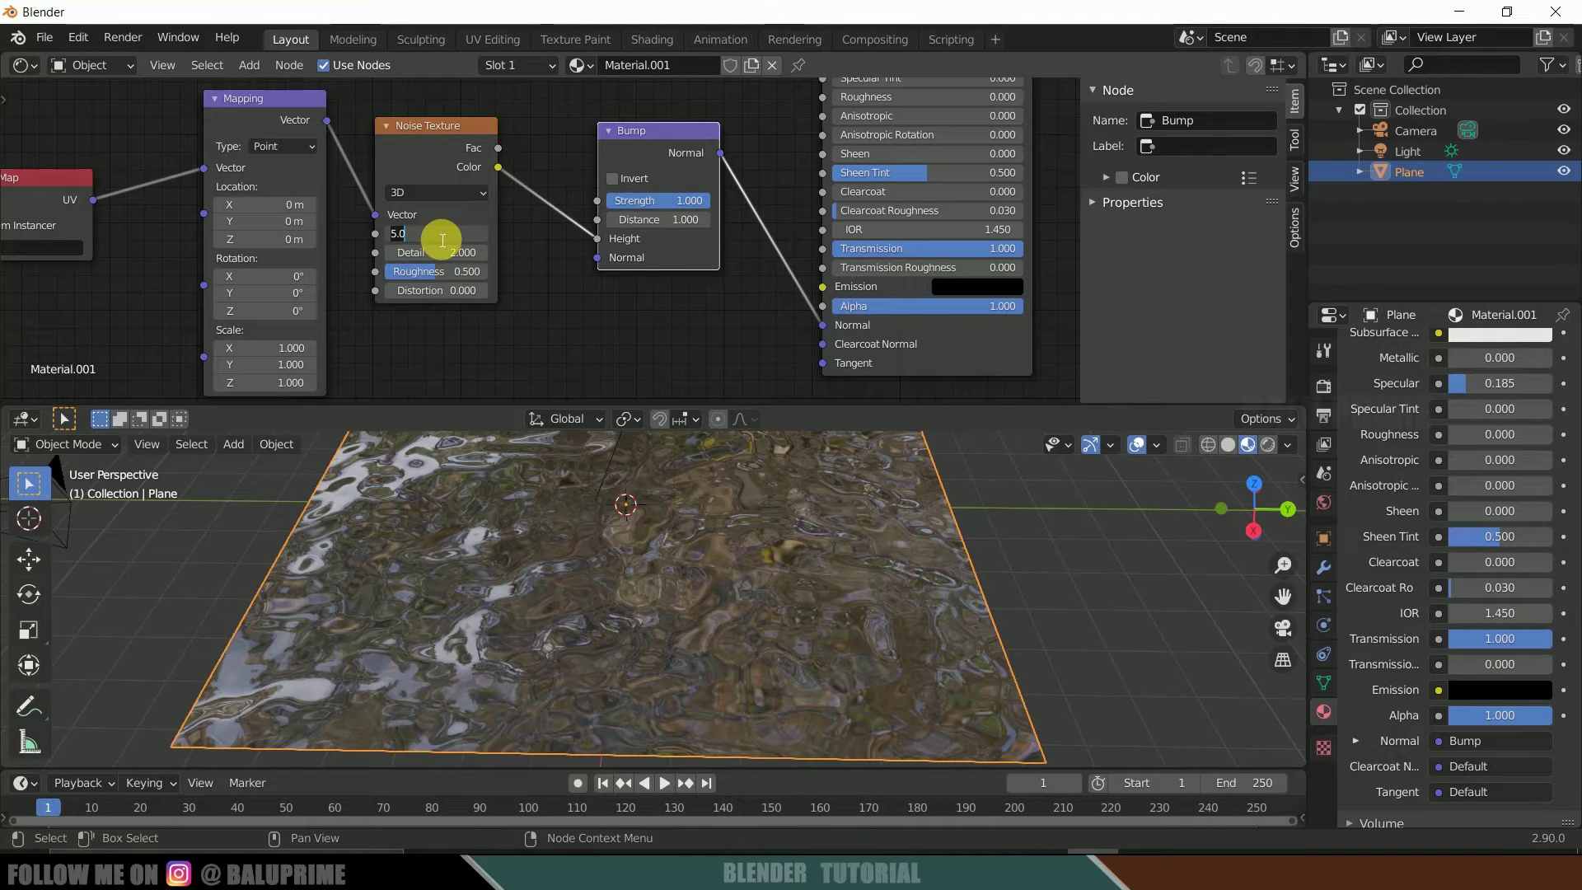
# - Set the Noise Texture's Scale to 2 and the Bump node's Strength to 0.5
pyautogui.click(443, 236)
pyautogui.write('2')
pyautogui.press('Return')
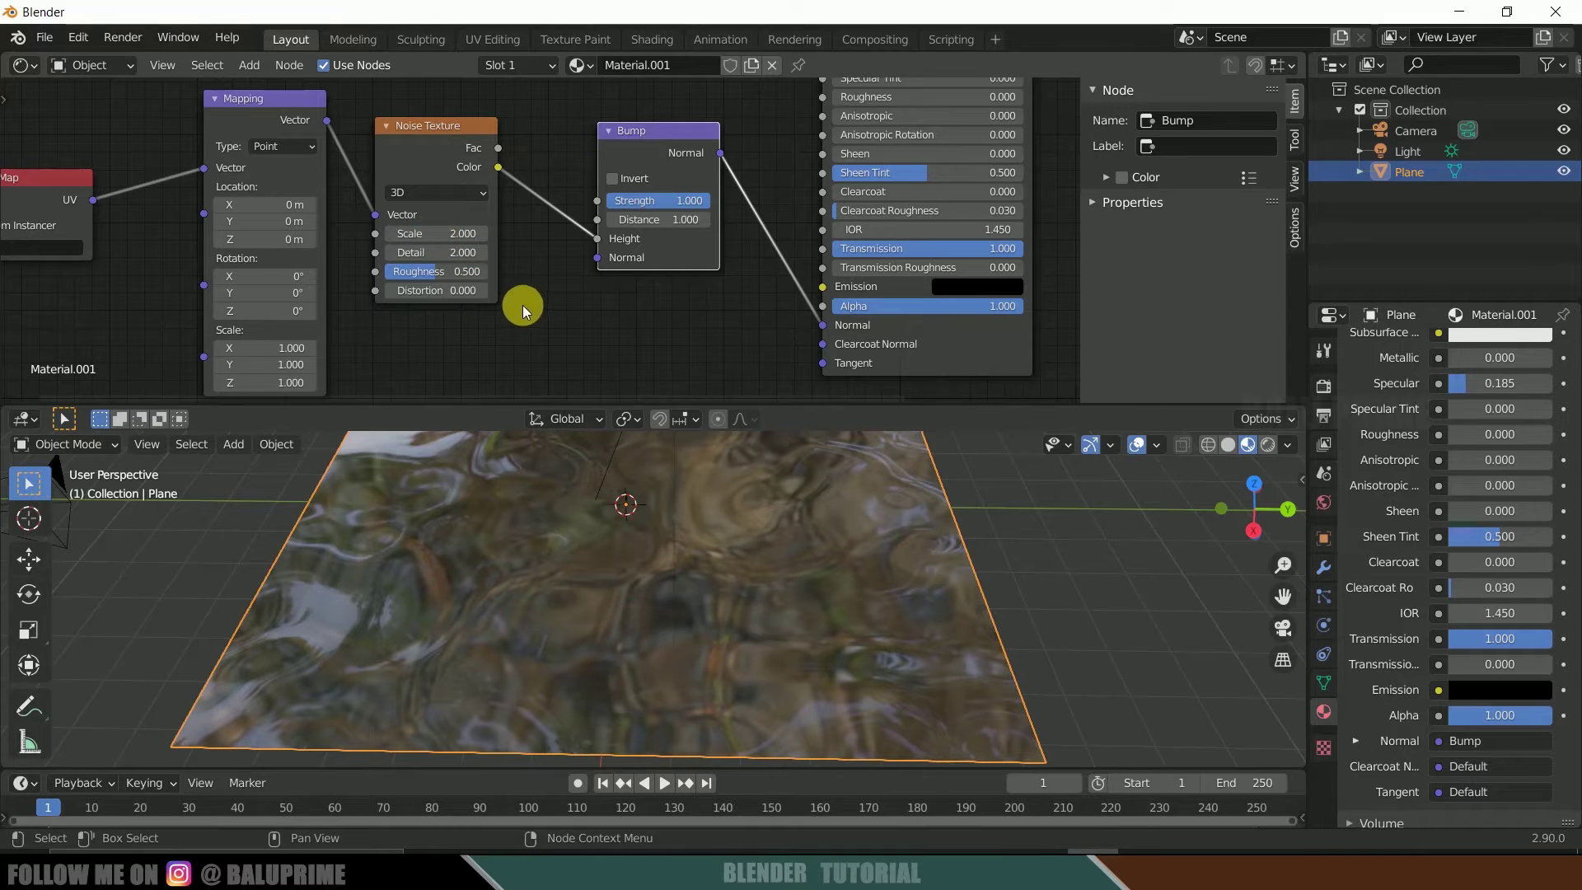
pyautogui.scroll(-2, 531, 313)
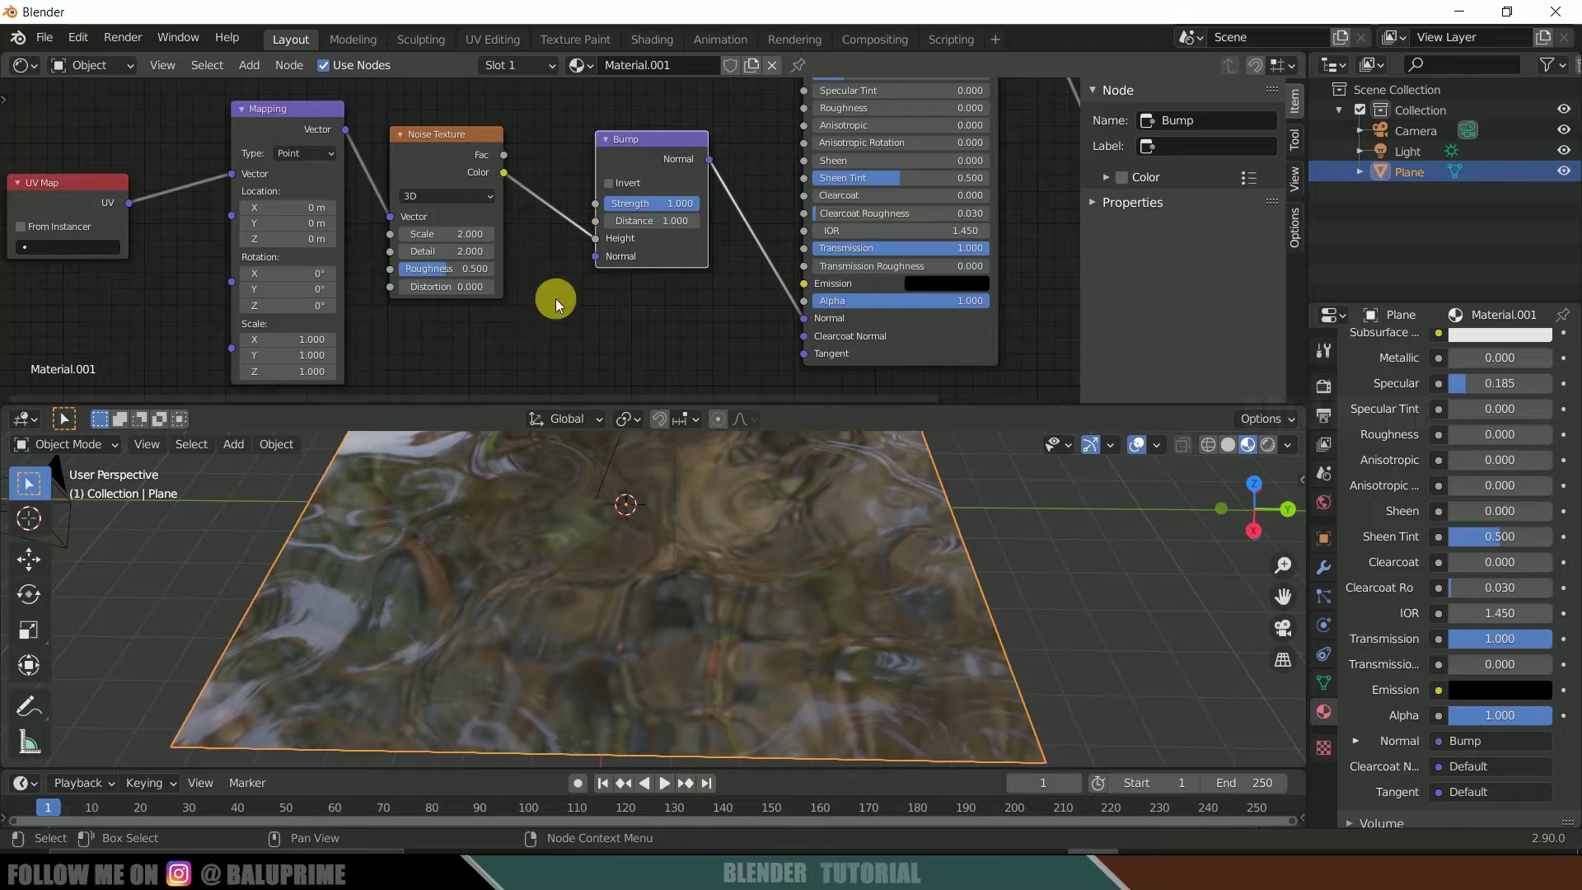
pyautogui.write('0.5')
pyautogui.press('Return')
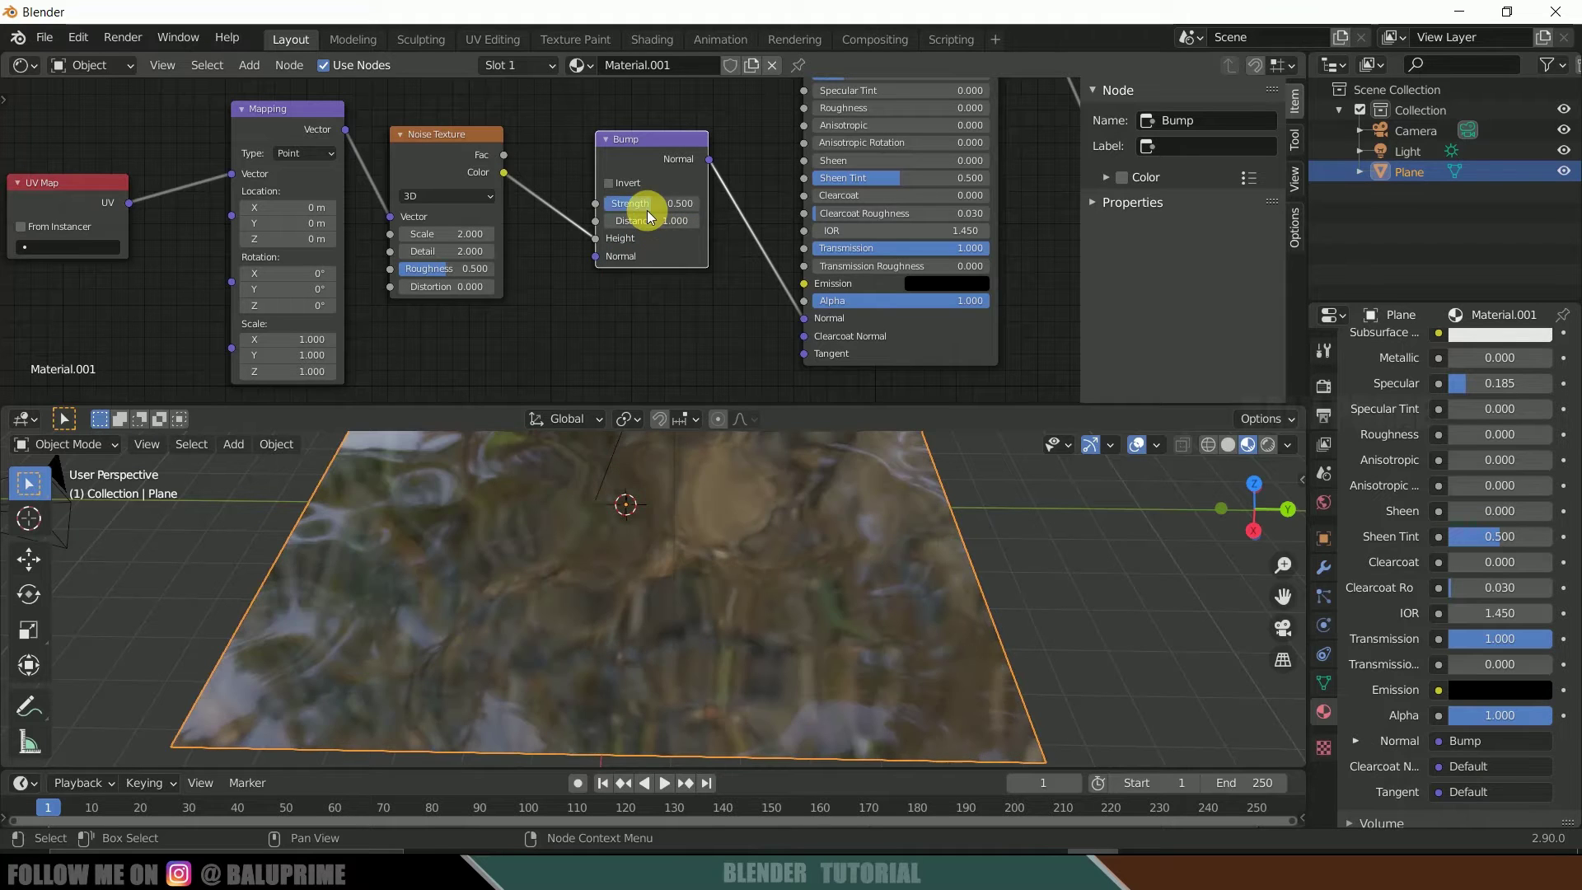
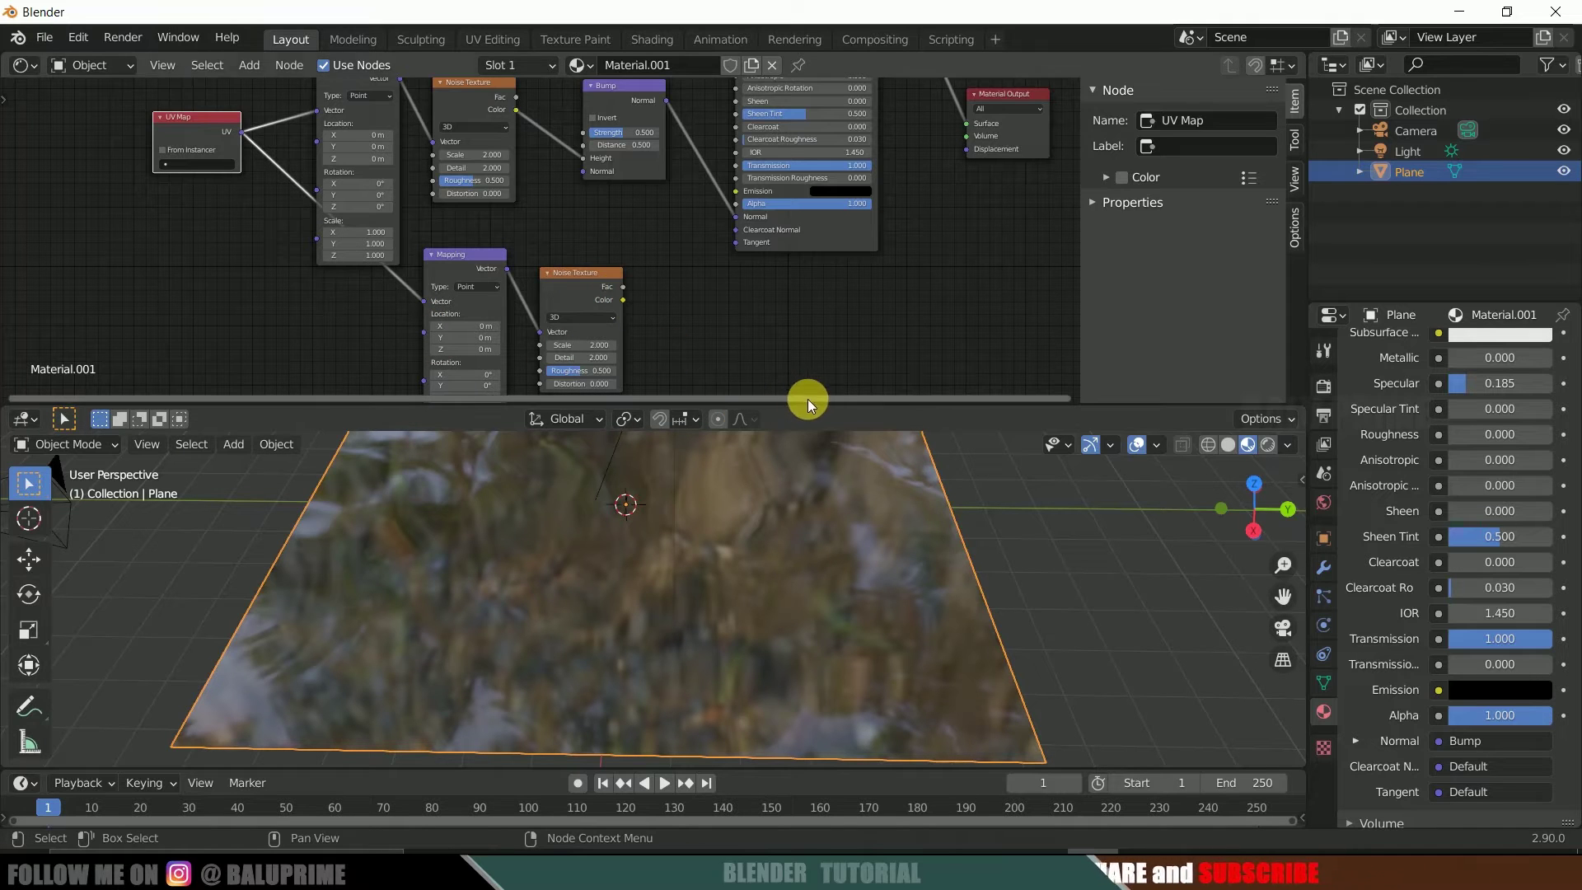
# - Enlarge the Shader Editor area and arrange the duplicated Mapping and Noise Texture nodes beneath the originals
pyautogui.moveTo(826, 400); pyautogui.dragTo(847, 655)
pyautogui.scroll(3, 778, 542)
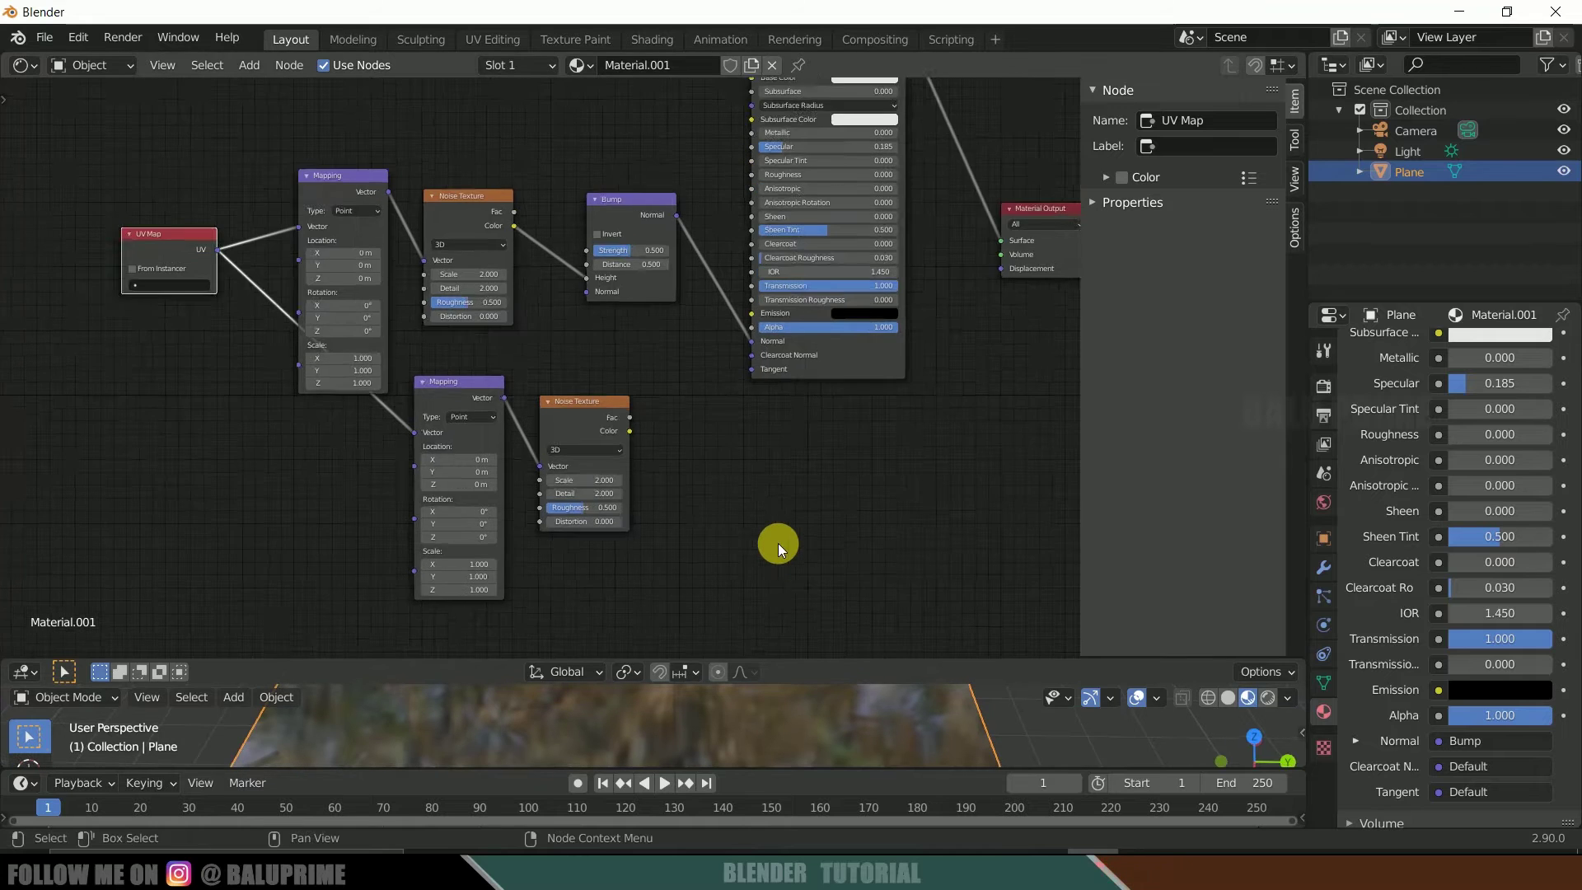
pyautogui.click(346, 332)
pyautogui.moveTo(346, 332); pyautogui.dragTo(202, 392)
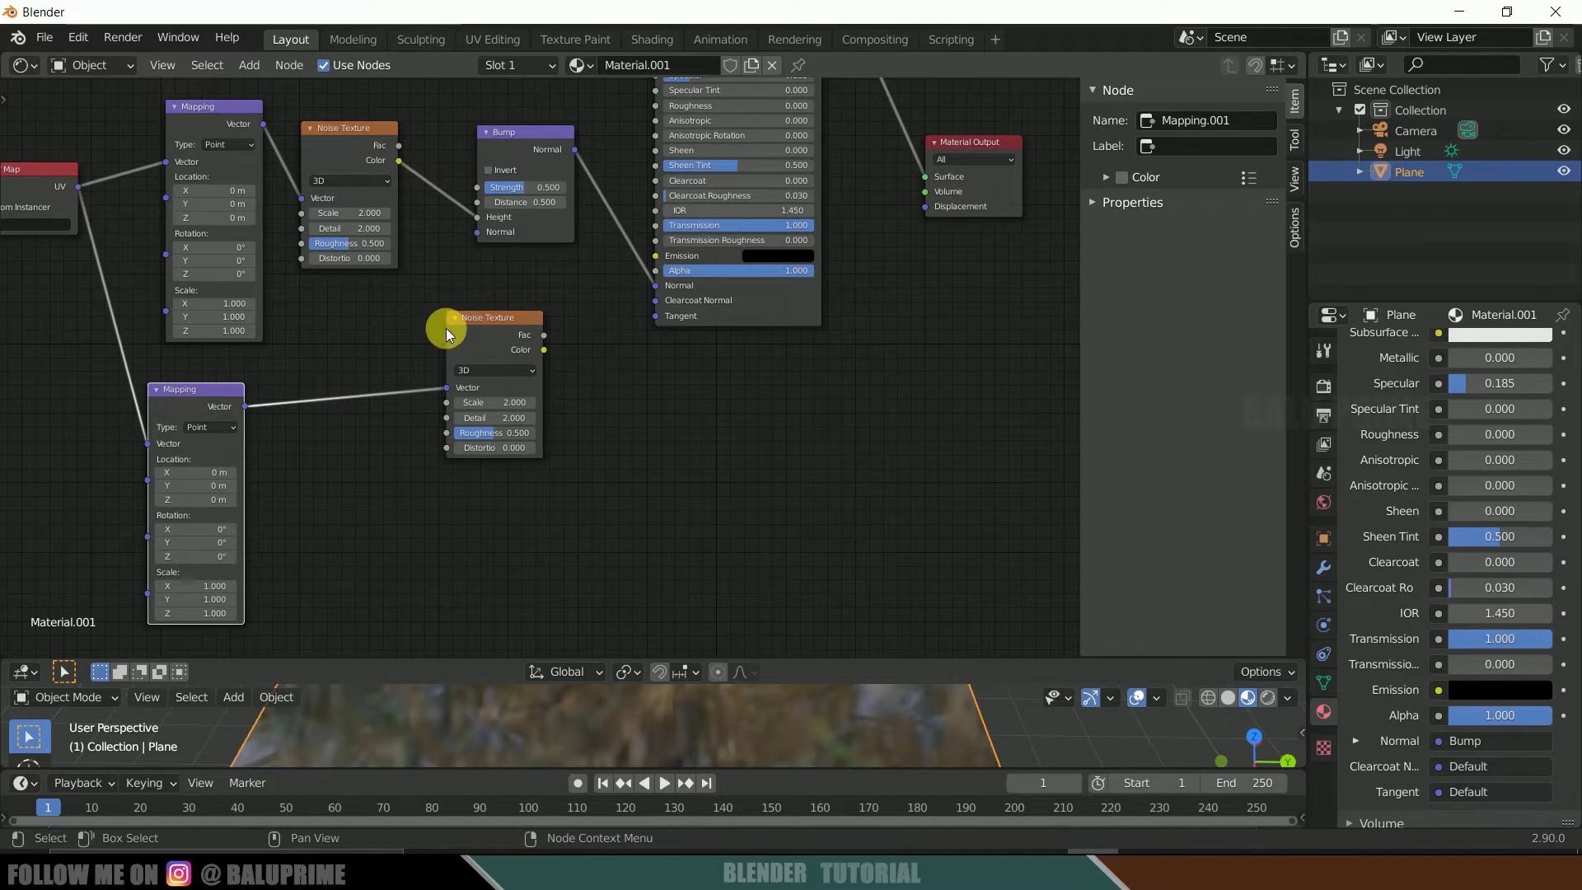
pyautogui.moveTo(477, 318); pyautogui.dragTo(338, 339)
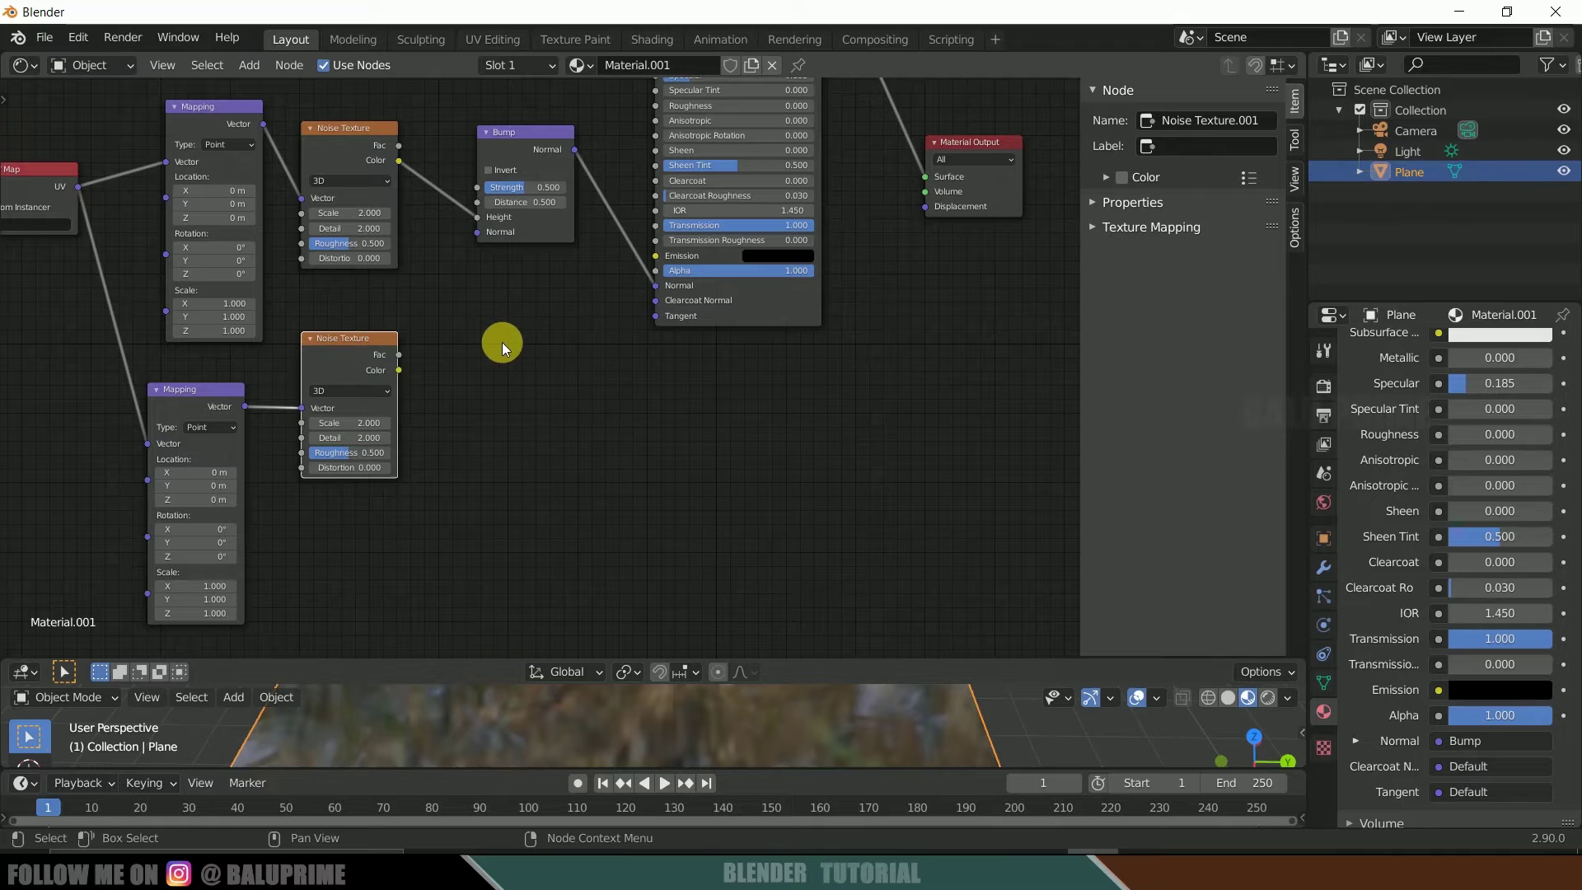
# - Add a MixRGB node and place it beside the second Noise Texture, below the Bump node
pyautogui.click(249, 66)
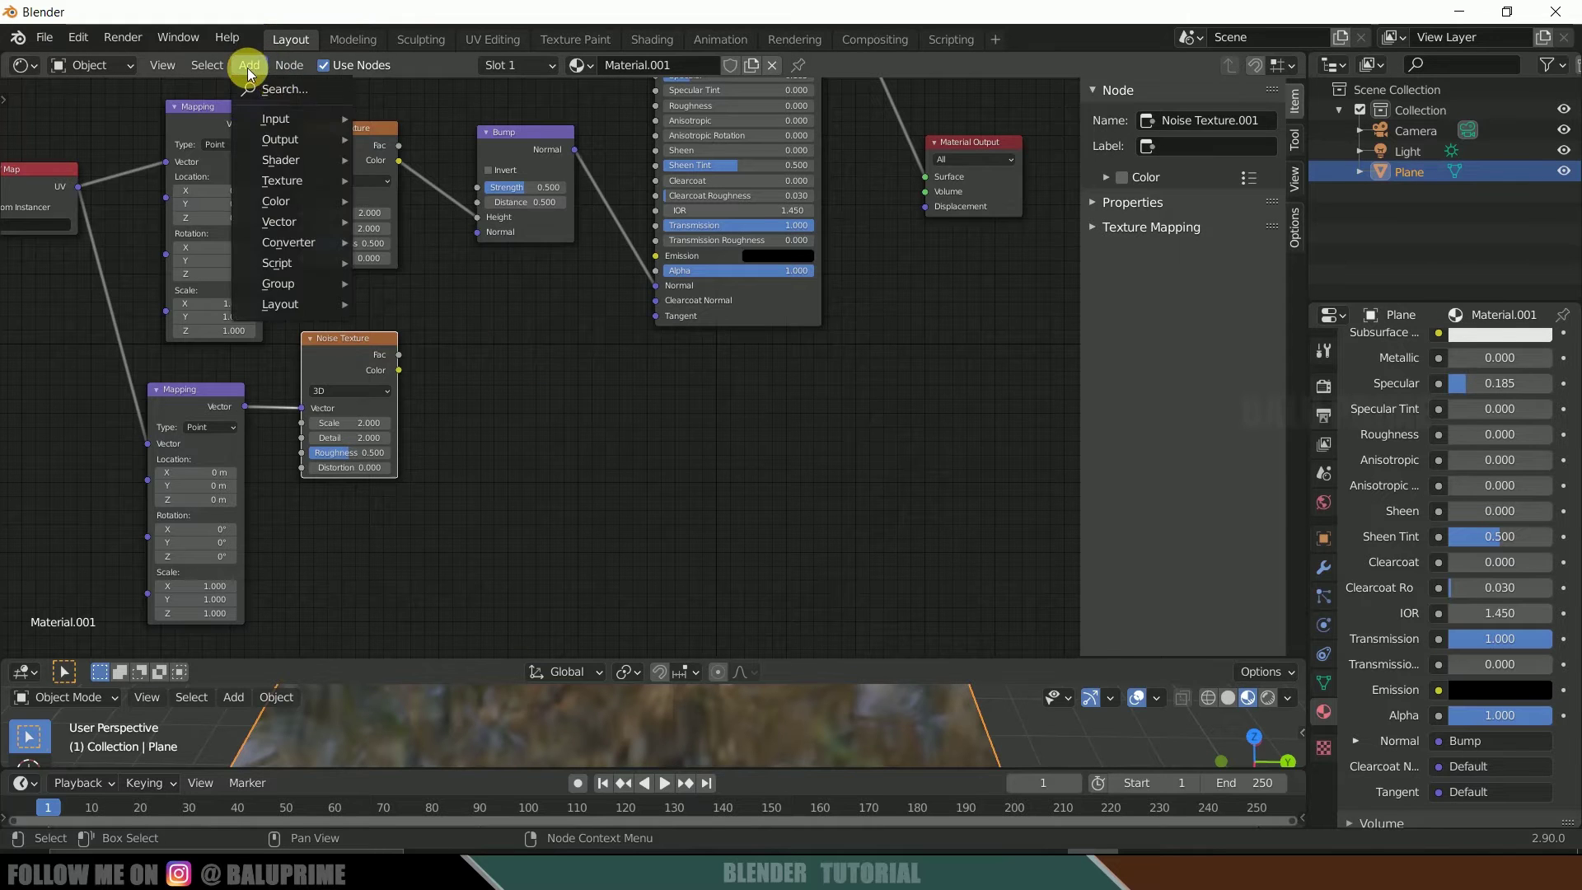
pyautogui.click(314, 92)
pyautogui.write('mix')
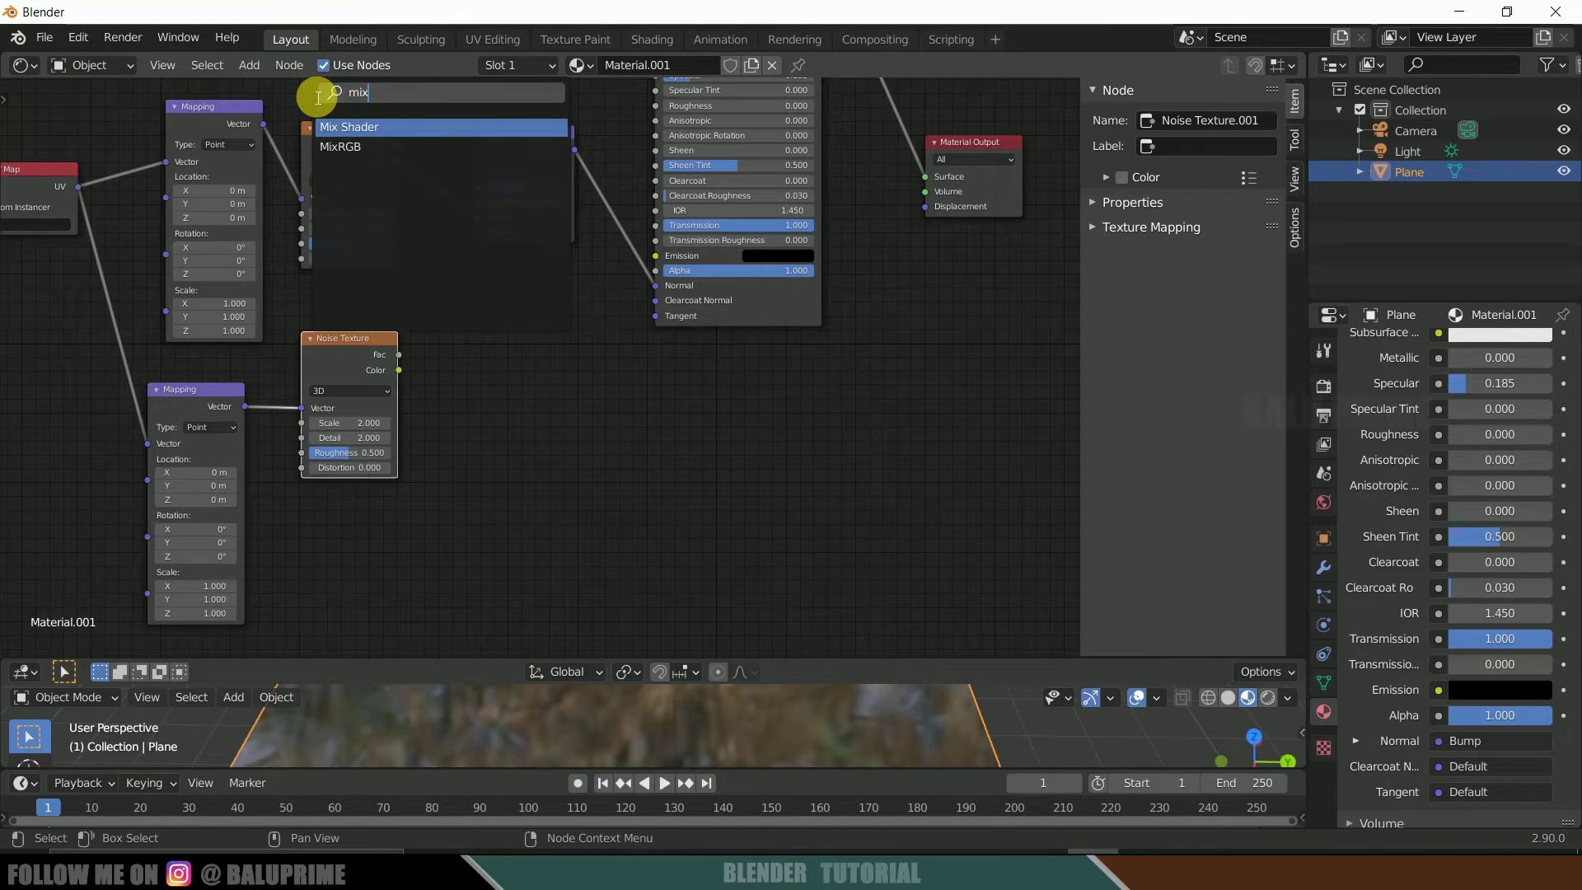
pyautogui.click(342, 148)
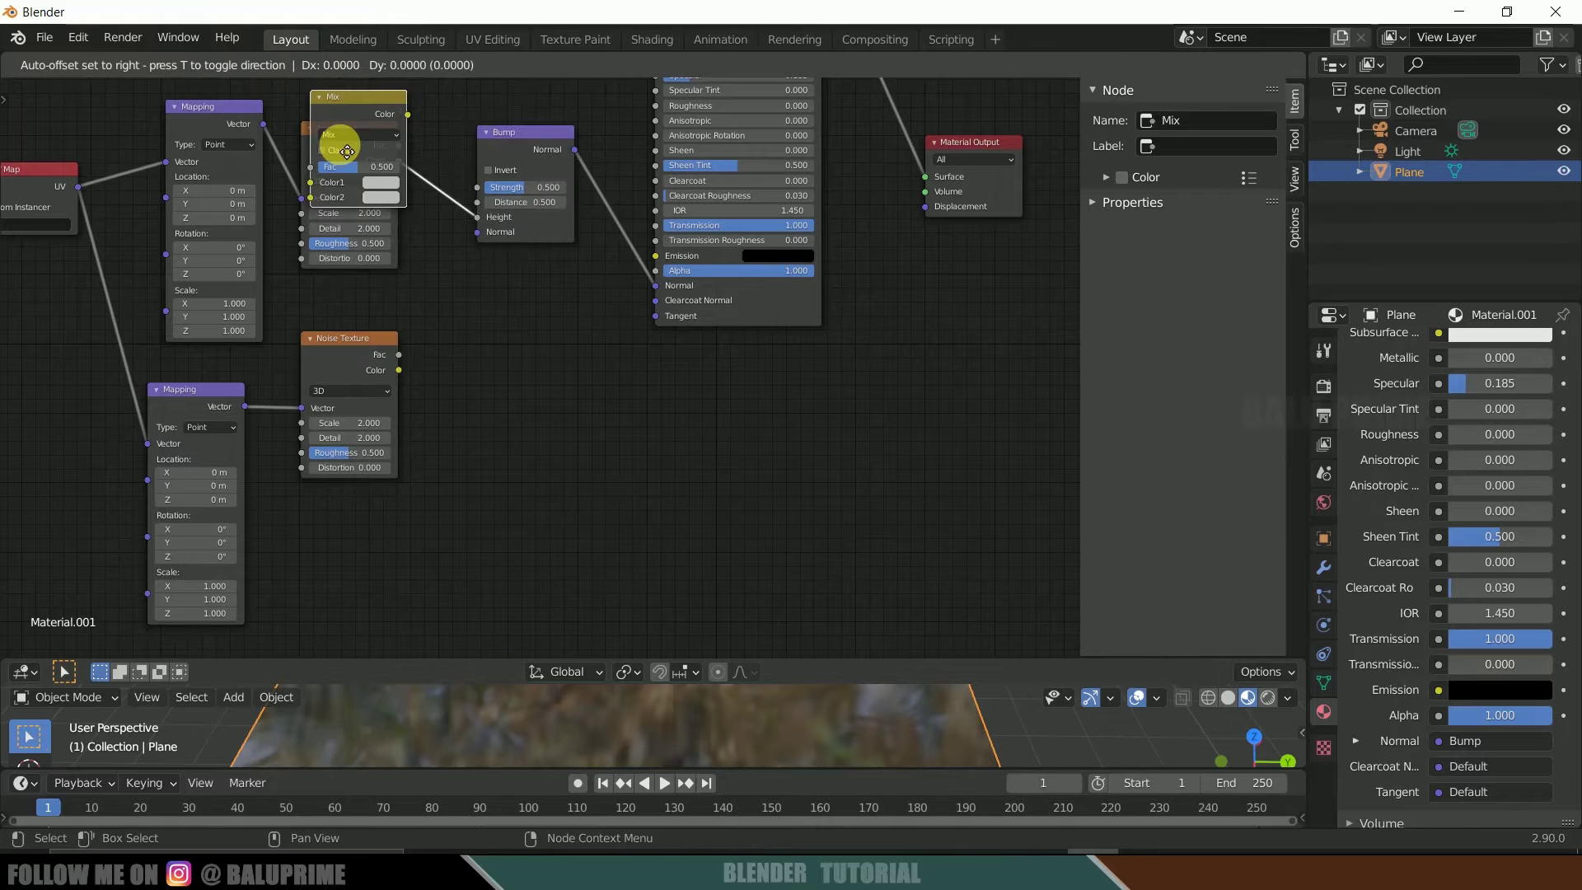
pyautogui.click(564, 434)
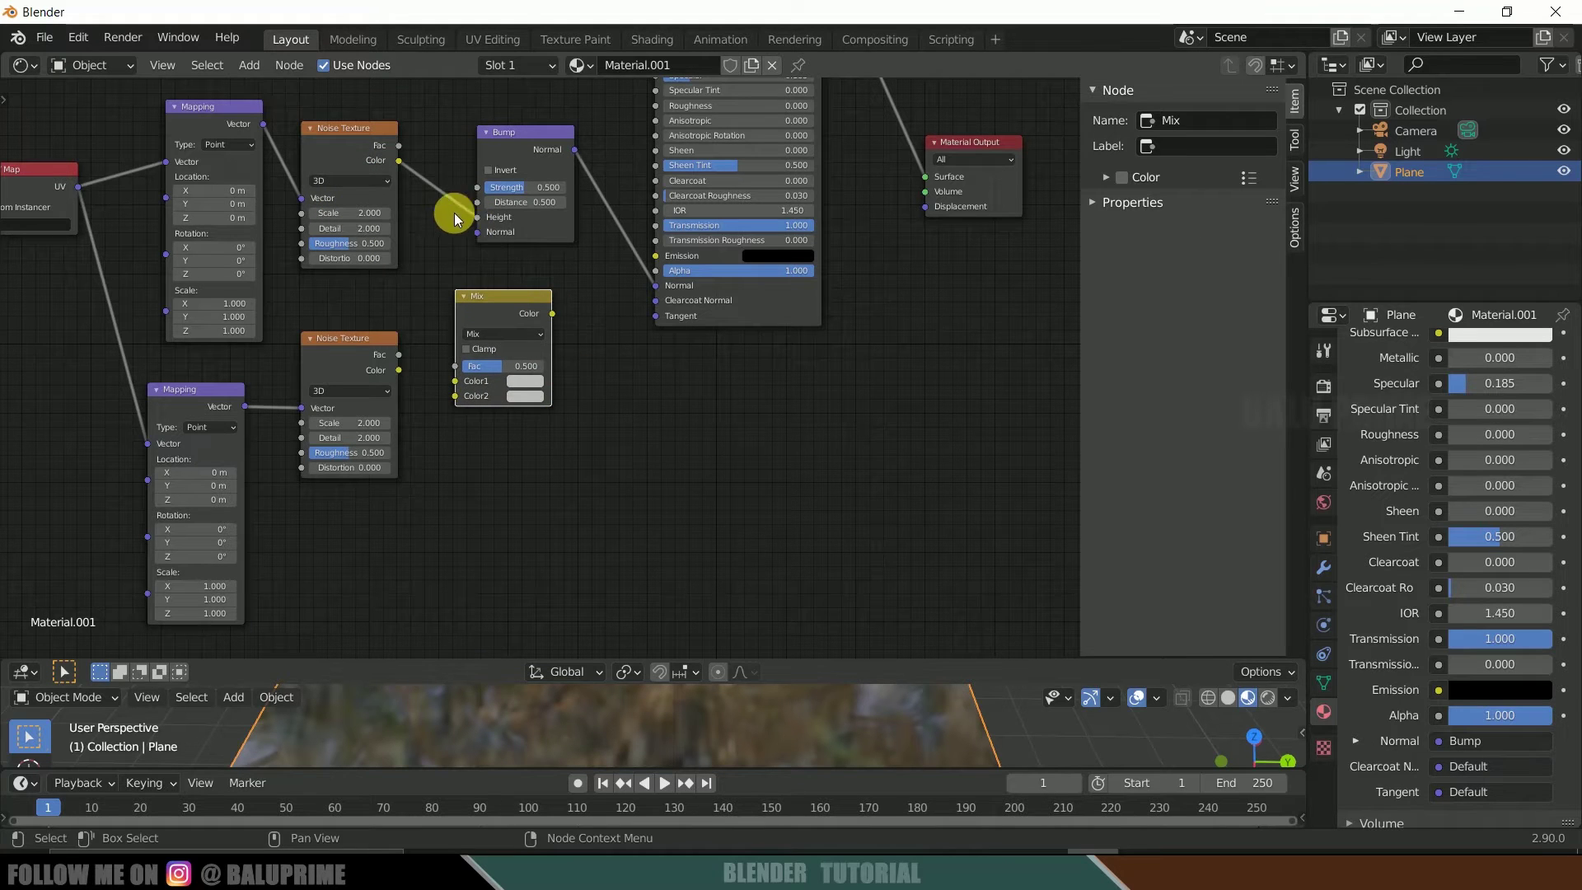
# - Feed the two noise Color outputs into the Mix node's Color1 and Color2, and link its Color output to the Bump's Height
pyautogui.moveTo(477, 220); pyautogui.dragTo(416, 262)
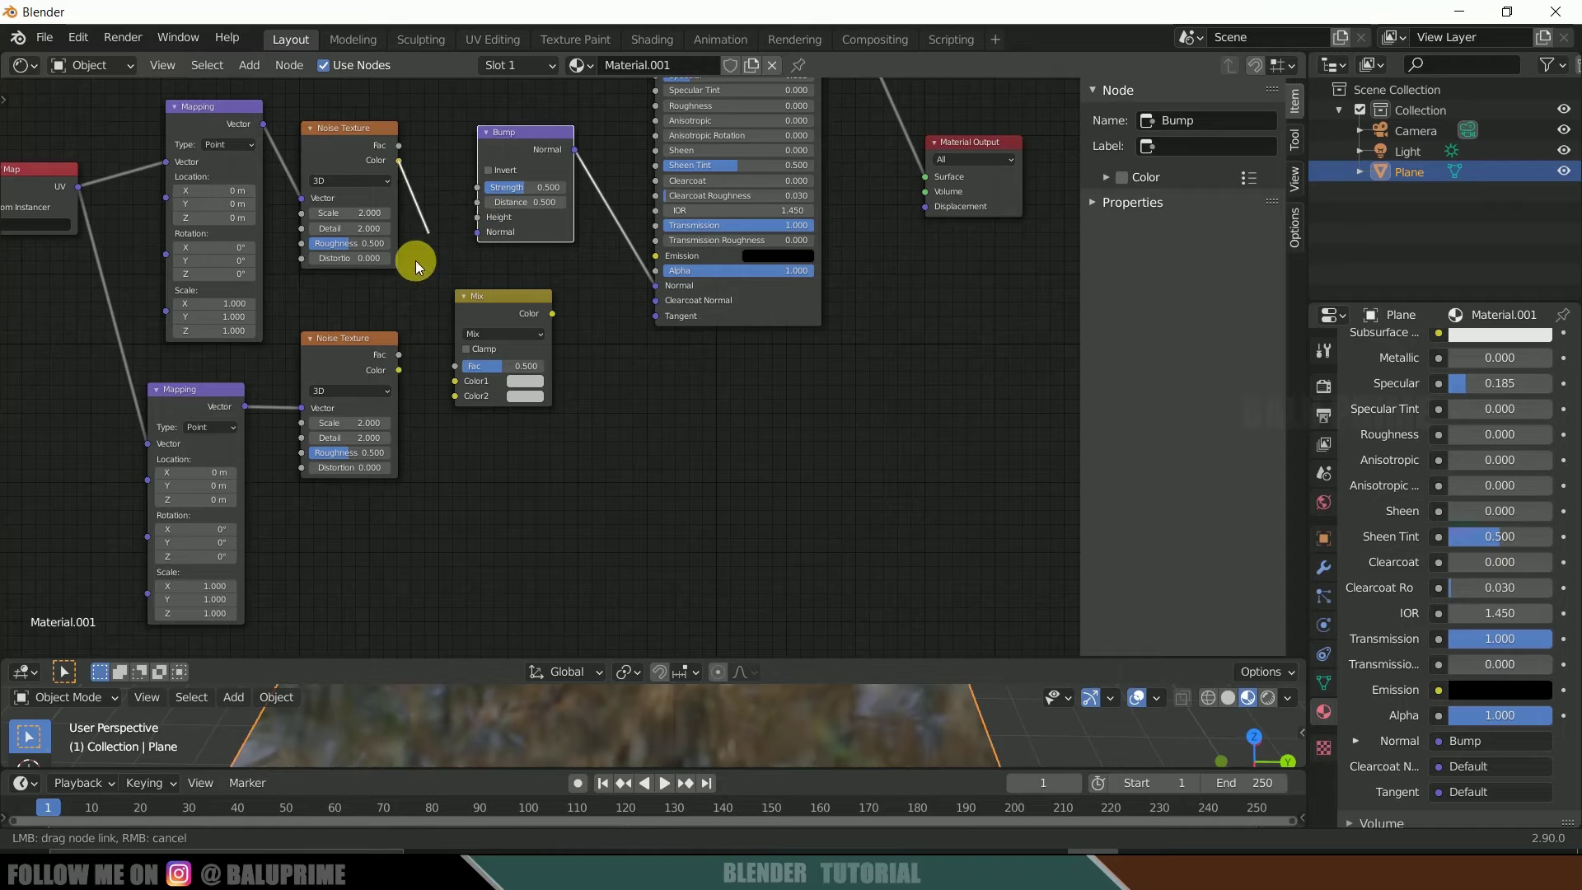
pyautogui.moveTo(448, 383); pyautogui.dragTo(419, 398)
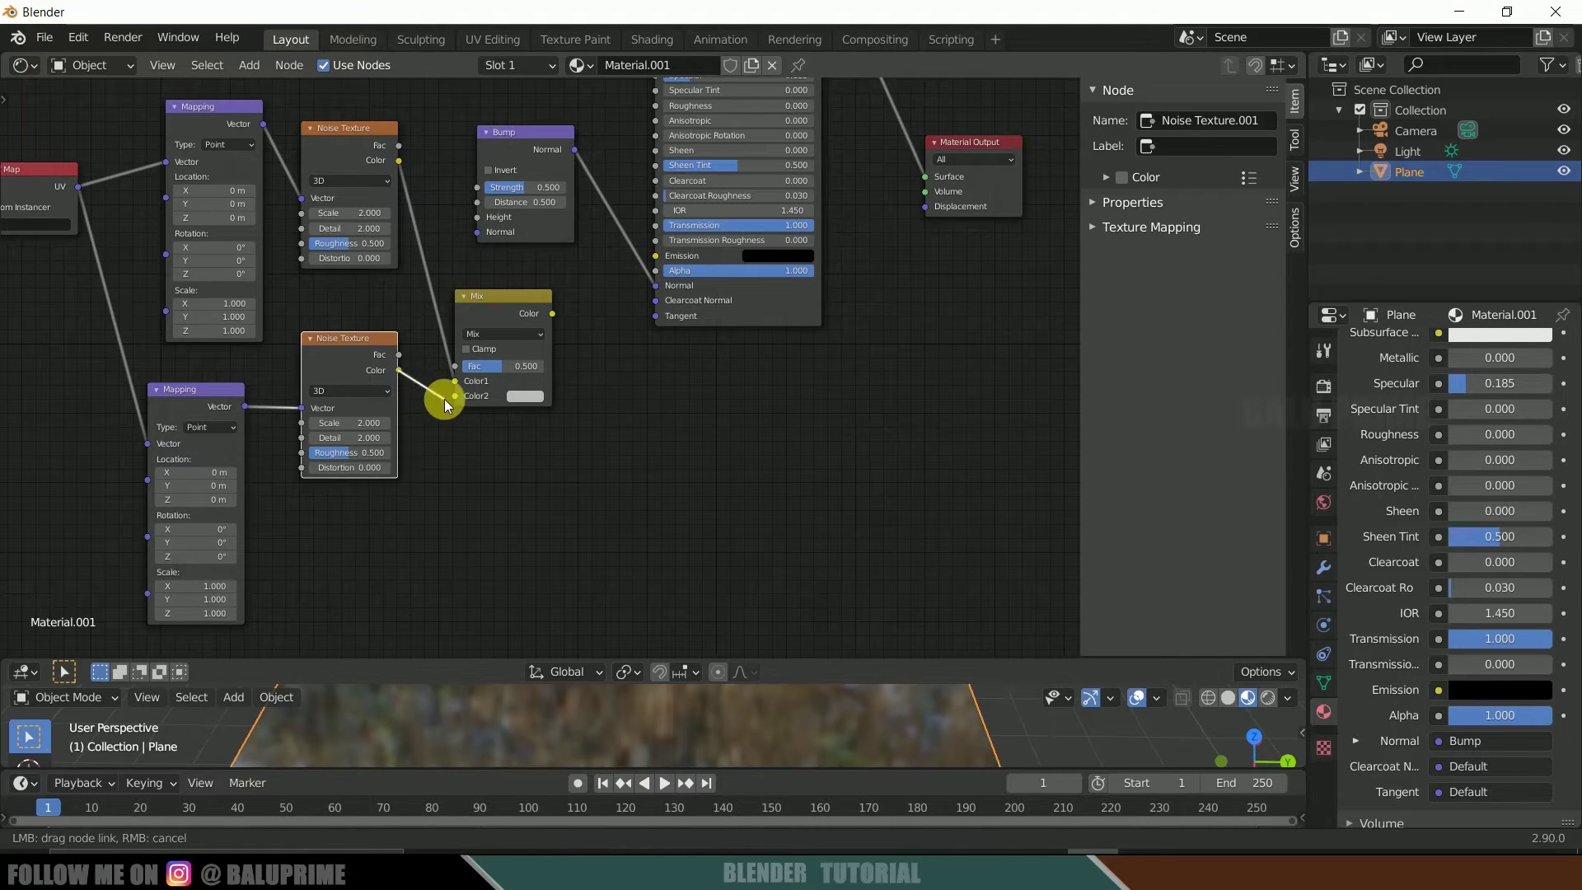
pyautogui.moveTo(511, 121); pyautogui.dragTo(635, 393)
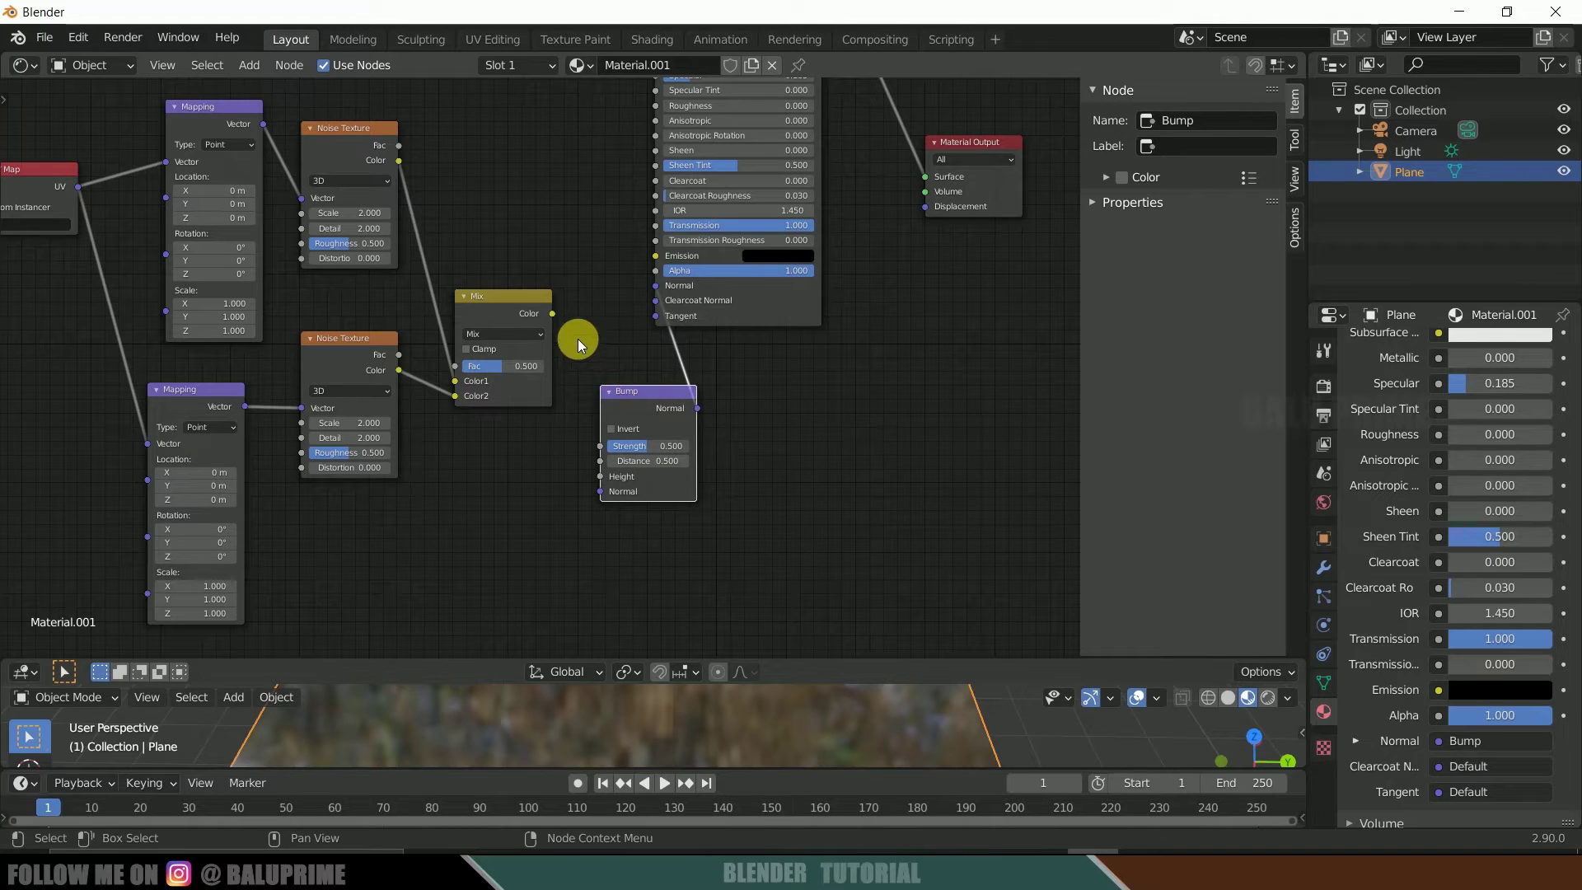
pyautogui.moveTo(552, 314); pyautogui.dragTo(588, 475)
pyautogui.moveTo(618, 387); pyautogui.dragTo(559, 140)
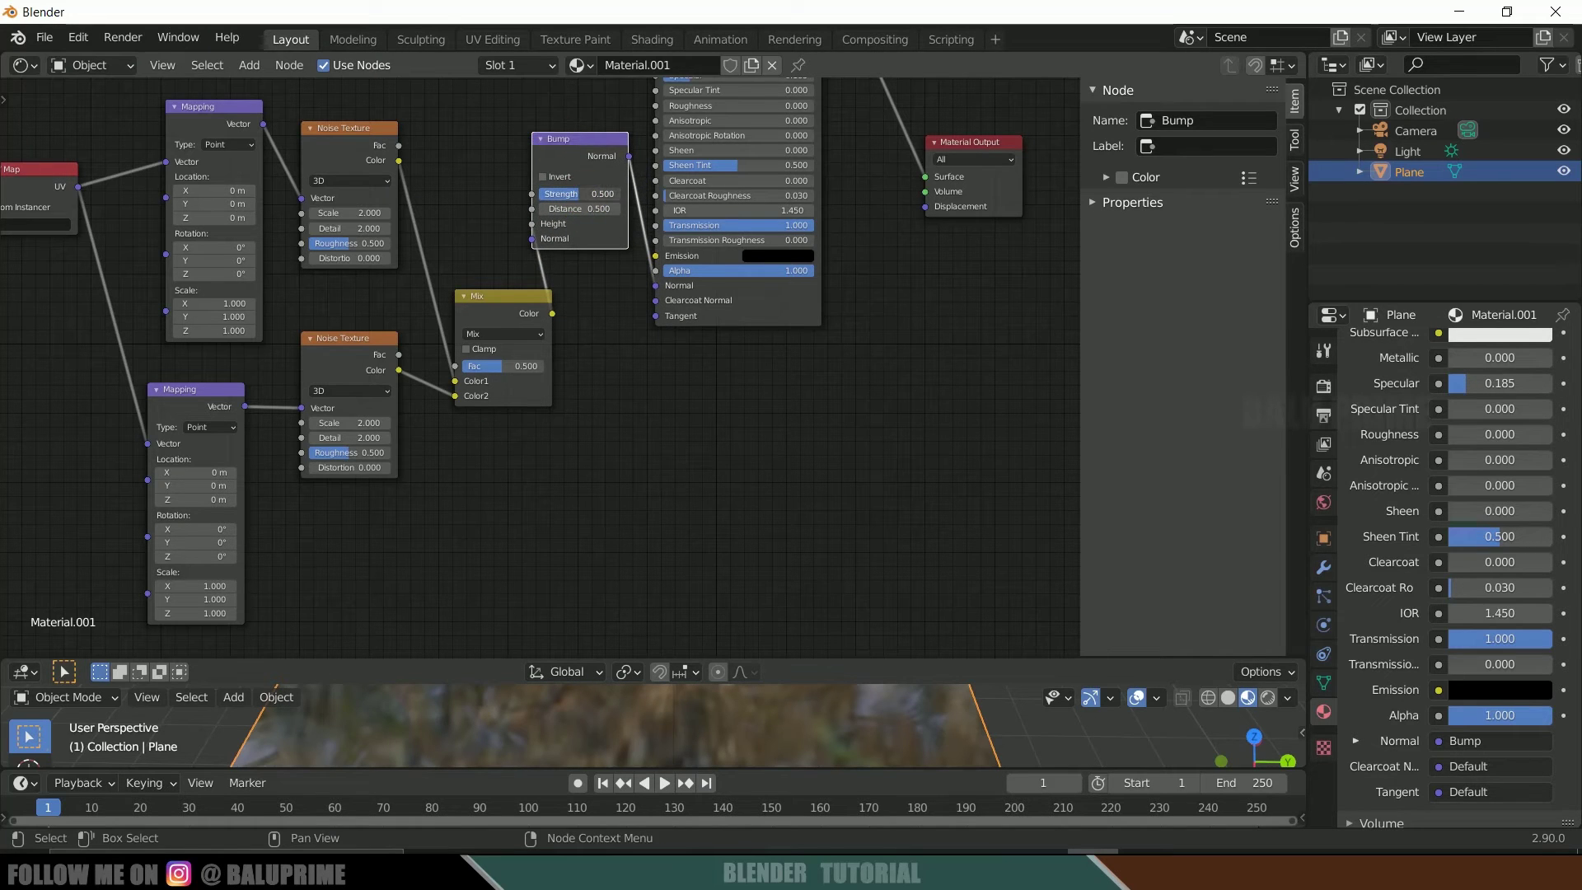
# - Shrink the Shader Editor to reveal the 3D viewport and set both the Bump node's Distance and Strength to 0.5
pyautogui.moveTo(897, 657); pyautogui.dragTo(925, 407)
pyautogui.moveTo(955, 192); pyautogui.dragTo(971, 269, button='middle')
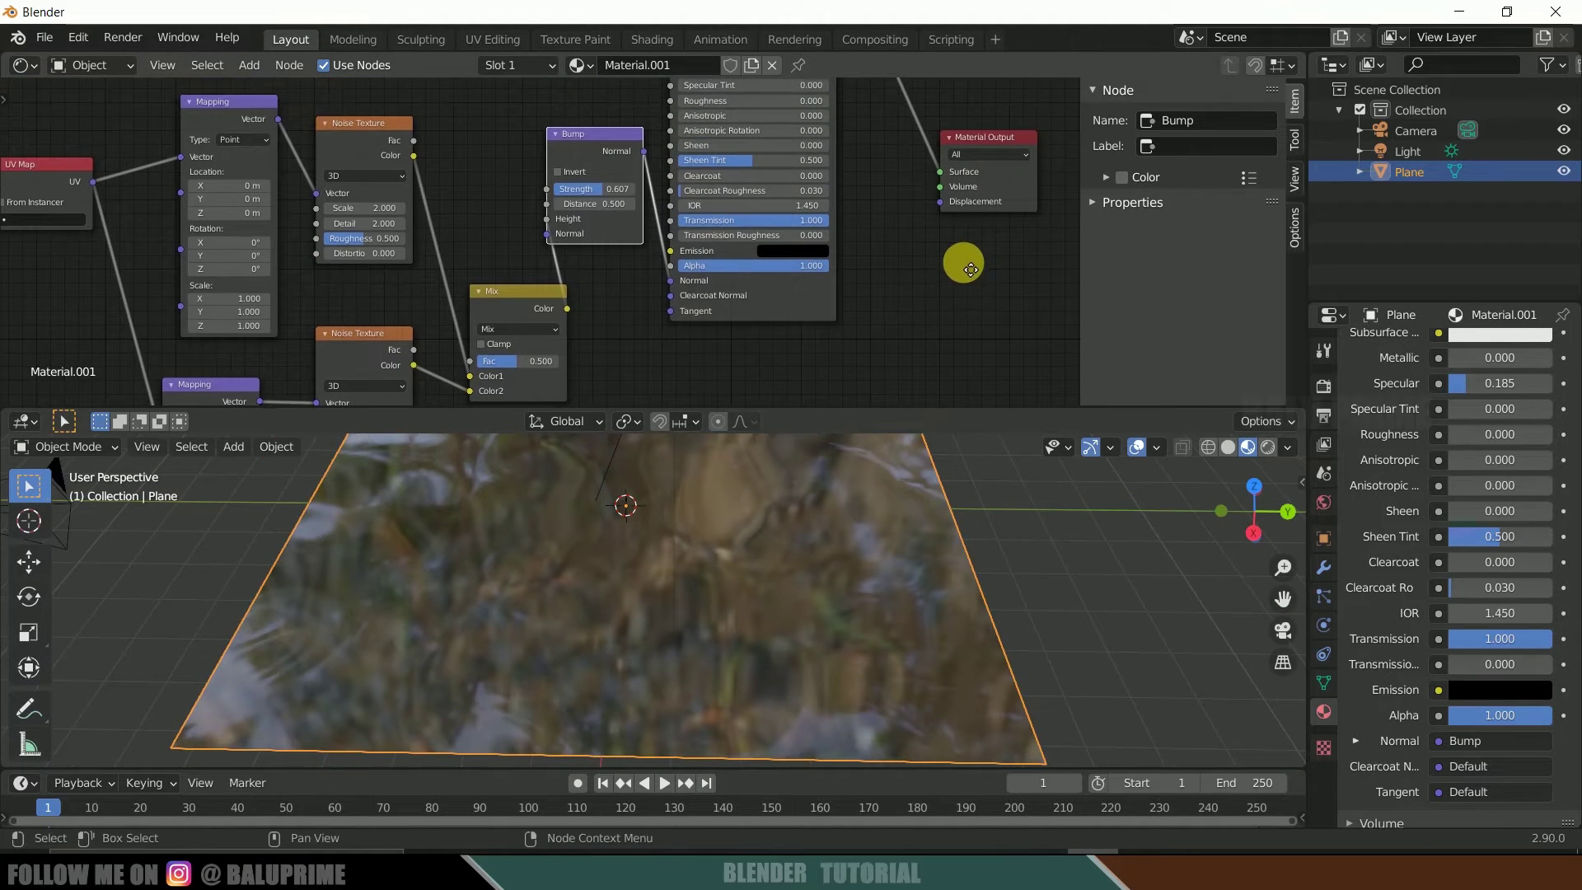
pyautogui.moveTo(593, 189)
pyautogui.mouseDown()
pyautogui.moveTo(565, 189)
pyautogui.moveTo(585, 209)
pyautogui.mouseUp()
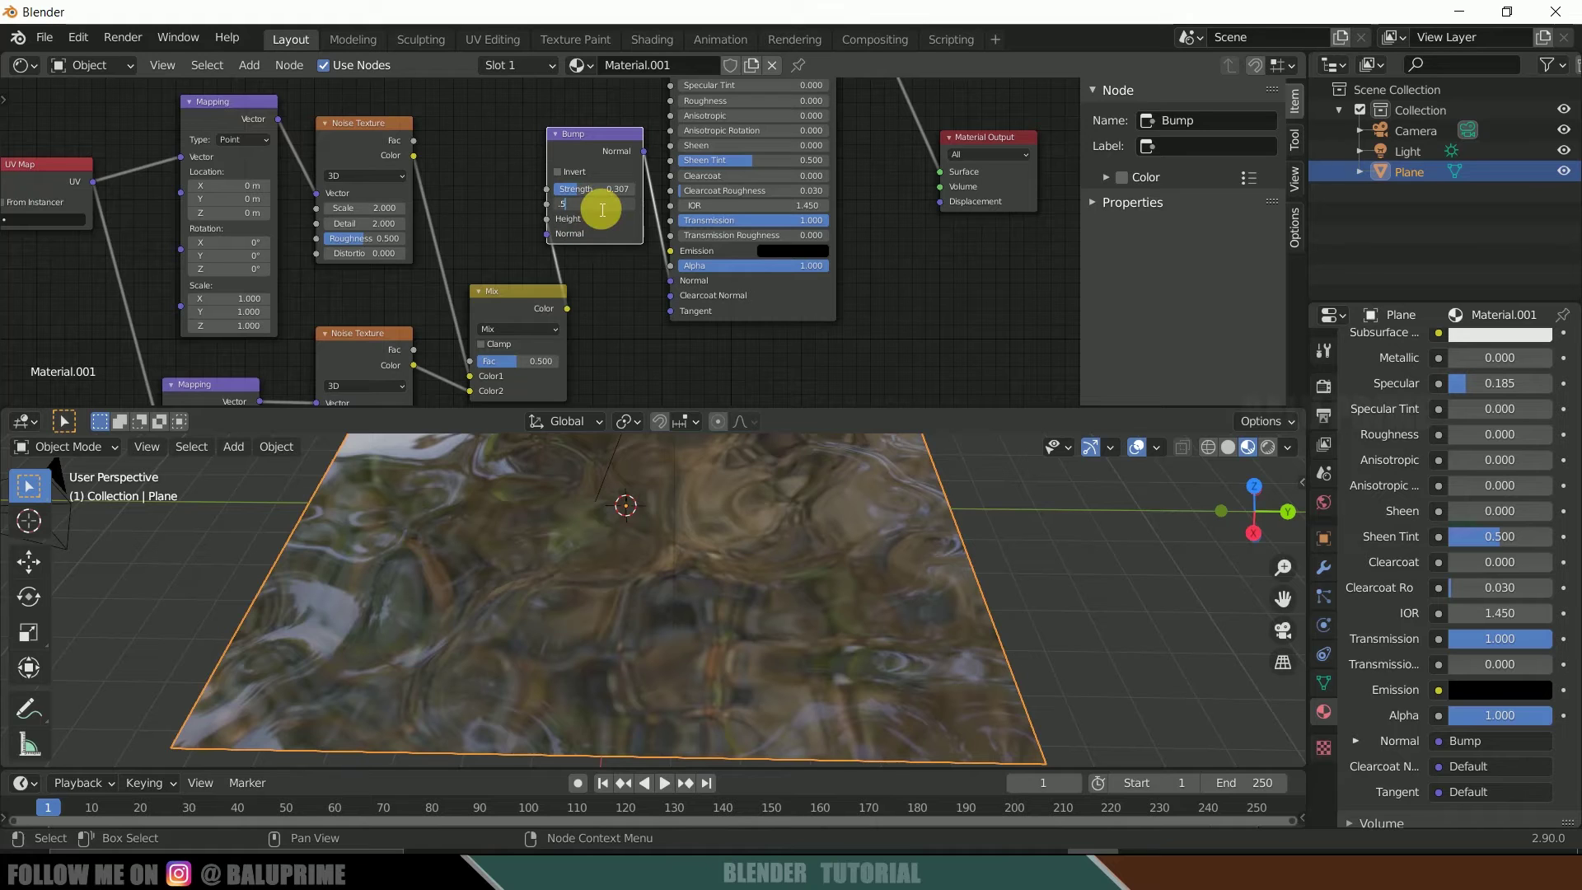
pyautogui.press('Return')
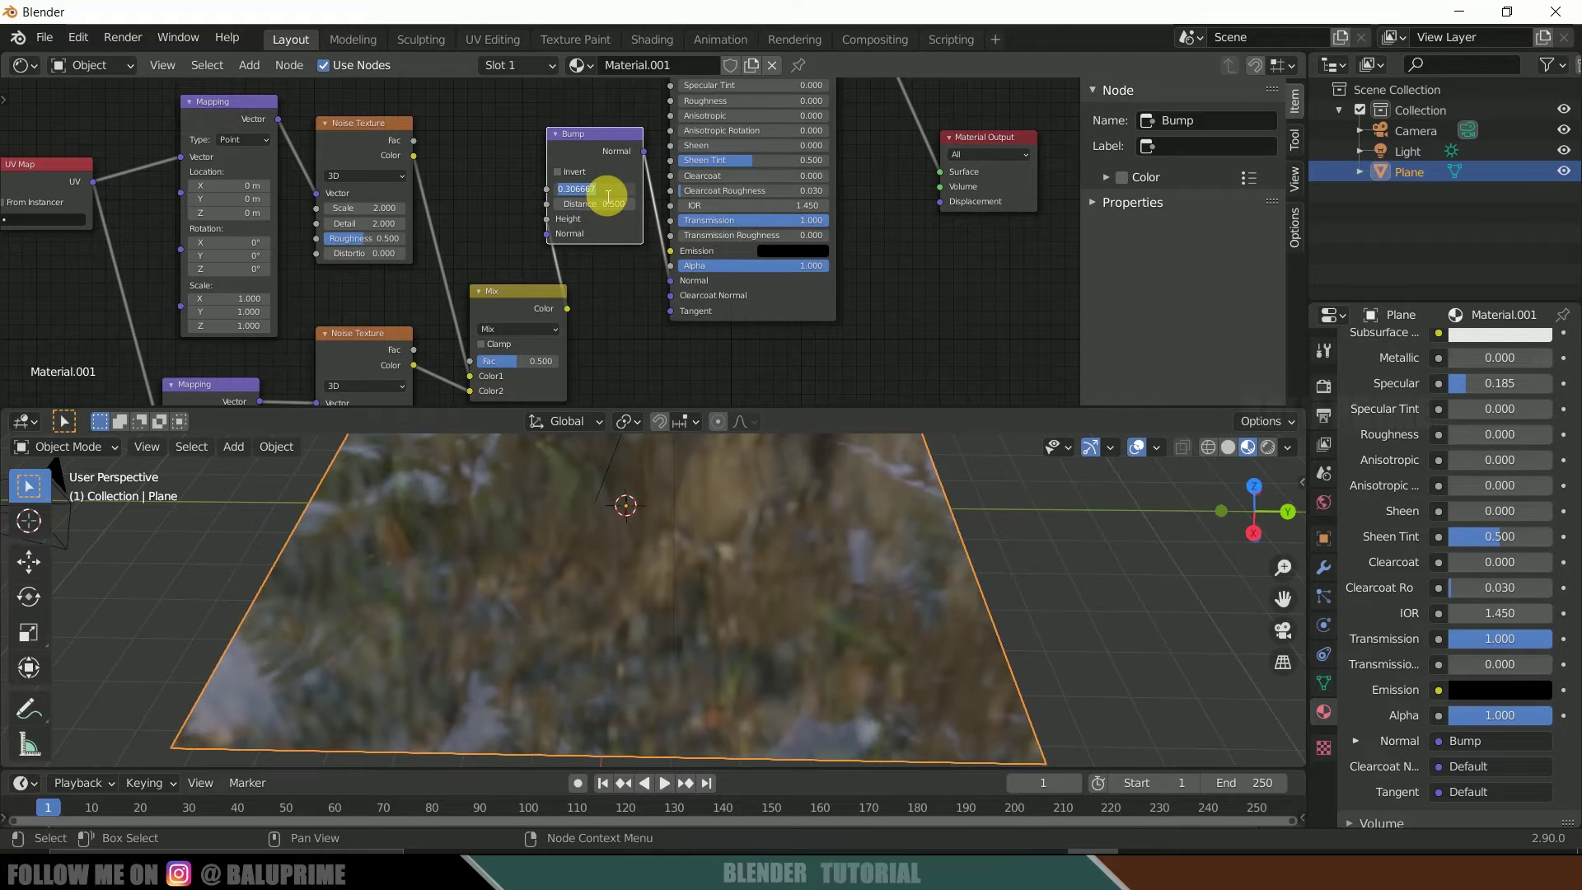
pyautogui.click(598, 188)
pyautogui.write('.5')
pyautogui.press('Return')
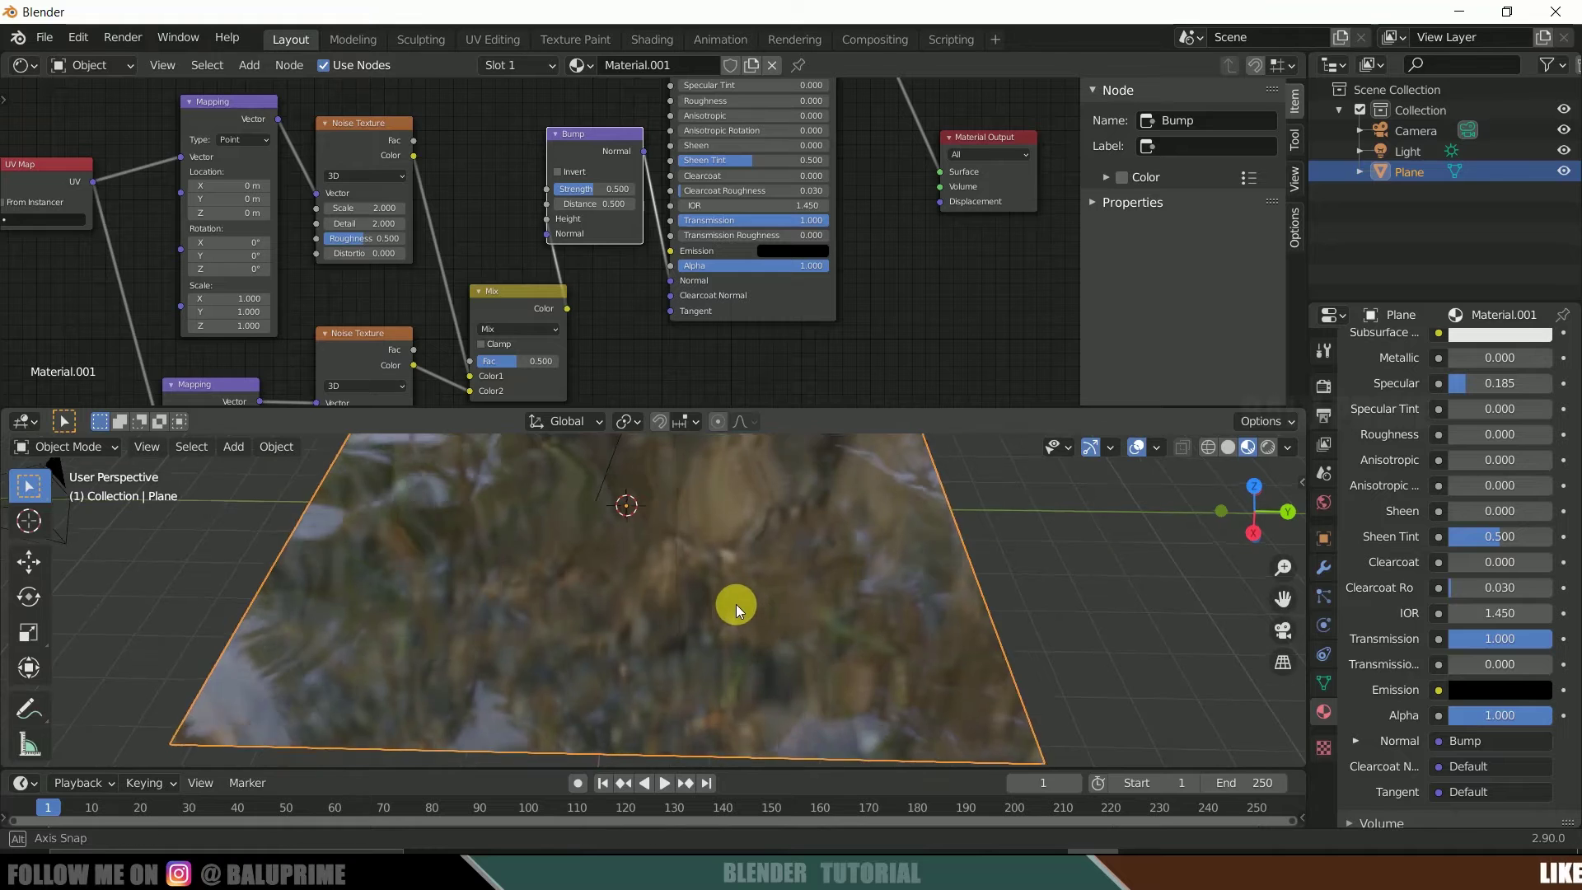
# - Insert keyframes on the upper Mapping node's Location at frame 1
pyautogui.moveTo(734, 607); pyautogui.dragTo(692, 593, button='middle')
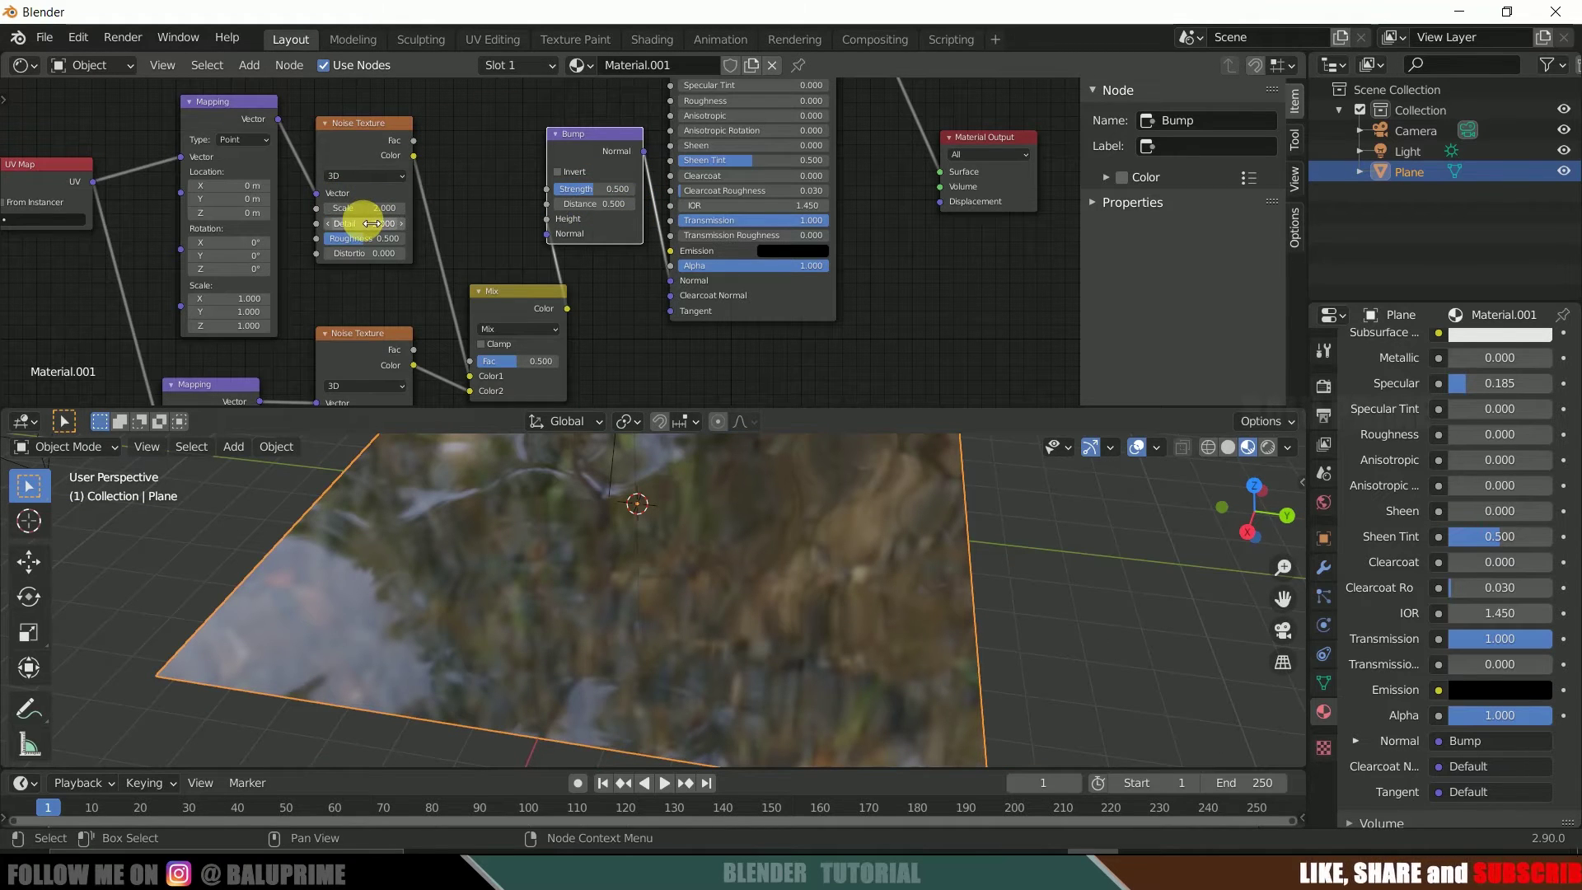
pyautogui.moveTo(670, 605); pyautogui.dragTo(508, 639, button='middle')
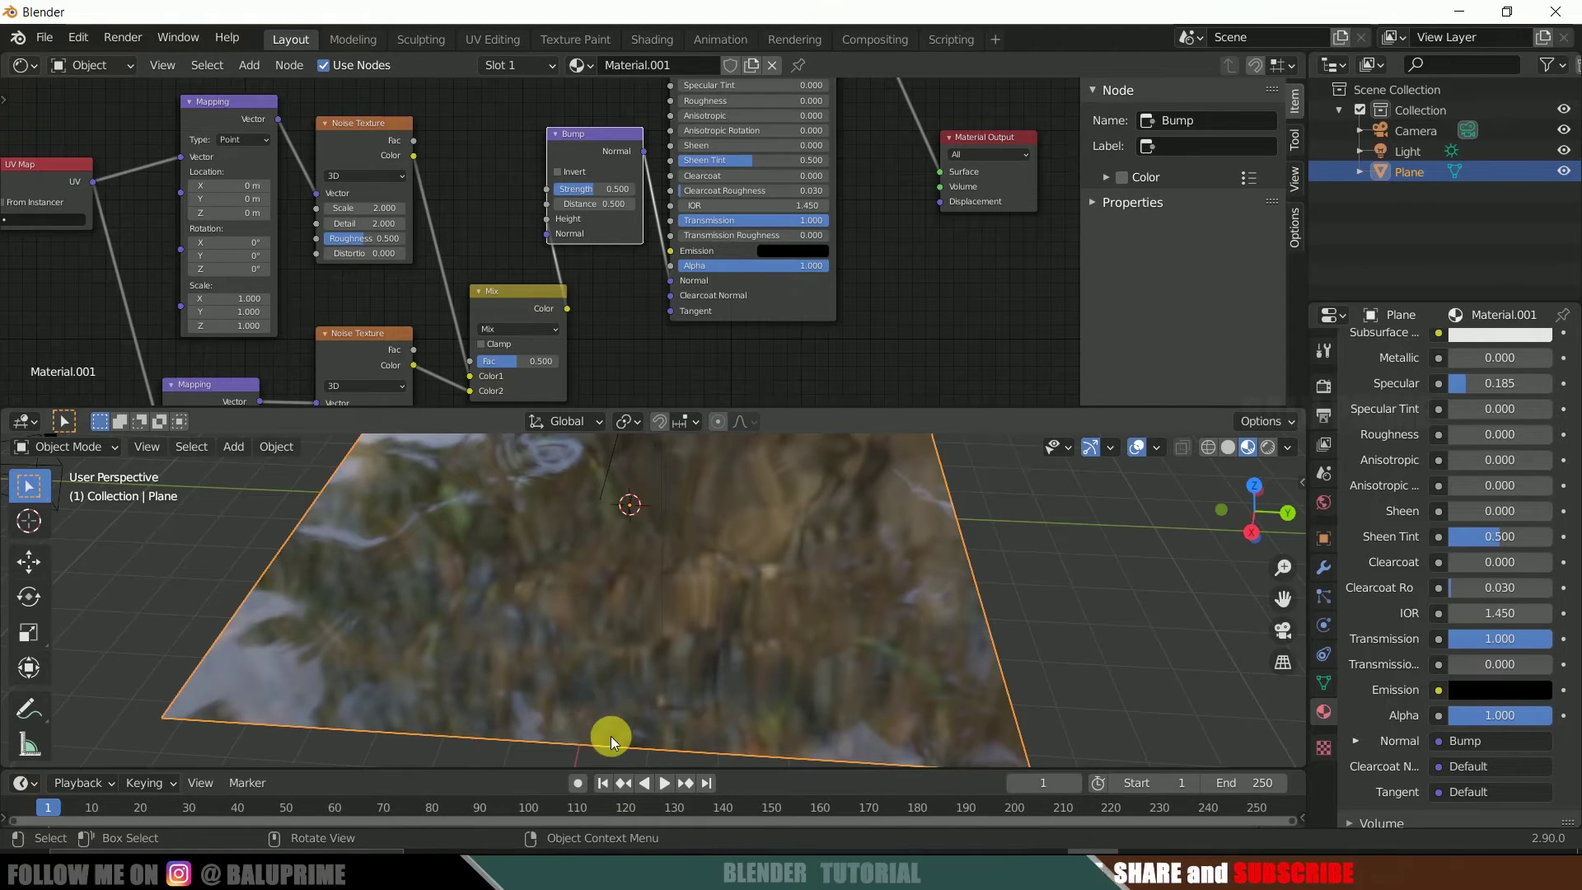
pyautogui.rightClick(248, 183)
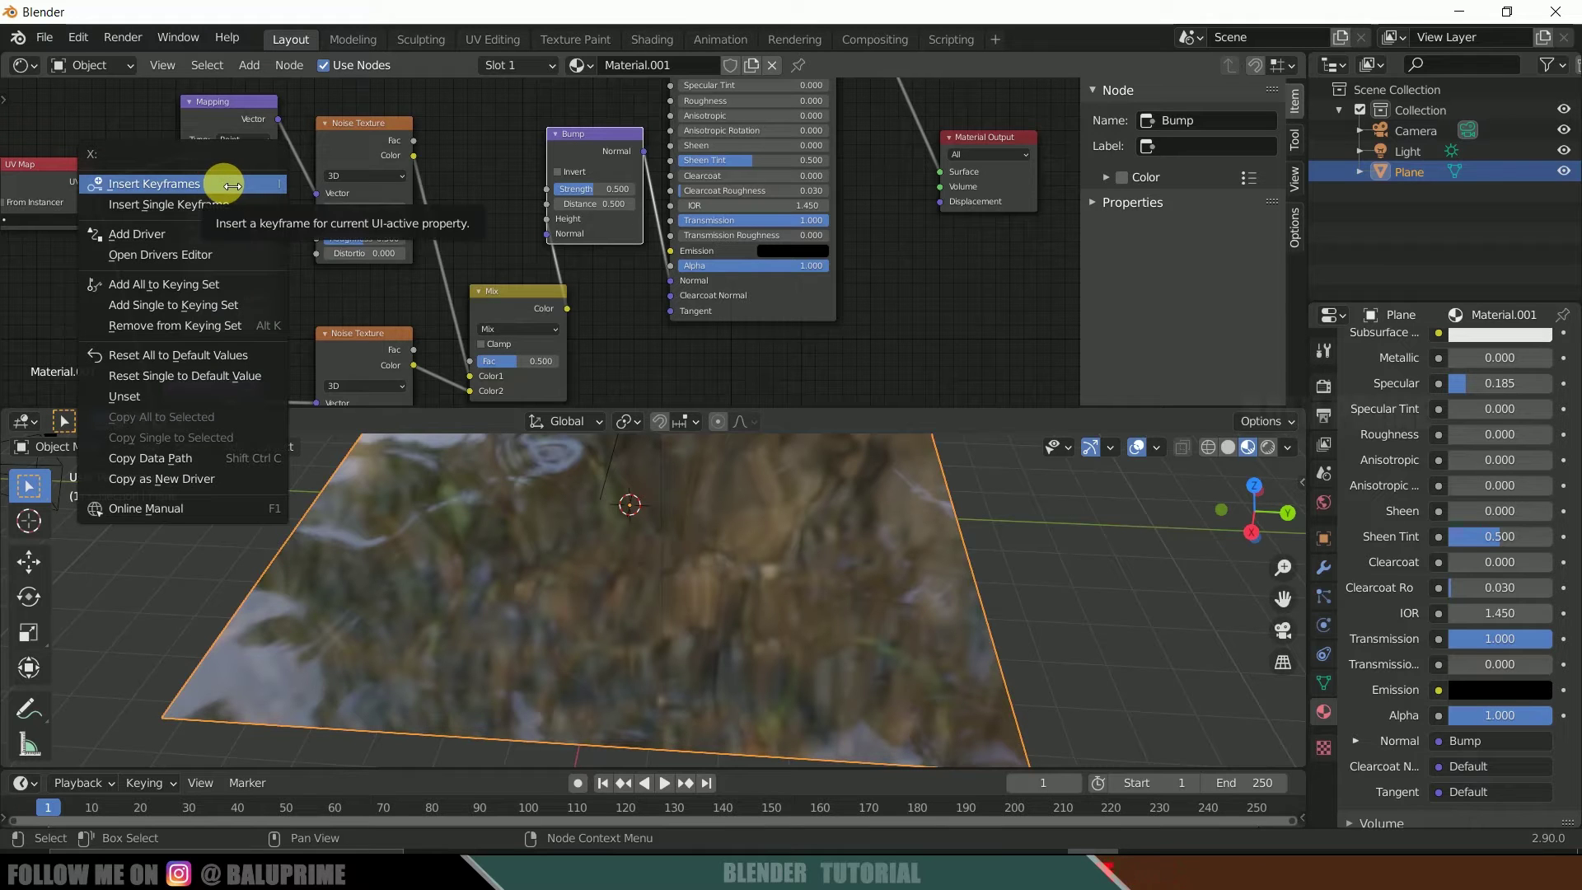
pyautogui.click(233, 186)
pyautogui.moveTo(289, 336); pyautogui.dragTo(283, 247, button='middle')
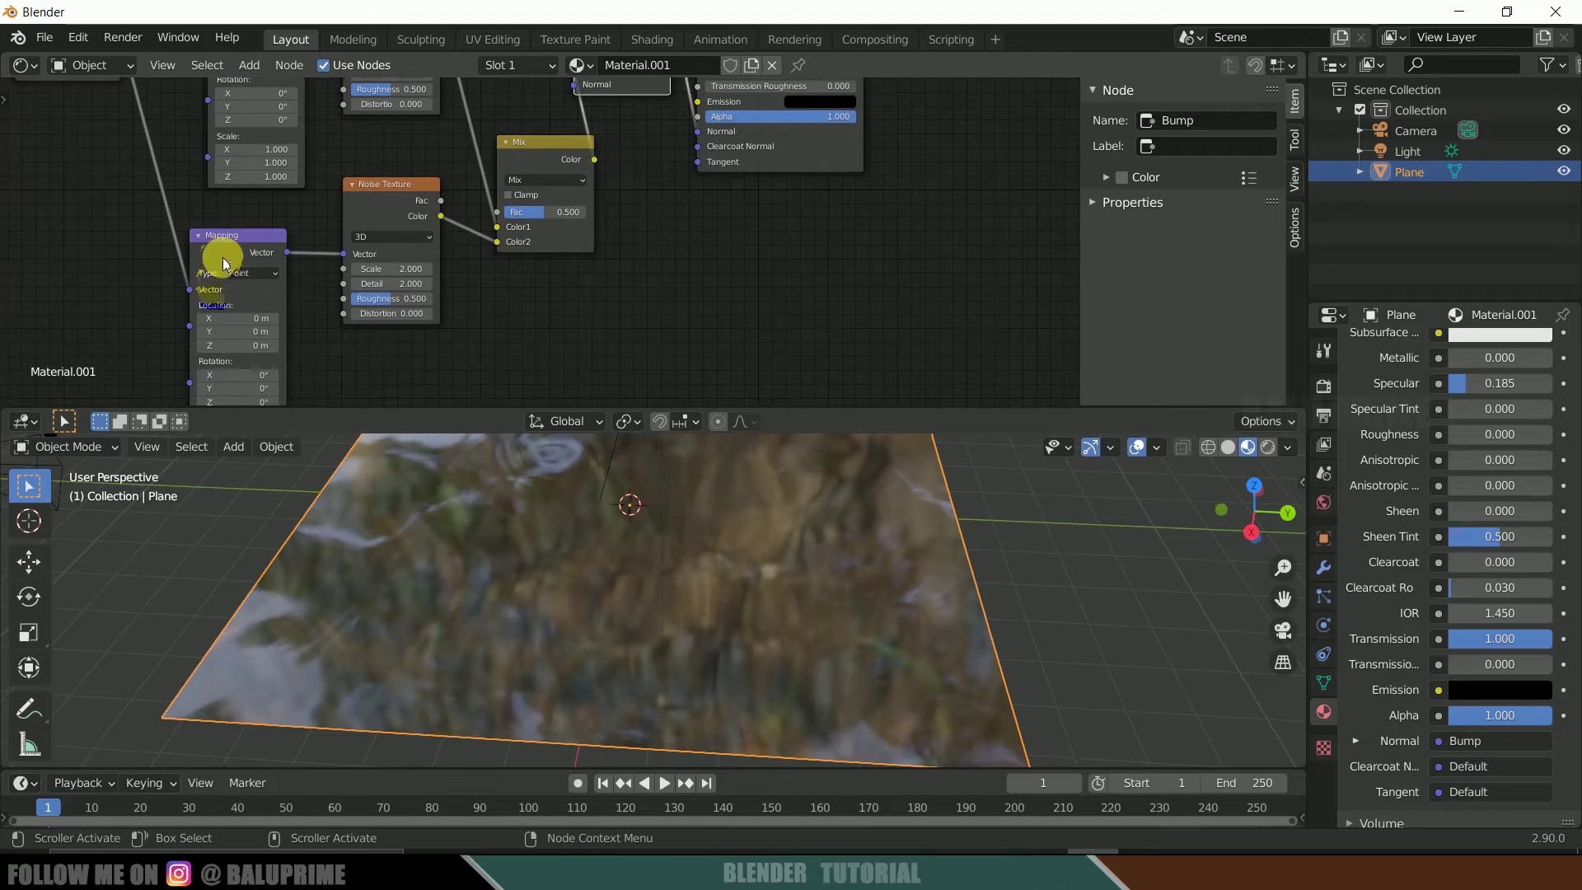
# - Move the lower Mapping node up slightly and insert keyframes on its Location at frame 1
pyautogui.moveTo(227, 247); pyautogui.dragTo(227, 230)
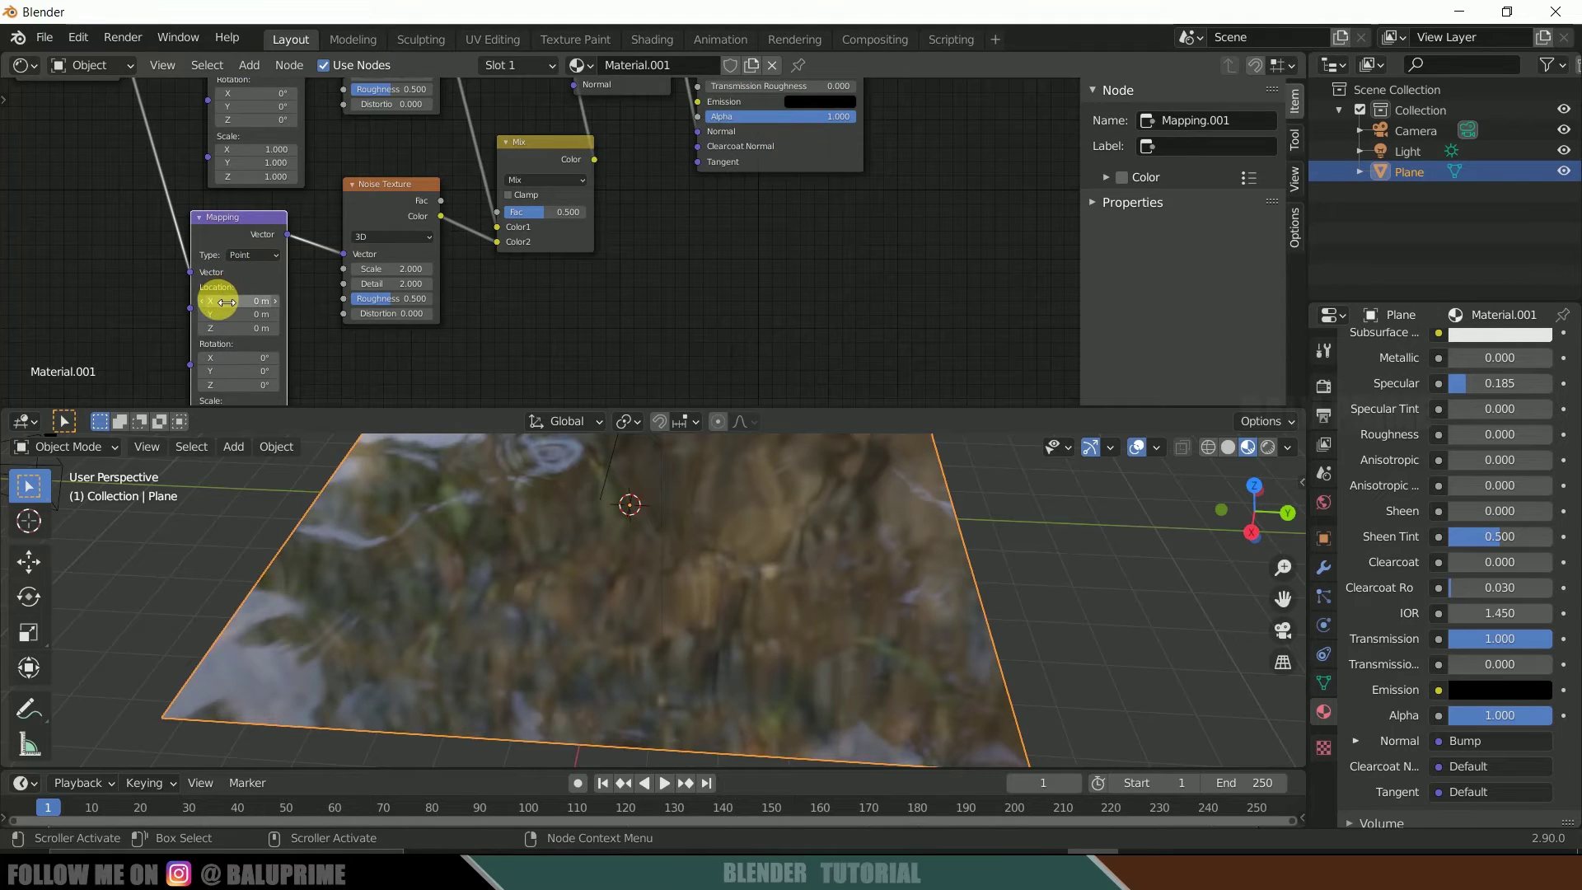
pyautogui.rightClick(226, 301)
pyautogui.click(214, 303)
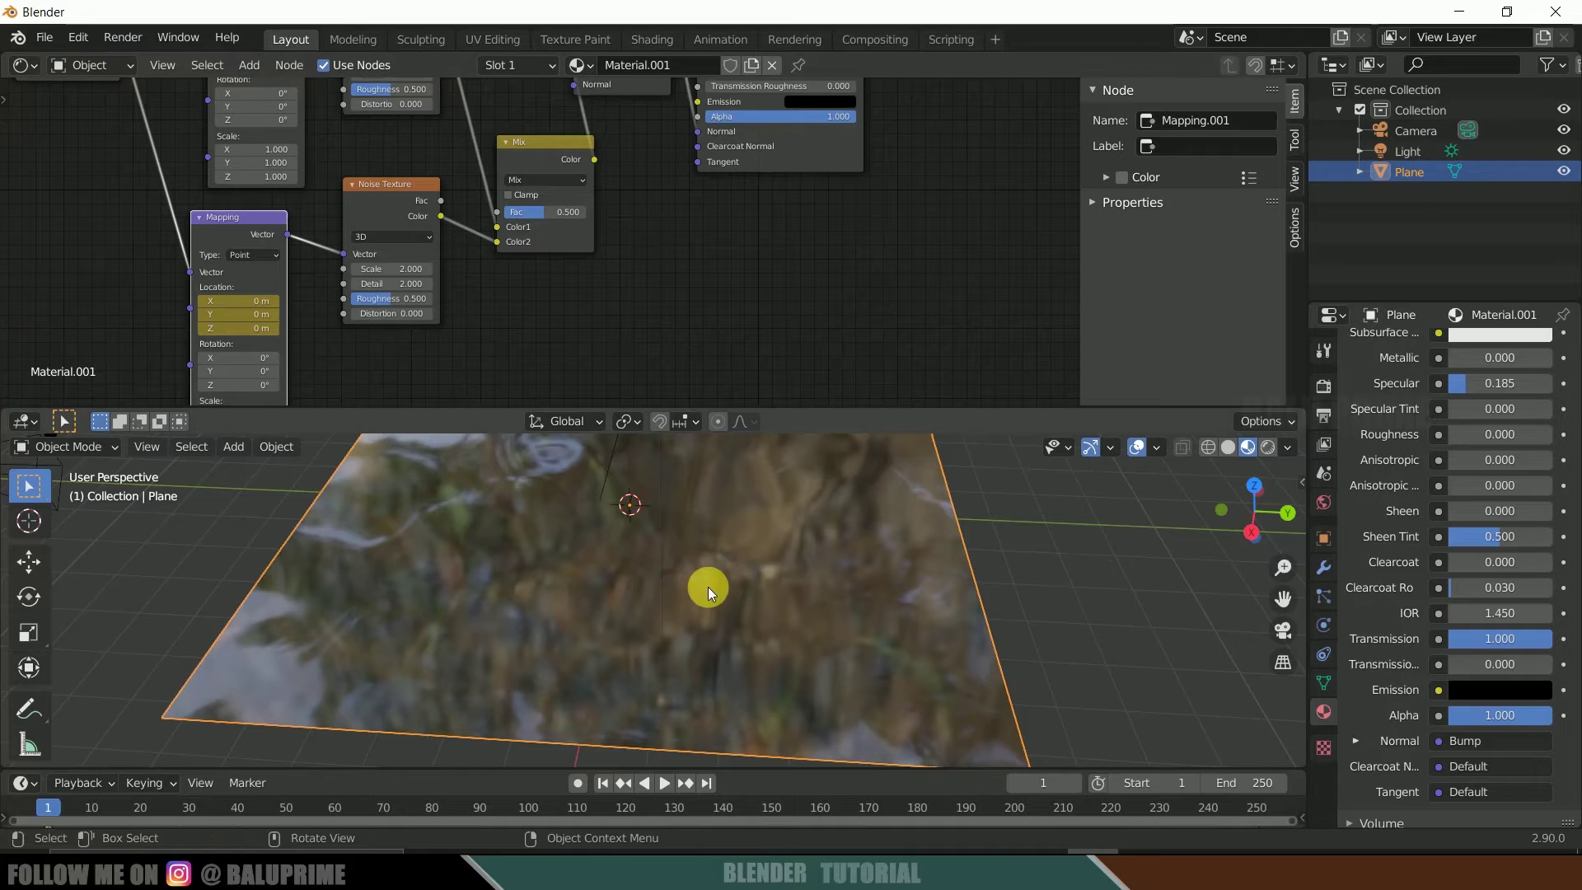
# - At frame 250, set the lower Mapping node's Location X, Y and Z to 0.25 m and keyframe them
pyautogui.click(701, 789)
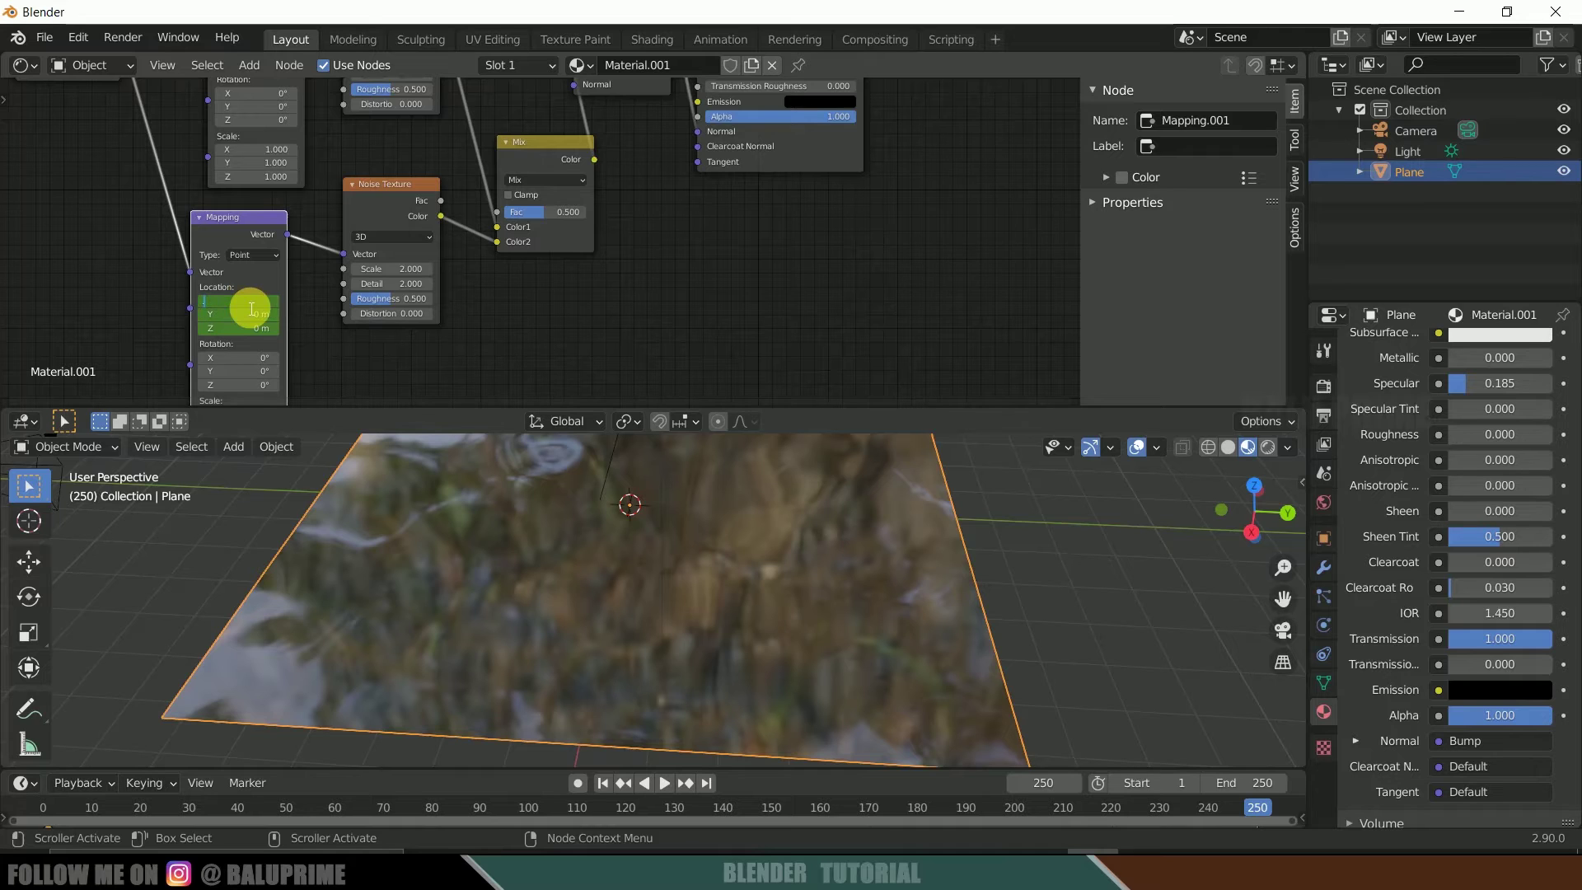
pyautogui.press('Return')
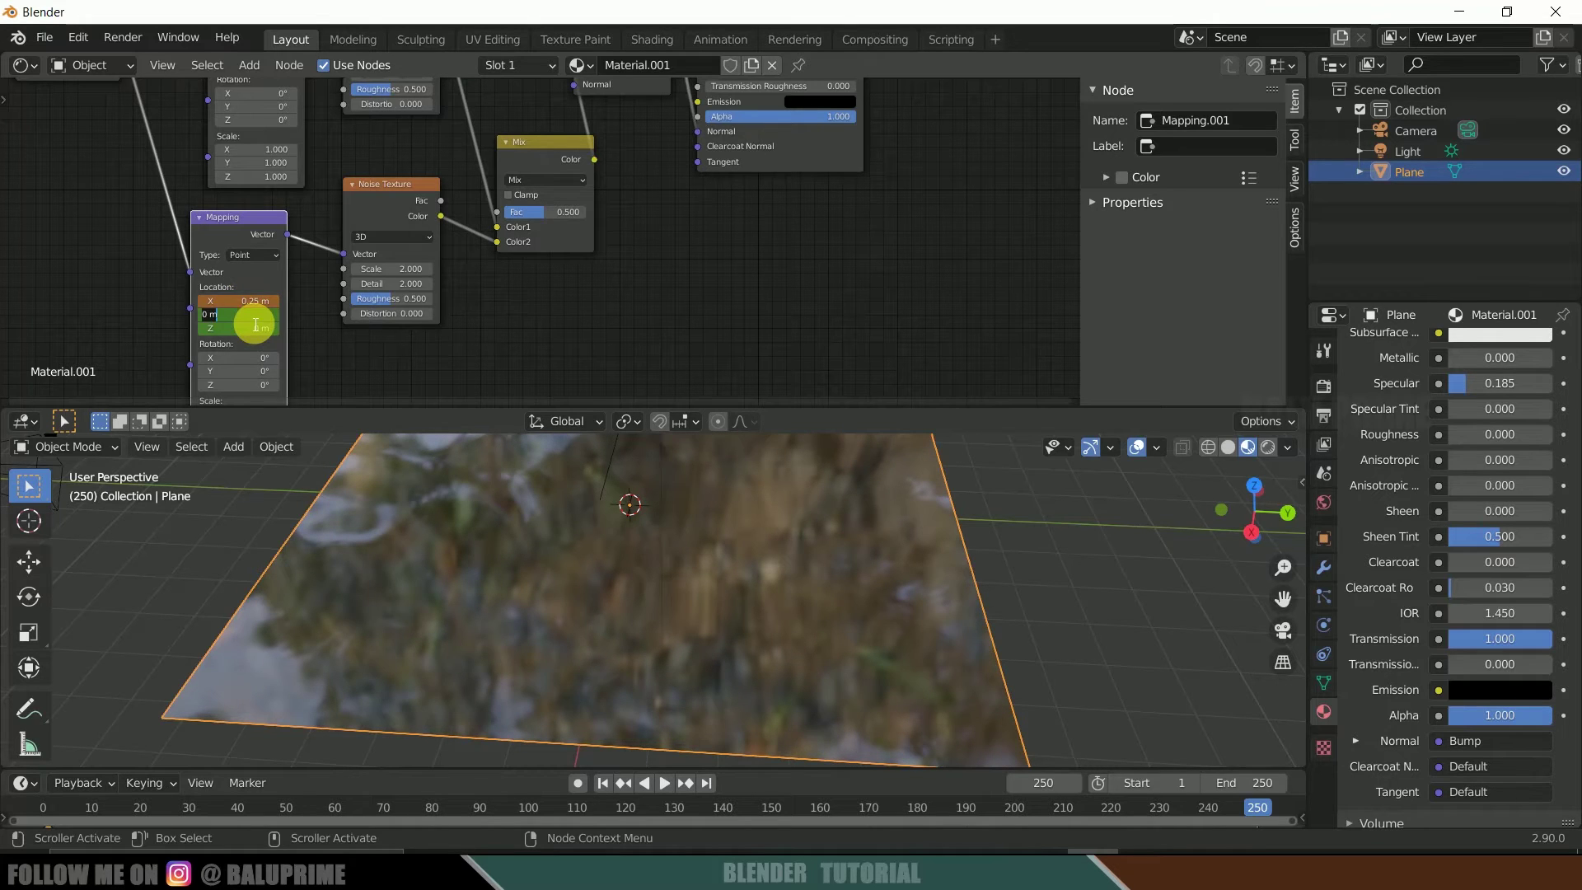
pyautogui.press('Return')
pyautogui.click(244, 328)
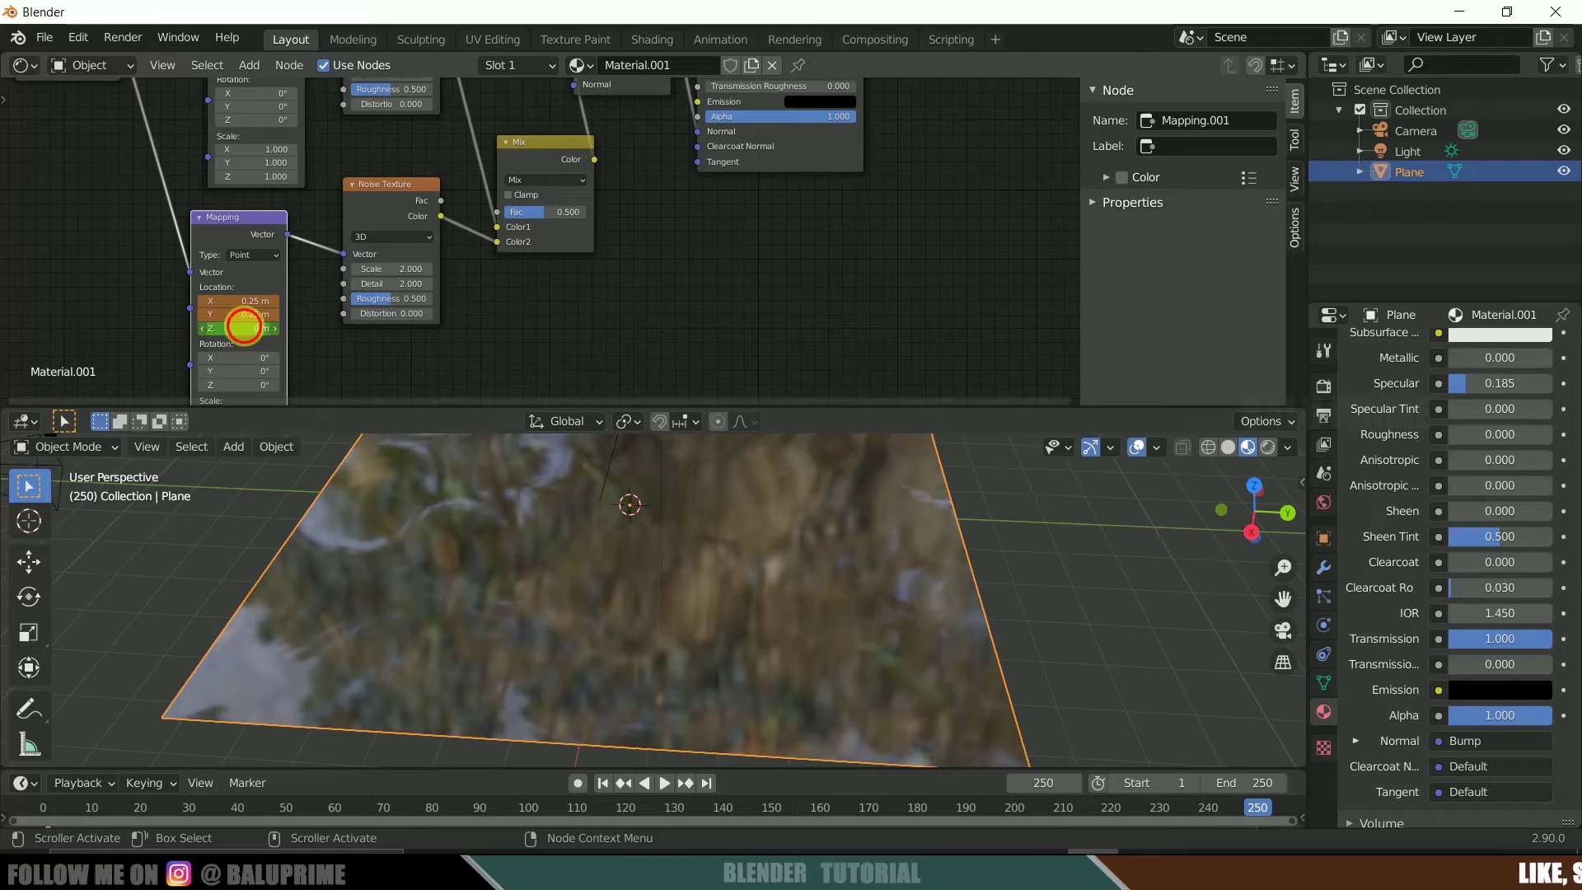
pyautogui.write('.25')
pyautogui.press('Return')
pyautogui.rightClick(247, 328)
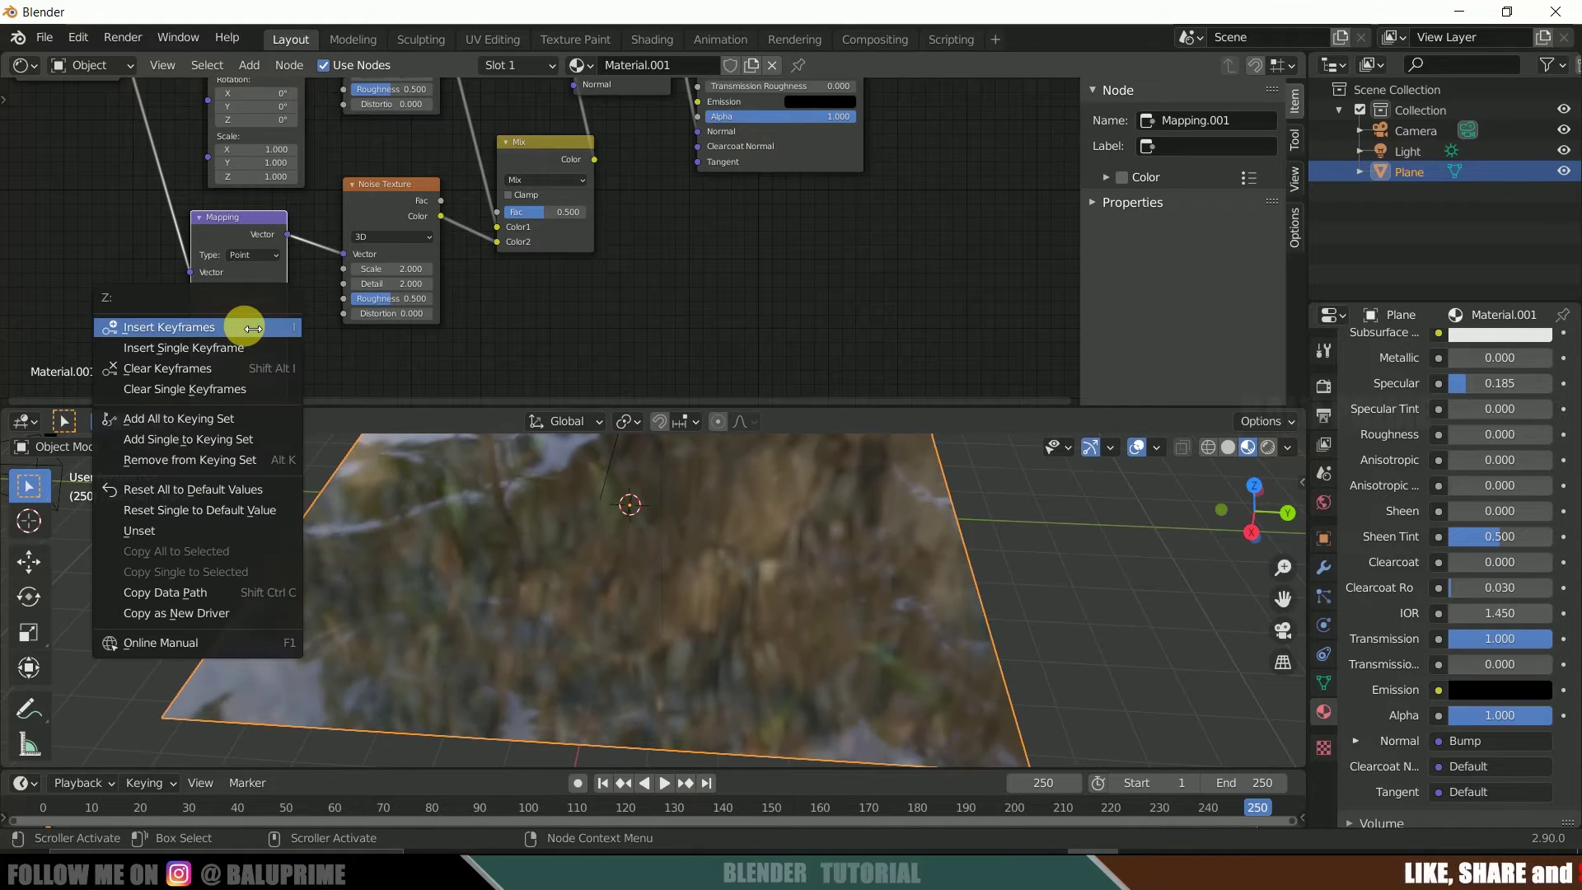
pyautogui.click(248, 323)
# - Set the upper Mapping node's Location X, Y and Z to 0.25 m and insert keyframes on them at frame 250
pyautogui.moveTo(558, 298); pyautogui.dragTo(601, 360, button='middle')
pyautogui.click(241, 140)
pyautogui.write('.25')
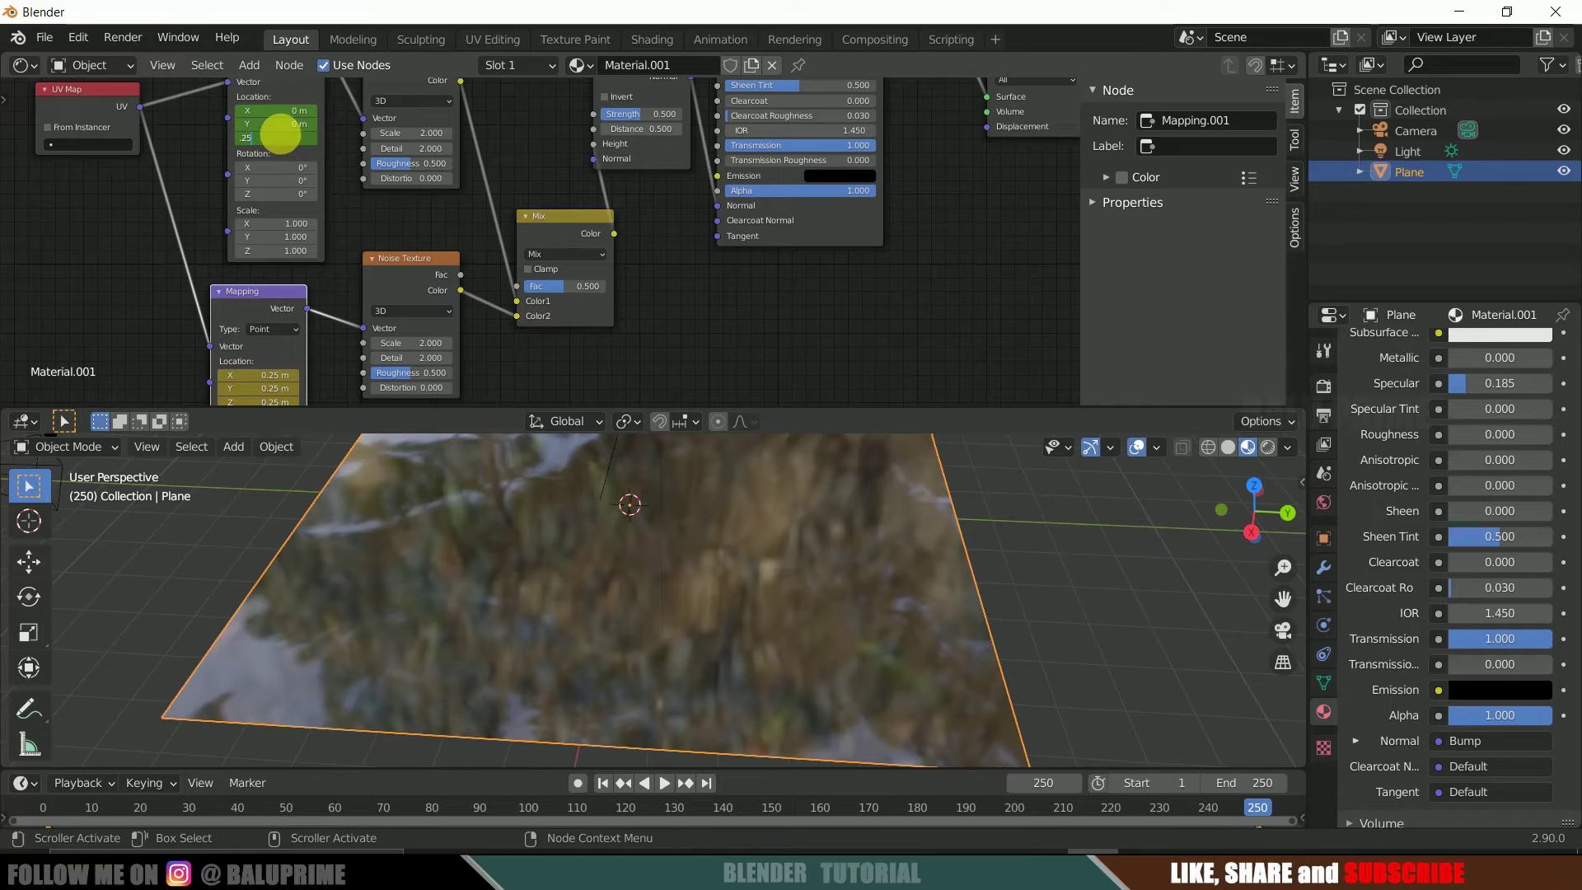
pyautogui.press('Return')
pyautogui.hotkey('ctrl', 'c')
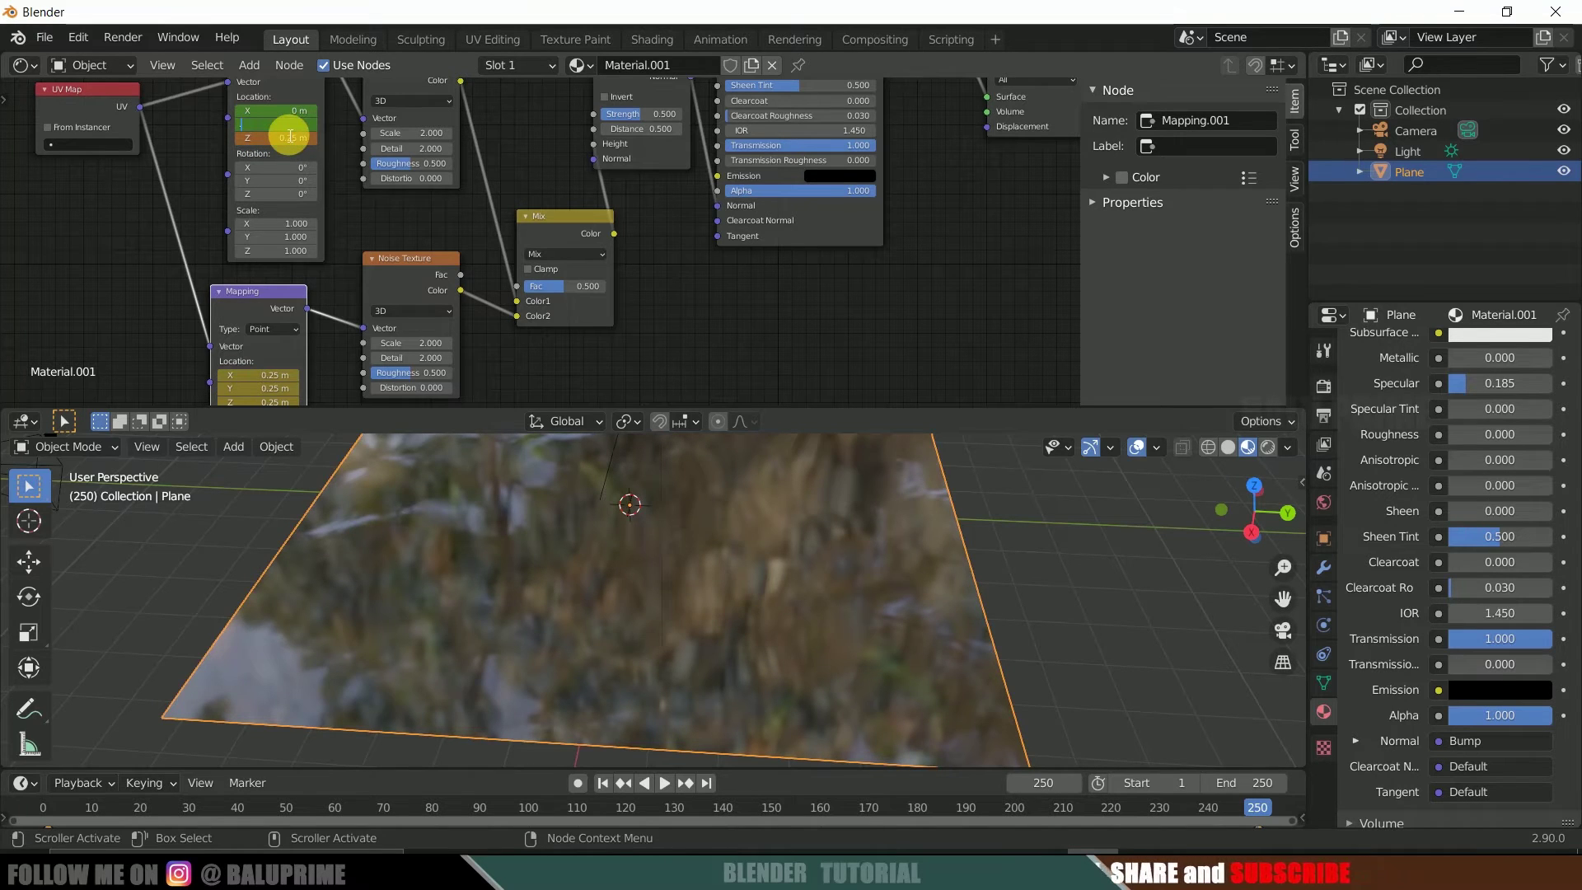
pyautogui.hotkey('ctrl', 'v')
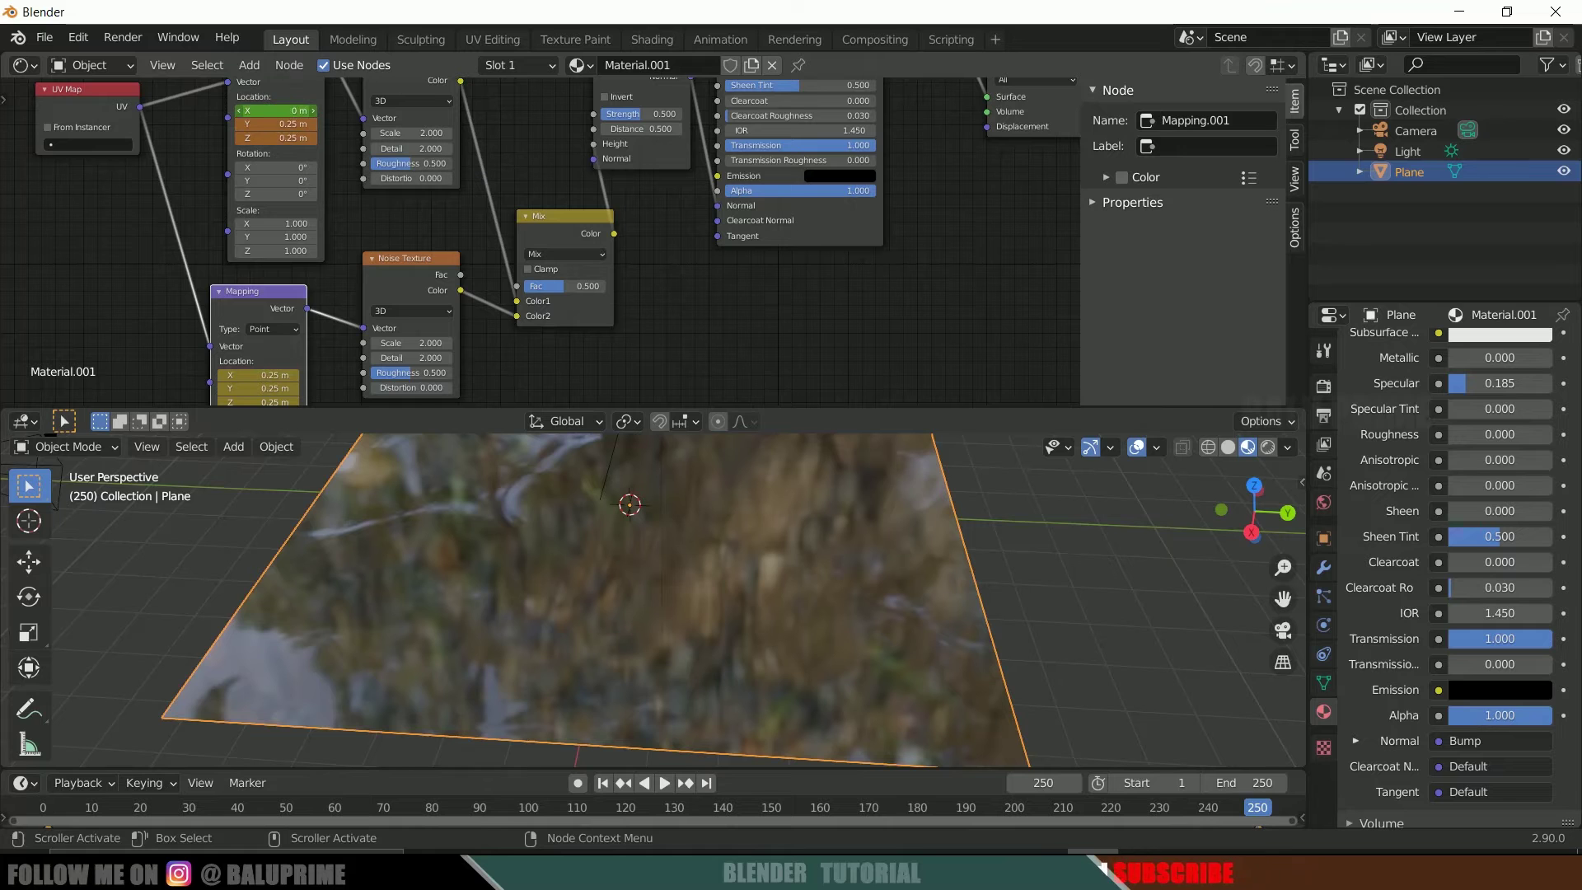
pyautogui.click(290, 117)
pyautogui.write('.25')
pyautogui.press('Return')
pyautogui.rightClick(279, 113)
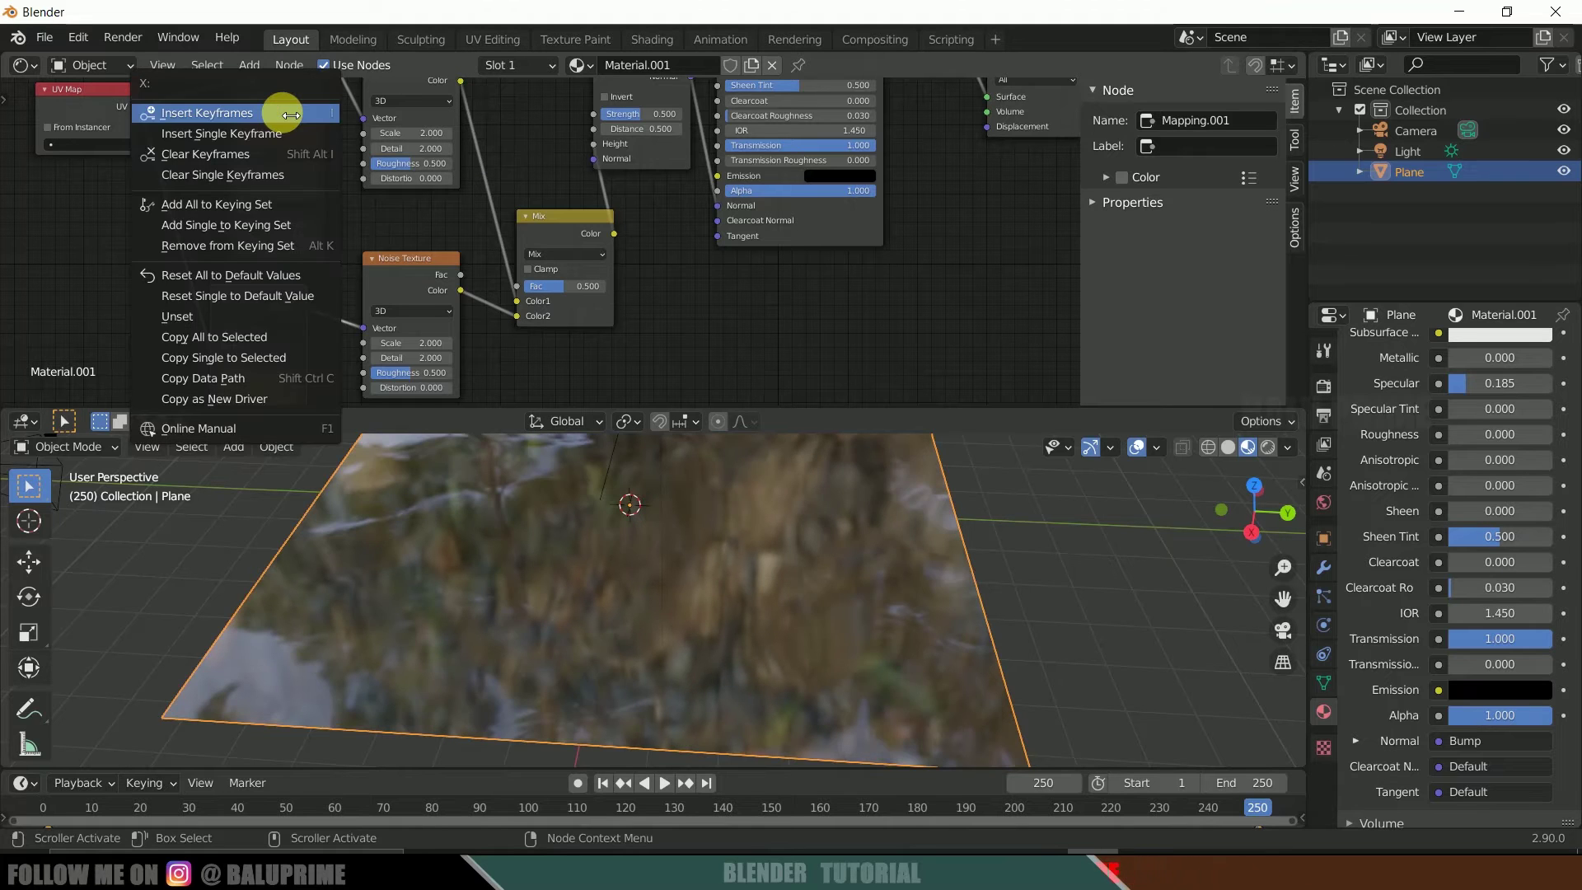
pyautogui.click(613, 233)
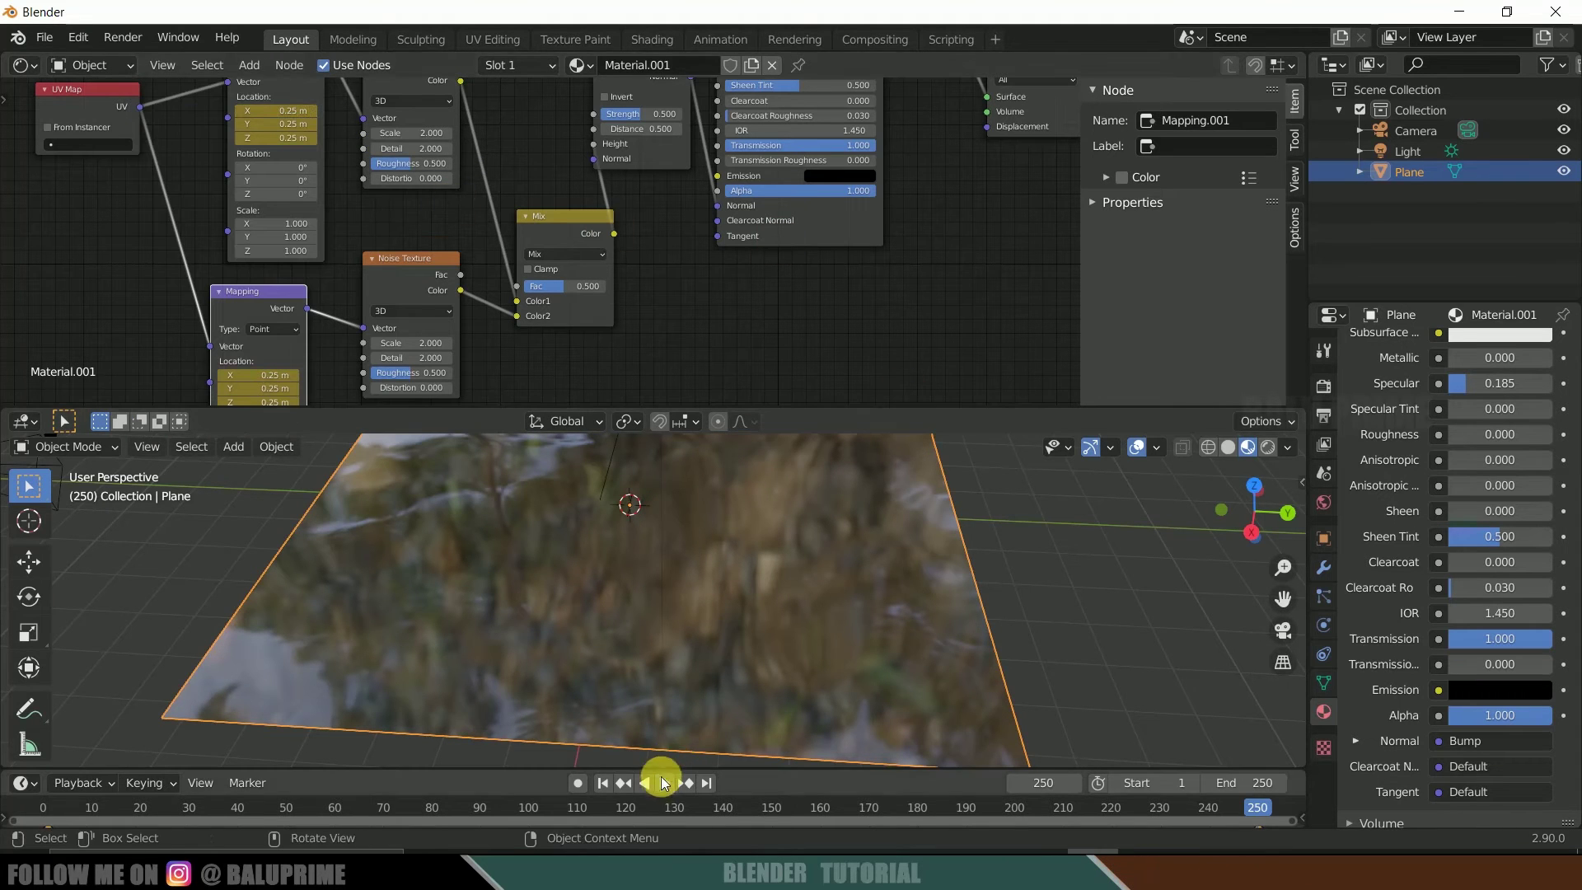
# - Play the animation to preview the moving water surface, stop it and deselect the plane
pyautogui.click(663, 782)
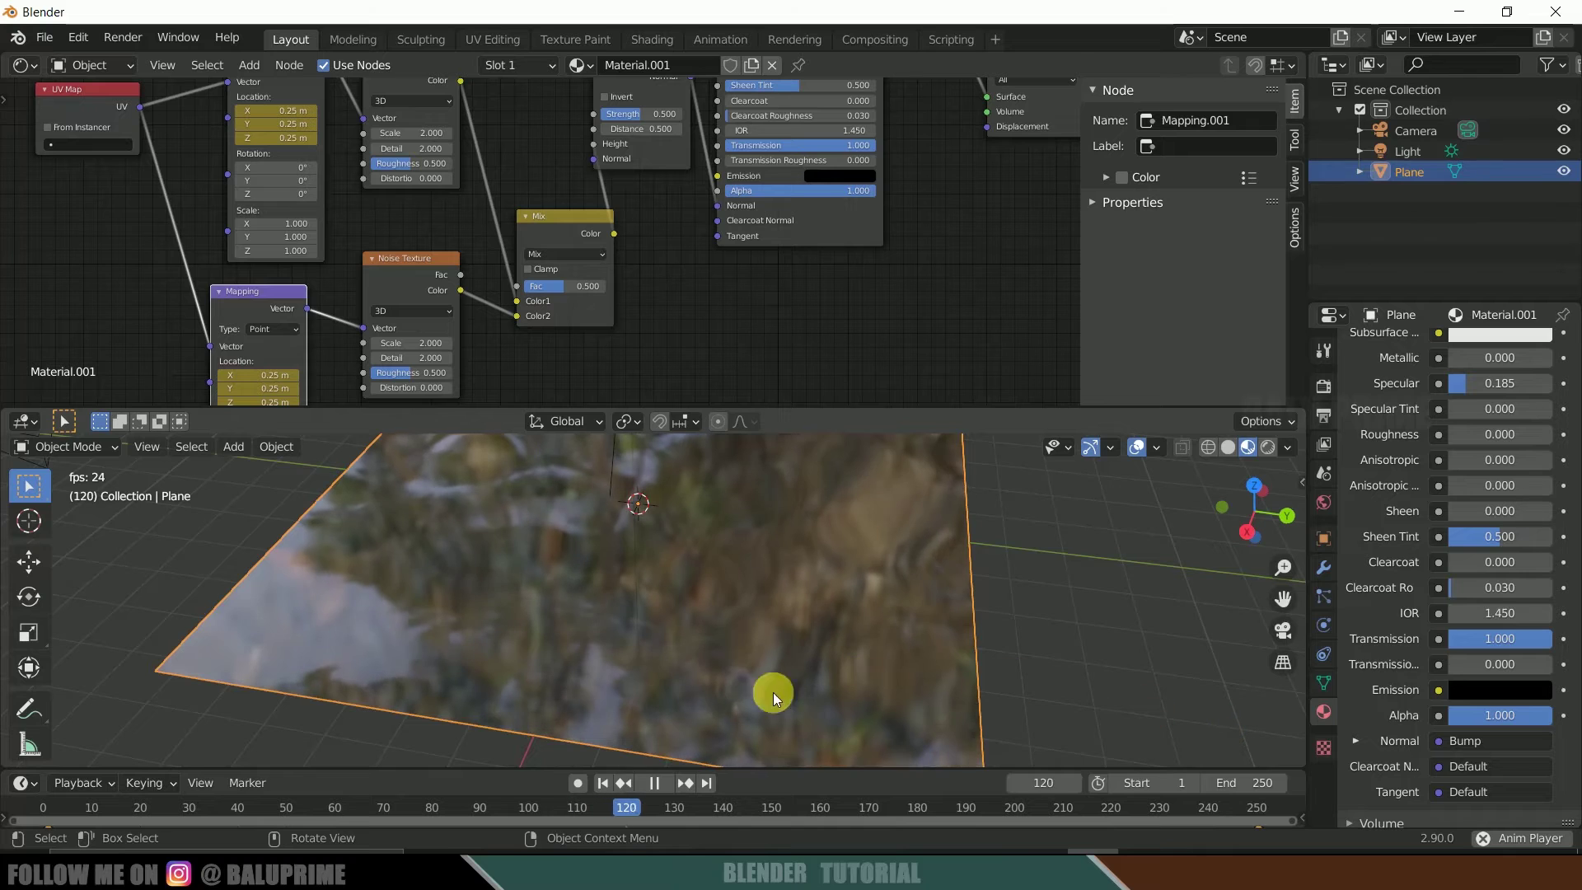
pyautogui.click(658, 783)
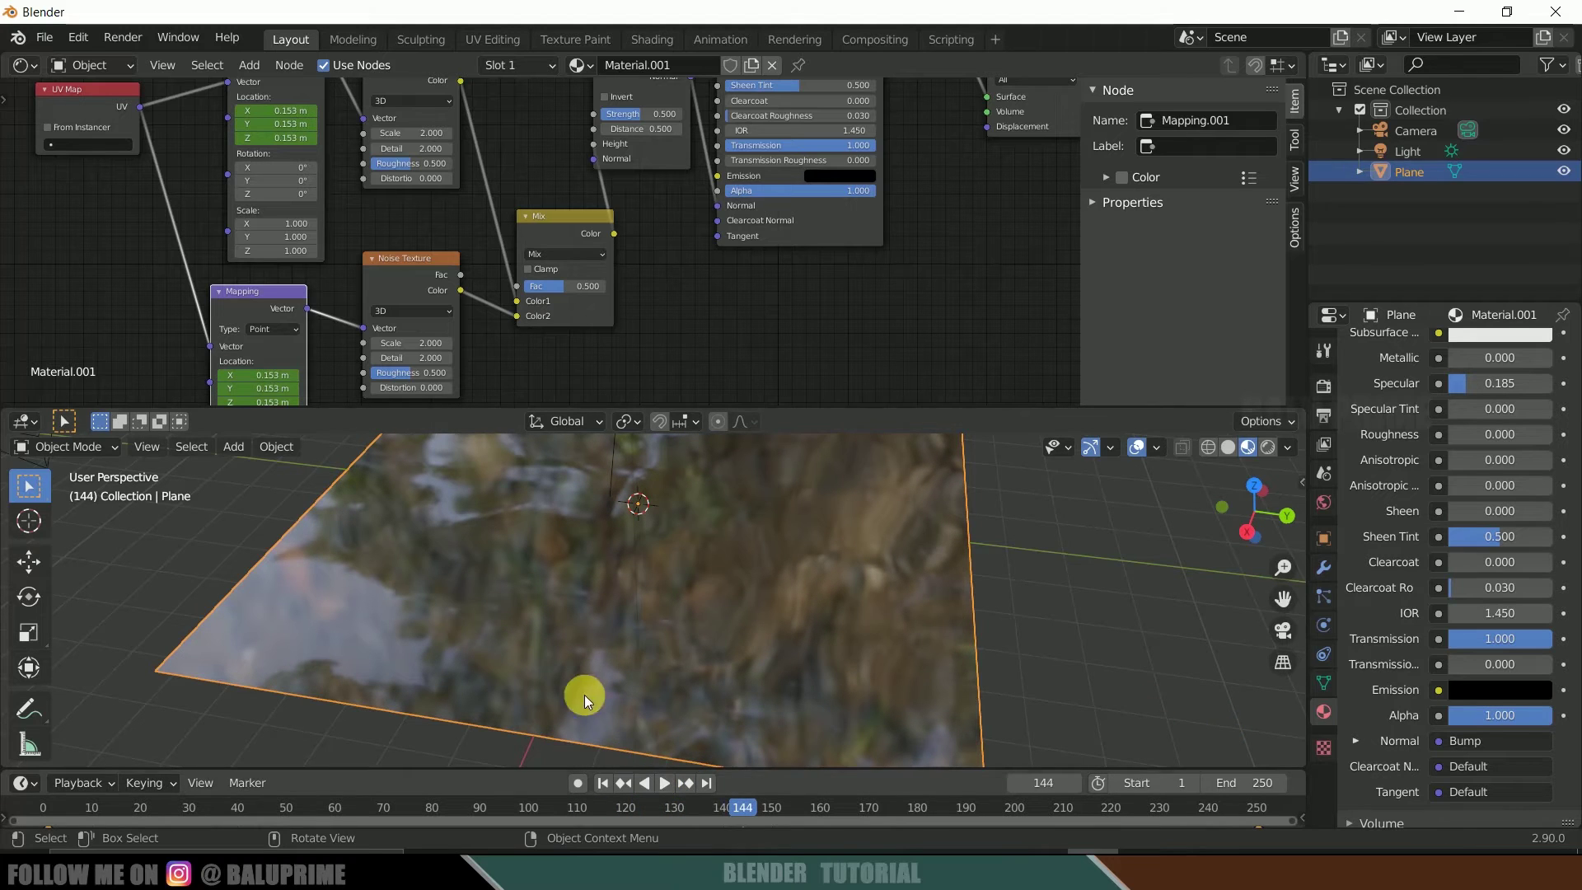
pyautogui.click(1020, 645)
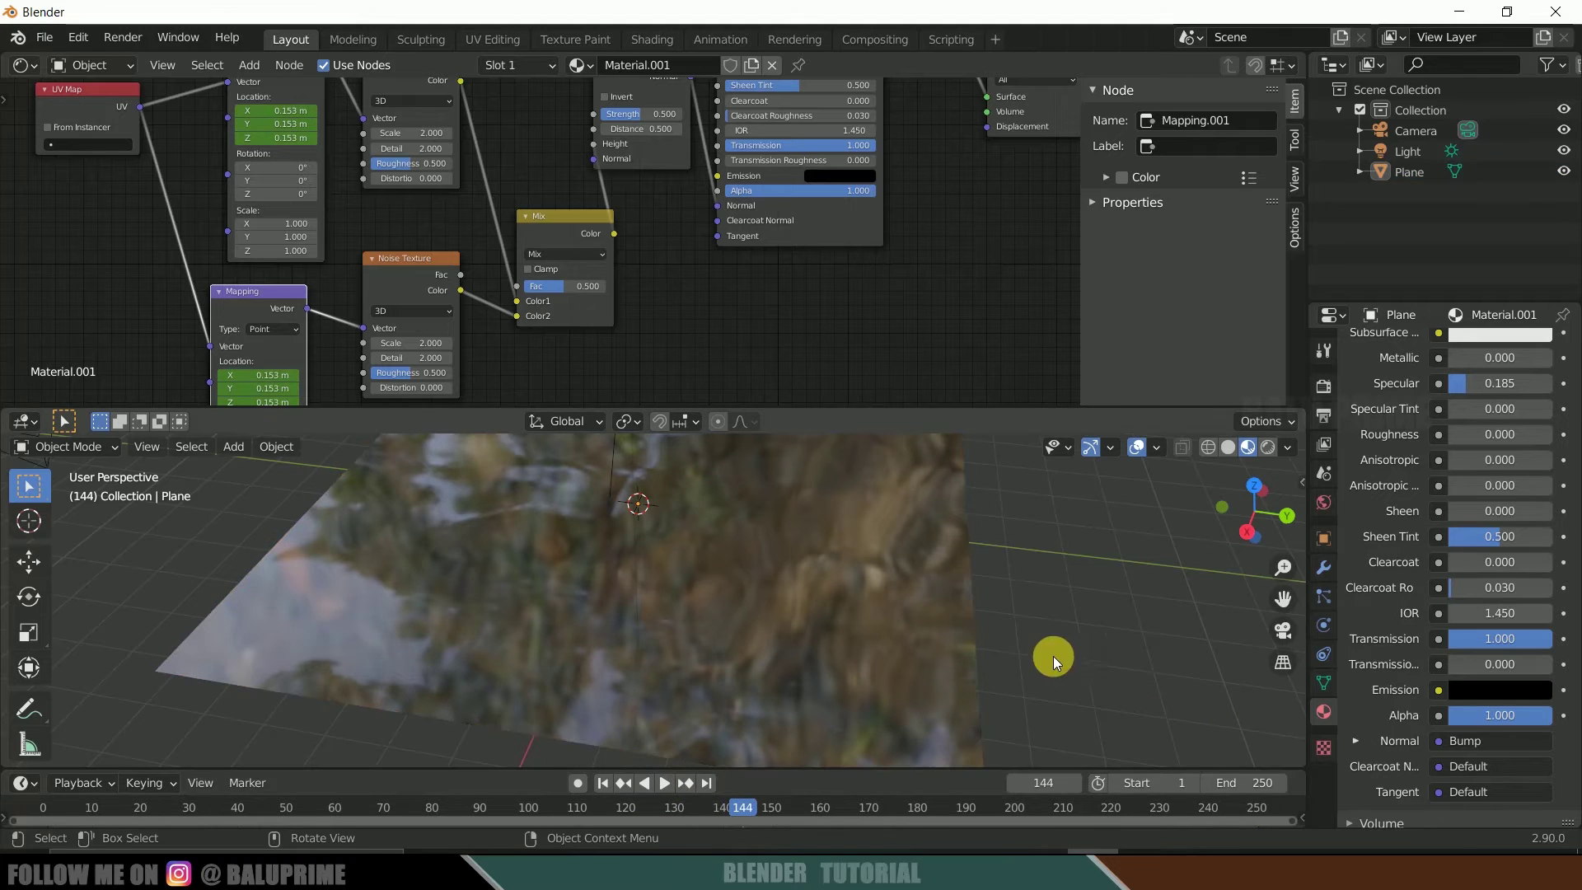
# - Set the plane's material keyframes to Linear interpolation in the Graph Editor and play the animation back
pyautogui.click(814, 605)
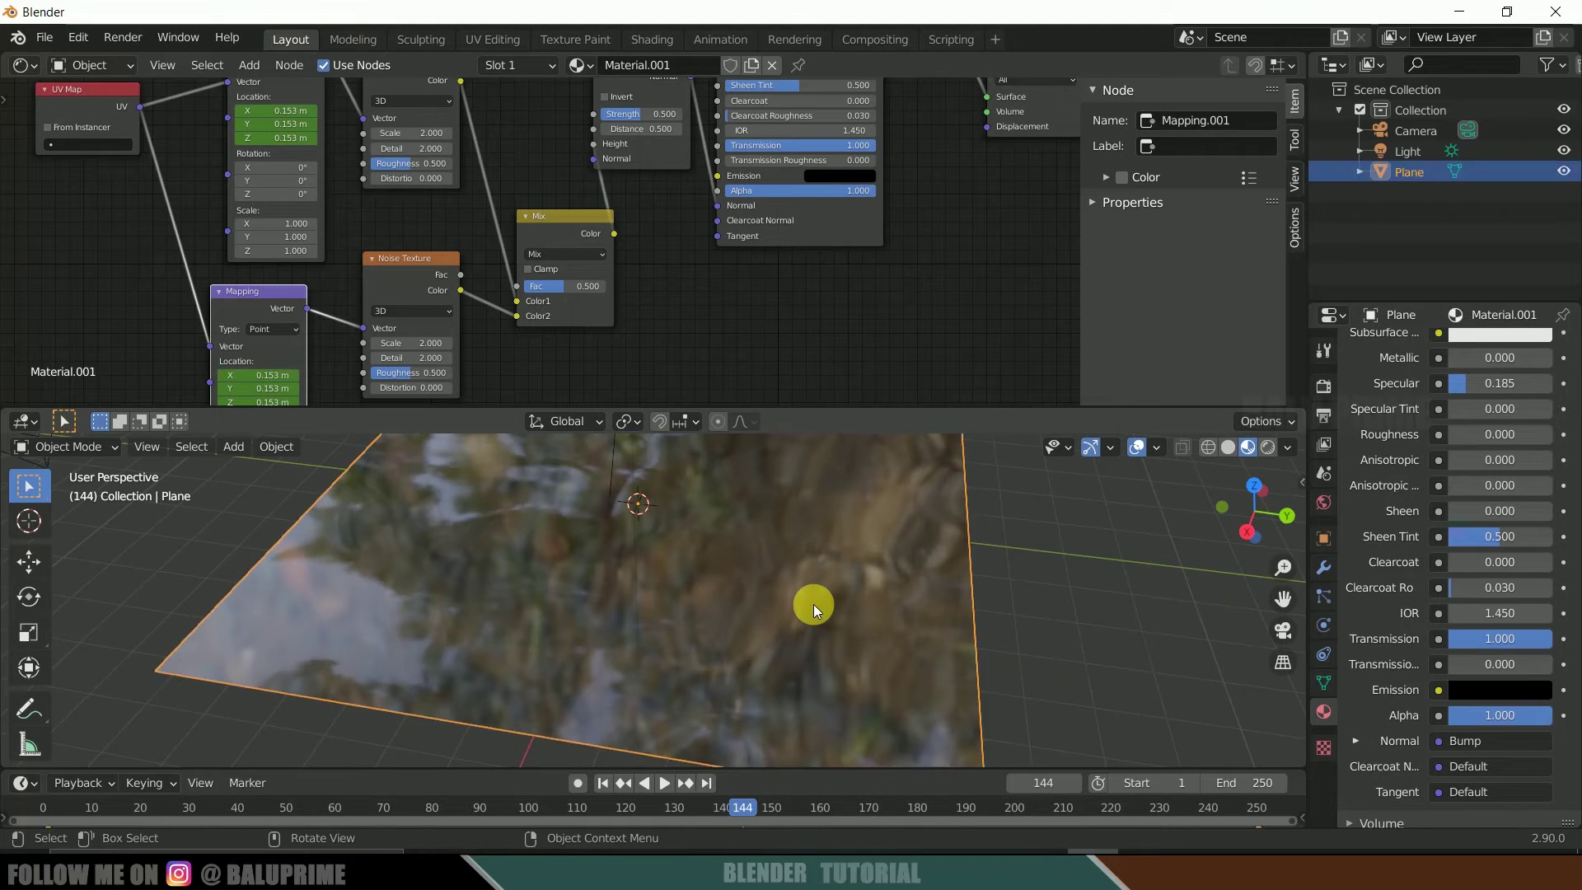
pyautogui.click(24, 65)
pyautogui.click(299, 195)
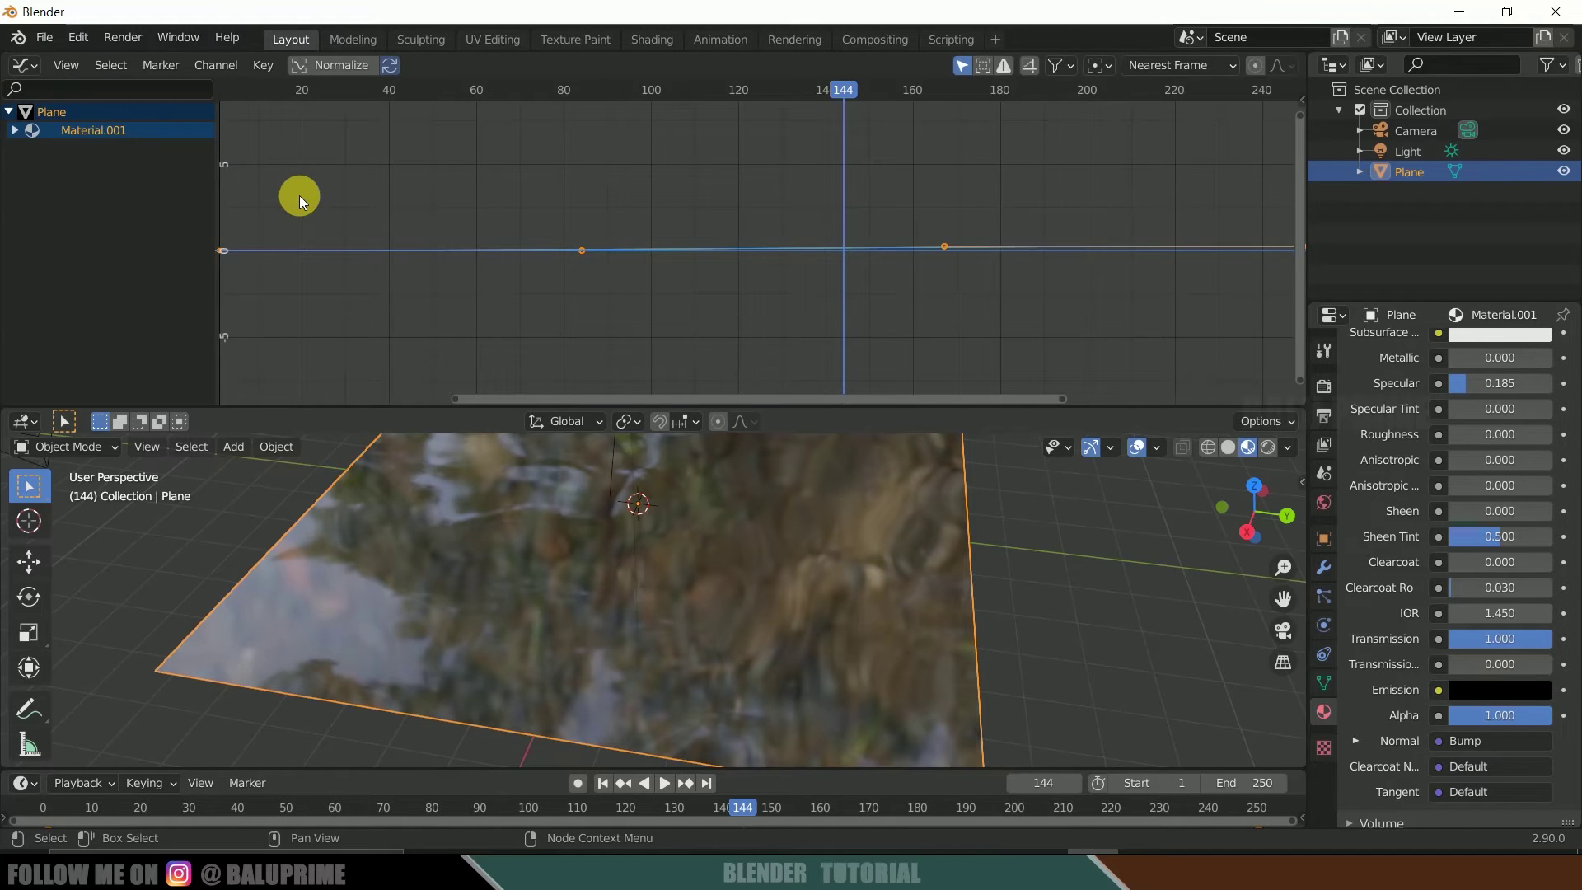
pyautogui.click(252, 64)
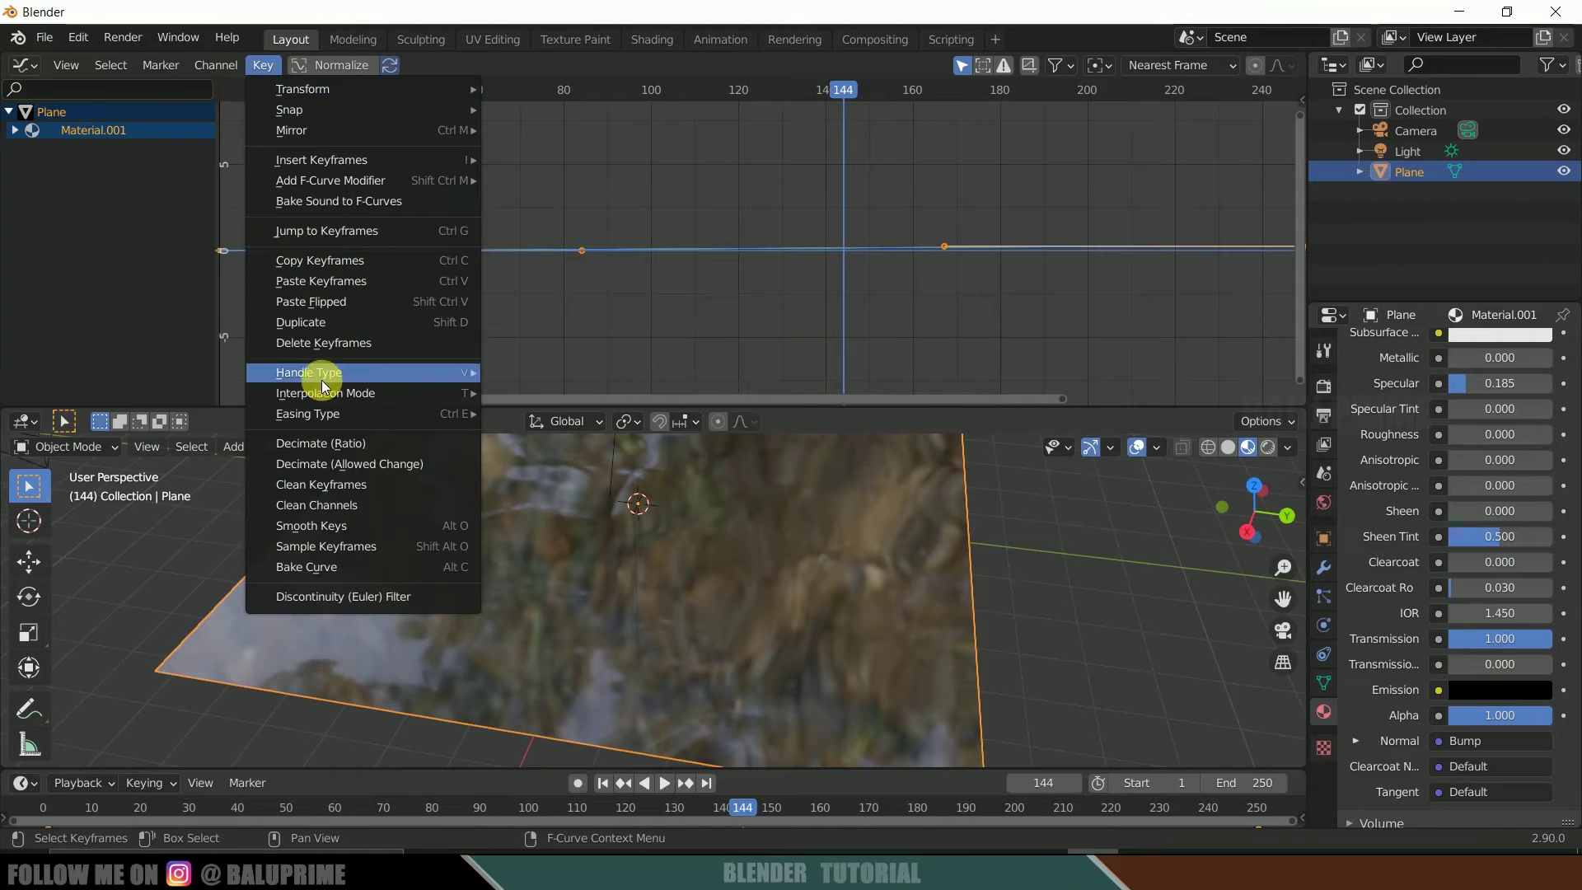
pyautogui.moveTo(313, 392)
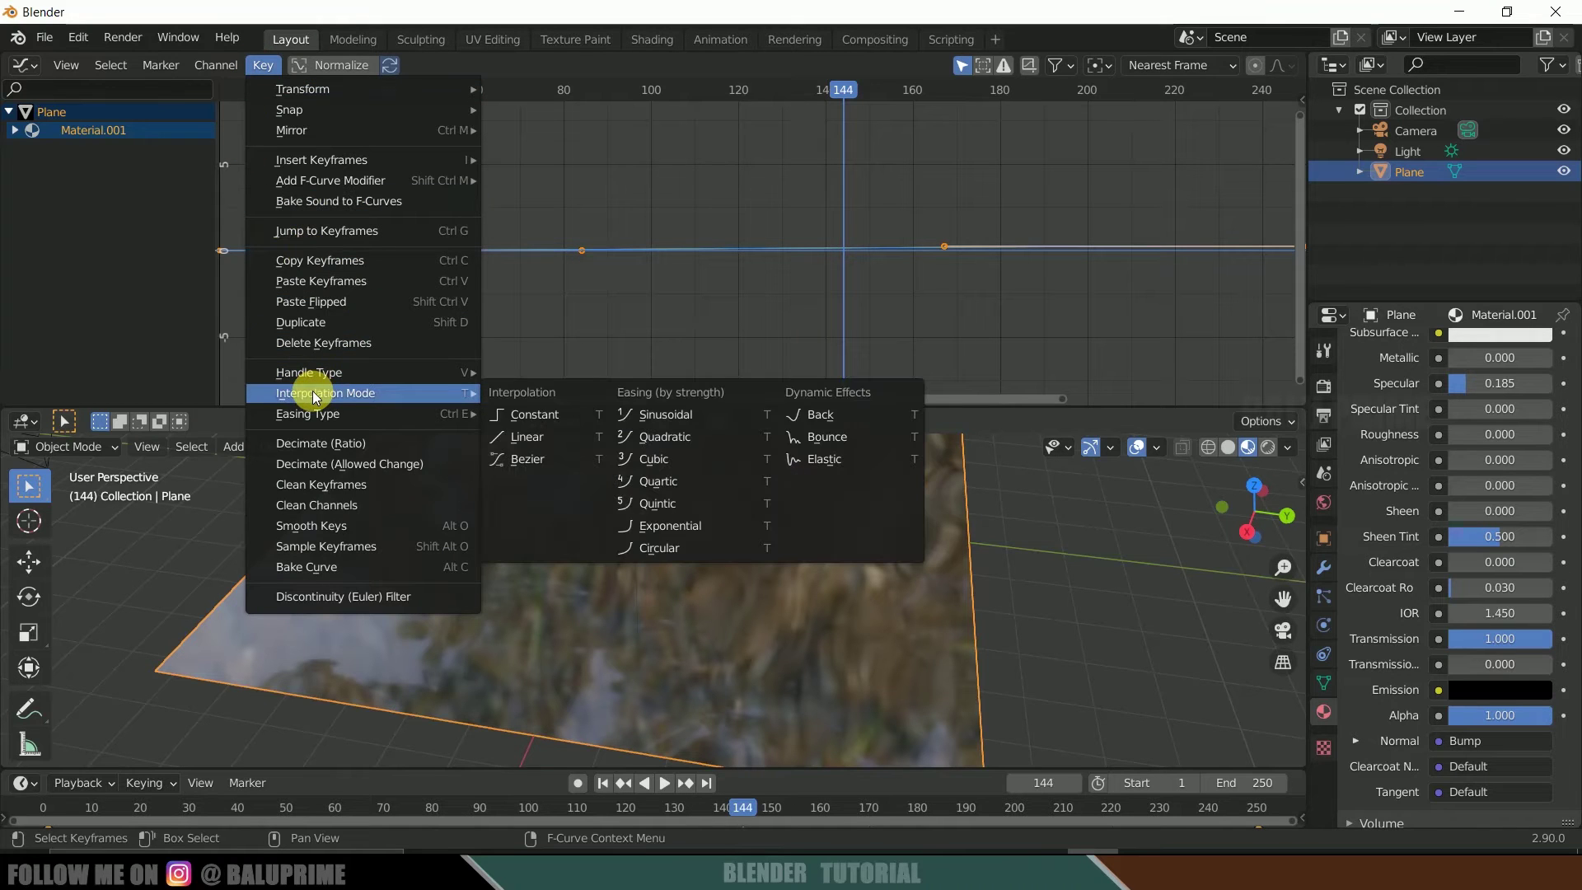
pyautogui.click(522, 433)
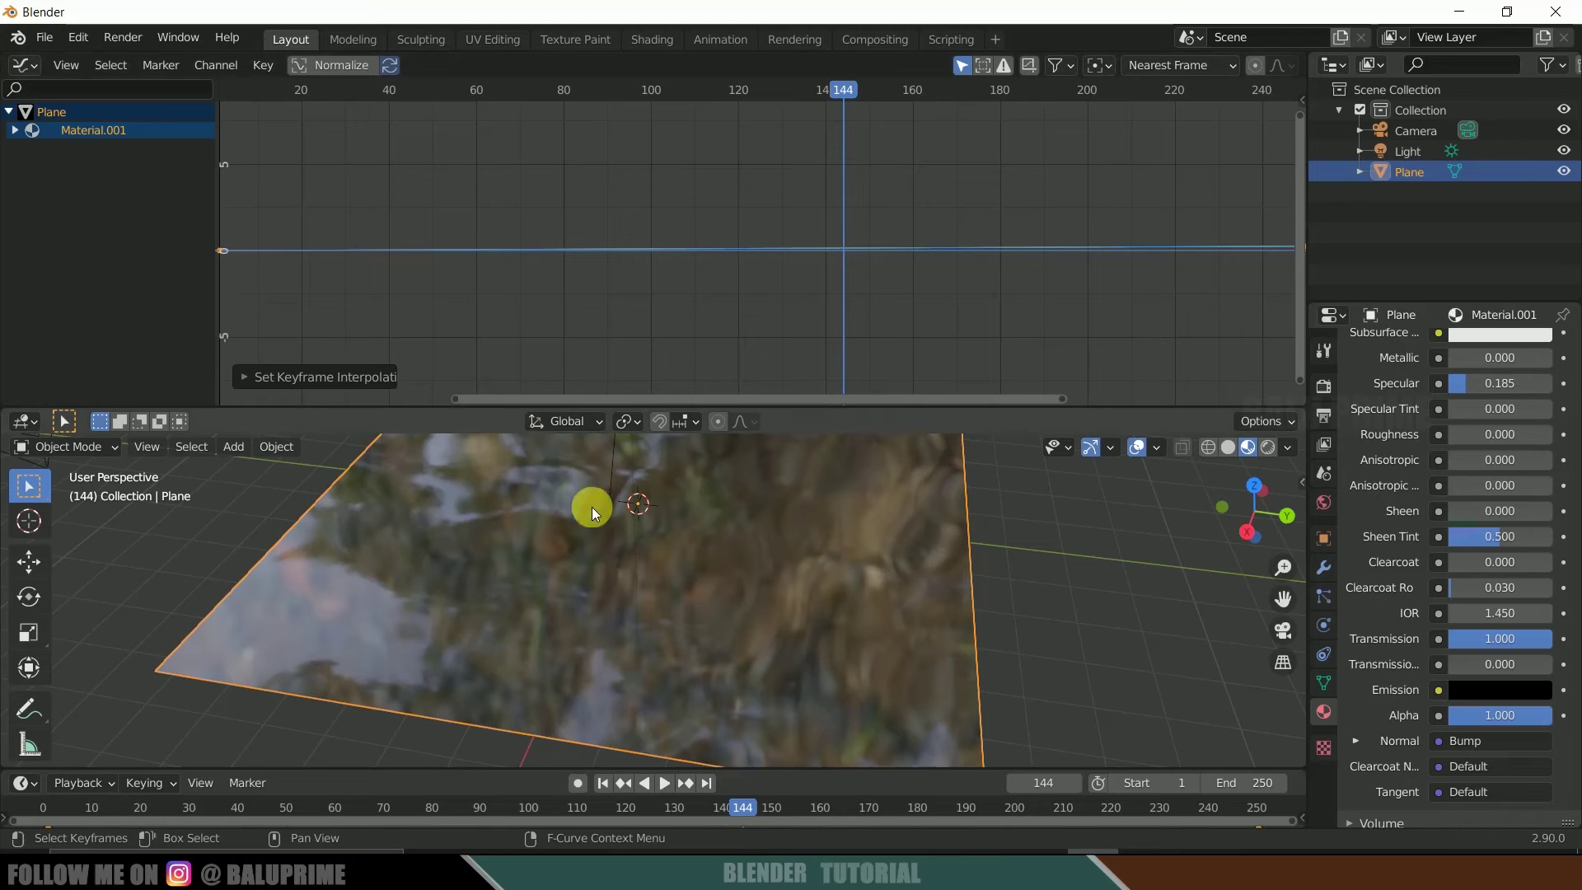
pyautogui.click(665, 783)
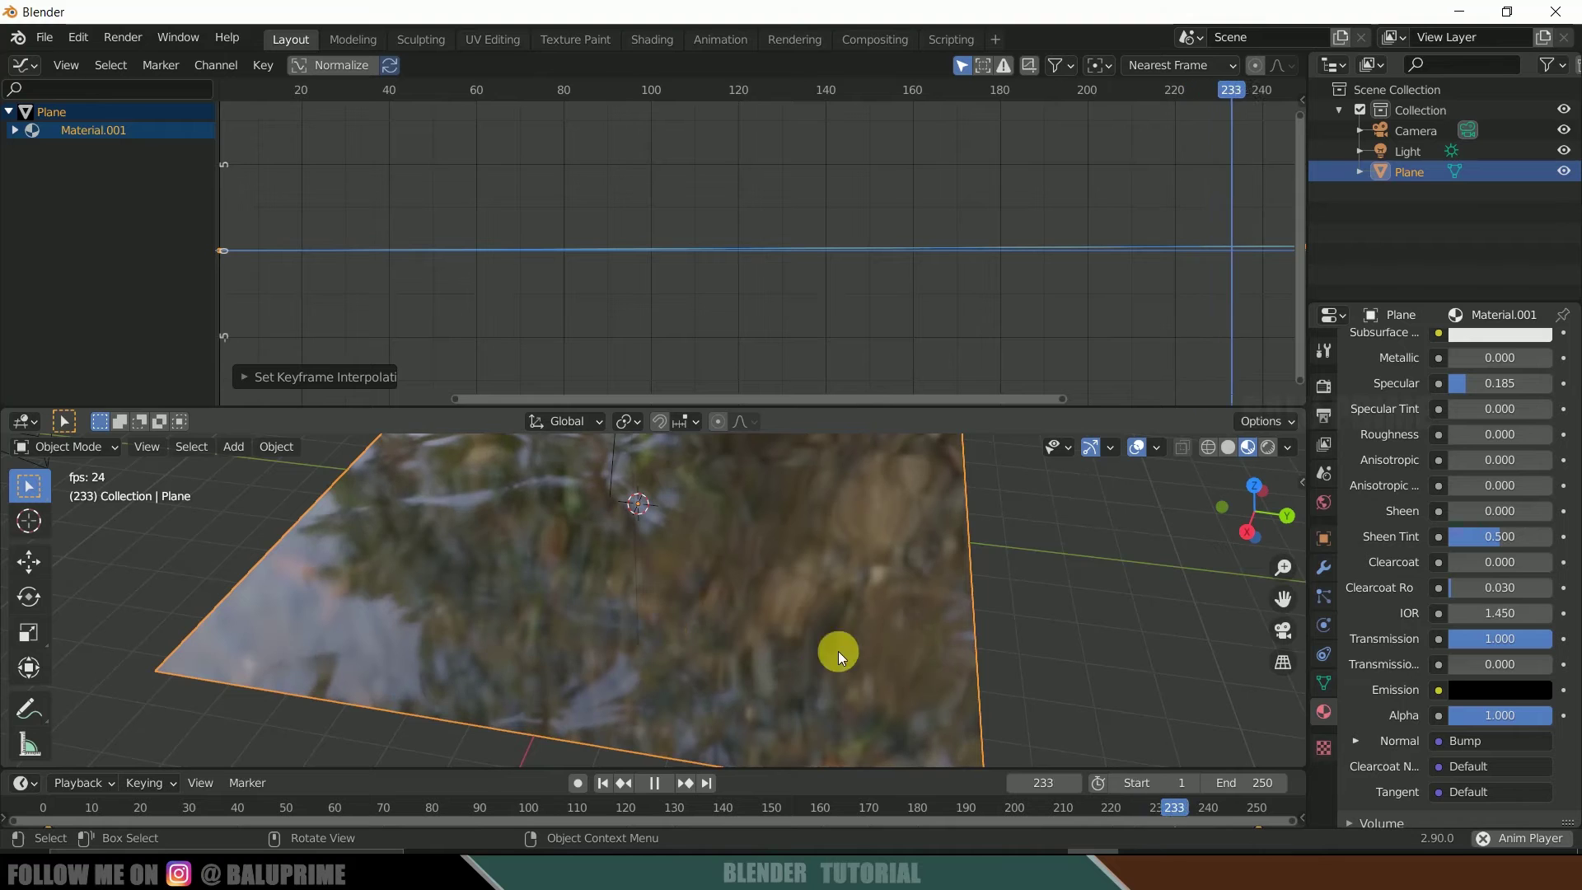
pyautogui.click(652, 786)
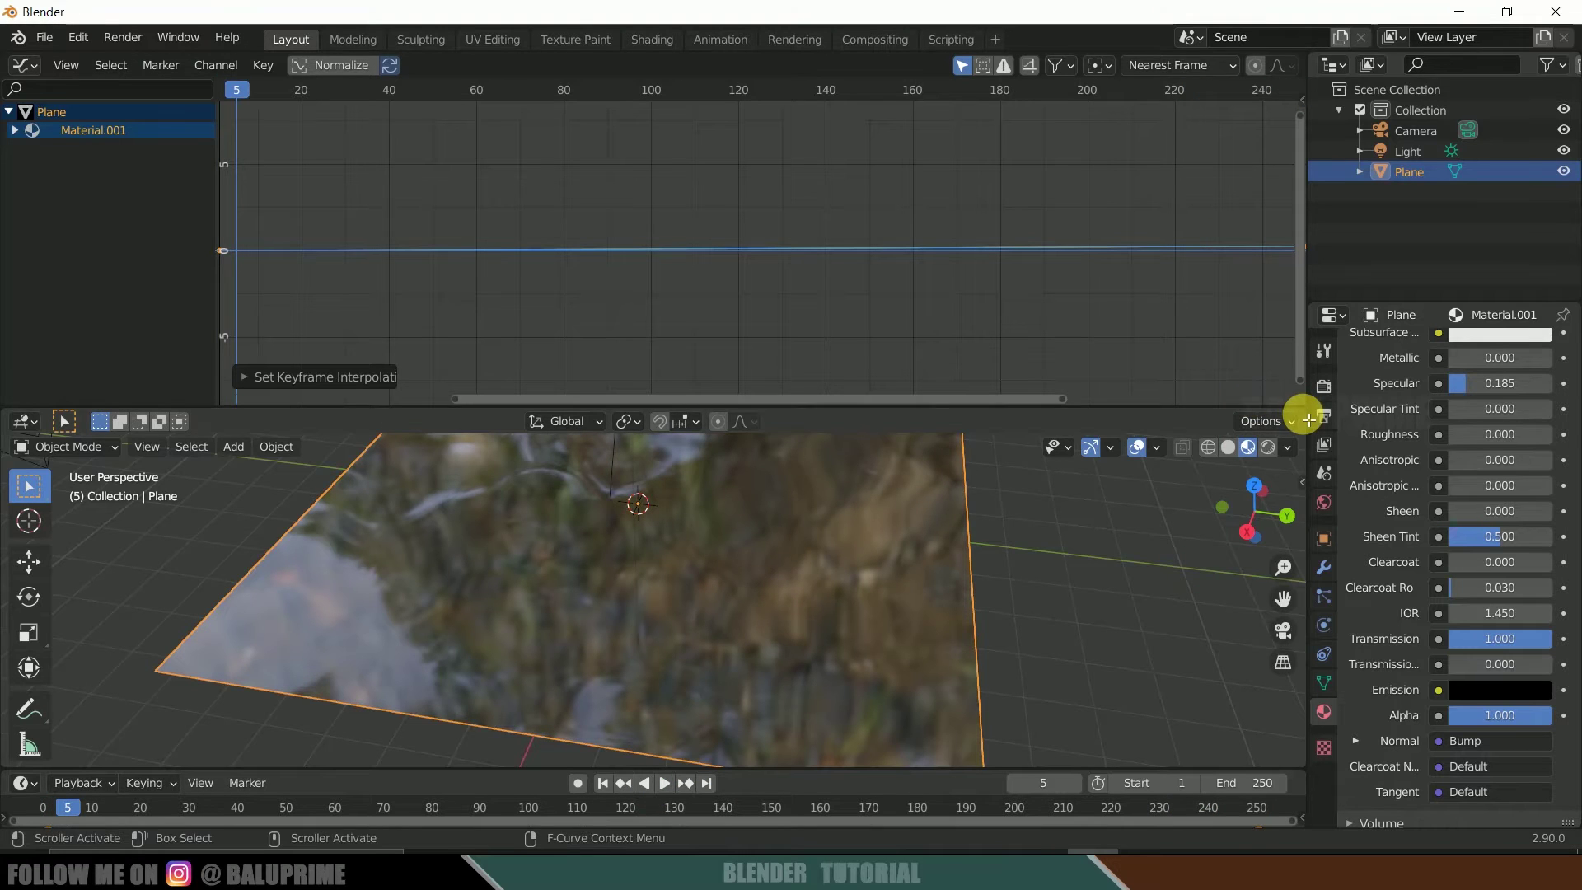
# - Expand the 3D viewport over the Graph Editor so the whole plane is in view
pyautogui.moveTo(1309, 421); pyautogui.dragTo(1308, 368)
pyautogui.moveTo(990, 166); pyautogui.dragTo(997, 177)
pyautogui.moveTo(1071, 398)
pyautogui.mouseDown(button='middle')
pyautogui.moveTo(1006, 336)
pyautogui.moveTo(1071, 393)
pyautogui.mouseUp(button='middle')
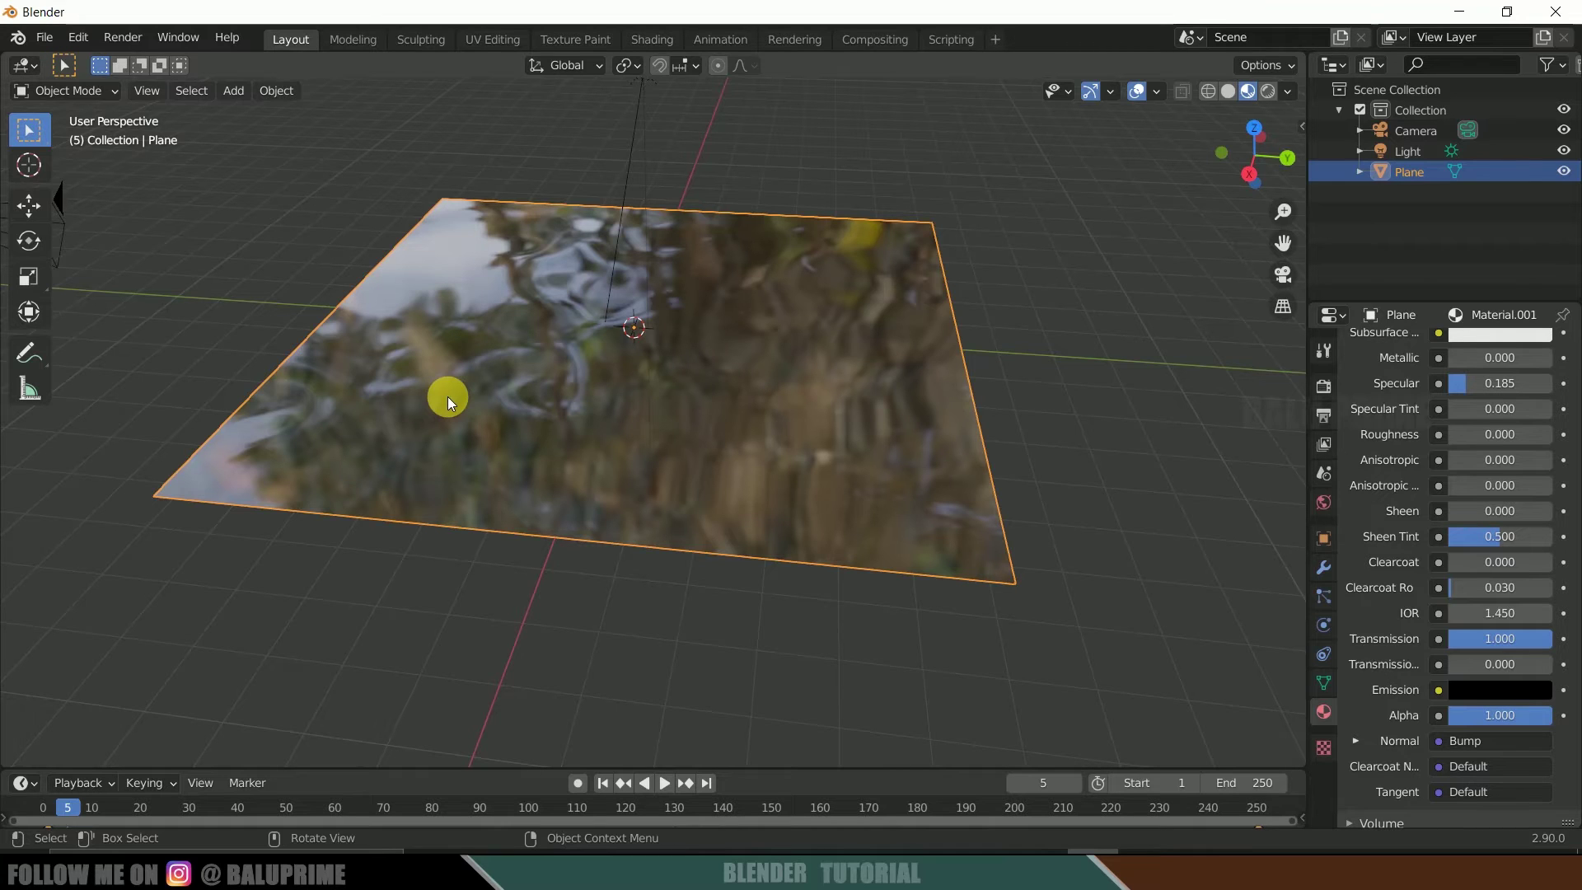
# - Import the Wavefront model 10602_Rubber_Duck_v1_L3.obj from the recent Rubber_Duck folder
pyautogui.click(51, 38)
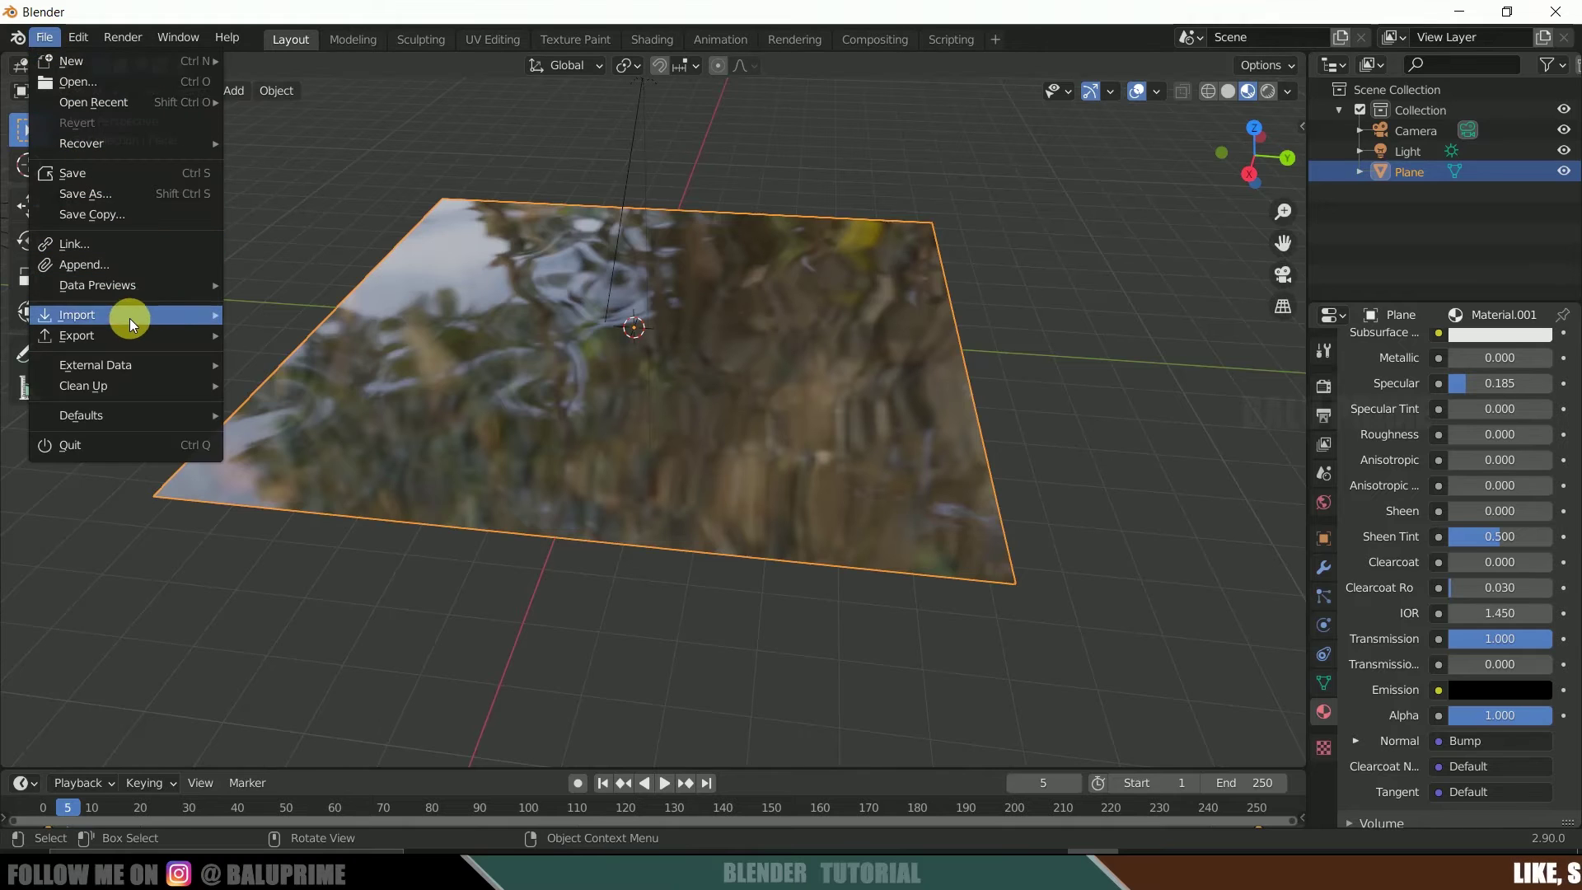
pyautogui.moveTo(128, 321)
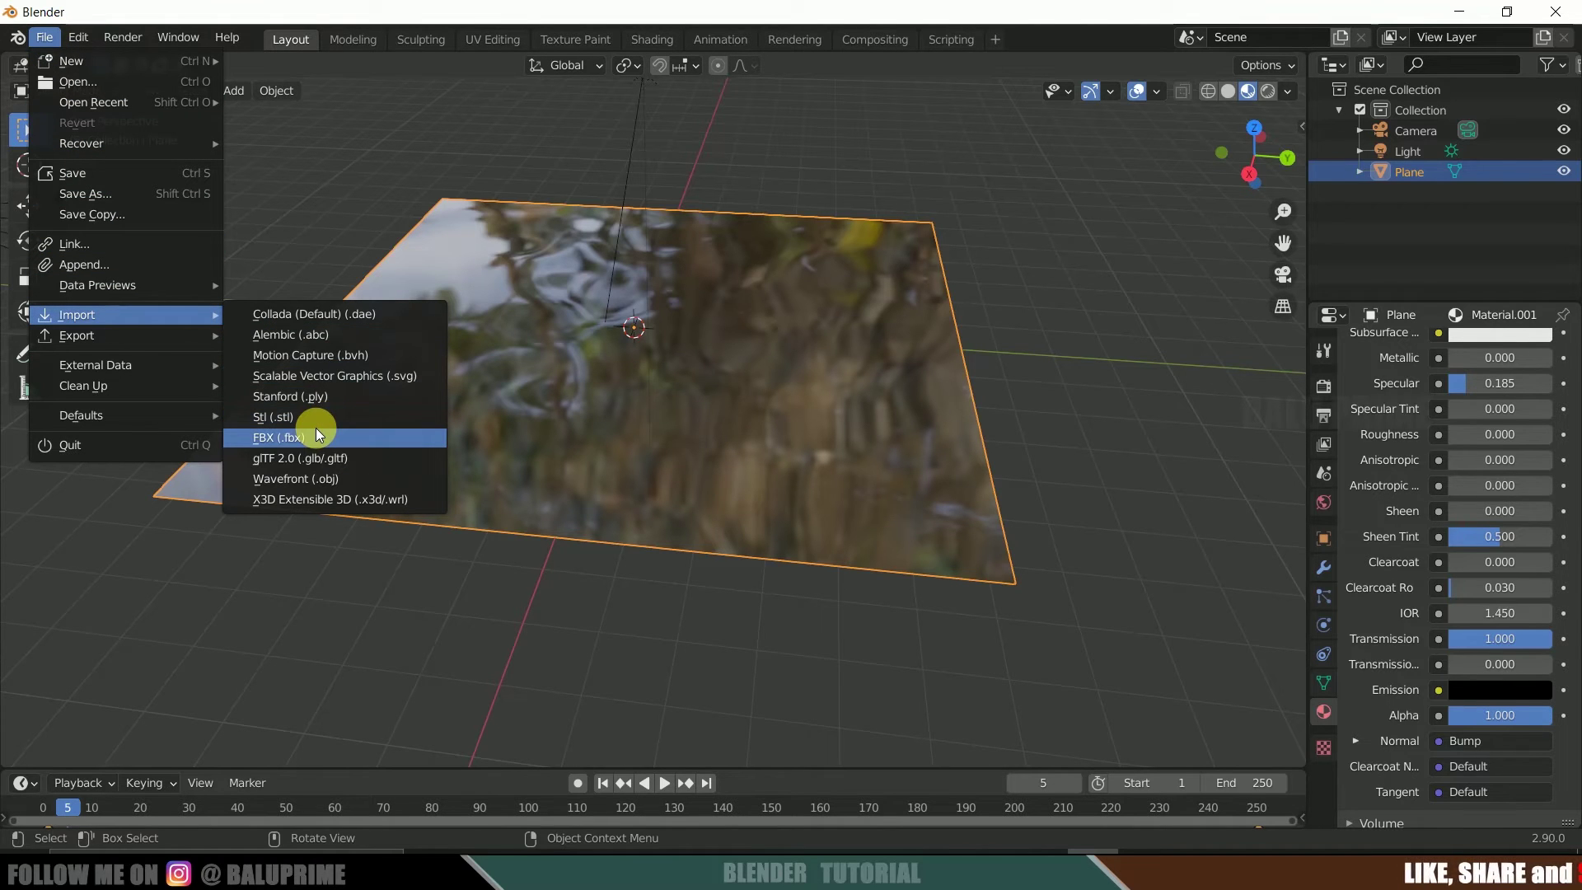
pyautogui.click(285, 479)
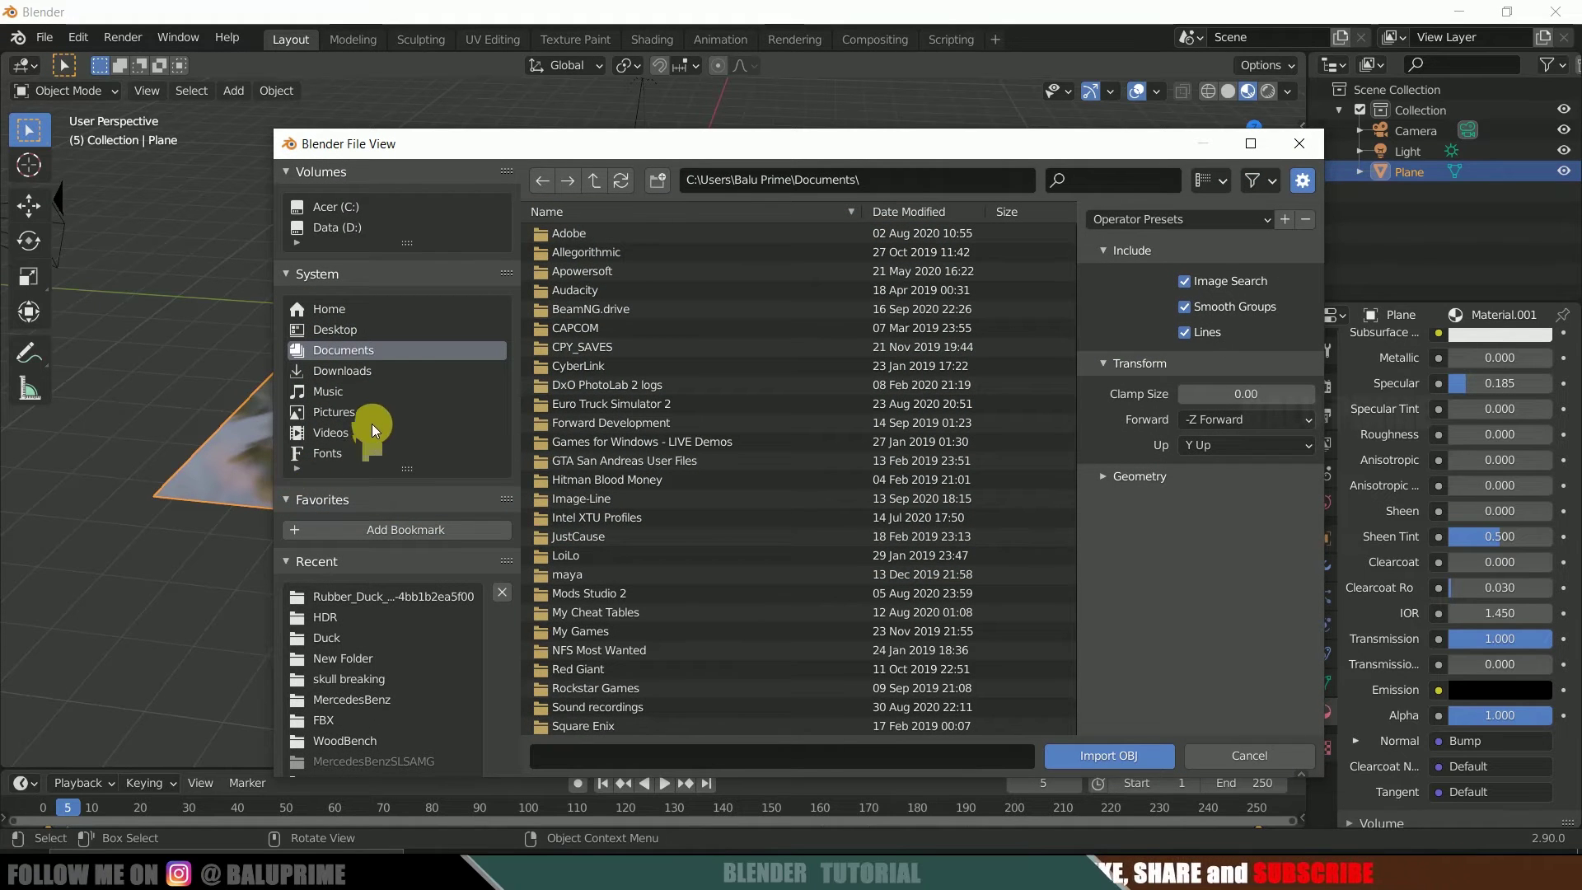
pyautogui.click(387, 596)
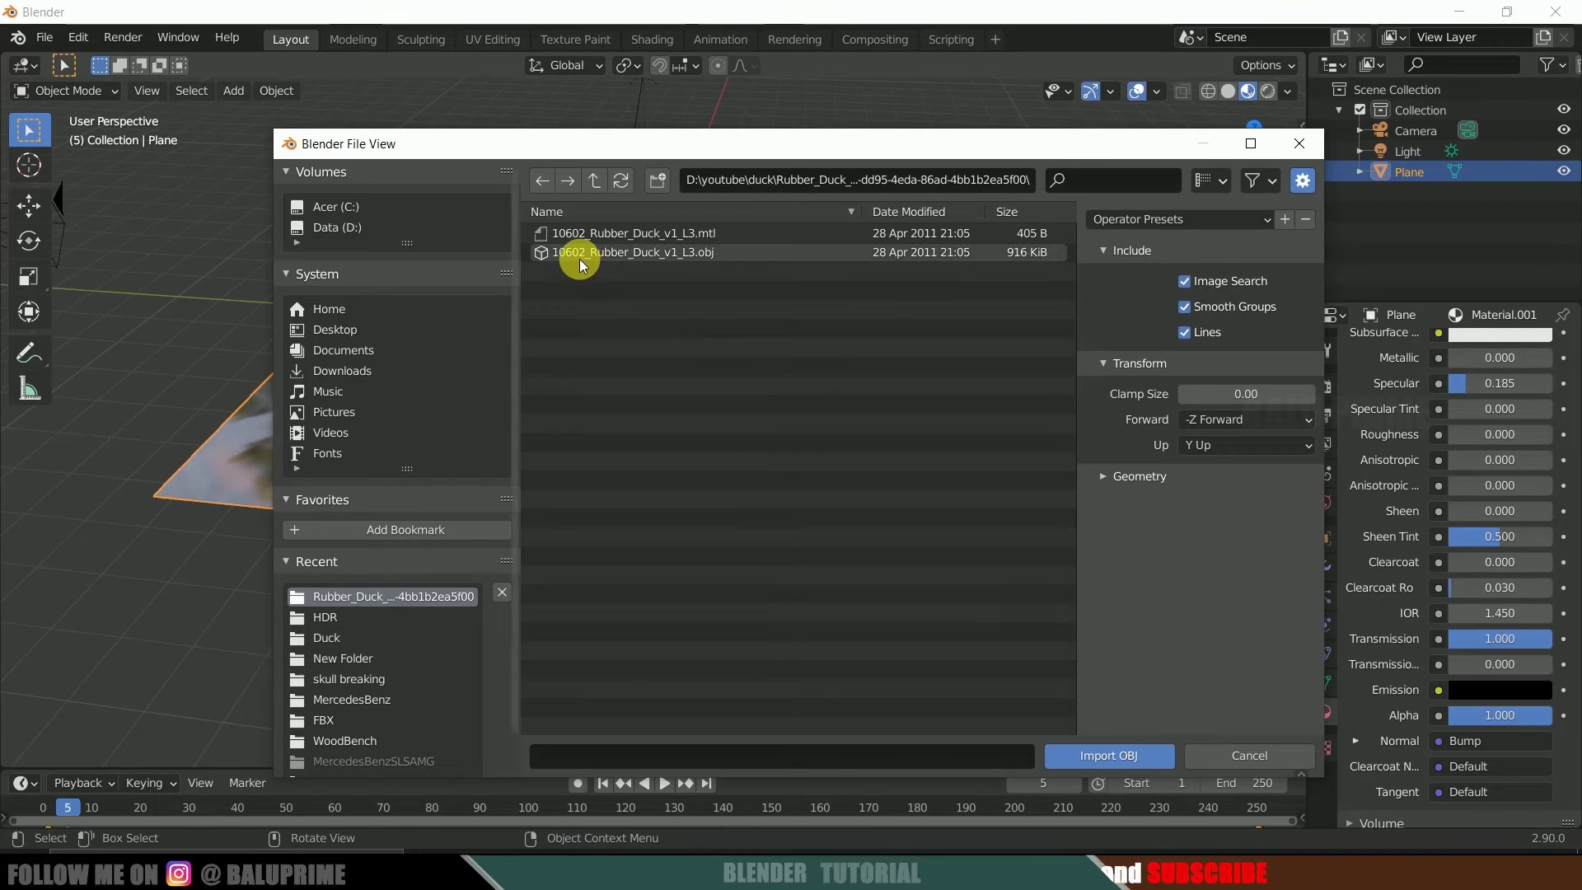
pyautogui.click(636, 256)
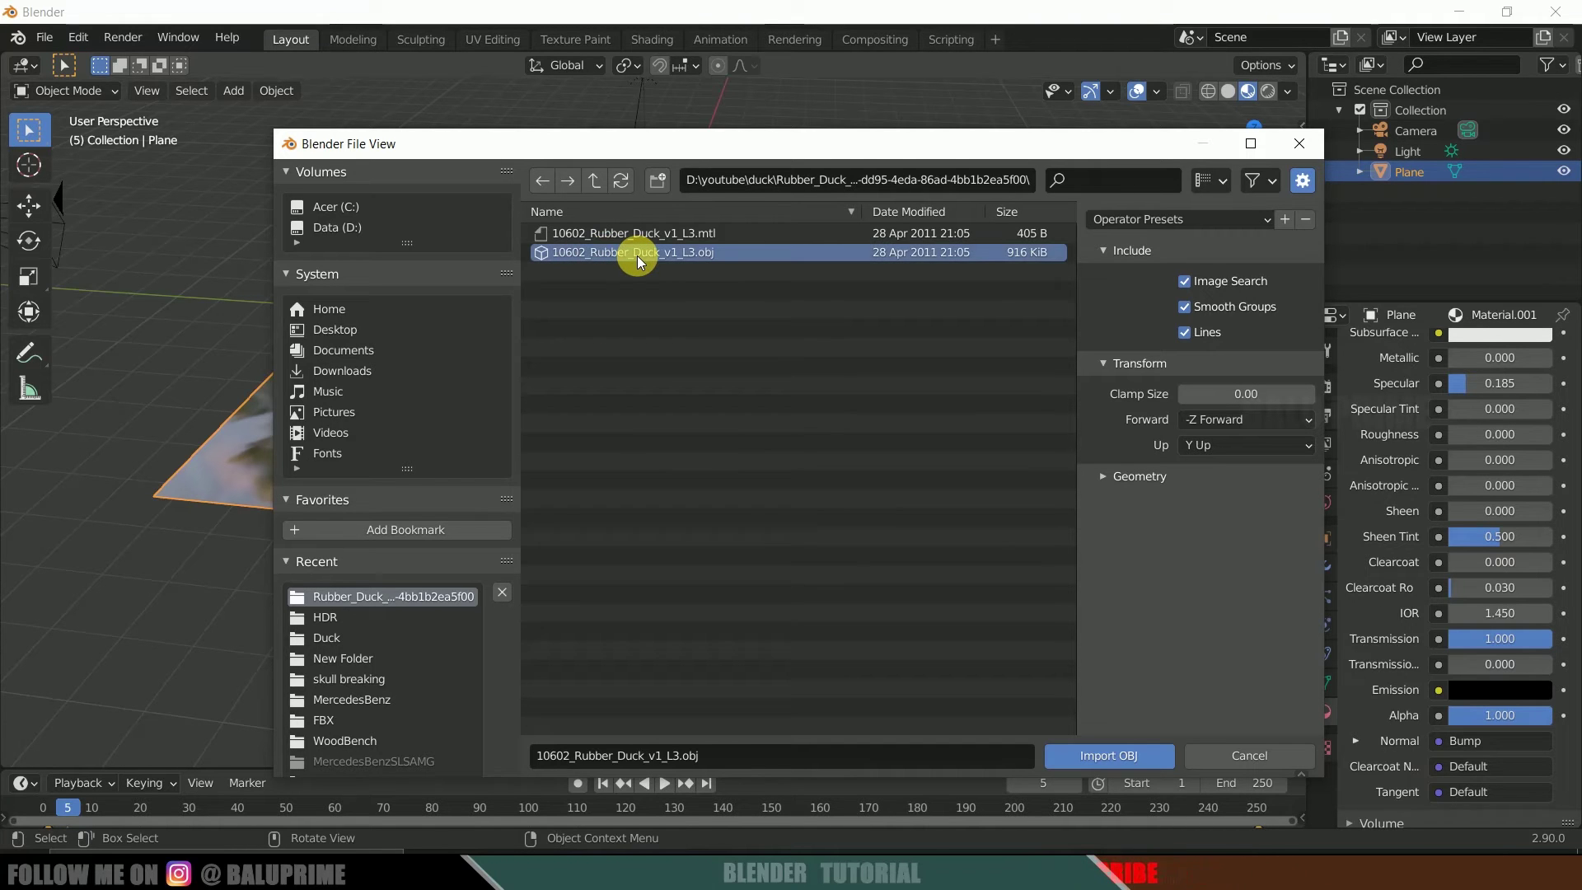
pyautogui.click(1109, 756)
pyautogui.moveTo(793, 550); pyautogui.dragTo(862, 511, button='middle')
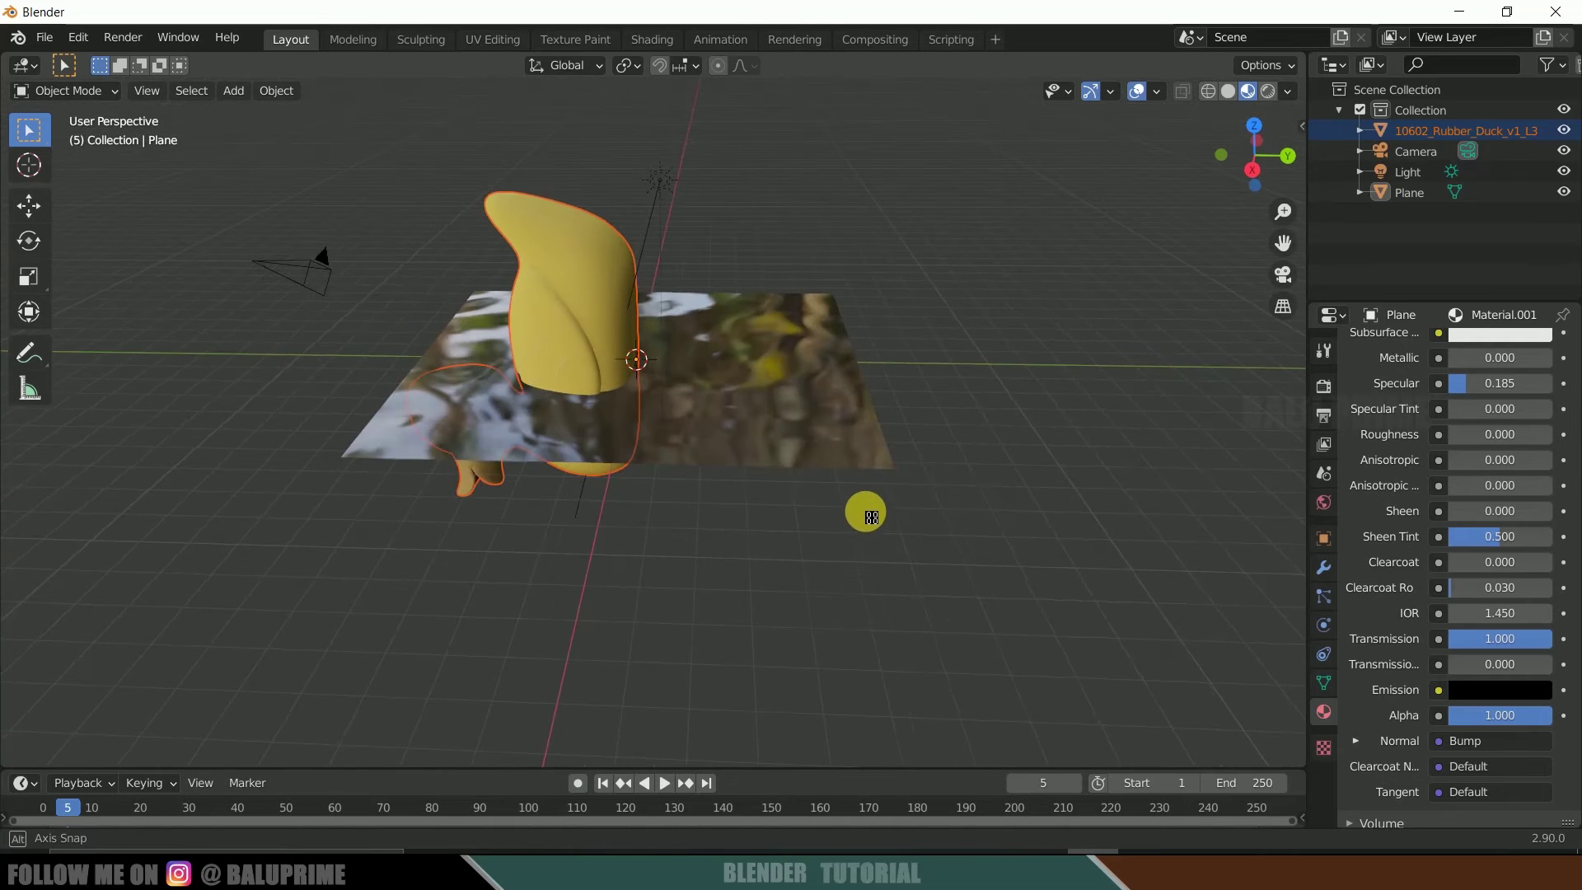
# - Show the transform values of the rubber duck and set its X rotation to 0°
pyautogui.click(20, 247)
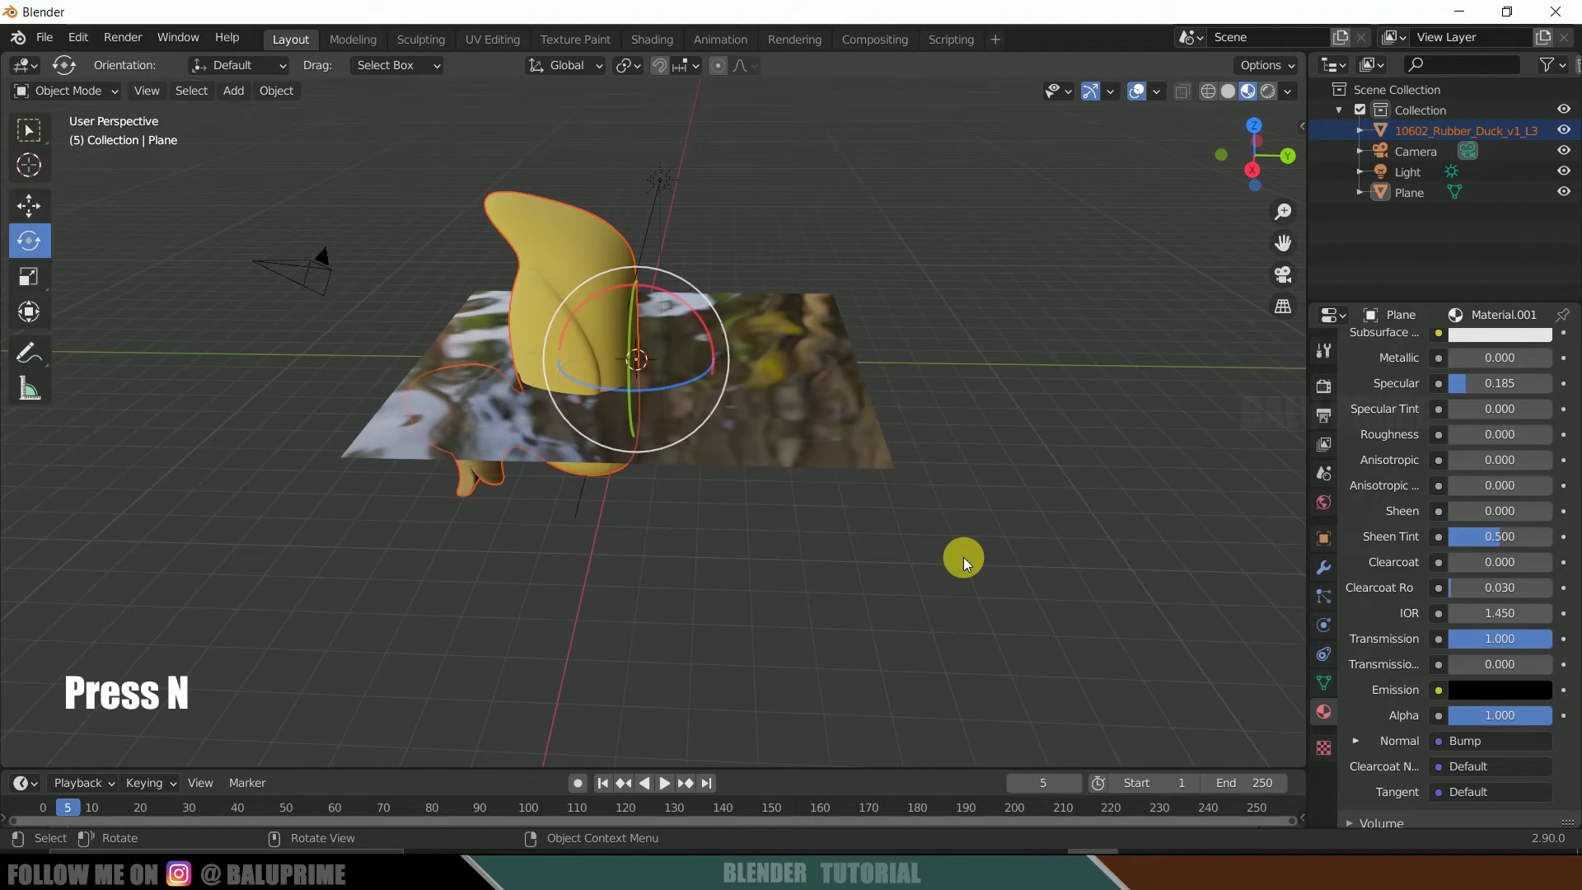
pyautogui.press('n')
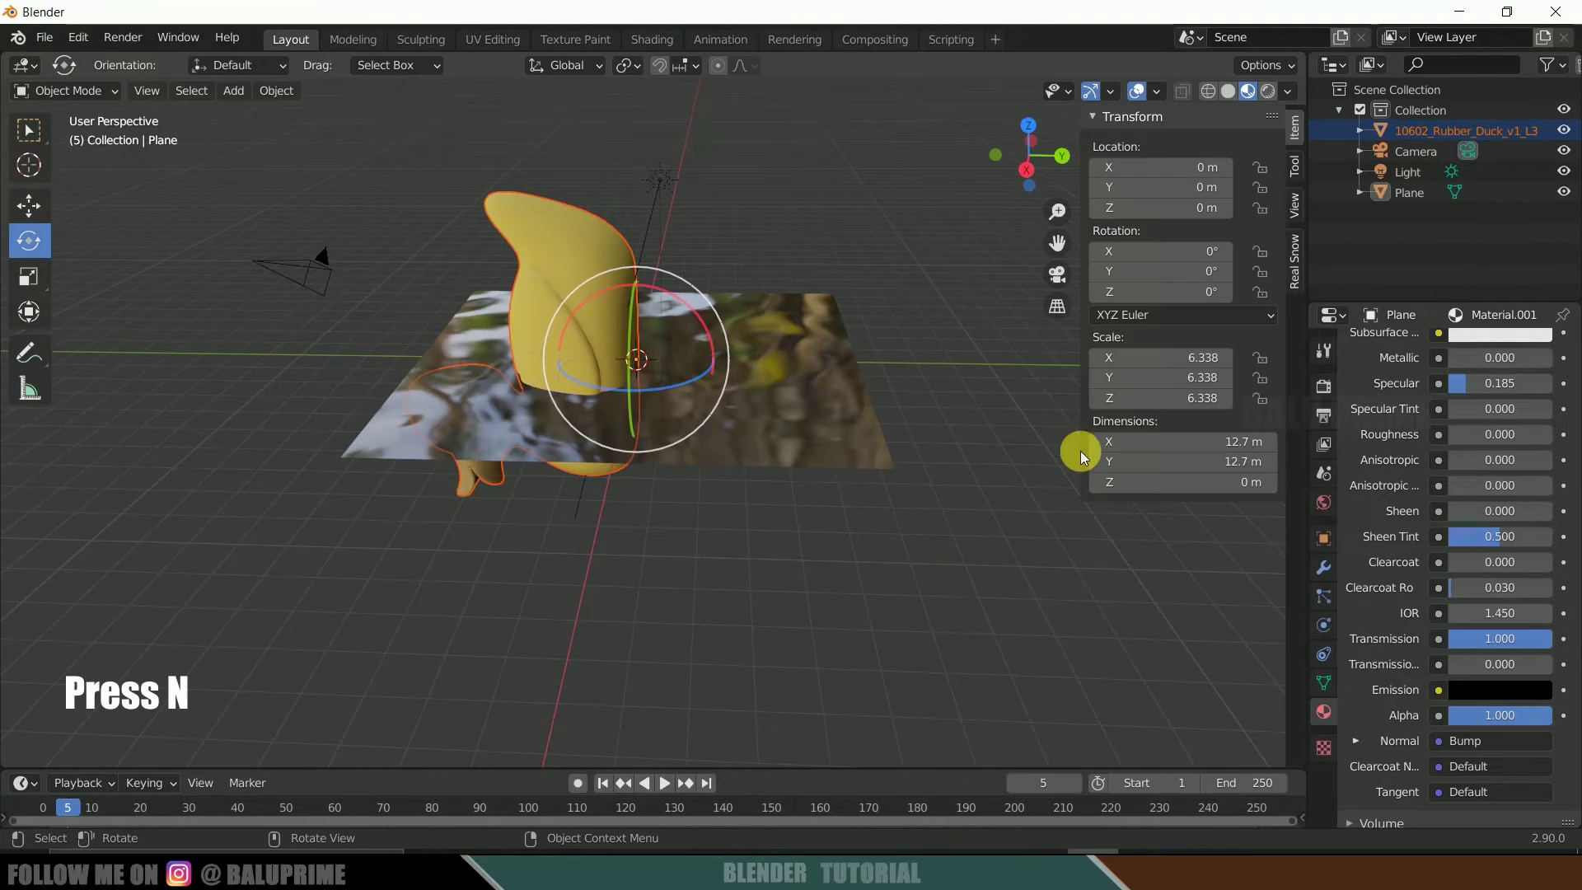
pyautogui.click(551, 224)
pyautogui.click(1178, 255)
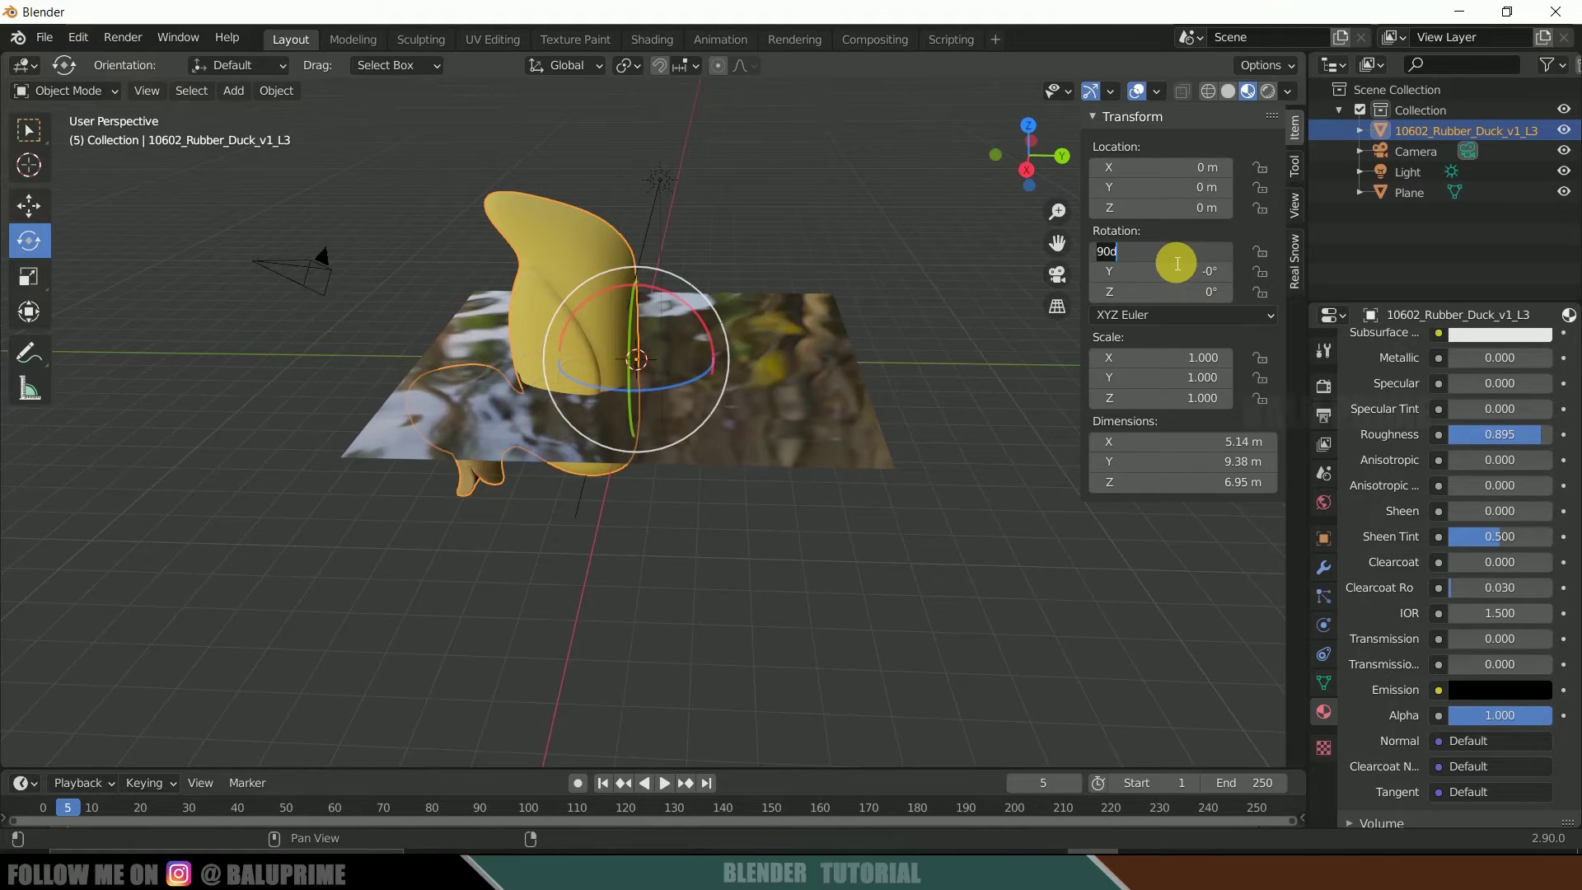
pyautogui.press('Return')
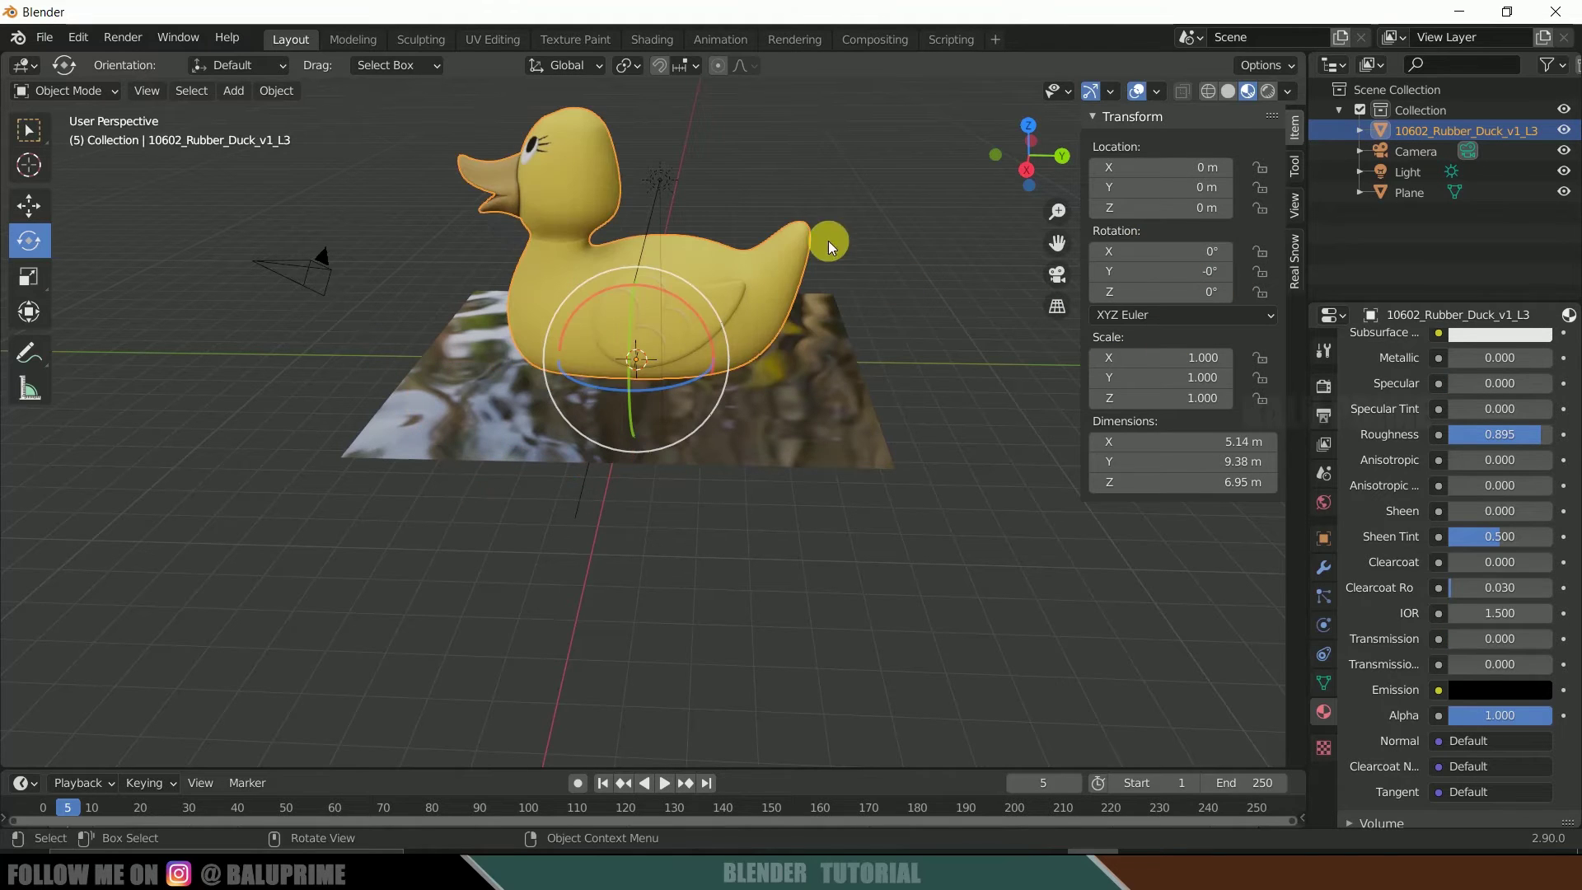
# - Scale the rubber duck down uniformly to about 0.145
pyautogui.press('s')
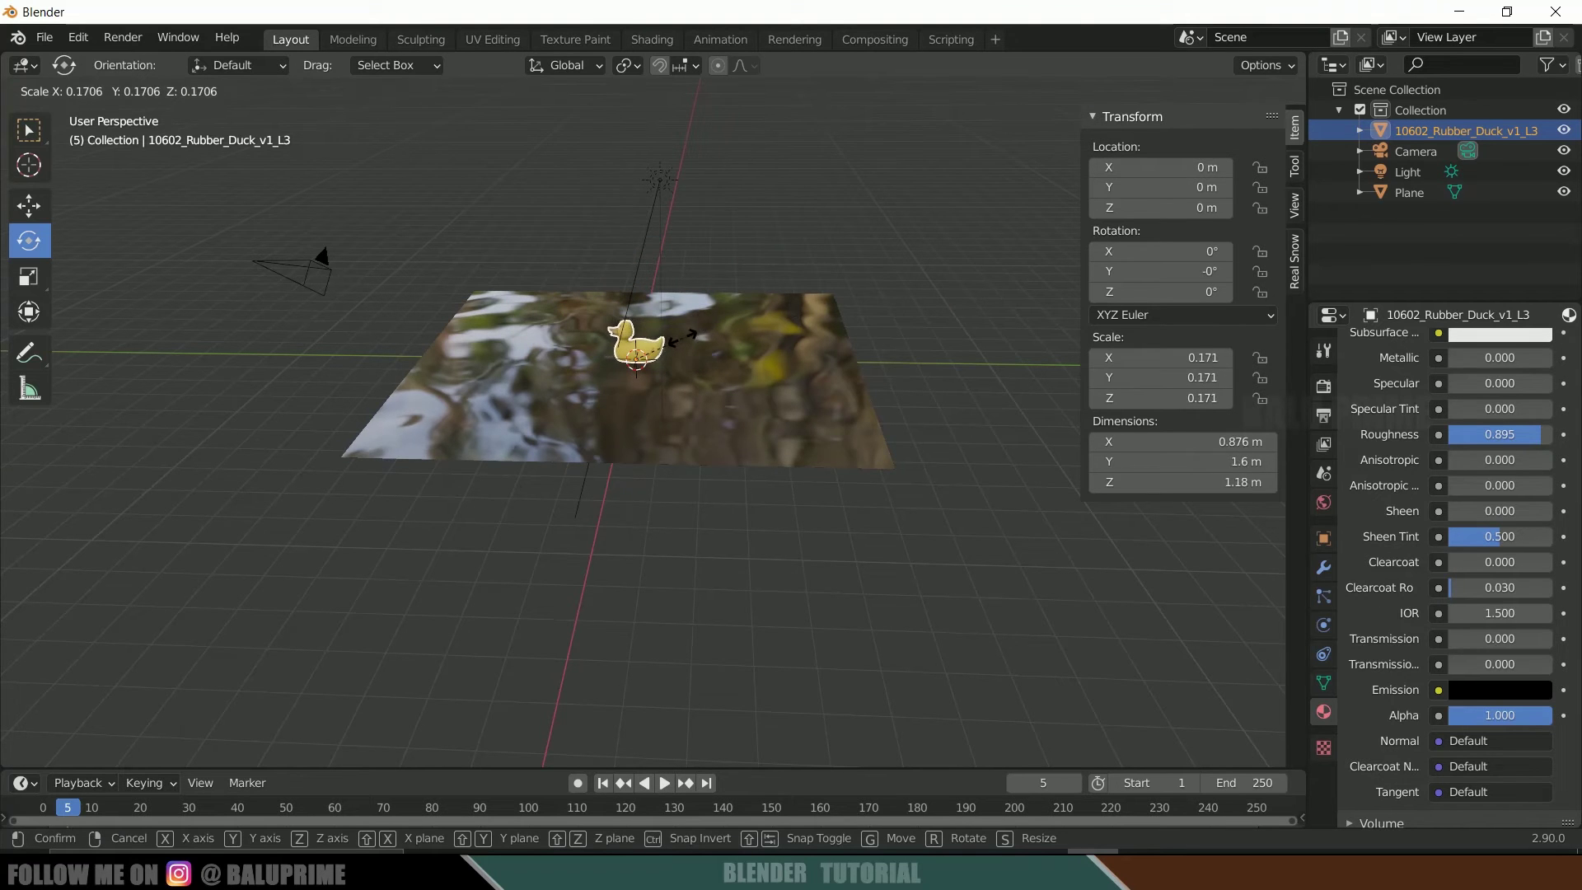
pyautogui.click(676, 343)
pyautogui.scroll(8, 725, 382)
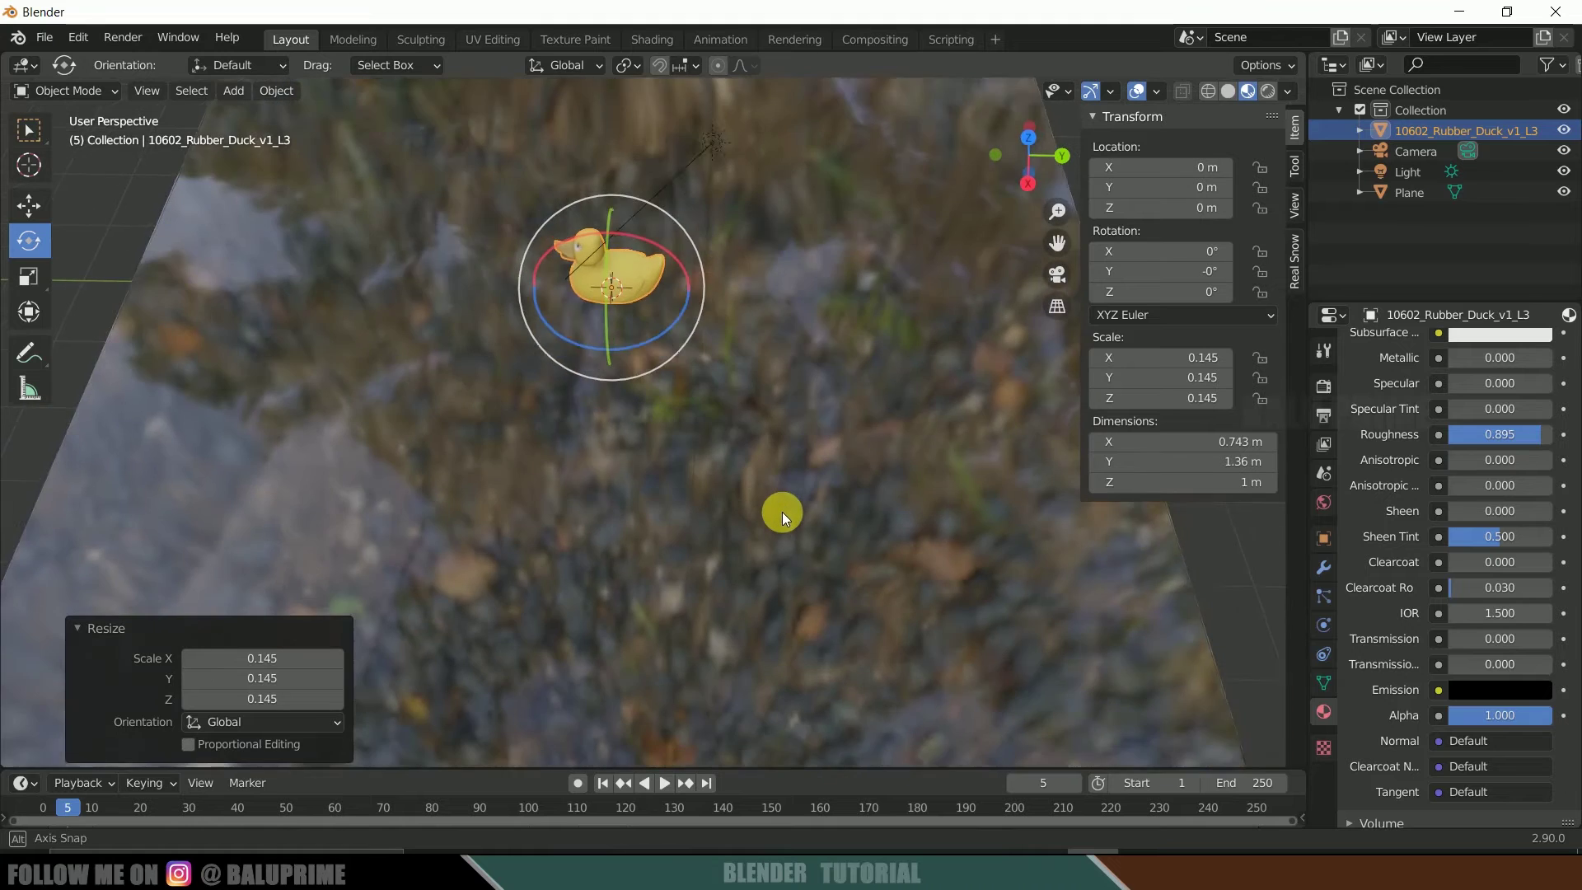
pyautogui.moveTo(773, 508); pyautogui.dragTo(783, 486, button='middle')
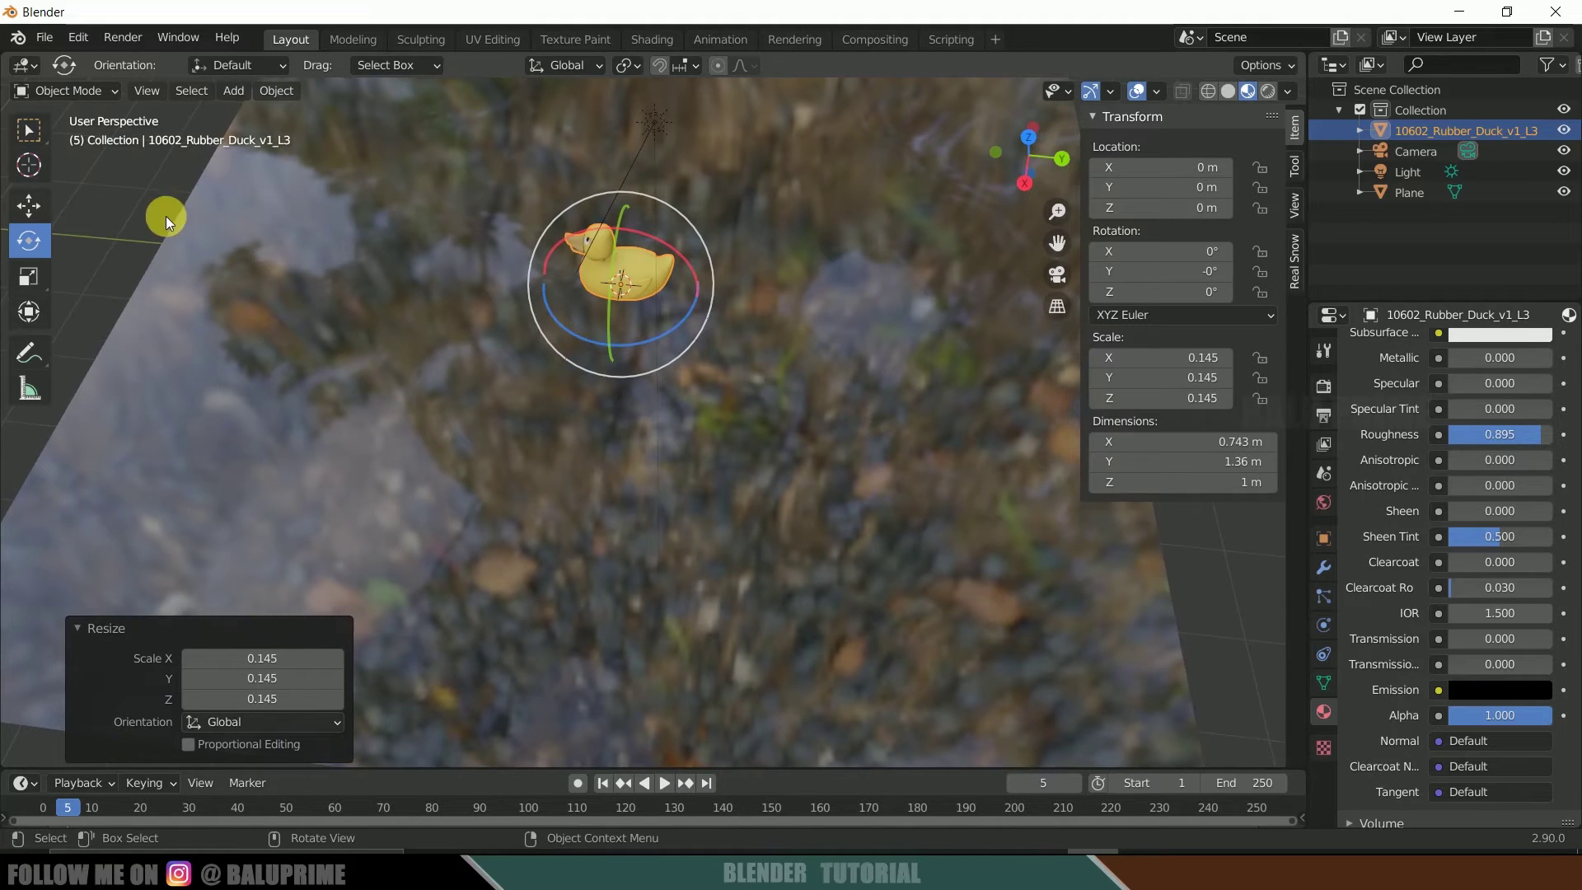
# - Move the rubber duck along Y to about 3.94 m and lower it into the water to about -0.107 m in Z
pyautogui.click(28, 206)
pyautogui.moveTo(685, 280); pyautogui.dragTo(950, 434)
pyautogui.moveTo(951, 433); pyautogui.dragTo(781, 419, button='middle')
pyautogui.moveTo(799, 252); pyautogui.dragTo(730, 272)
pyautogui.moveTo(730, 272); pyautogui.dragTo(781, 346, button='middle')
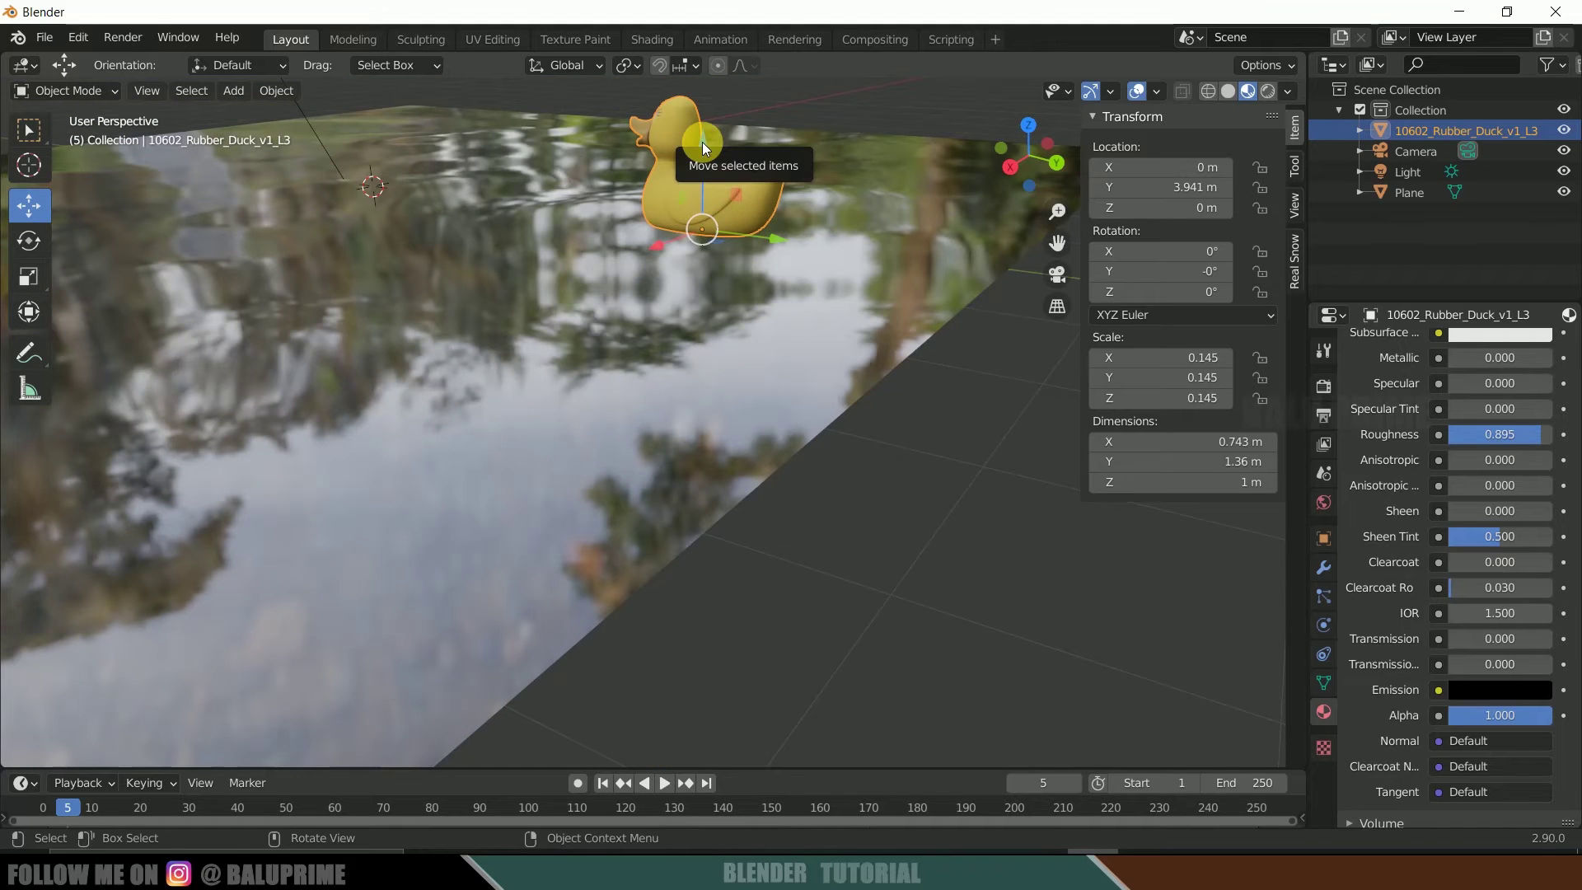
pyautogui.moveTo(702, 143); pyautogui.dragTo(734, 309)
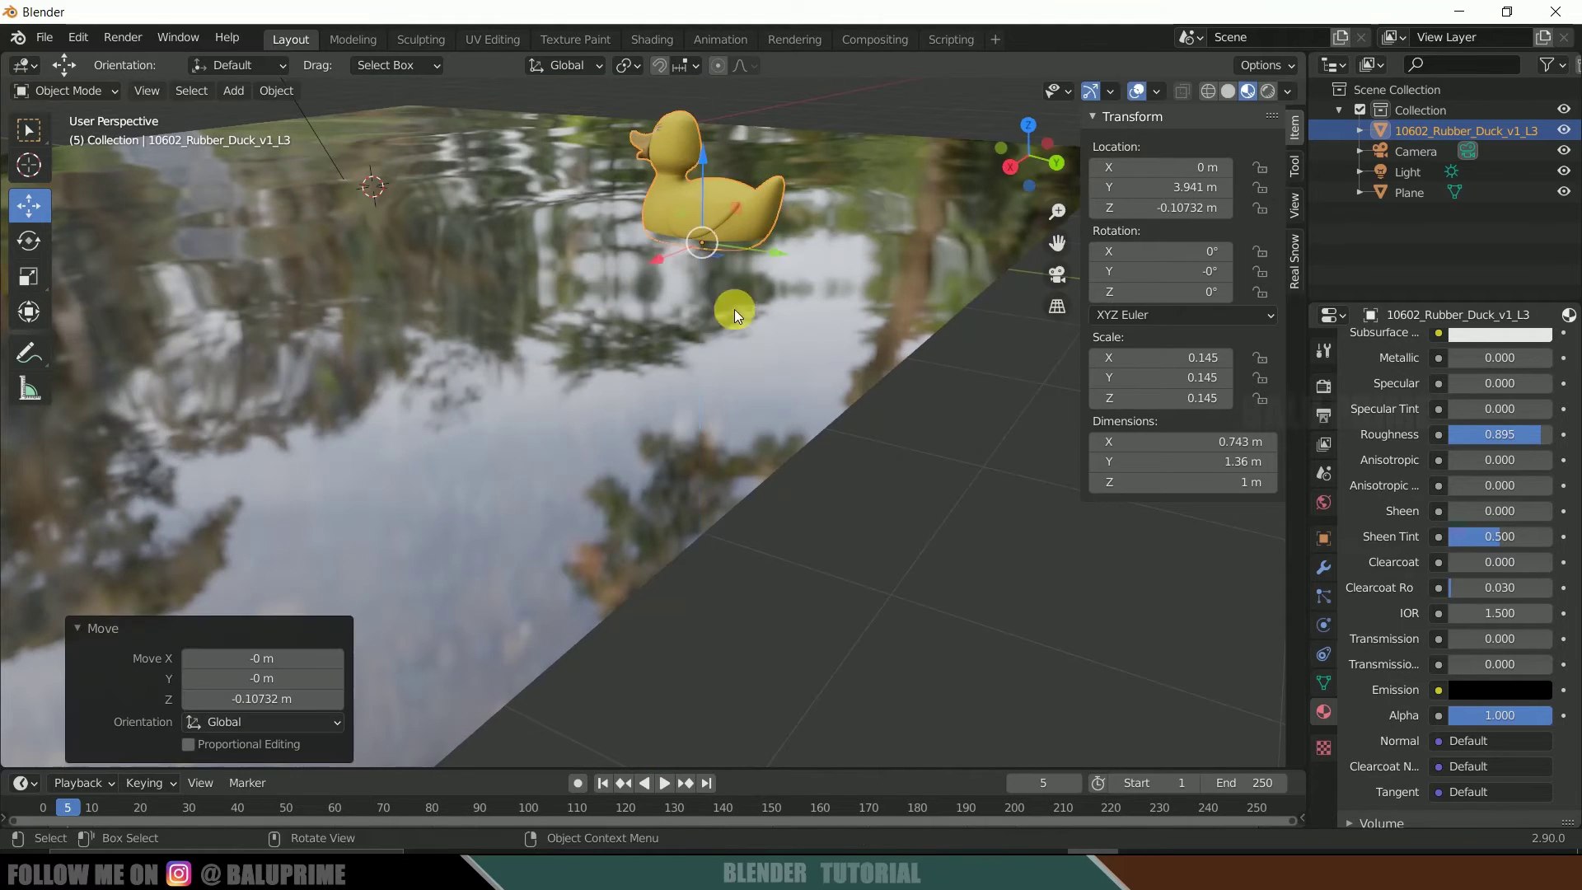
# - In solid shading, duplicate the duck and place the copy behind it at about X 1.12 m, Y 5.21 m
pyautogui.click(1227, 90)
pyautogui.moveTo(1007, 149); pyautogui.dragTo(739, 357)
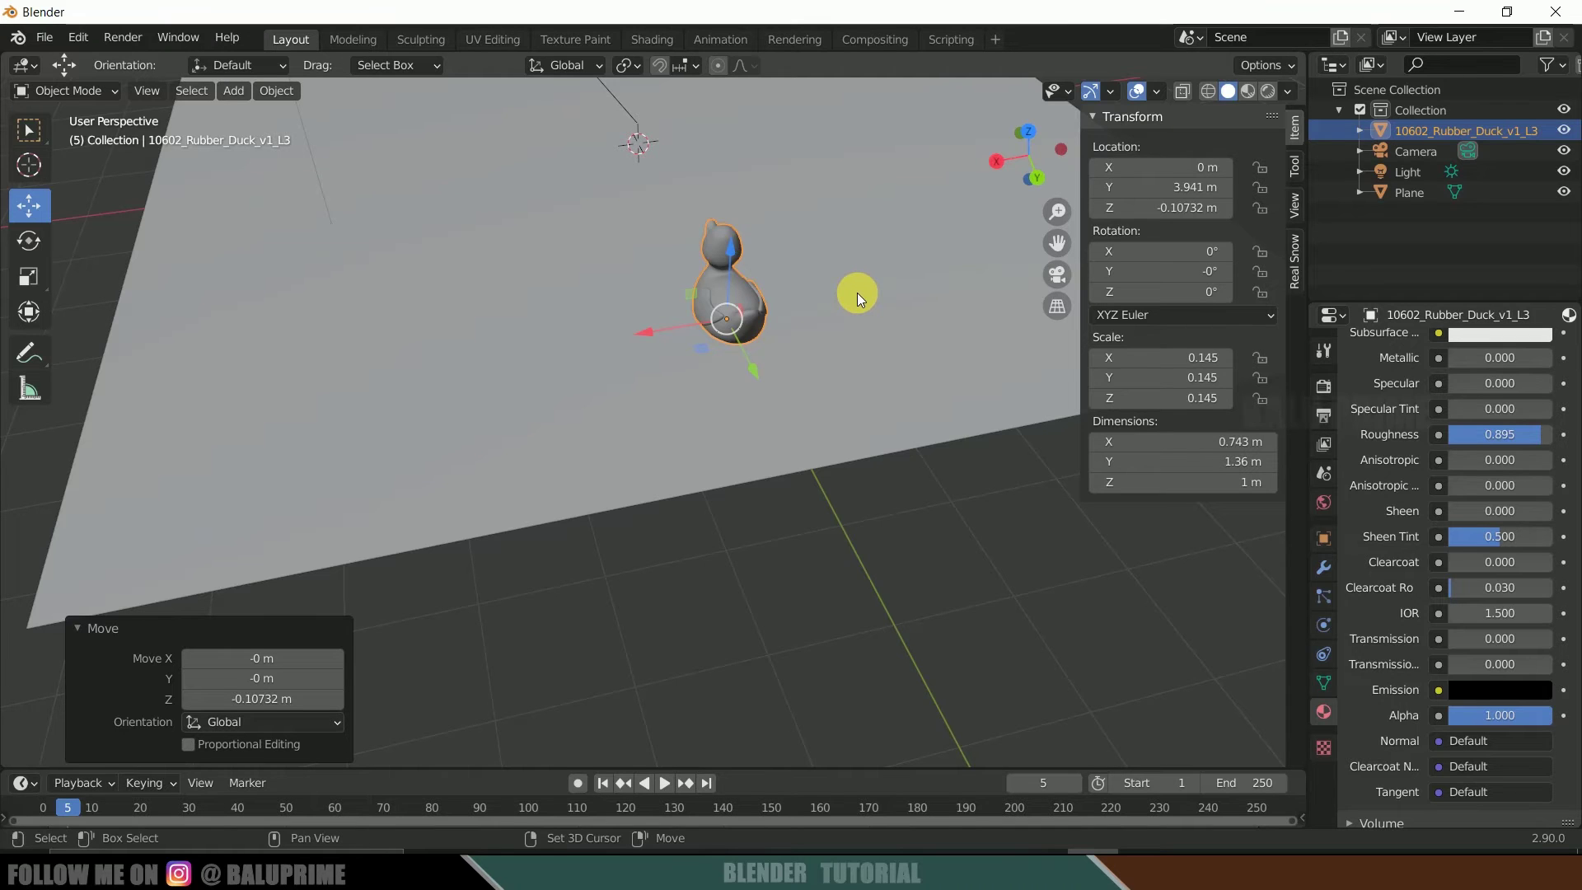
pyautogui.hotkey('shift', 'd')
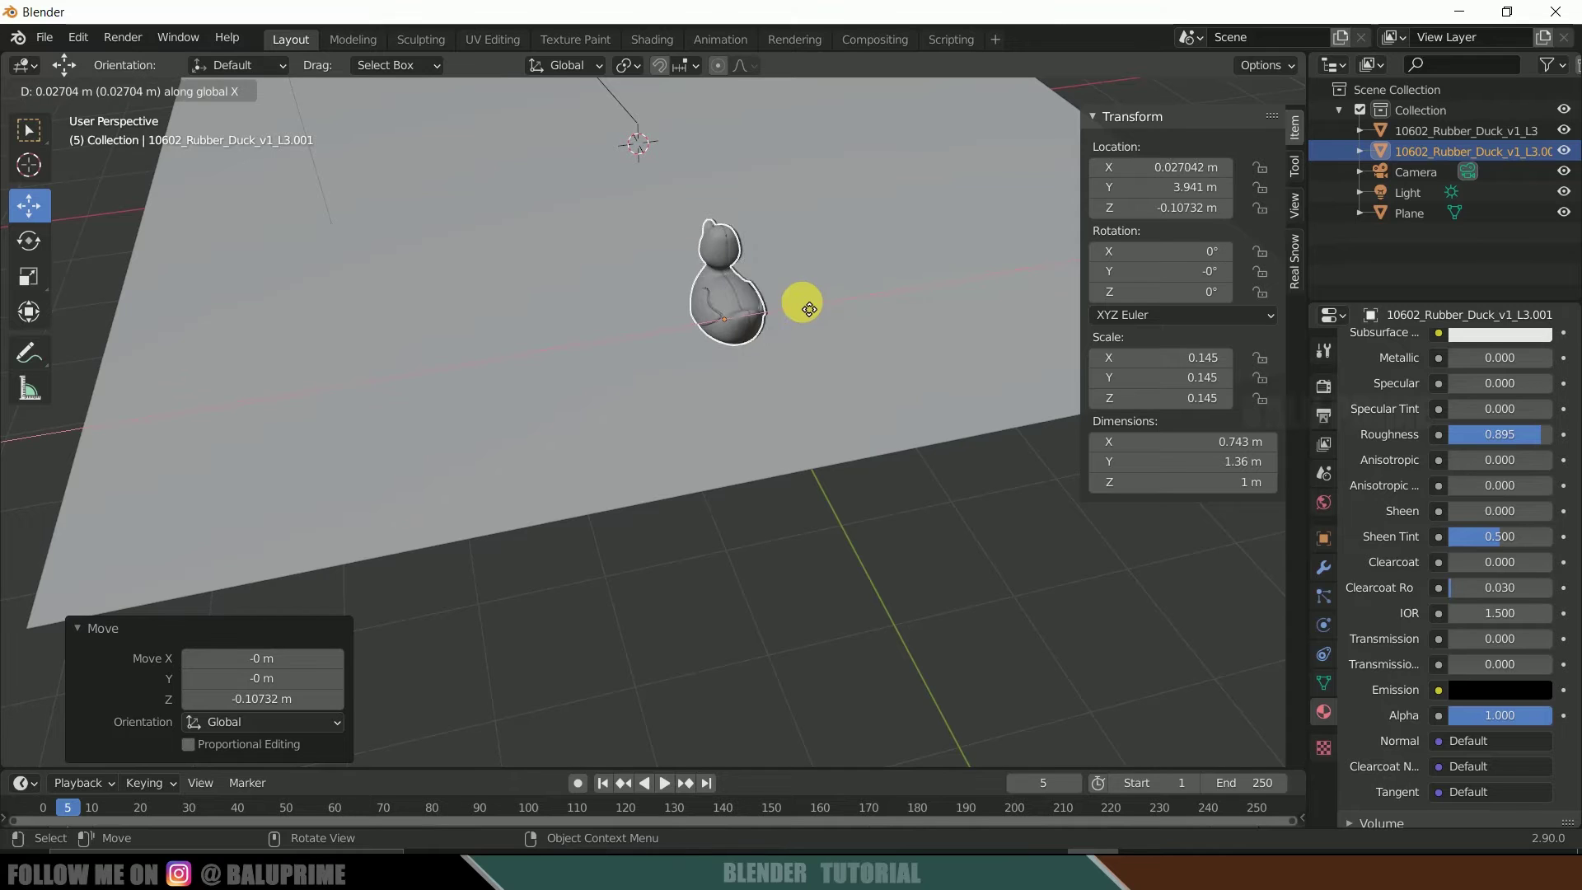
pyautogui.click(762, 312)
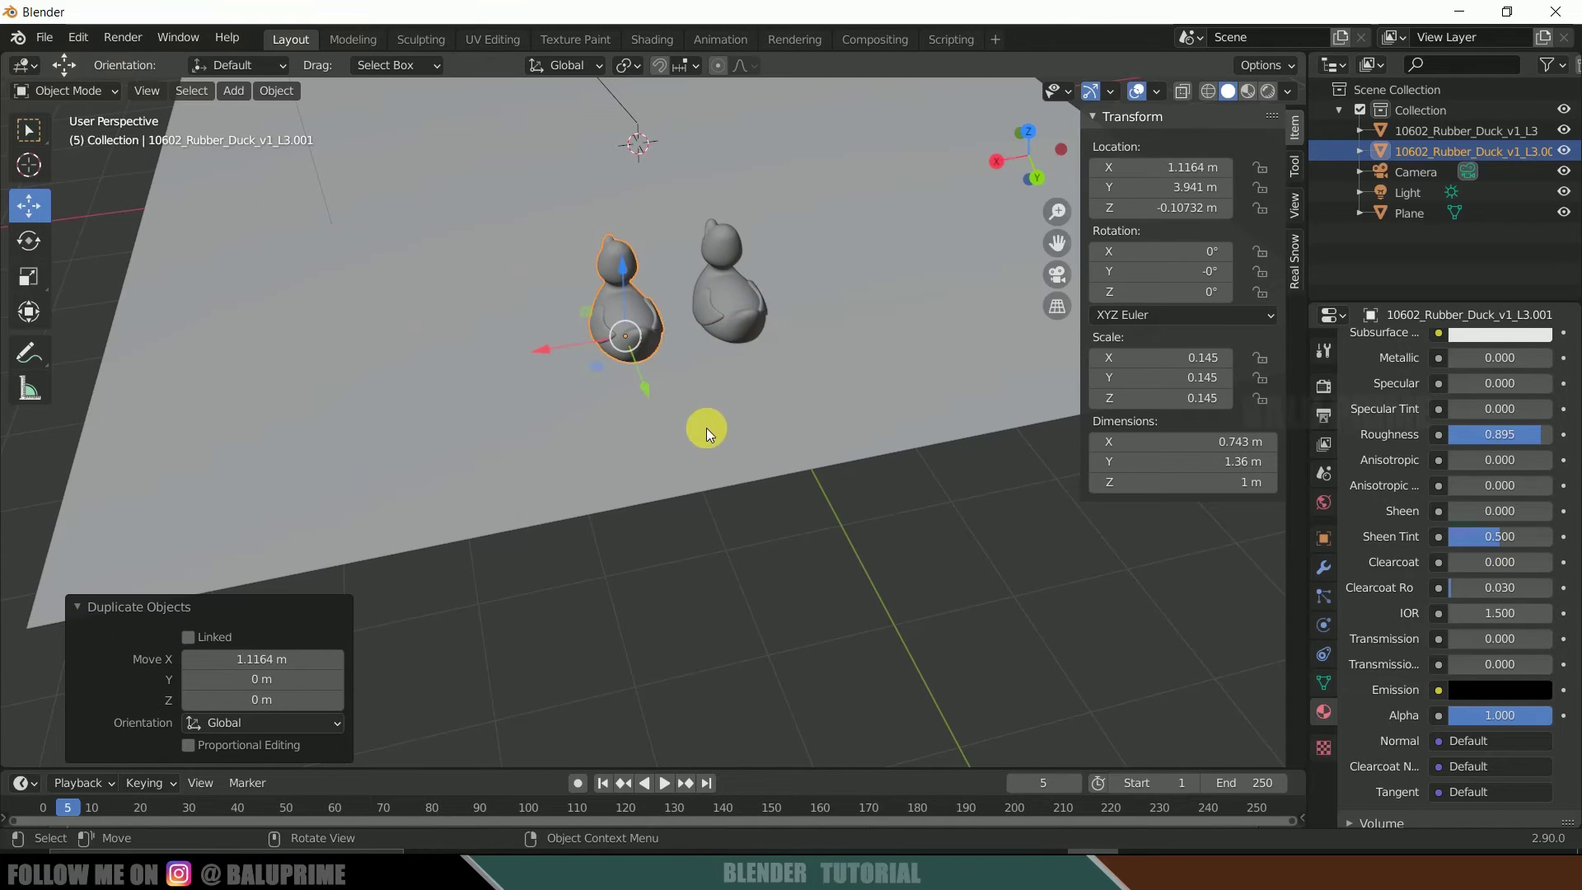
pyautogui.moveTo(705, 428); pyautogui.dragTo(769, 470, button='middle')
pyautogui.moveTo(660, 422); pyautogui.dragTo(754, 505)
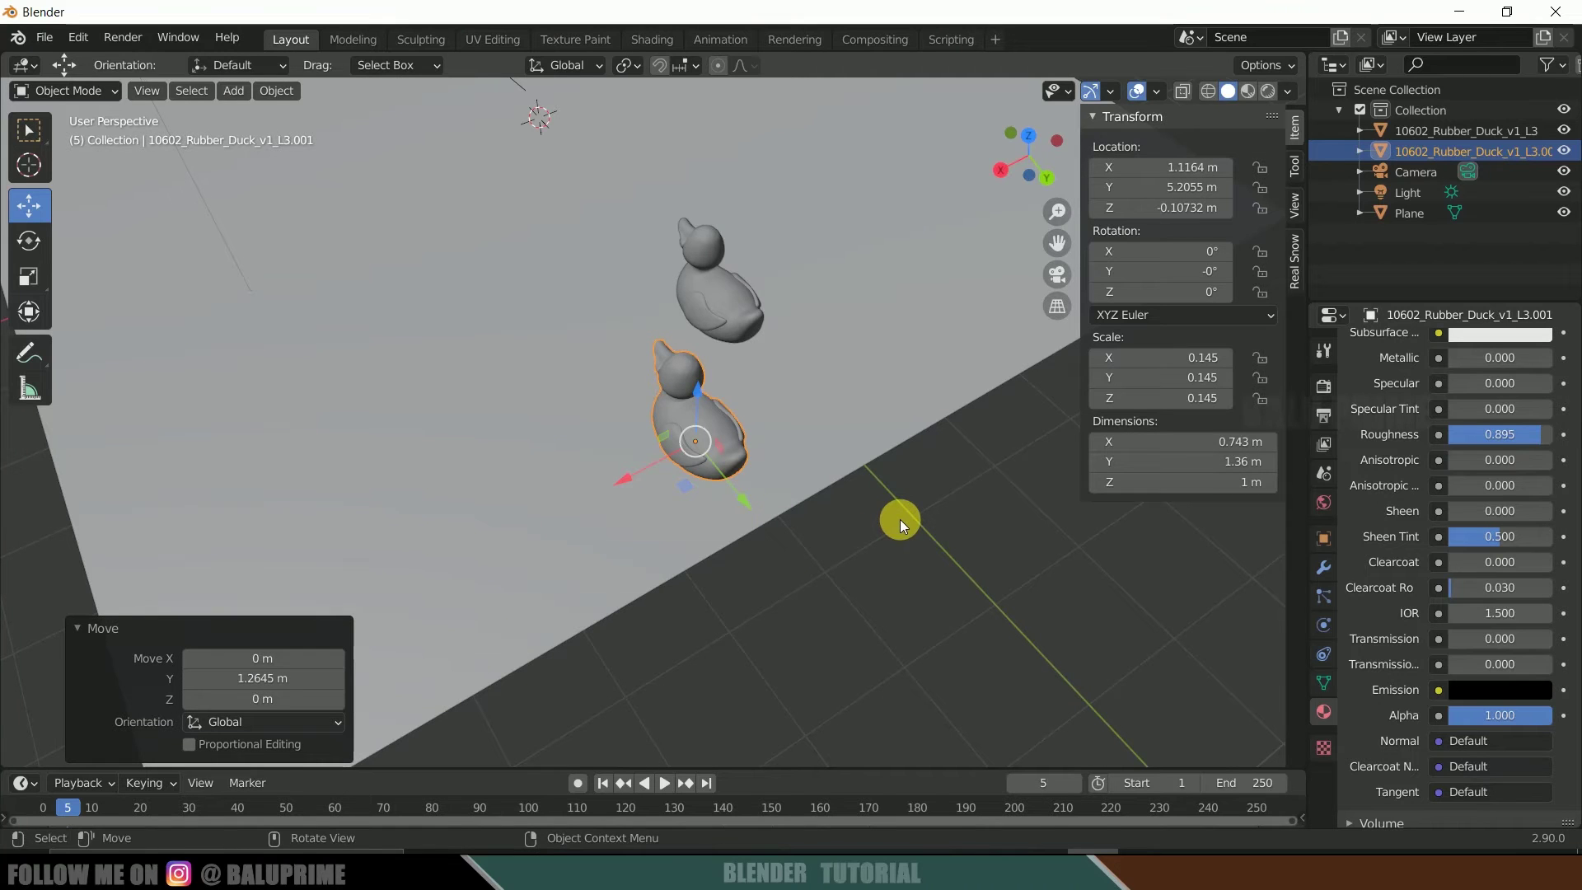
# - Scale the duck copy down uniformly to about 0.084 and raise it to about -0.065 m in Z
pyautogui.press('s')
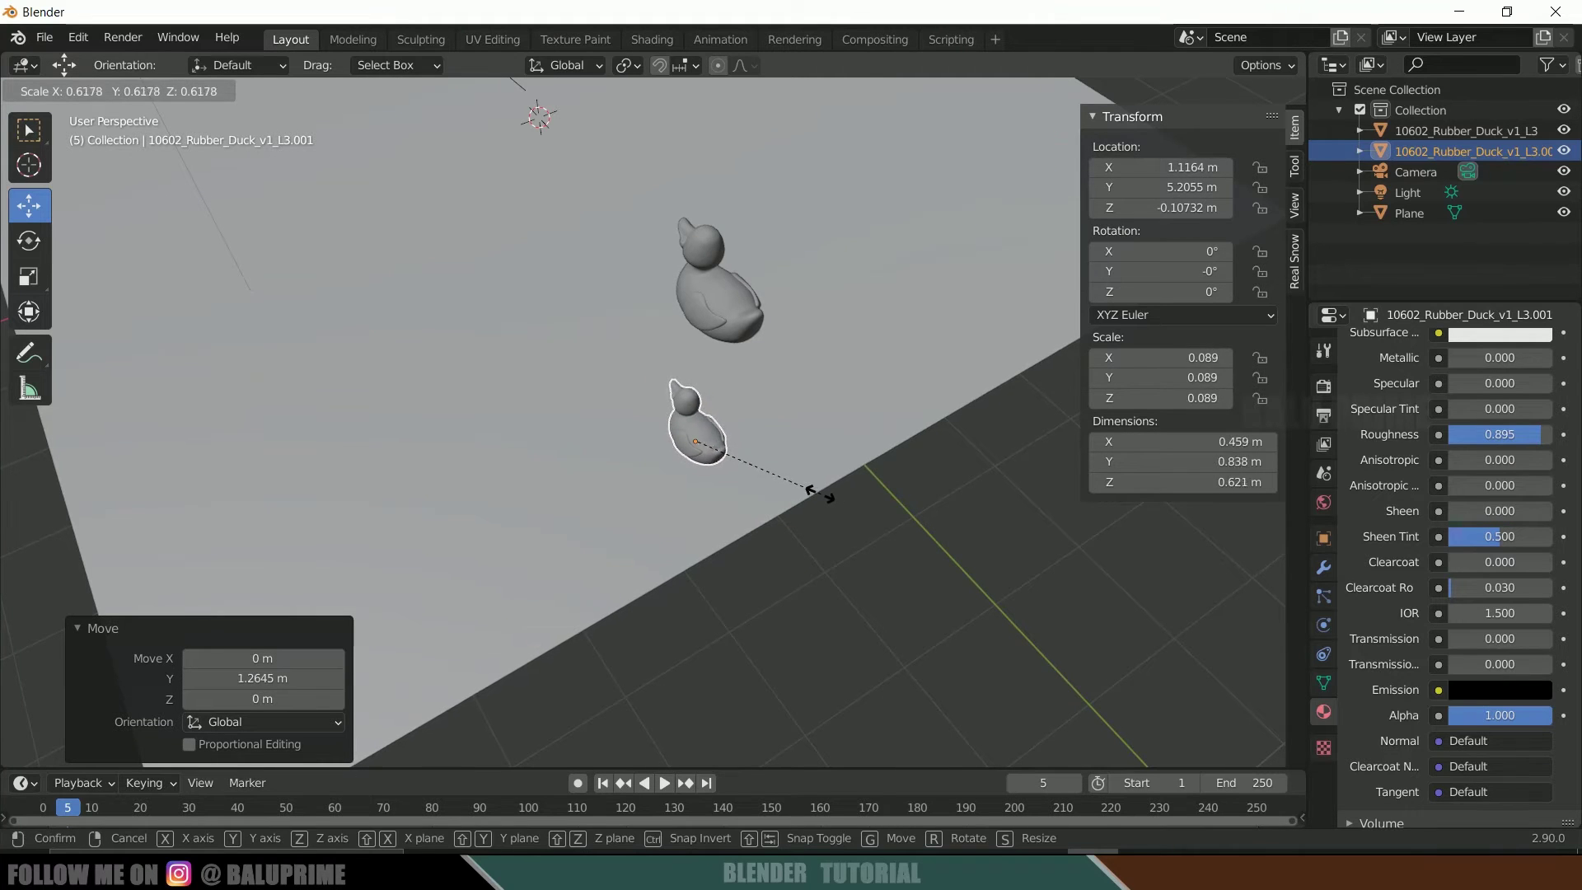
pyautogui.click(820, 492)
pyautogui.moveTo(813, 492); pyautogui.dragTo(922, 422, button='middle')
pyautogui.moveTo(721, 266); pyautogui.dragTo(725, 253)
# - Duplicate the small duck and shift the new copy about -2.08 m along X, to the other side of the large duck
pyautogui.moveTo(749, 277); pyautogui.dragTo(679, 417, button='middle')
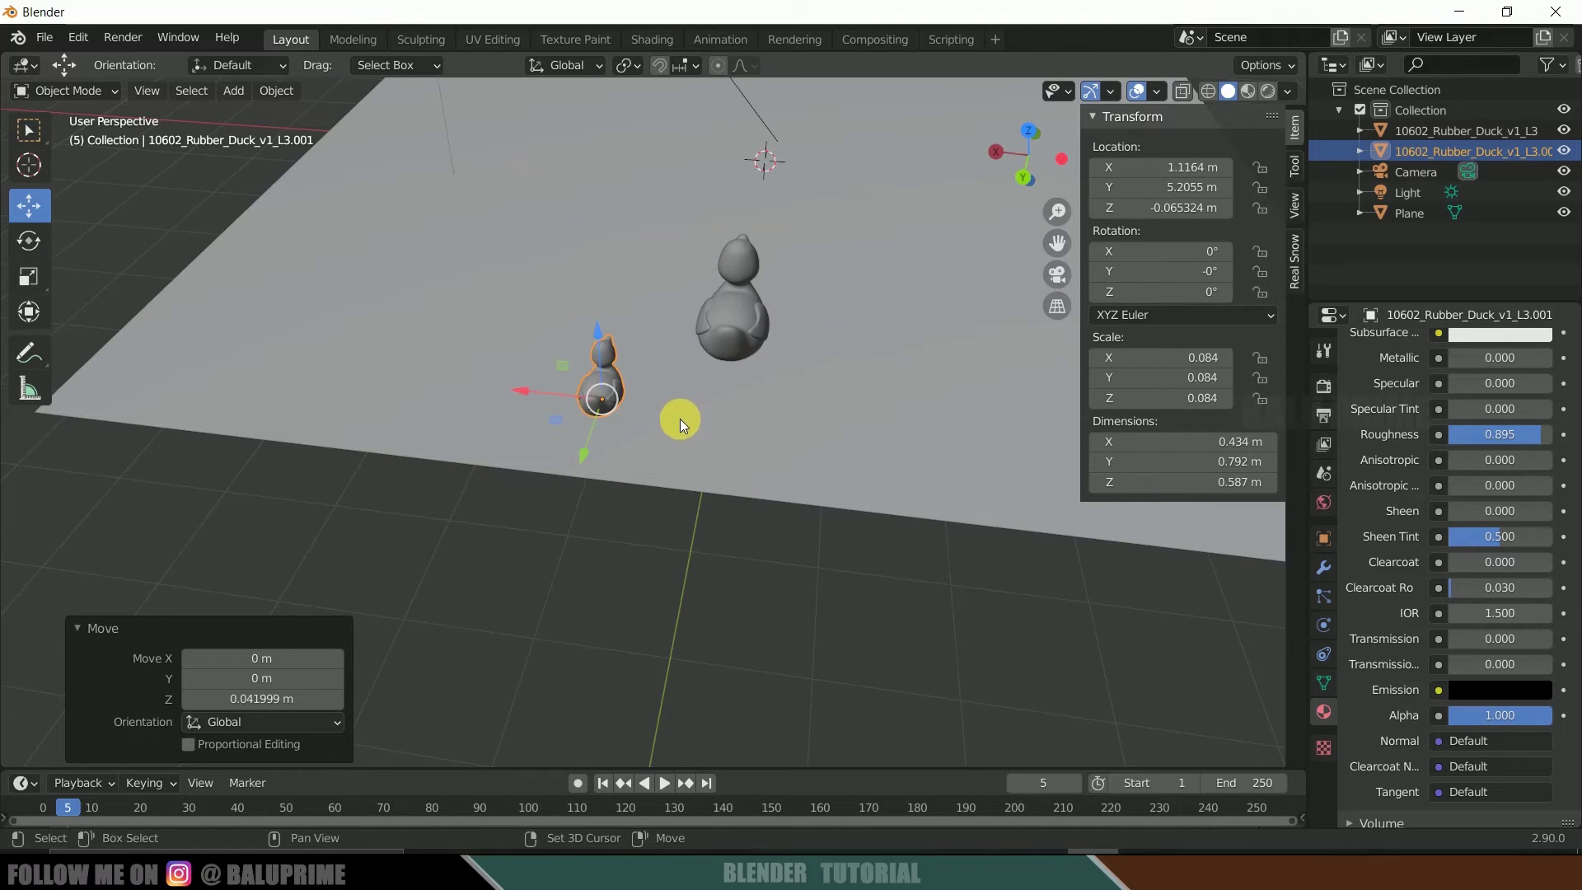
pyautogui.hotkey('shift', 'd')
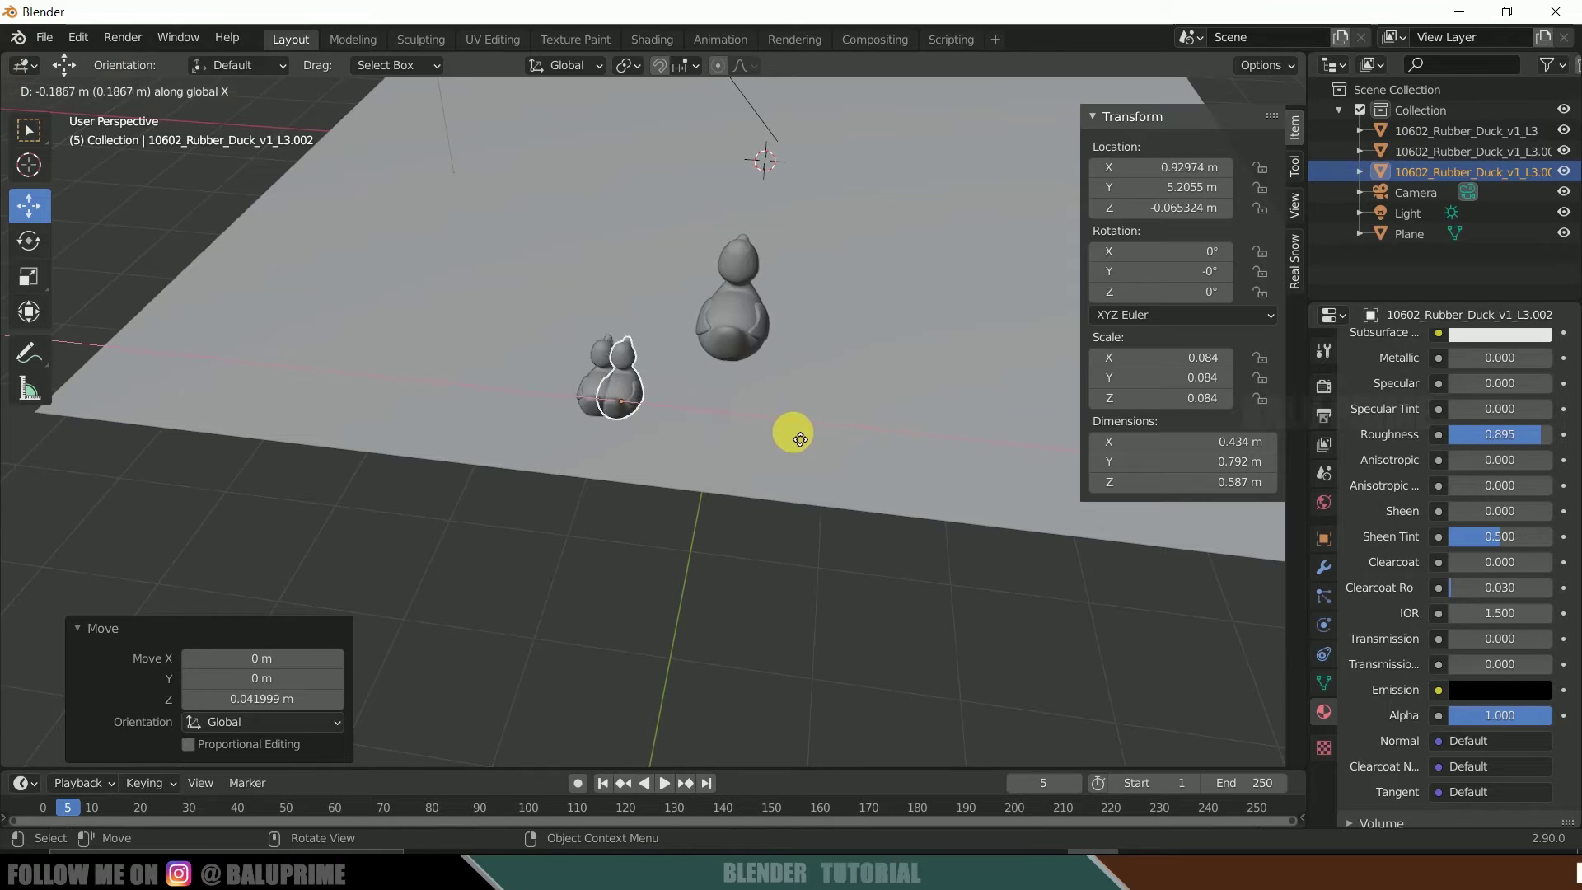
pyautogui.click(891, 445)
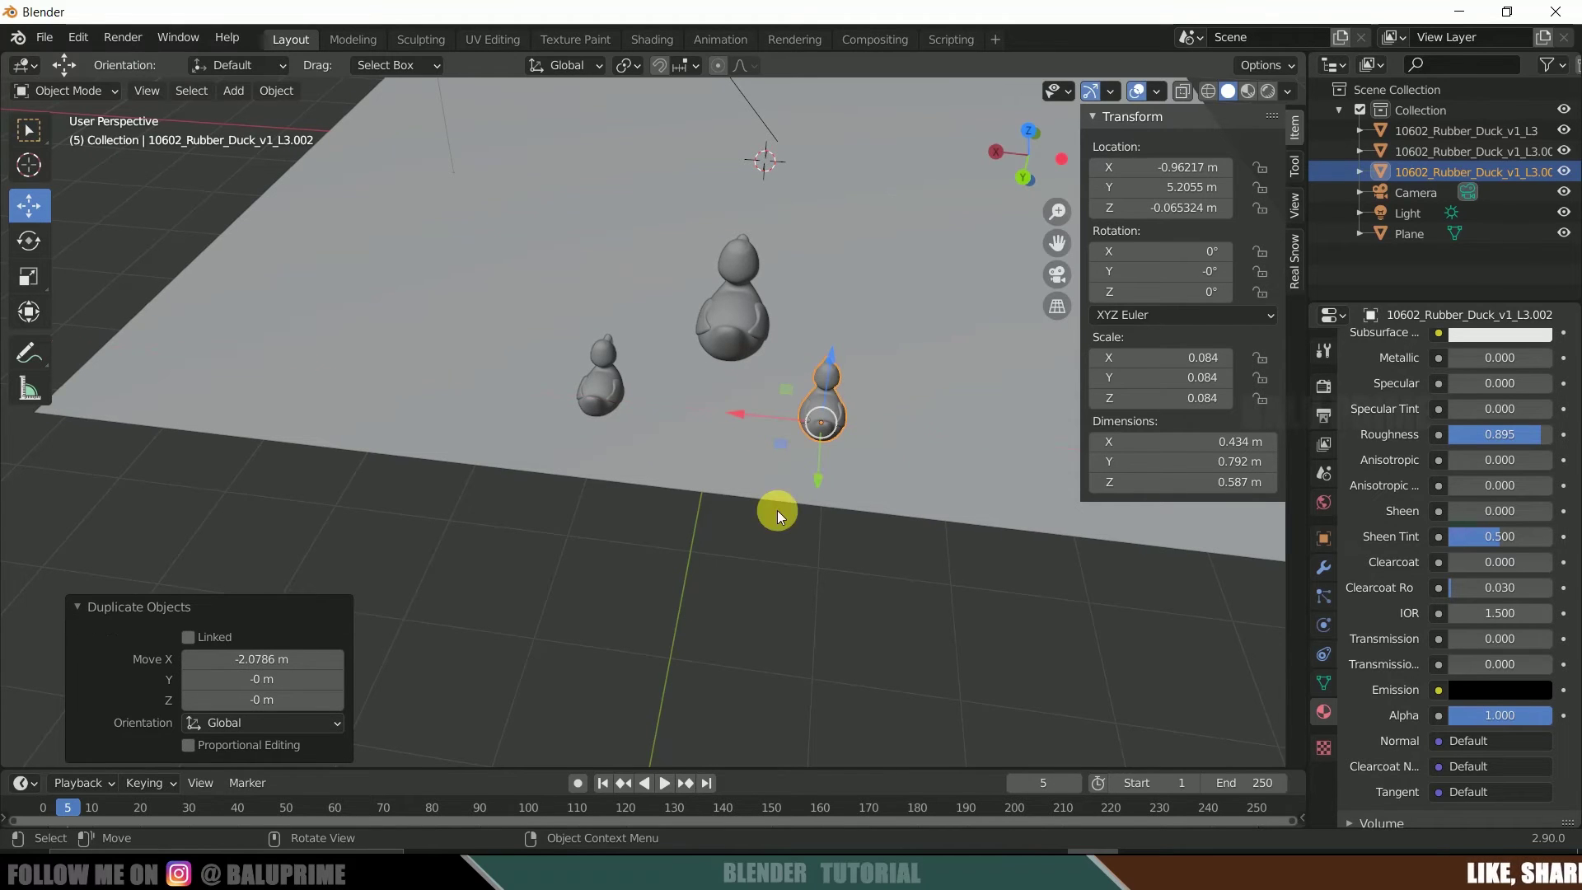
pyautogui.moveTo(662, 623); pyautogui.dragTo(863, 649, button='middle')
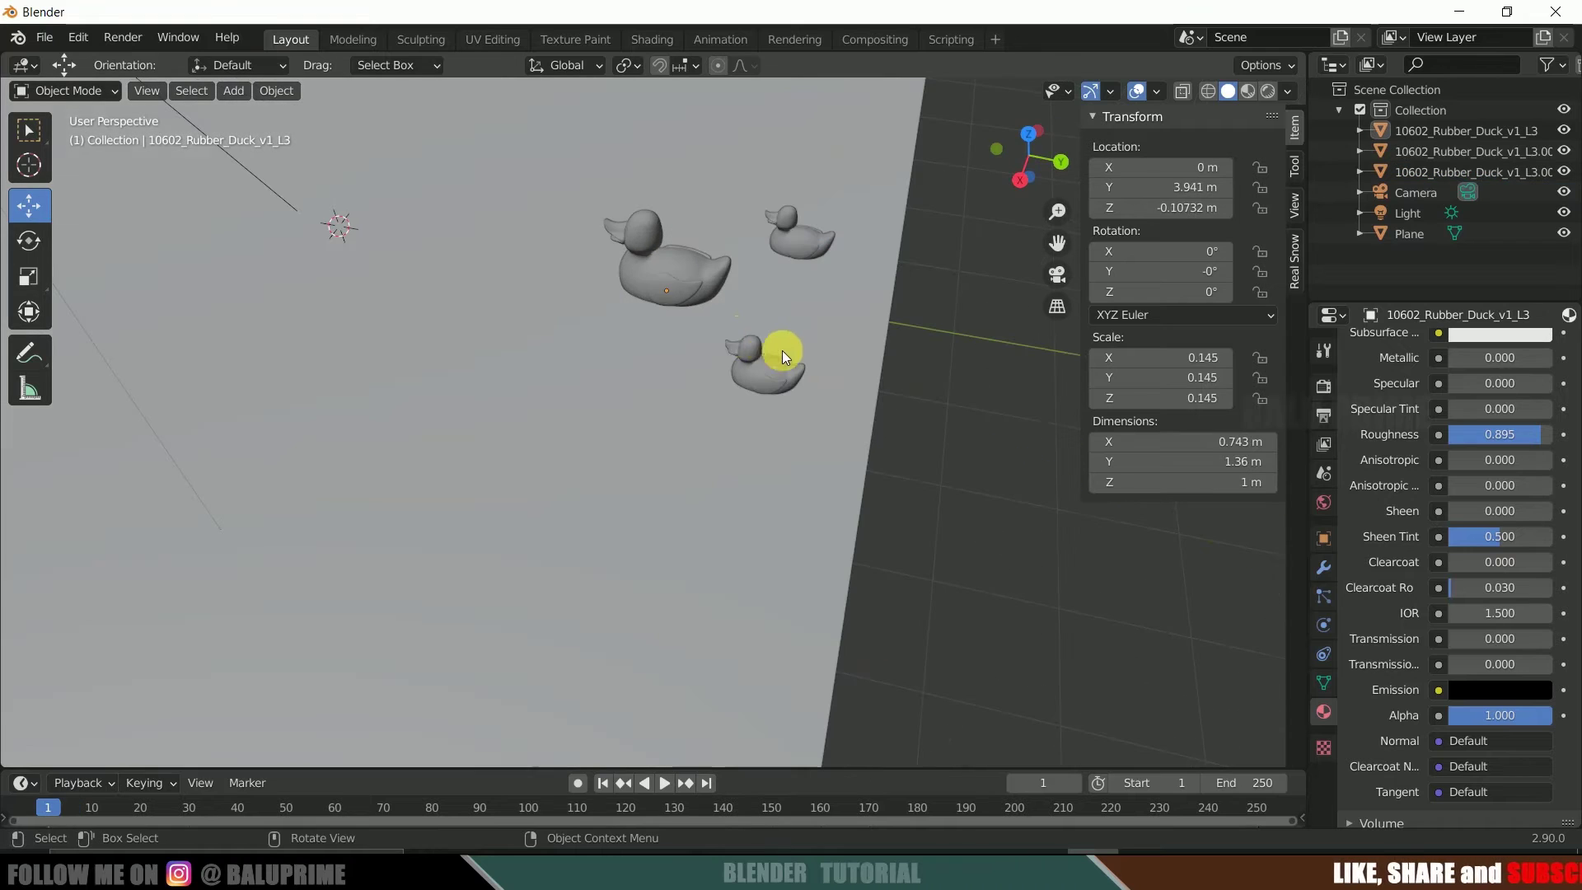
# - Select all three ducks and insert a Location keyframe for them at frame 1
pyautogui.click(655, 266)
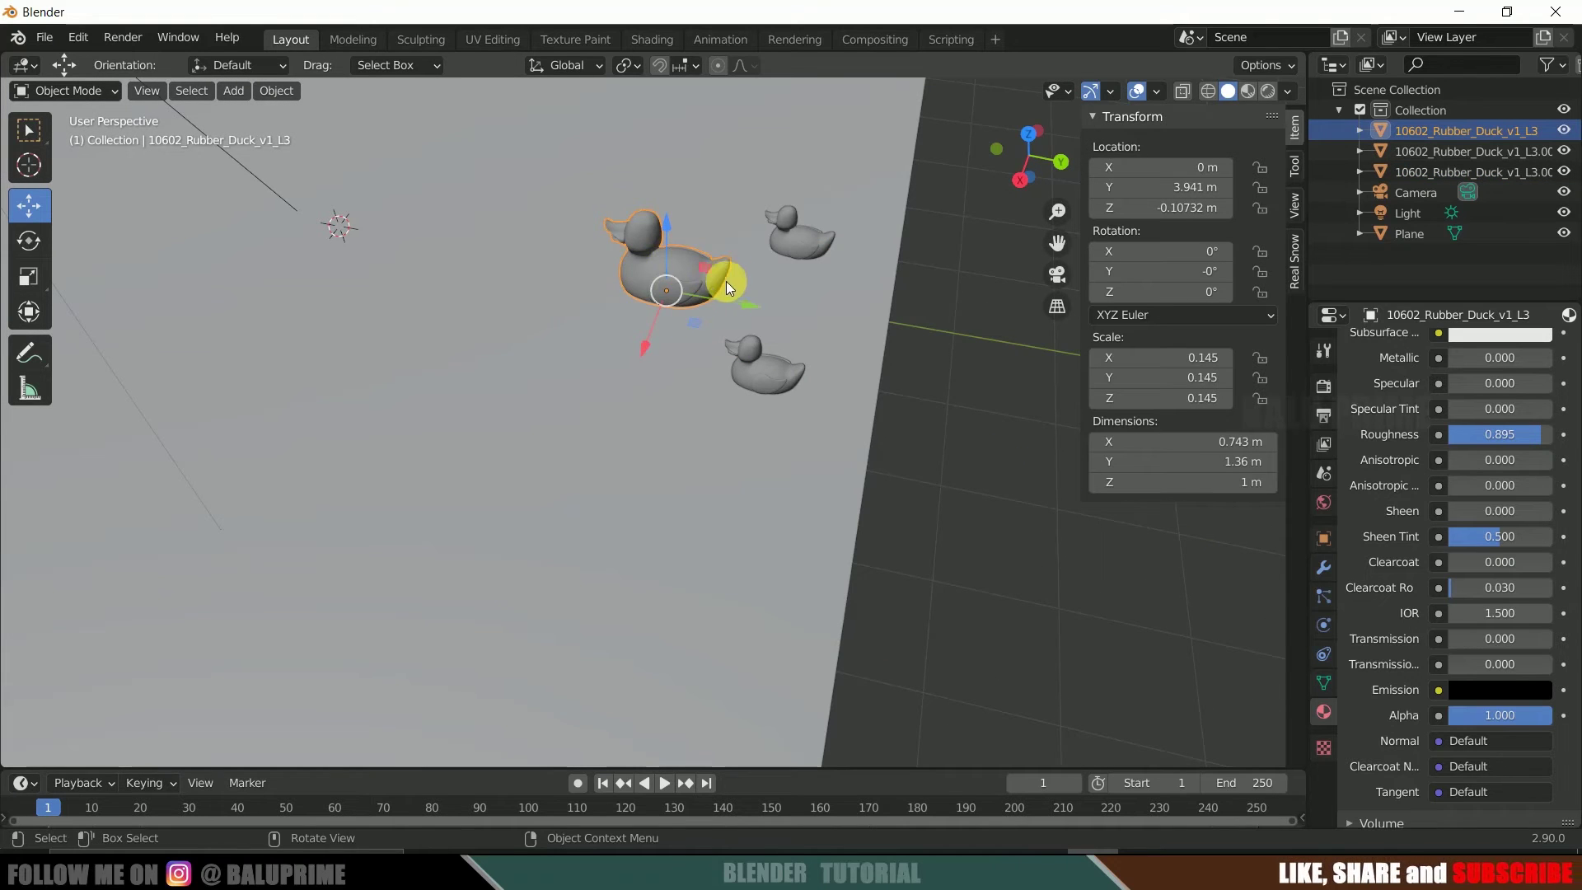
pyautogui.keyDown('shift'); pyautogui.click(778, 234); pyautogui.keyUp('shift')
pyautogui.keyDown('shift'); pyautogui.click(761, 379); pyautogui.keyUp('shift')
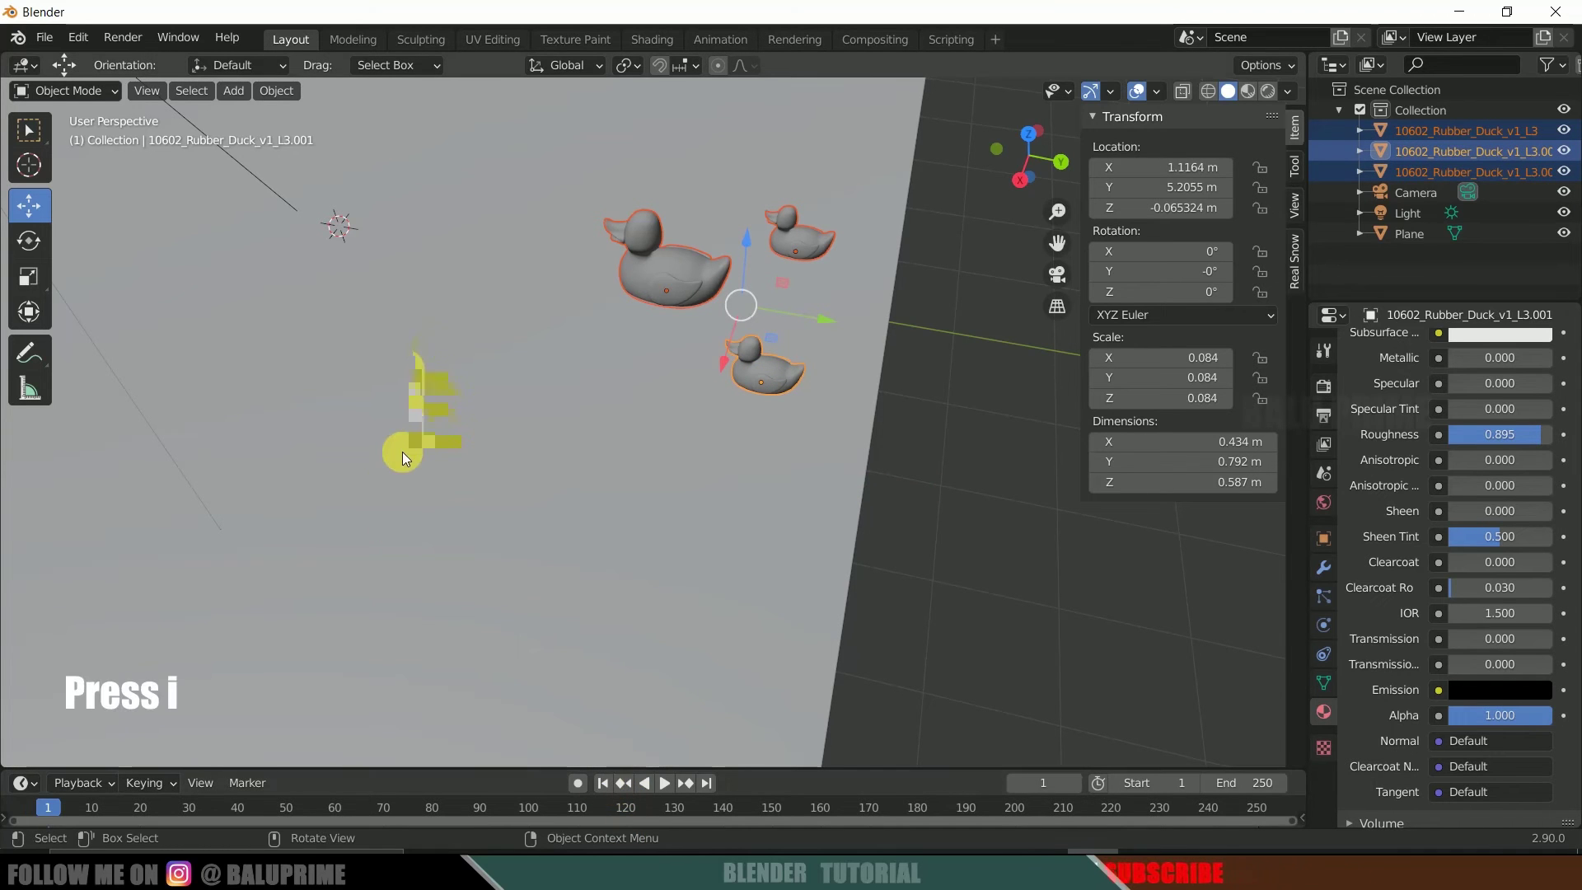
pyautogui.press('i')
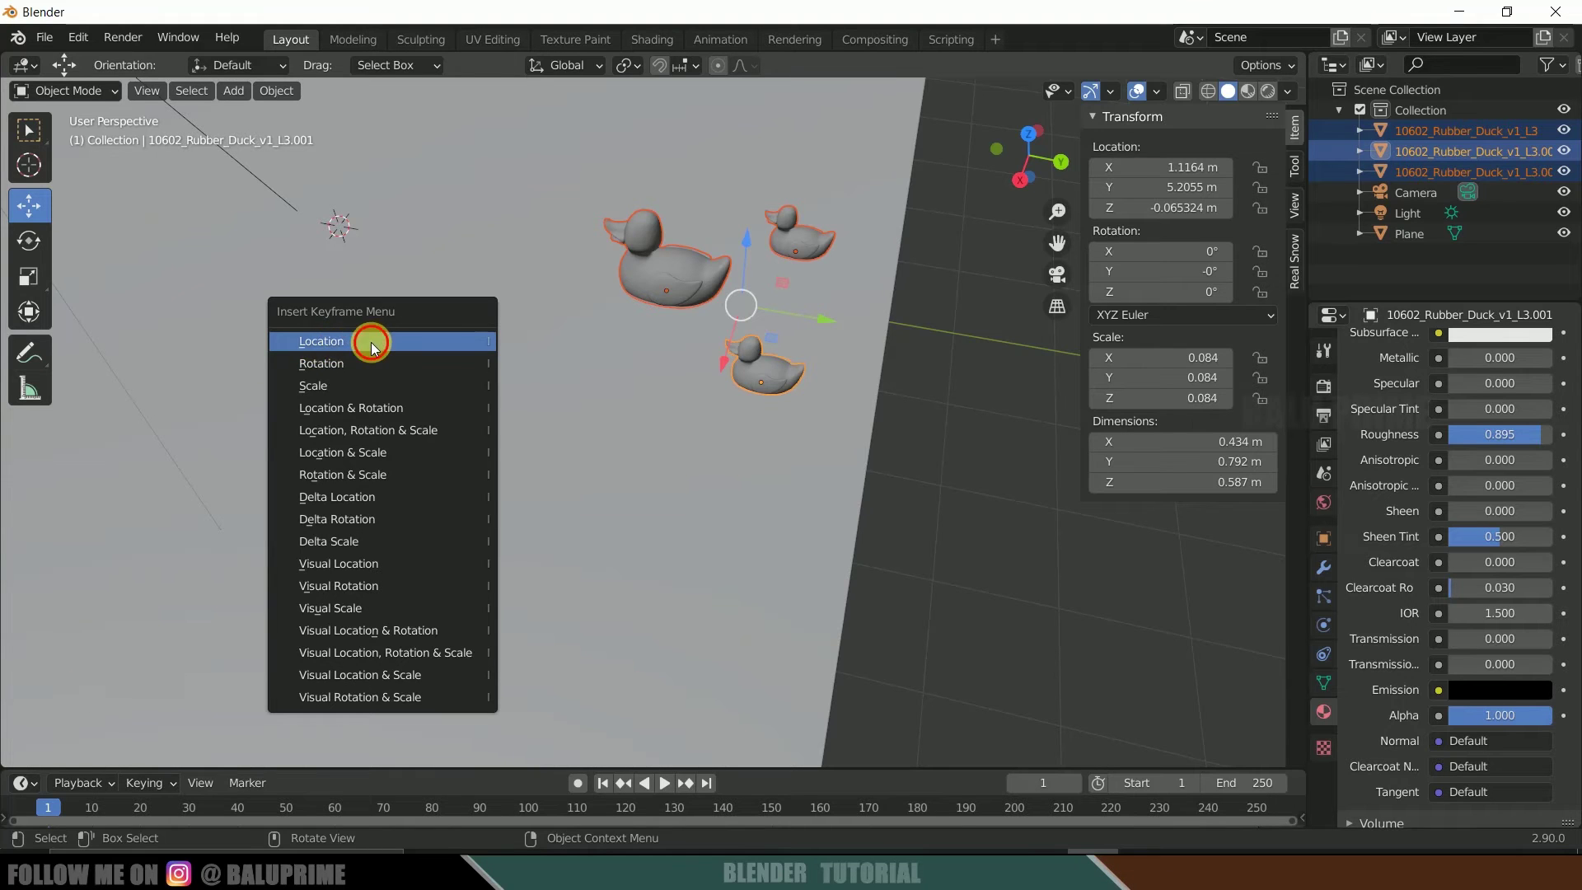
pyautogui.click(318, 343)
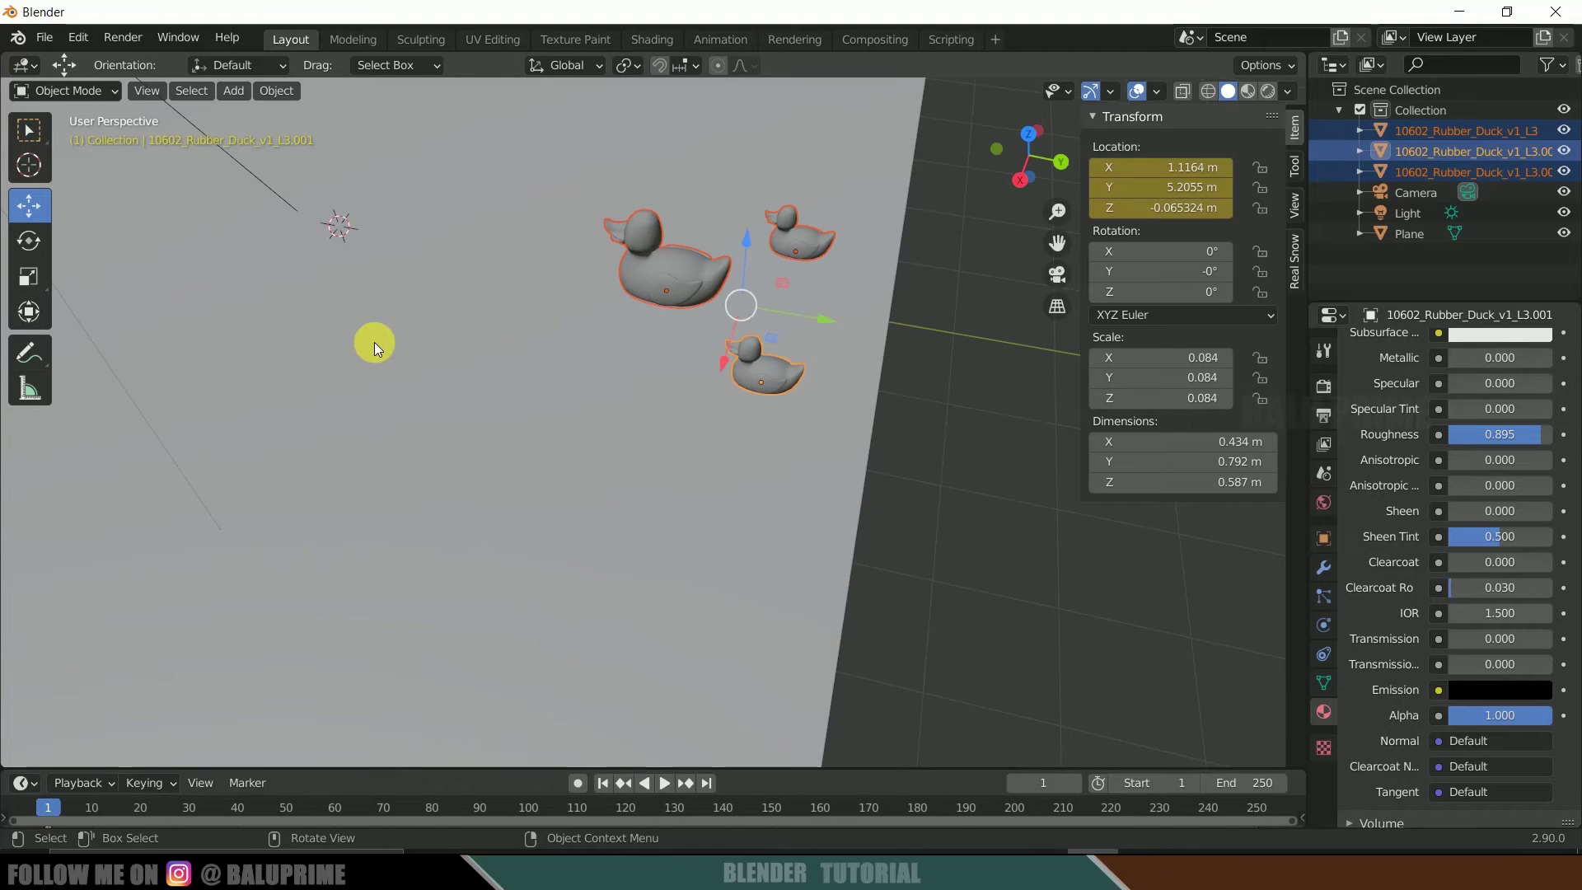
# - At frame 250, move the three ducks about -9.15 m along Y across the plane and insert a Location keyframe
pyautogui.click(707, 784)
pyautogui.scroll(-3, 690, 605)
pyautogui.moveTo(691, 605); pyautogui.dragTo(714, 562, button='middle')
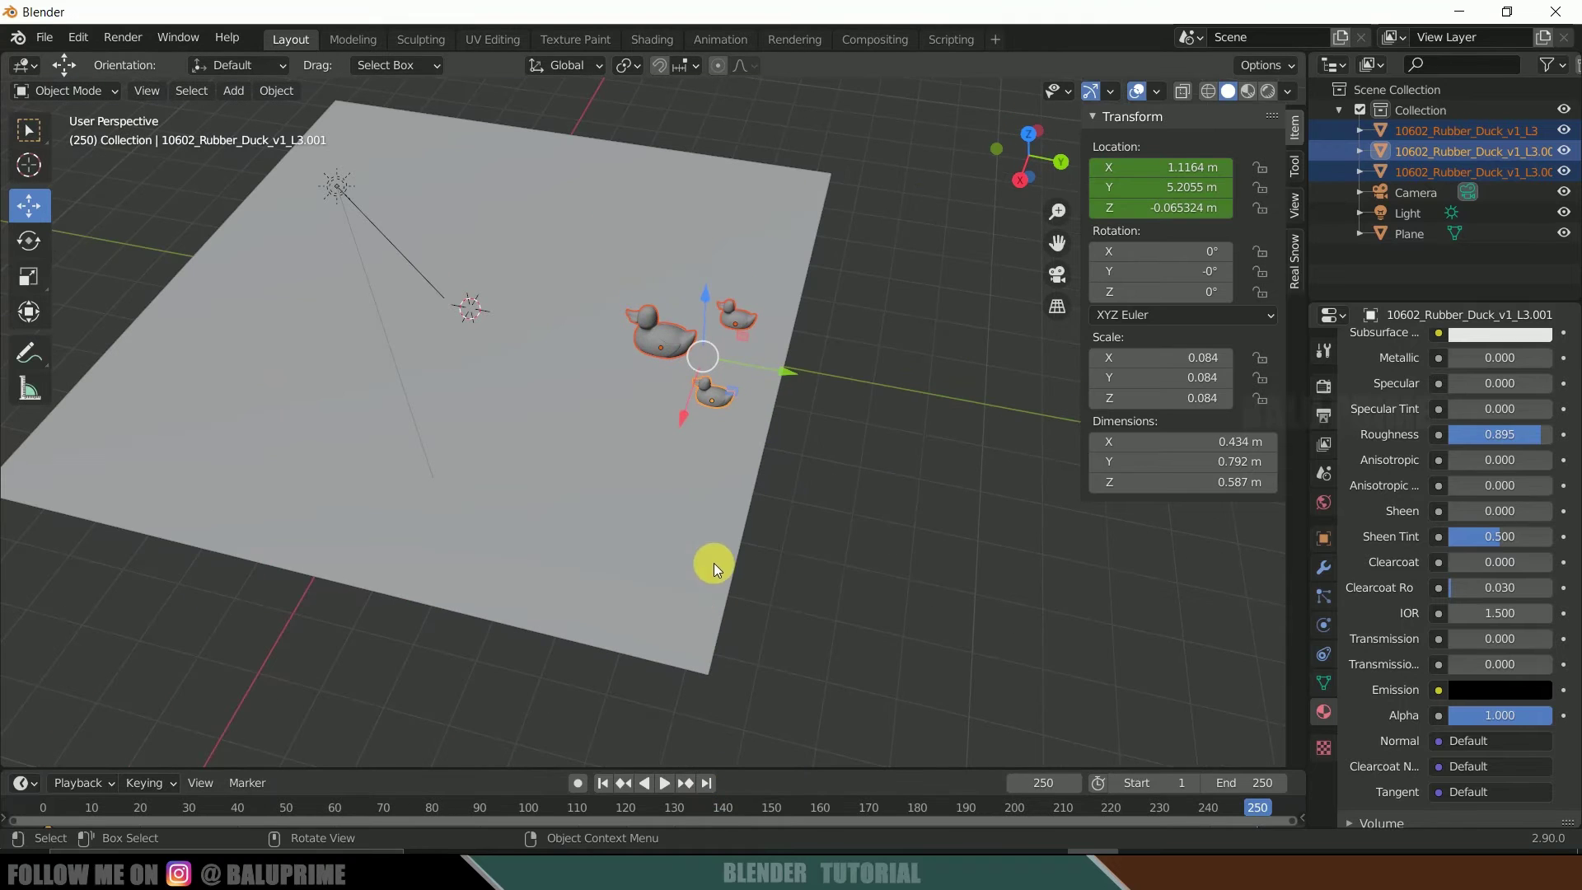
pyautogui.moveTo(788, 373); pyautogui.dragTo(353, 312)
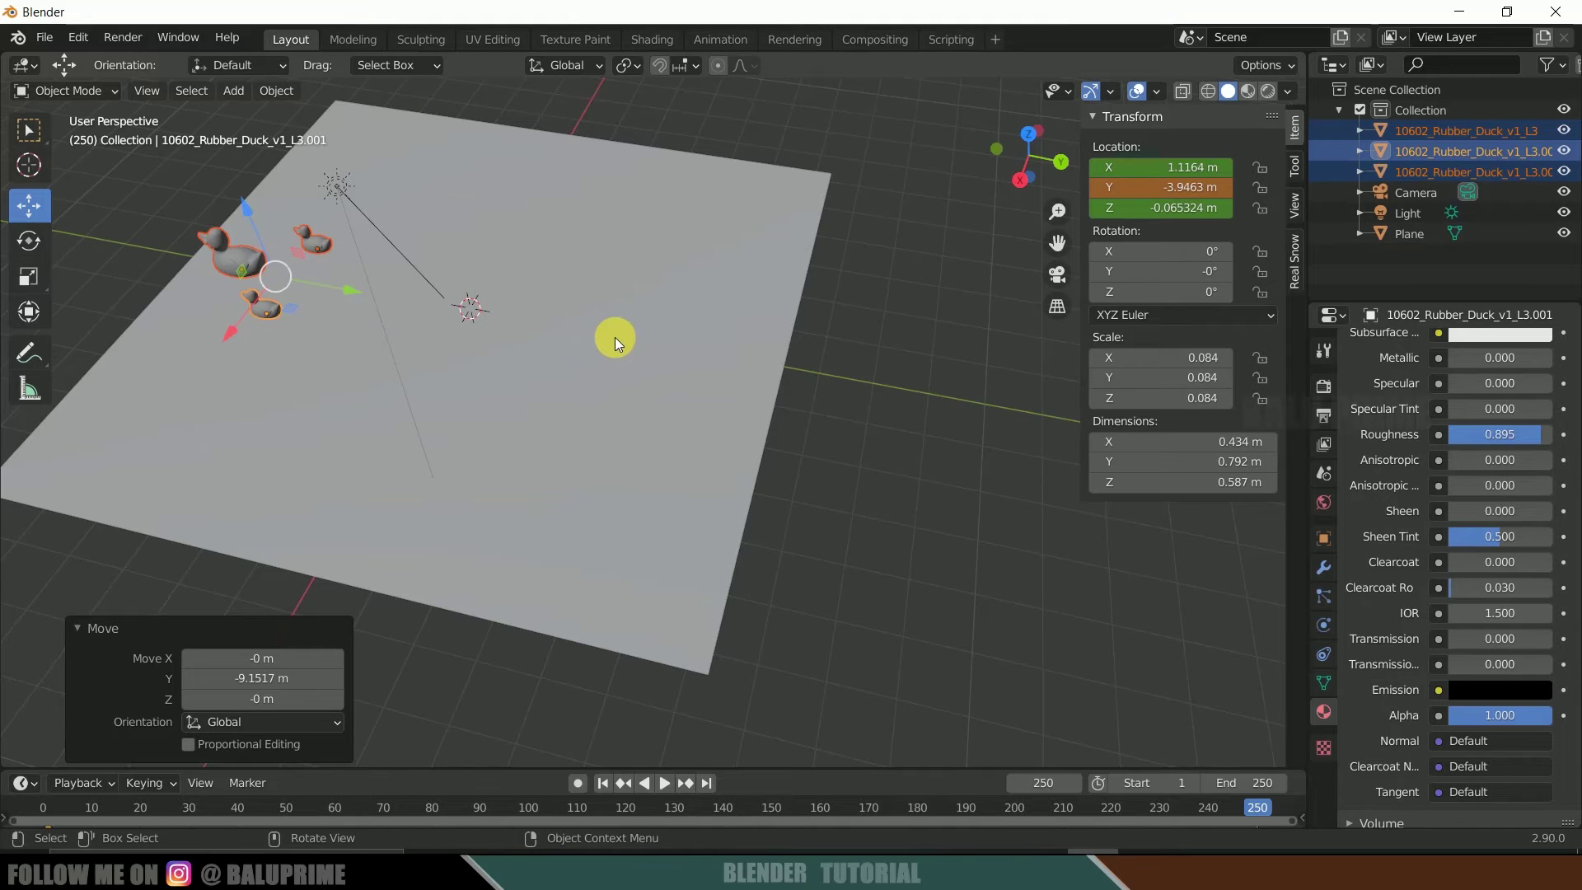
pyautogui.press('i')
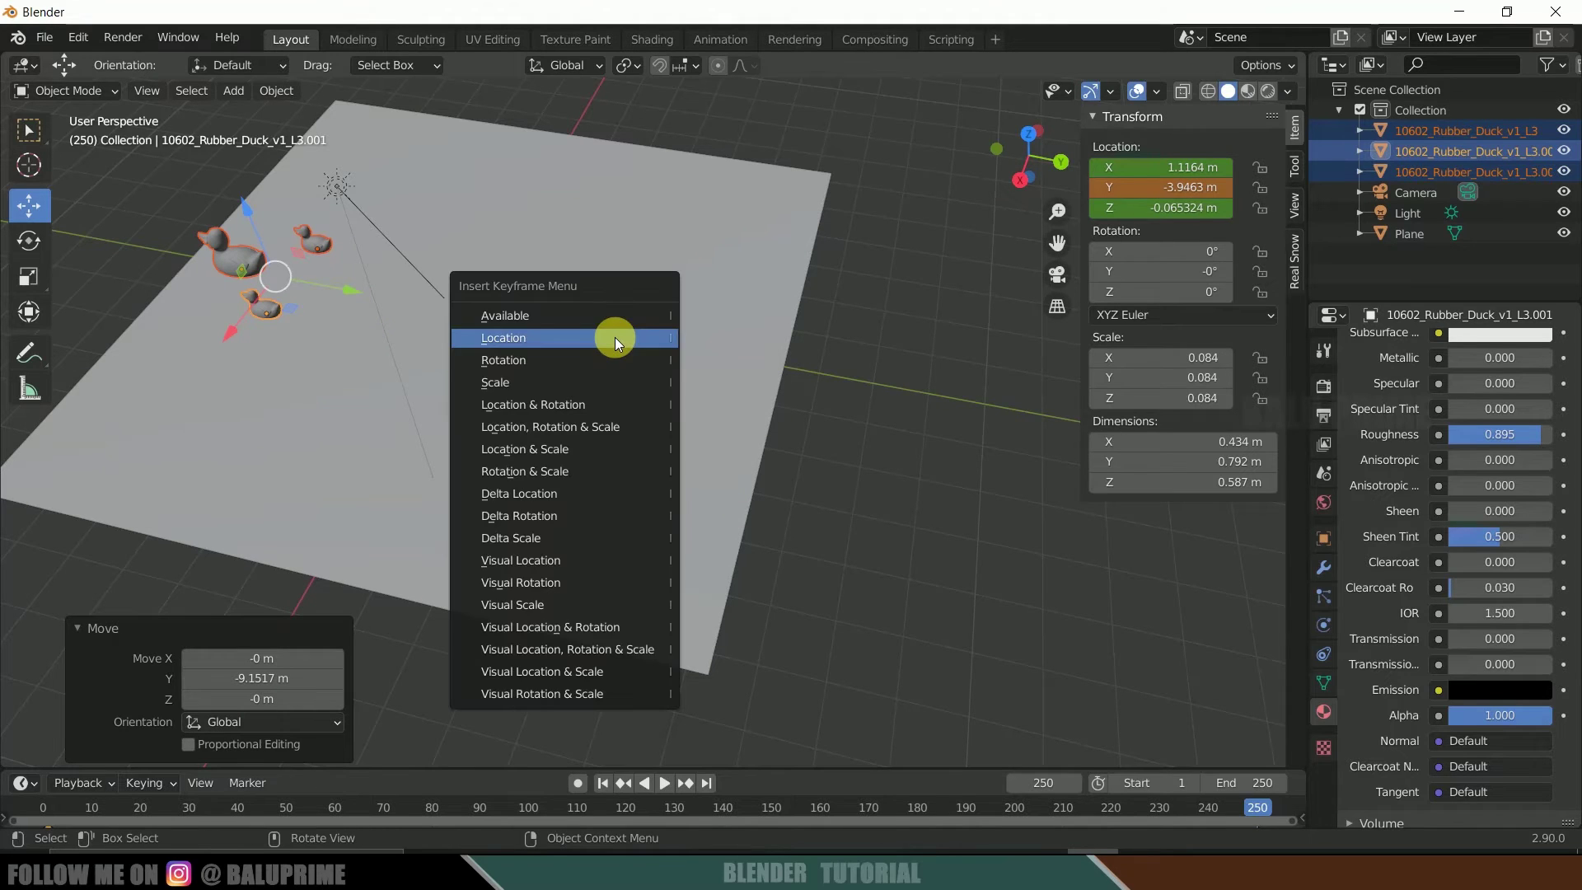
pyautogui.click(504, 340)
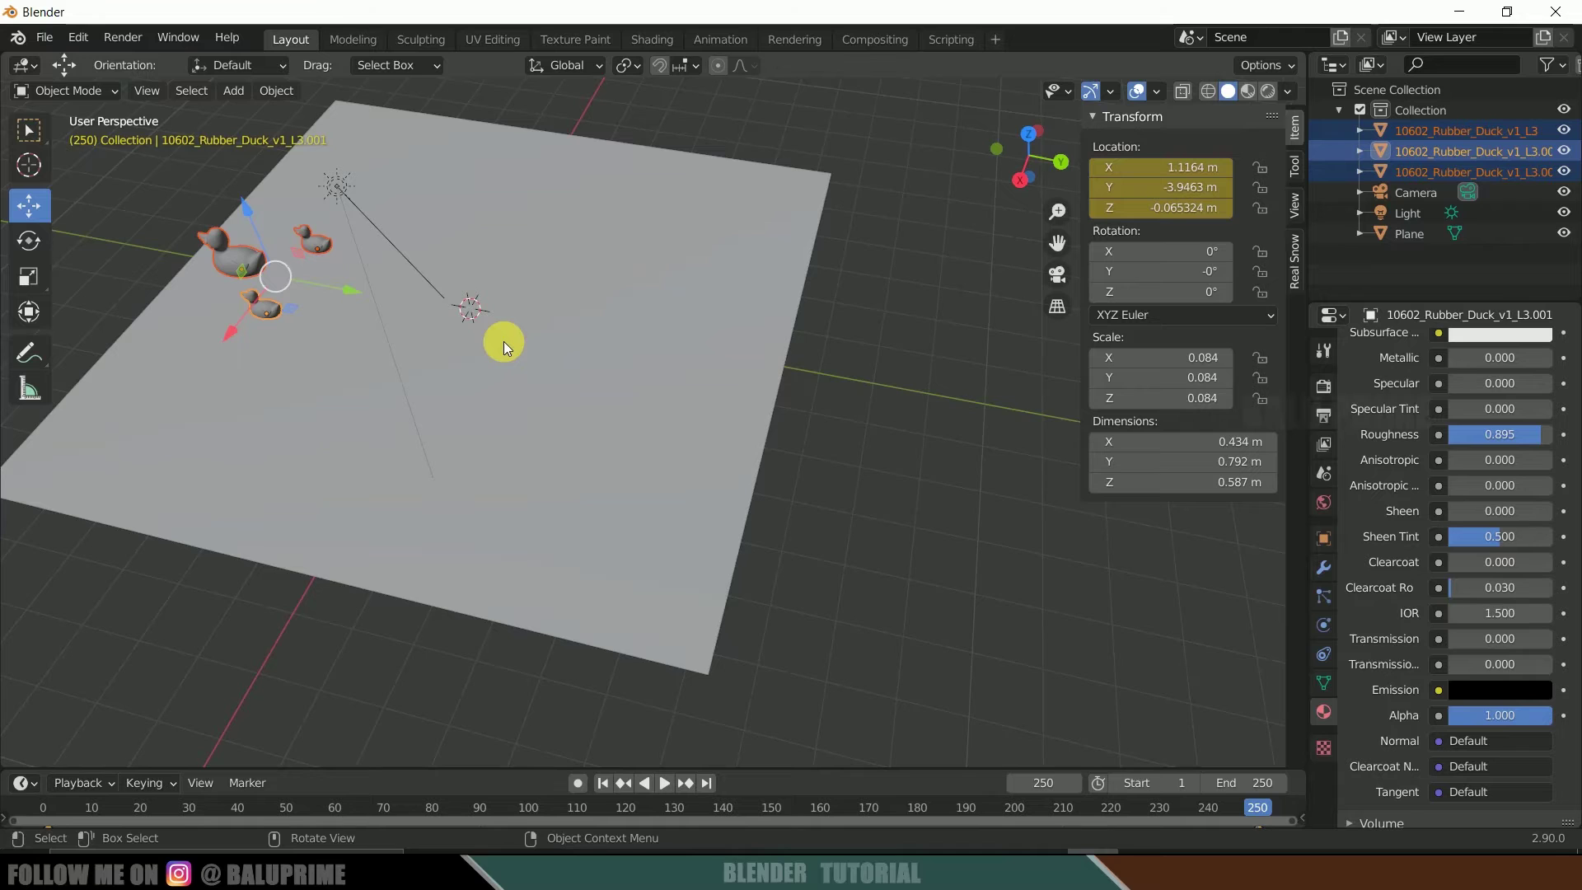
# - Set the ducks' keyframe interpolation to Linear in the Graph Editor and return to the 3D Viewport
pyautogui.click(31, 66)
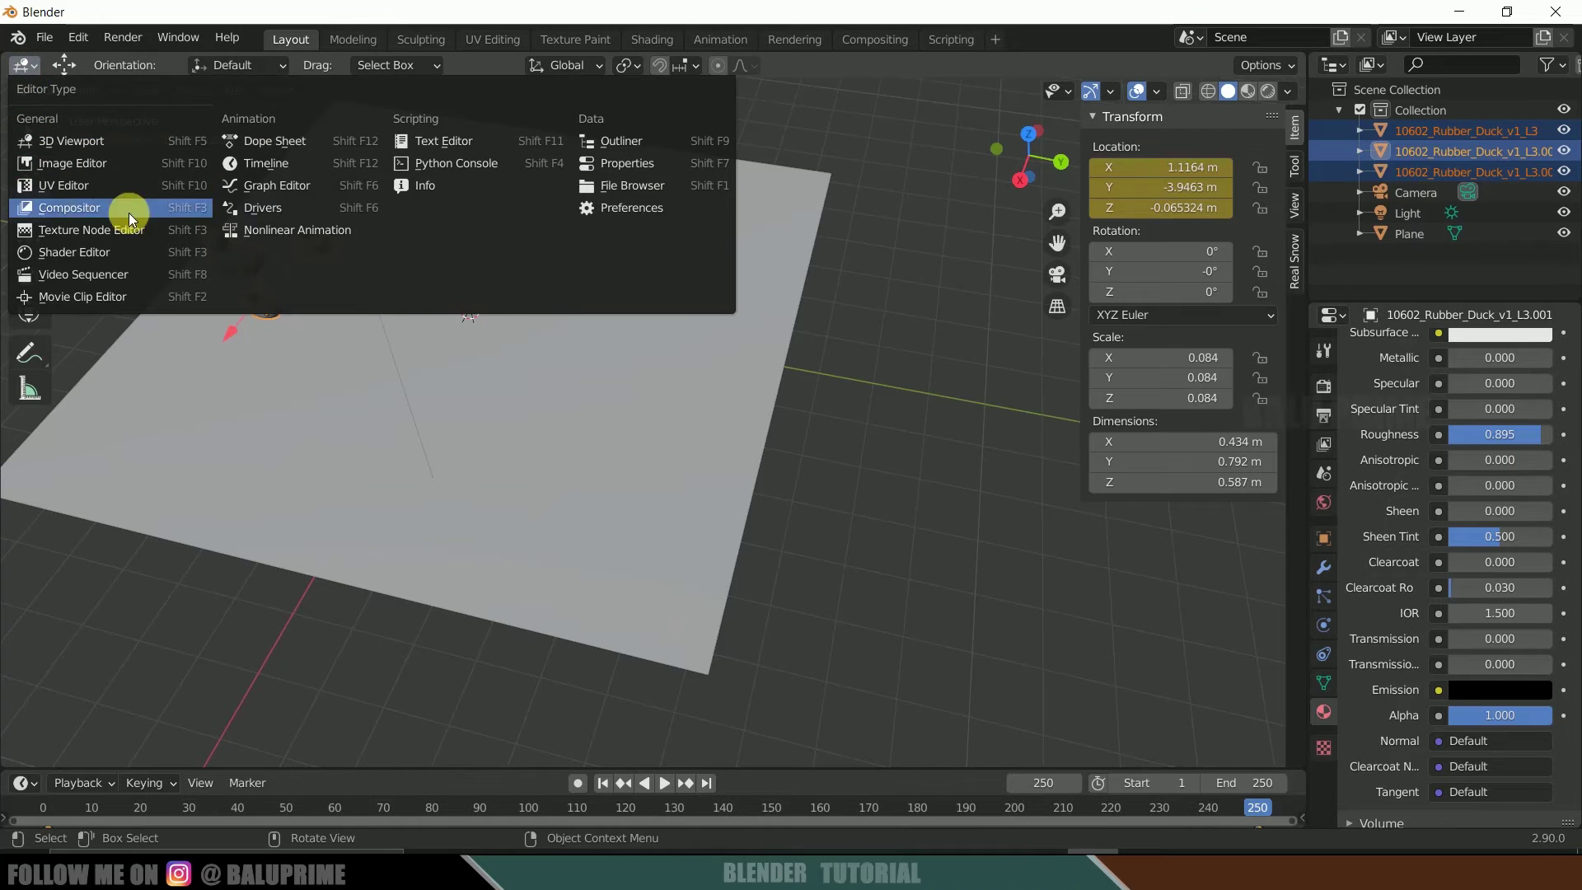
pyautogui.click(255, 193)
pyautogui.click(262, 65)
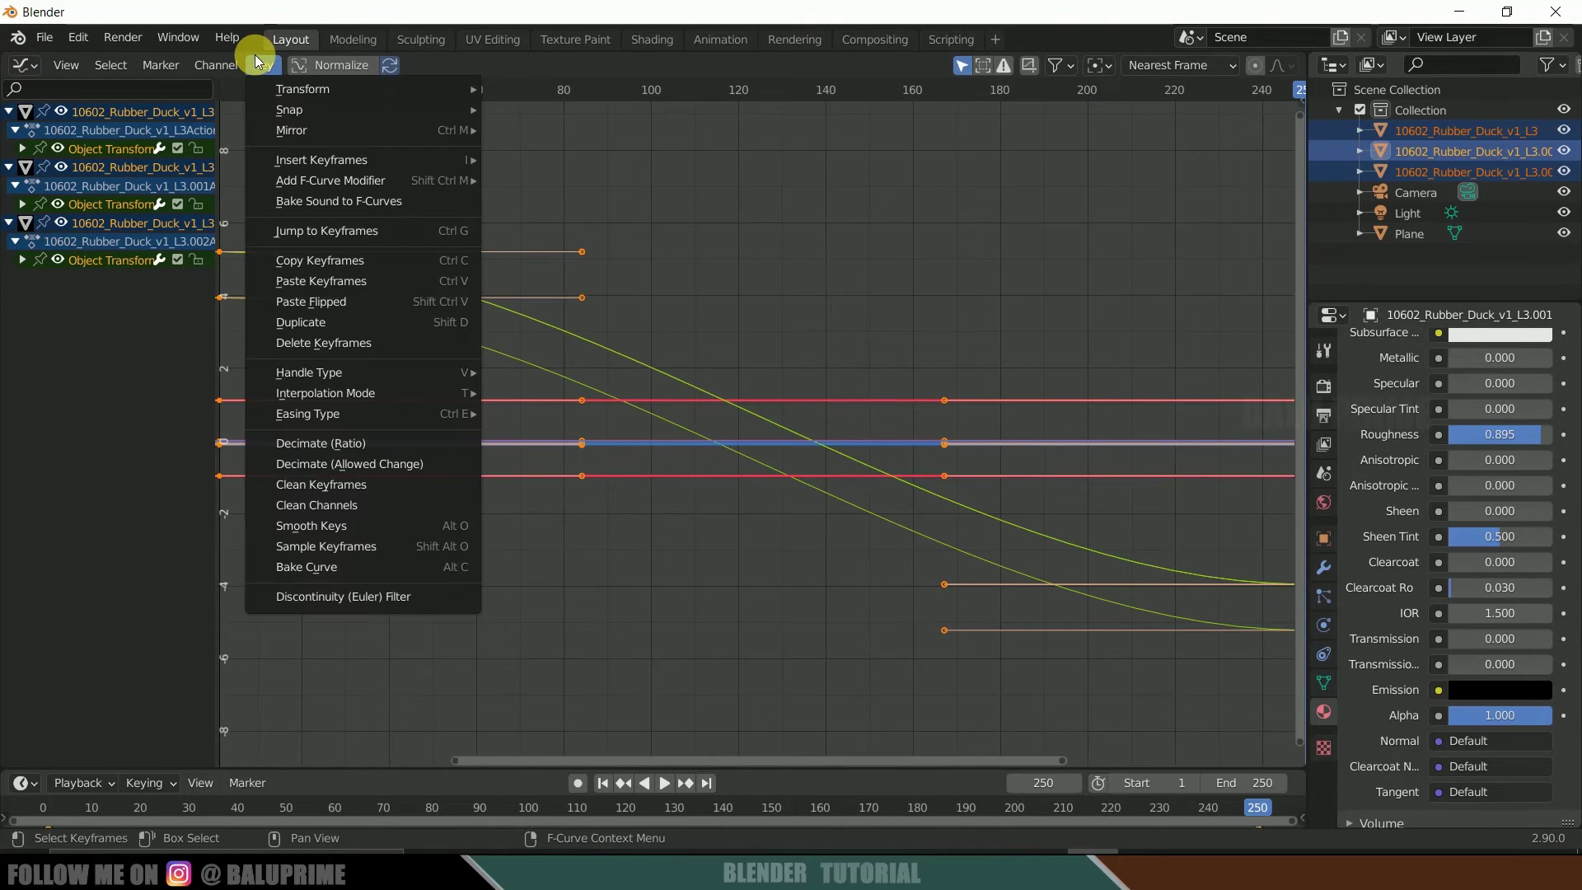
pyautogui.moveTo(346, 396)
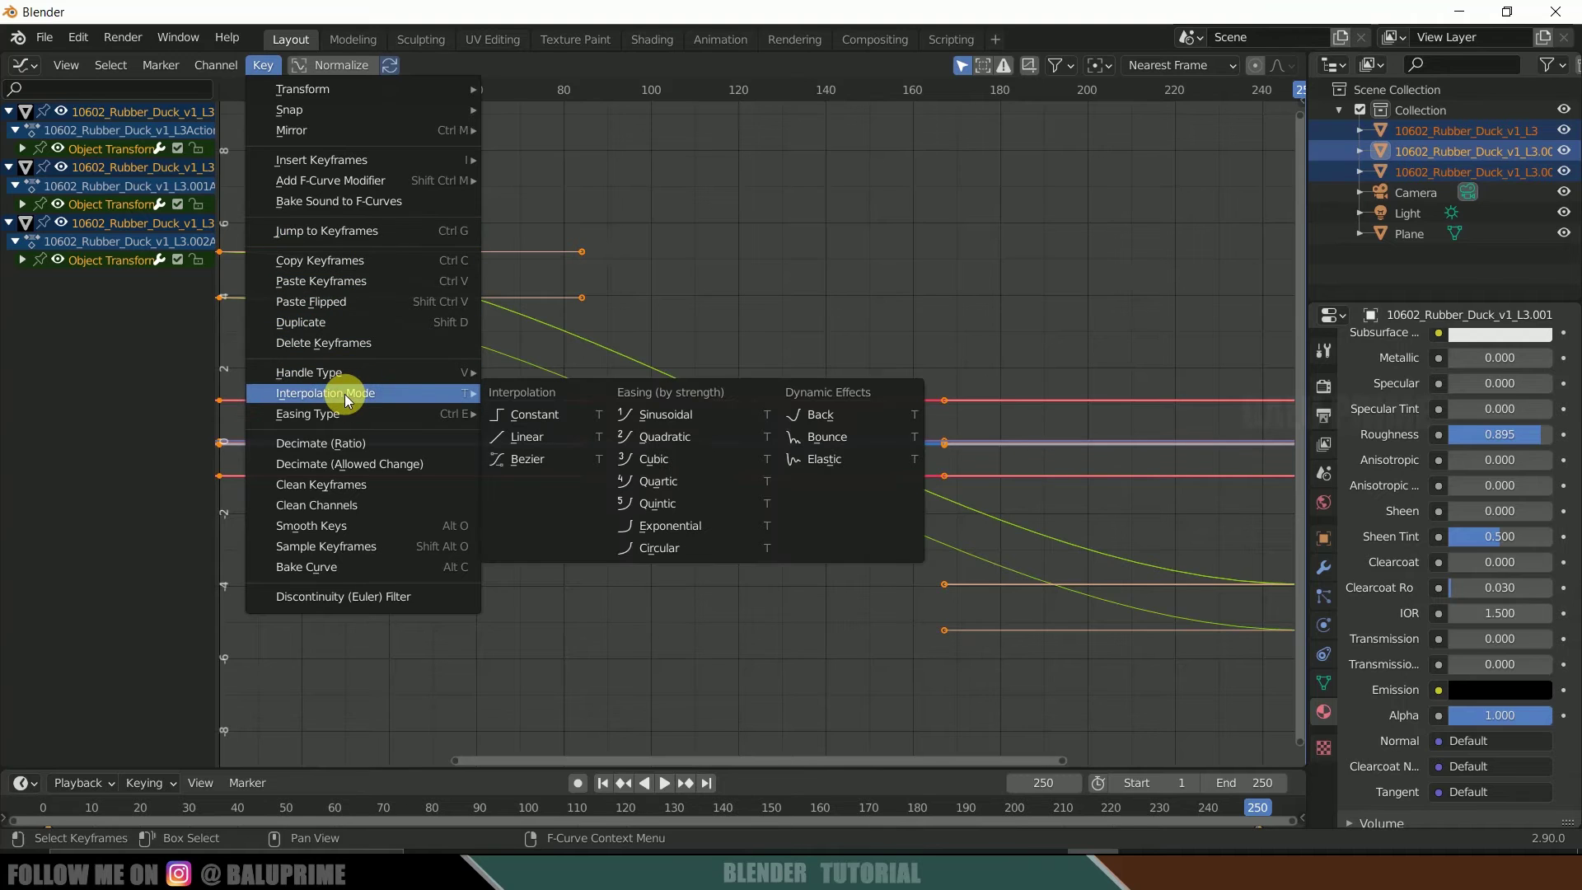
pyautogui.click(521, 433)
pyautogui.click(36, 62)
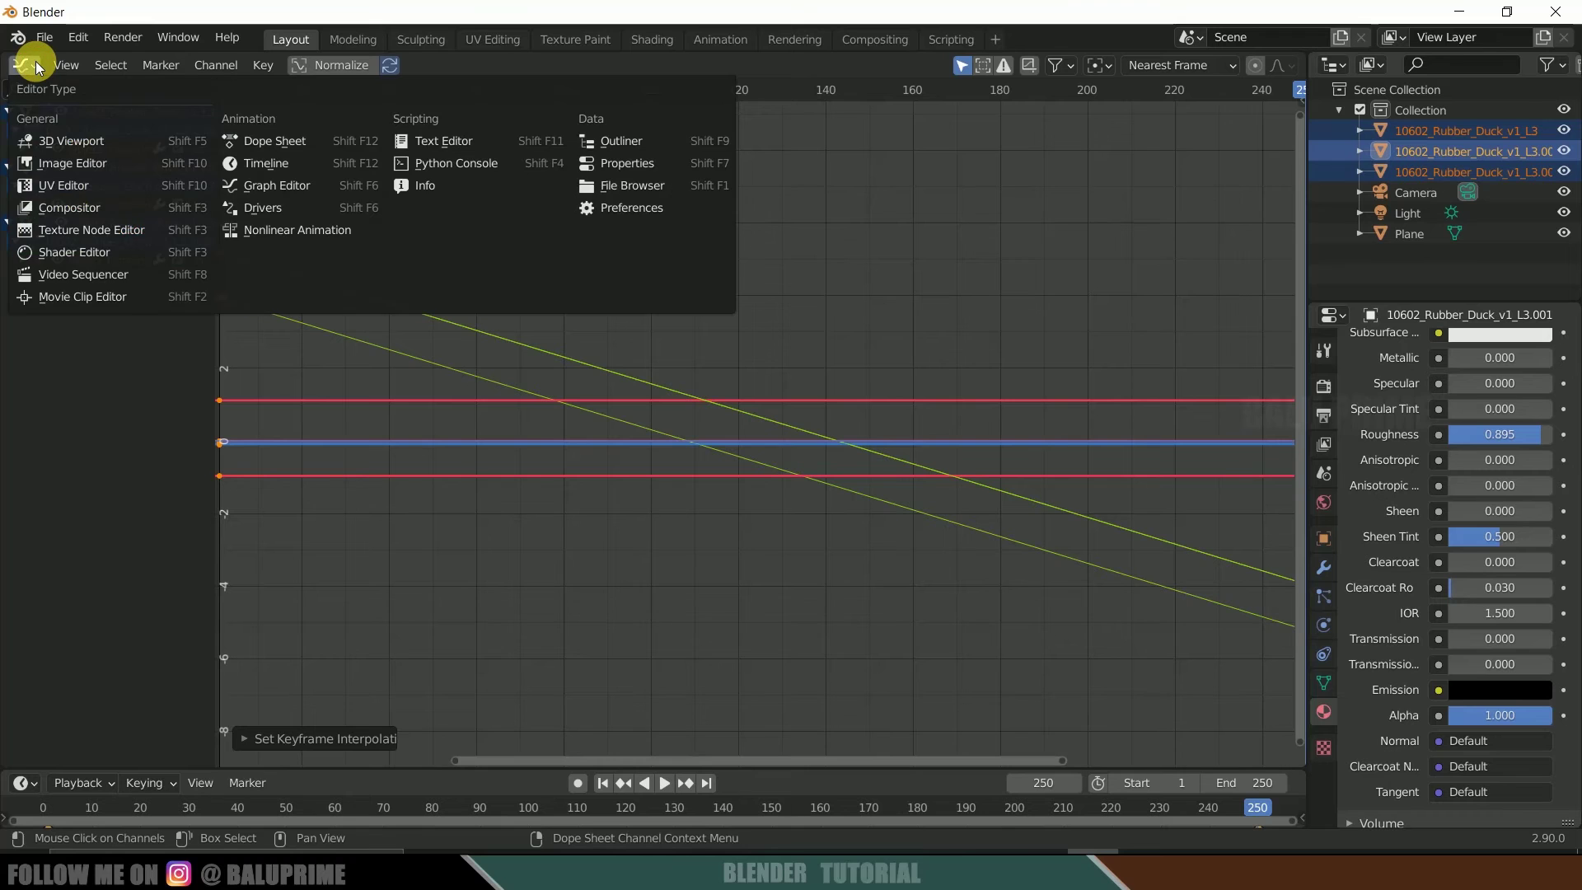
pyautogui.click(81, 143)
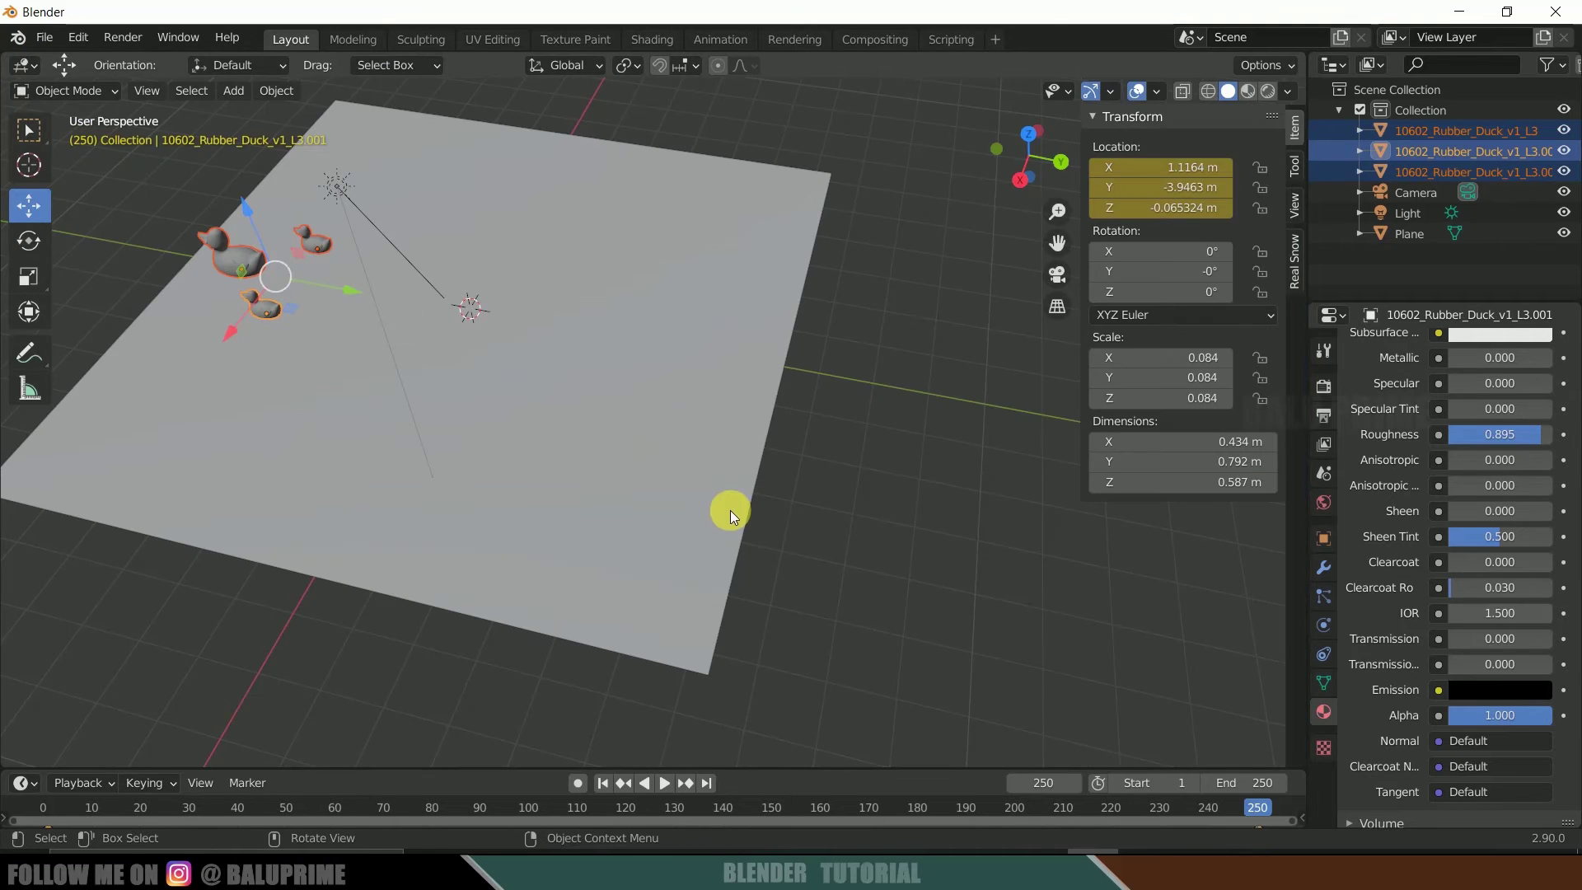
# - Play the ducks' animation across the plane, stop it and return to the first frame
pyautogui.click(664, 783)
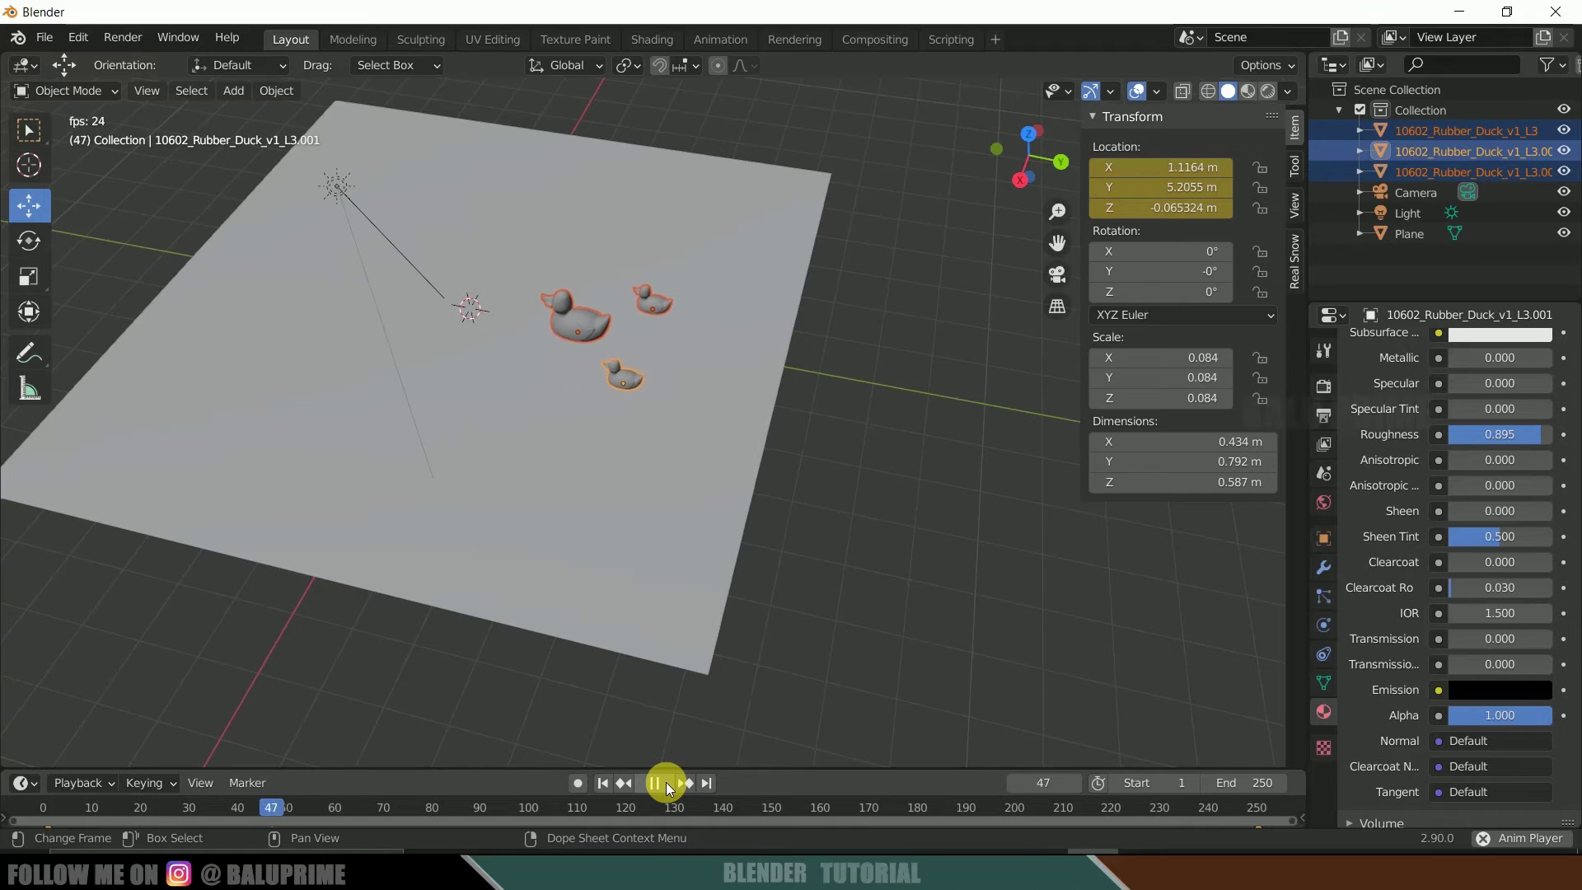
pyautogui.click(666, 783)
pyautogui.click(602, 783)
pyautogui.moveTo(791, 657)
pyautogui.mouseDown(button='middle')
pyautogui.moveTo(847, 618)
pyautogui.moveTo(815, 639)
pyautogui.mouseUp(button='middle')
pyautogui.keyDown('shift'); pyautogui.moveTo(823, 542); pyautogui.dragTo(1076, 572, button='middle'); pyautogui.keyUp('shift')
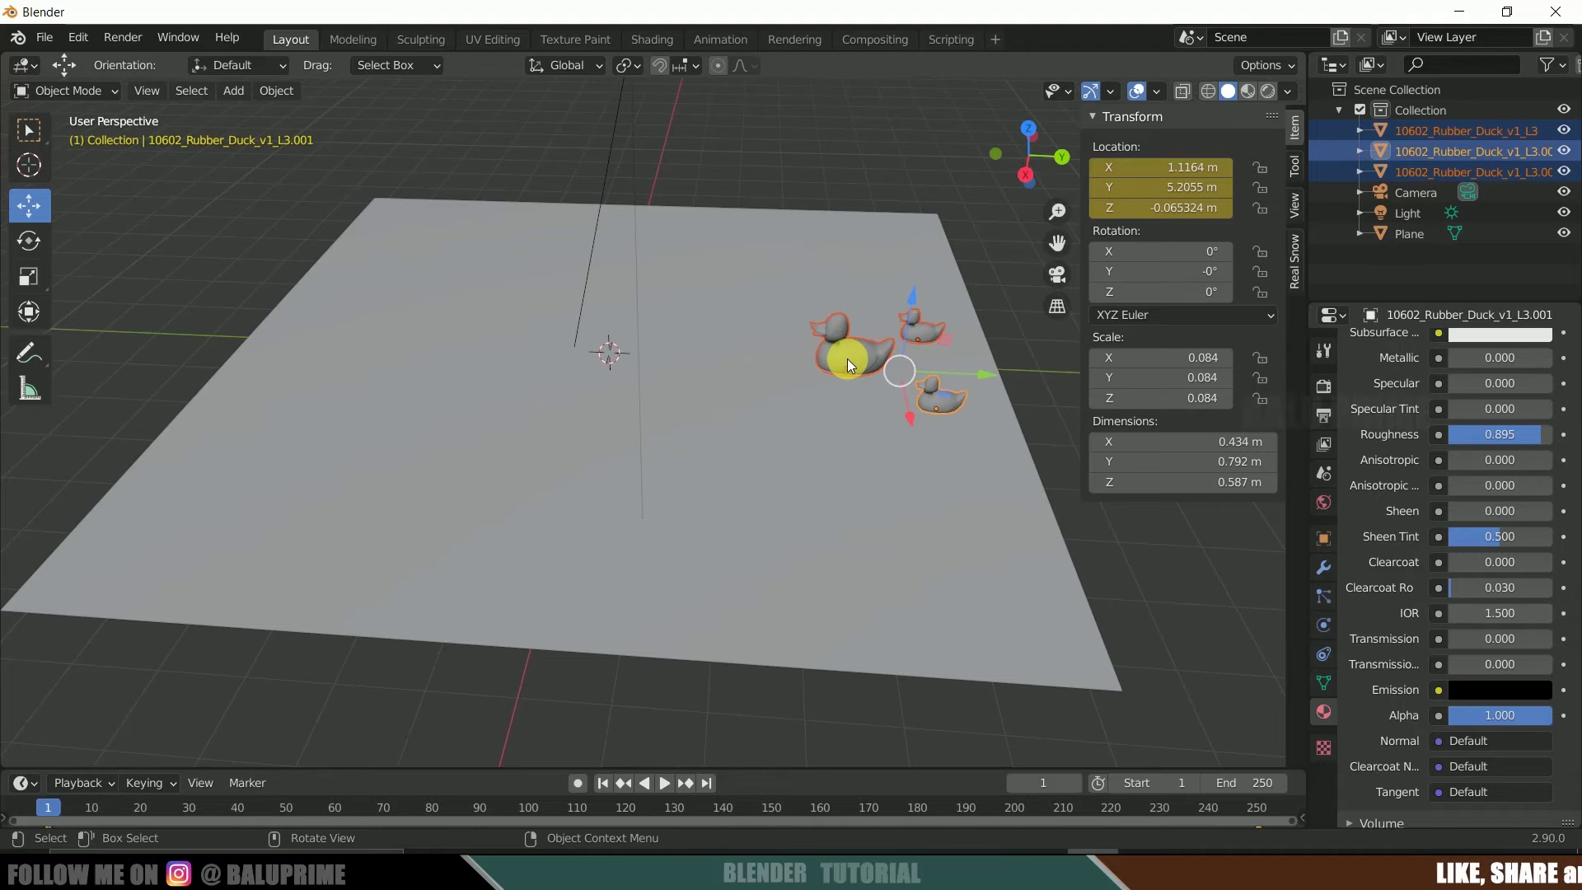
# - Switch the viewport to Material Preview and add a Dynamic Paint canvas to the water plane
pyautogui.click(1249, 92)
pyautogui.moveTo(1066, 549); pyautogui.dragTo(1051, 549, button='middle')
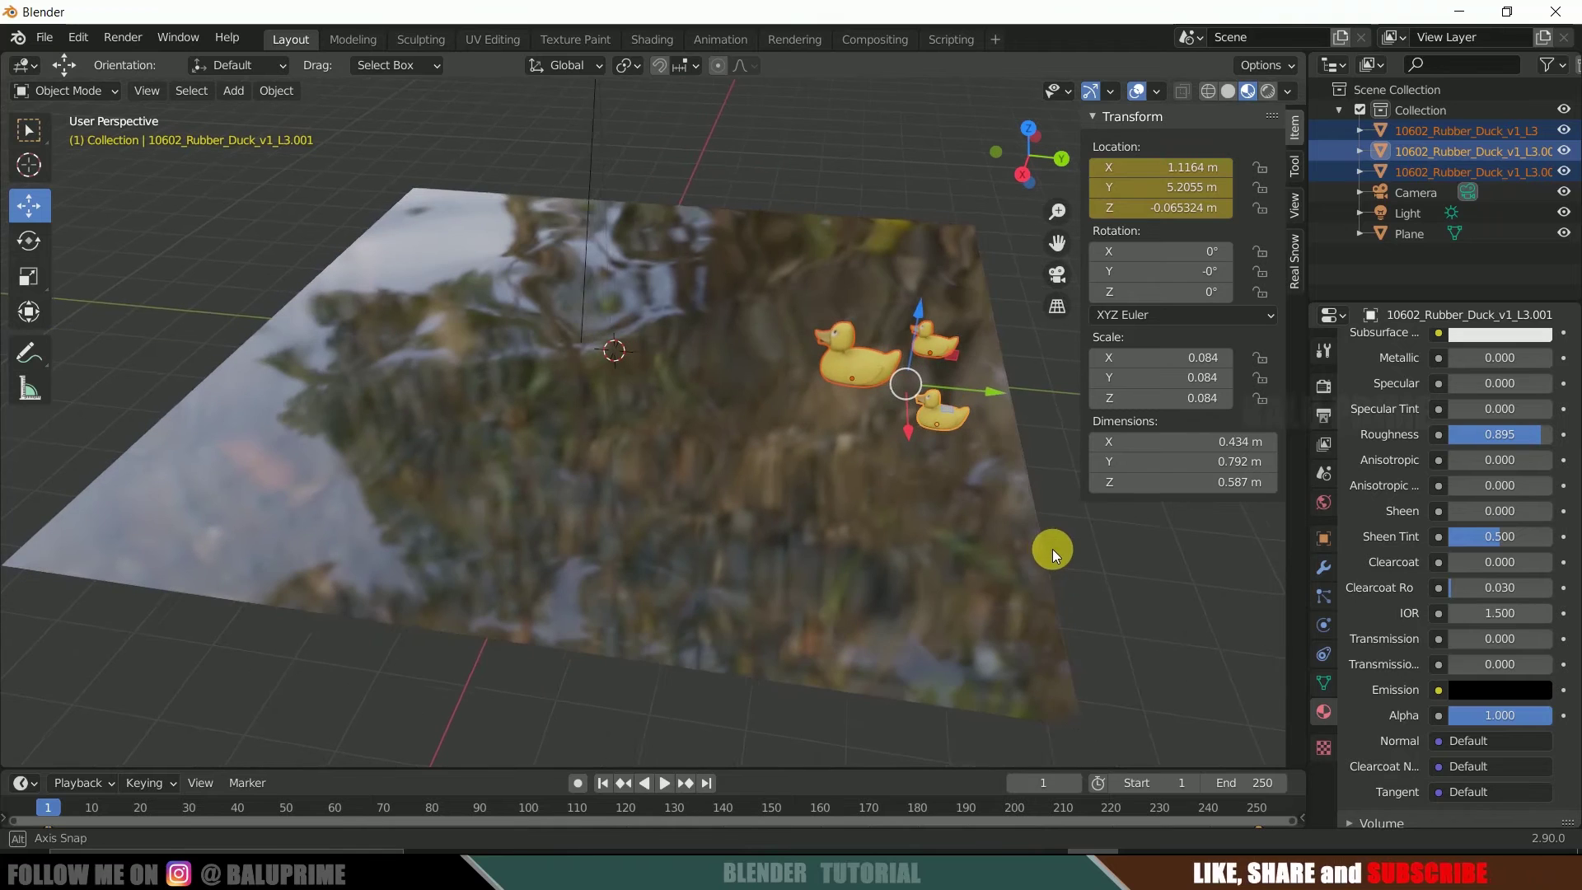
pyautogui.click(822, 567)
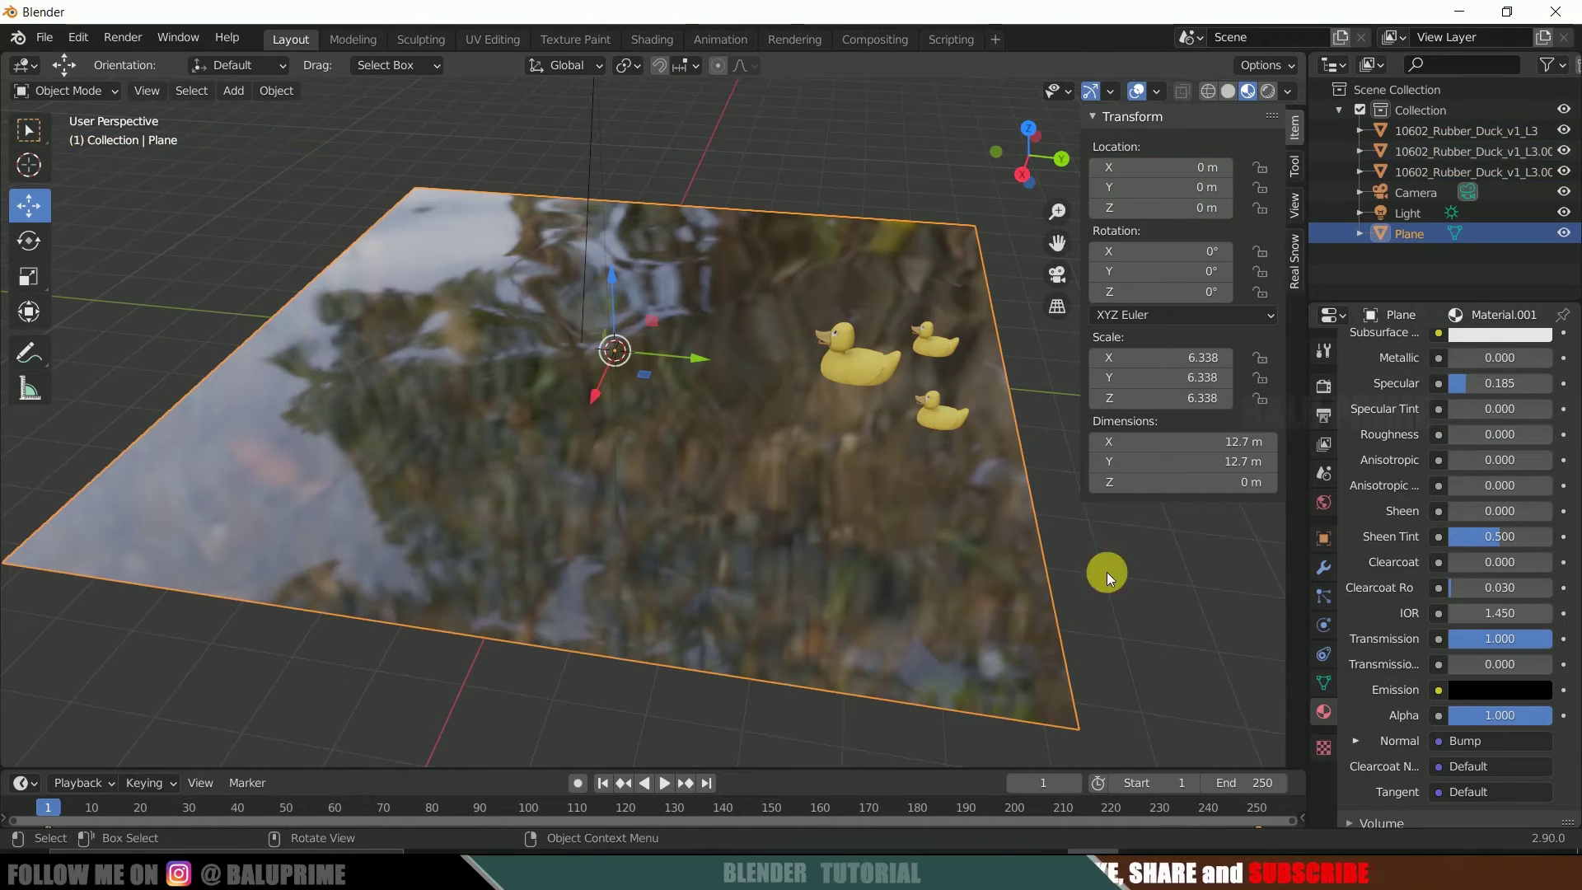
pyautogui.click(1324, 624)
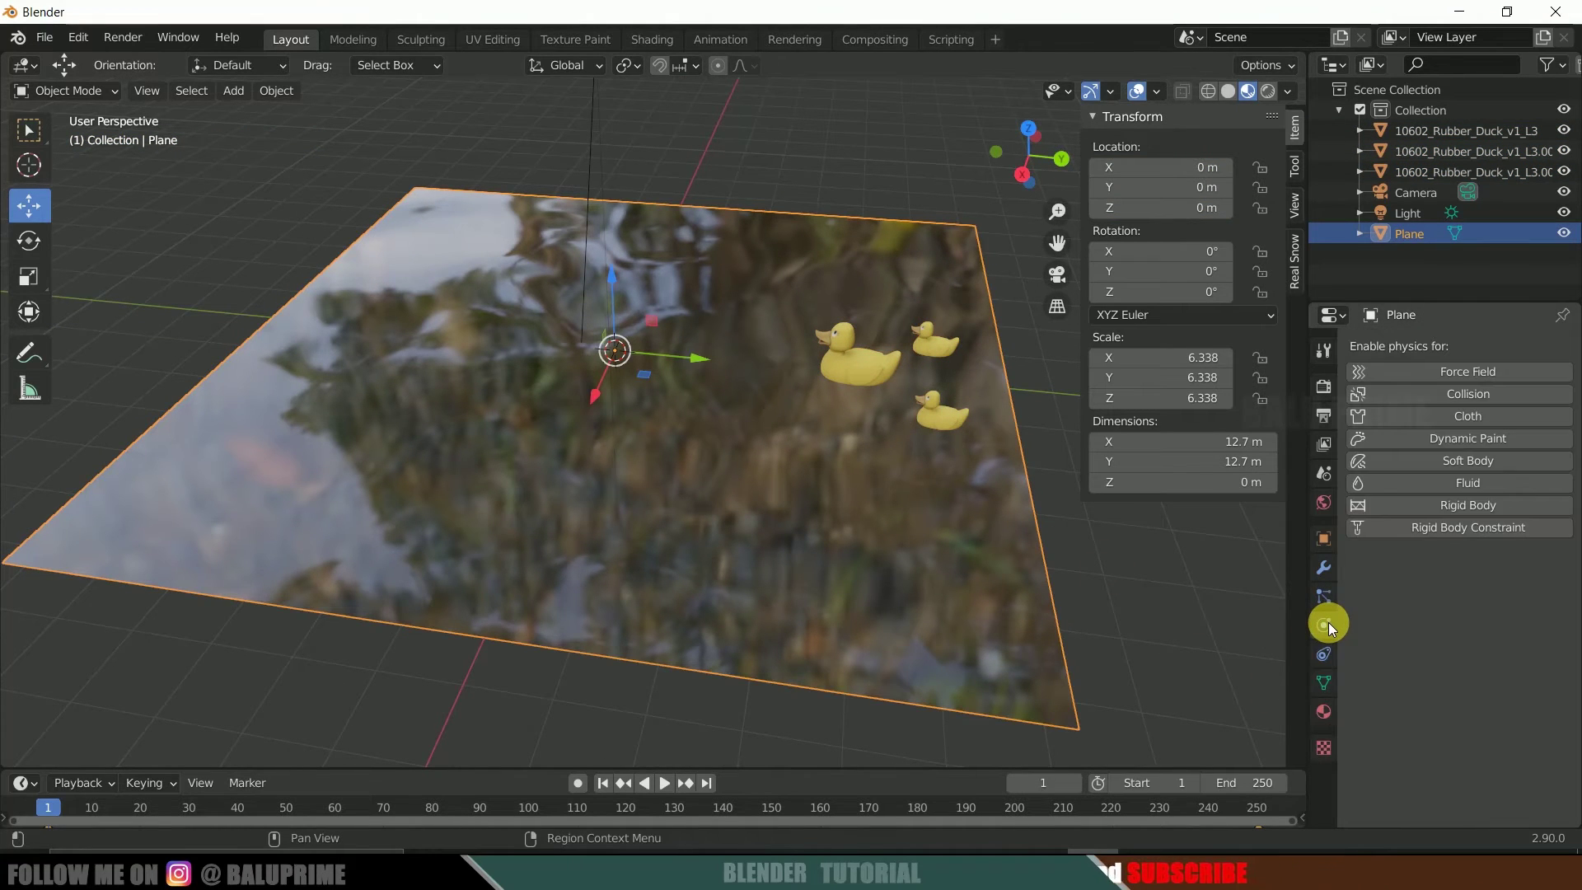
pyautogui.click(1495, 438)
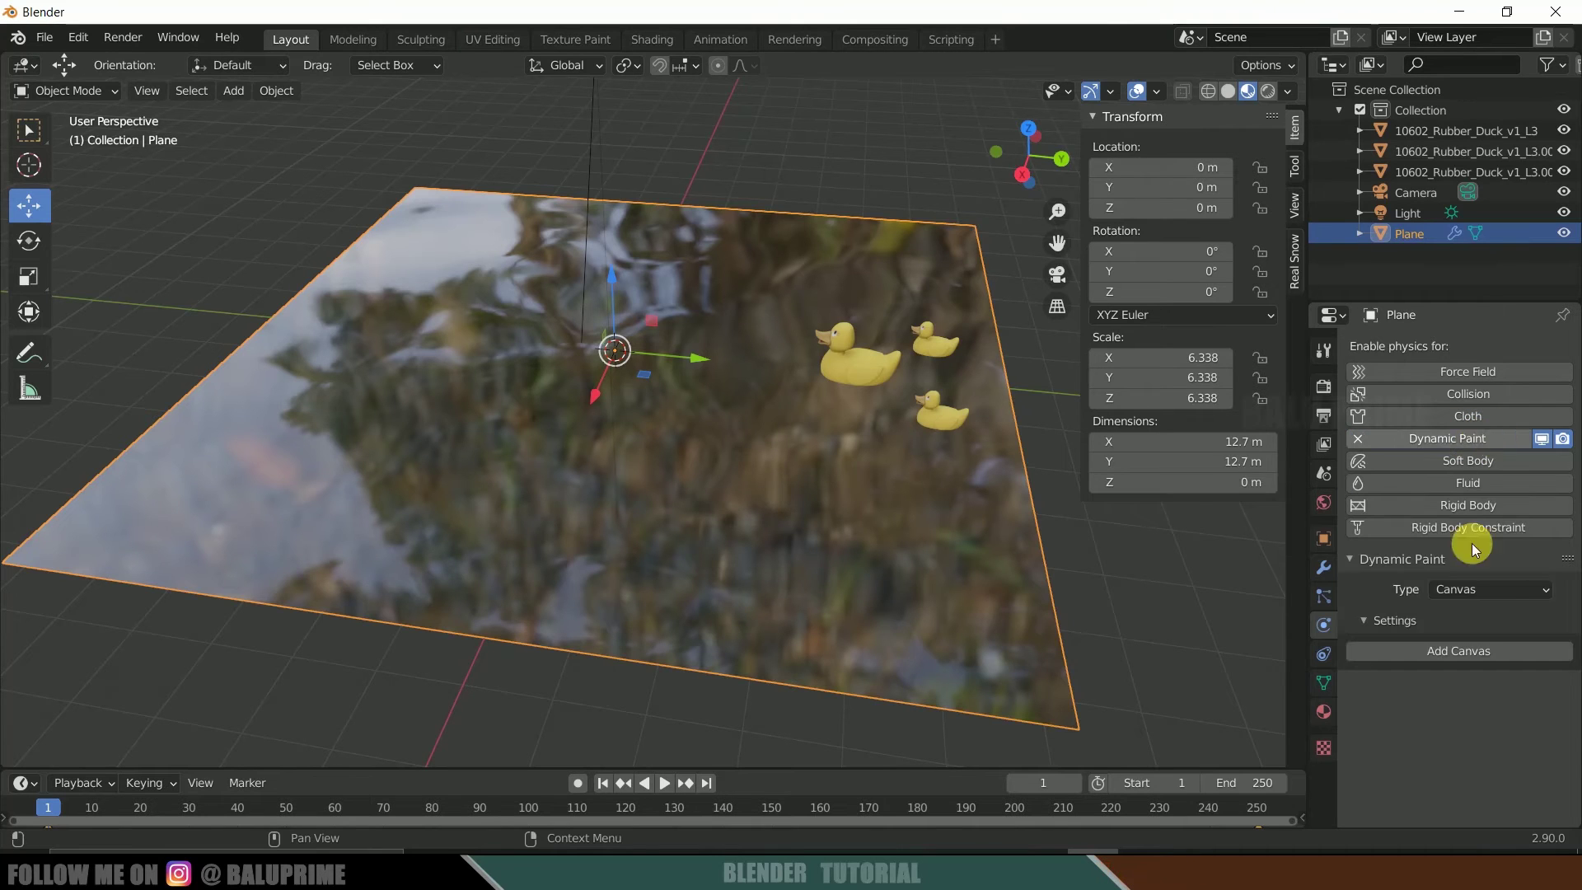
pyautogui.click(1465, 591)
pyautogui.click(1484, 614)
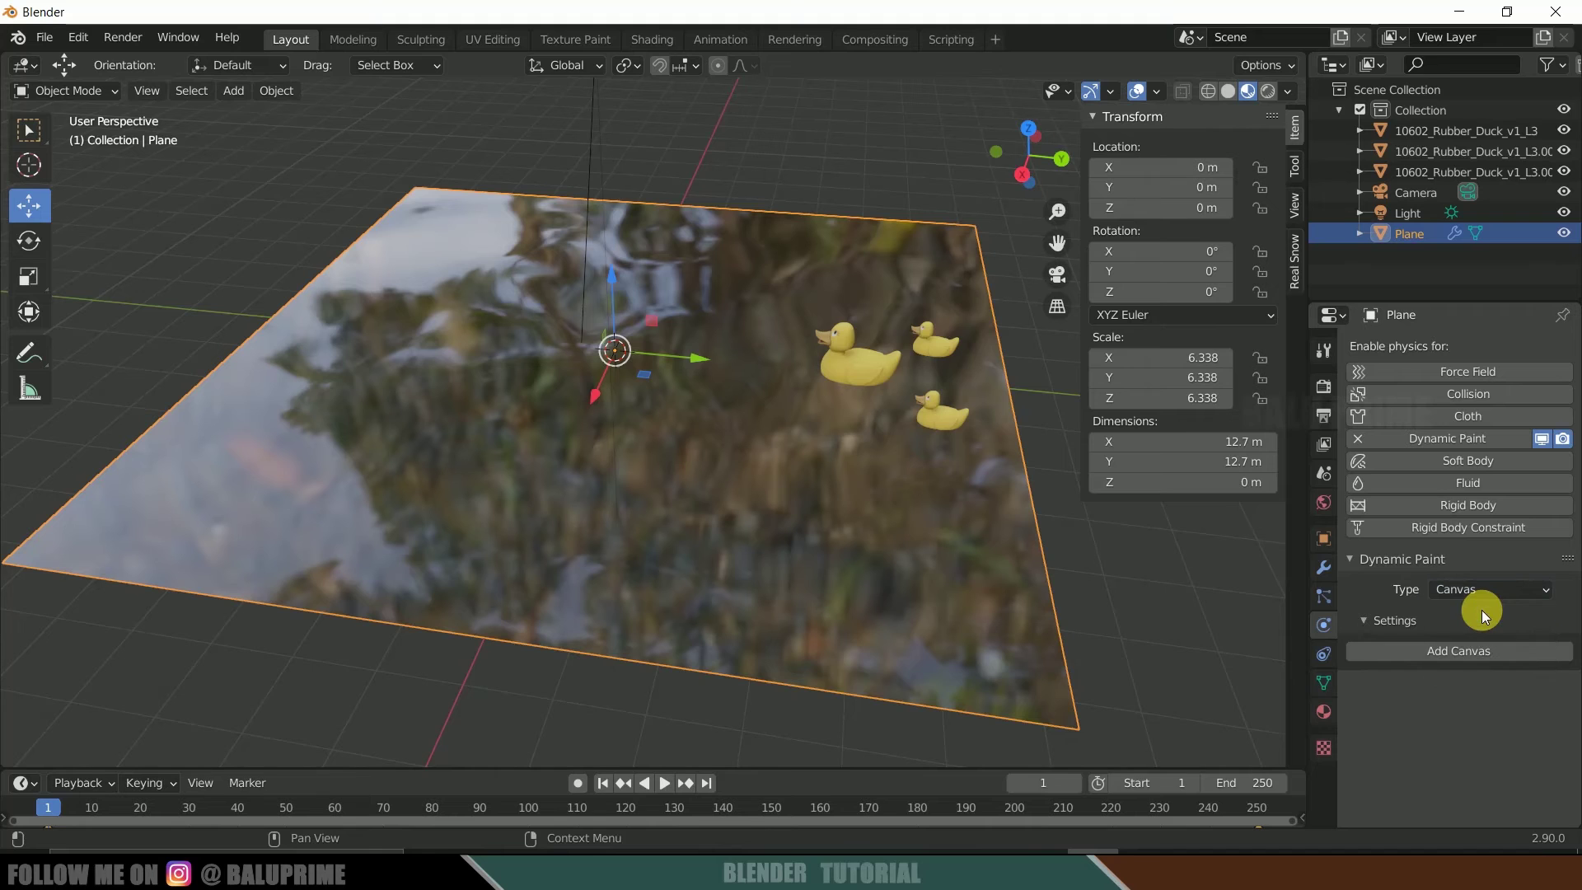
pyautogui.click(1451, 650)
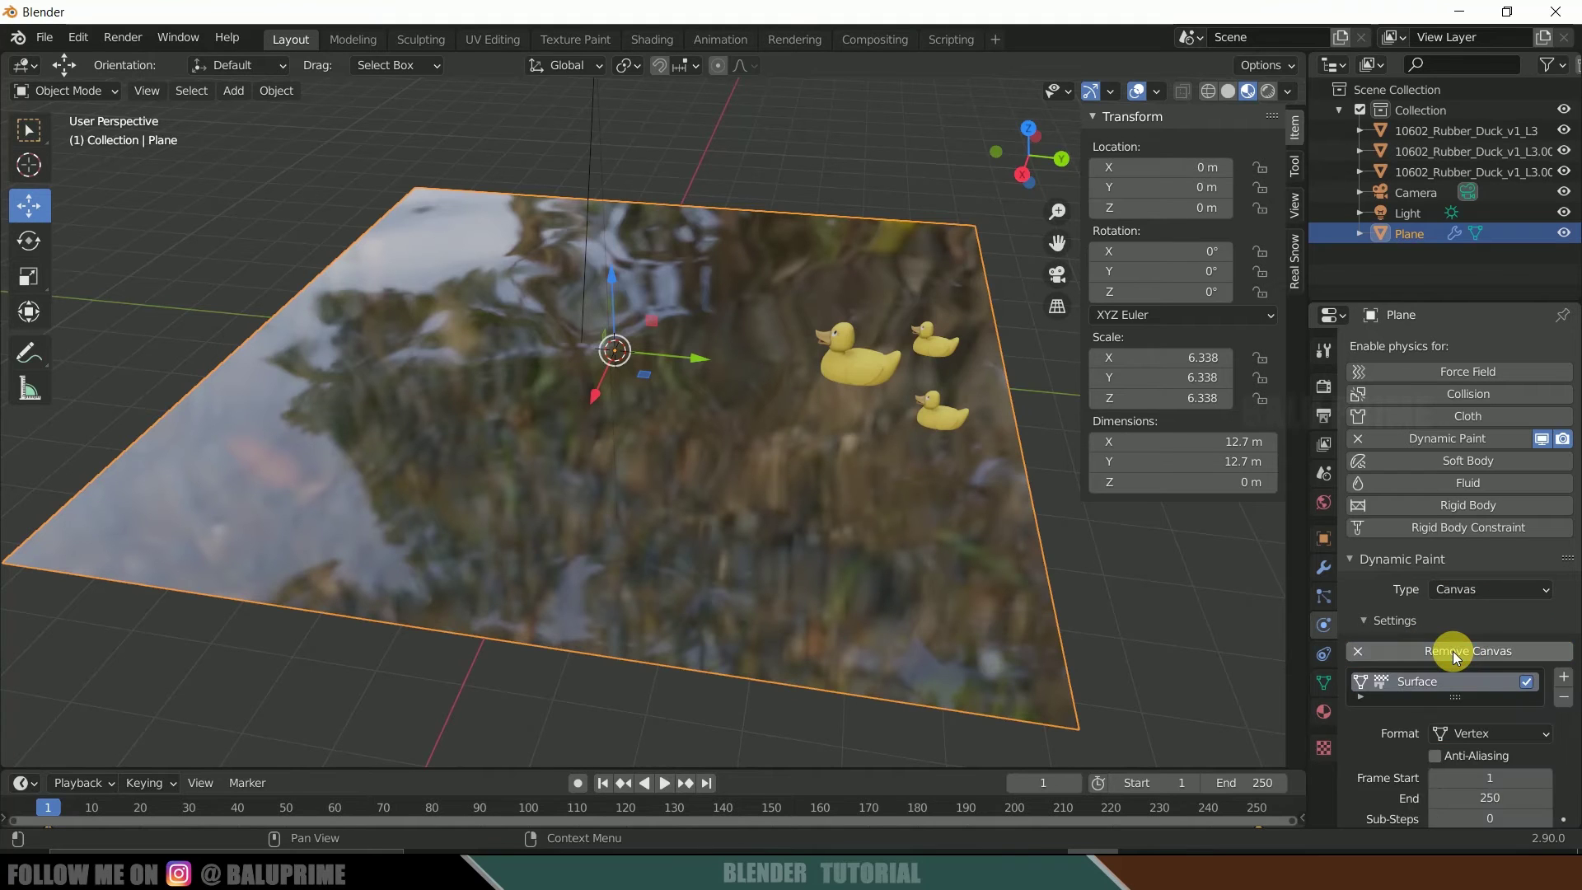
# - Set the surface type of the plane's Dynamic Paint canvas to Waves
pyautogui.scroll(-6, 1365, 736)
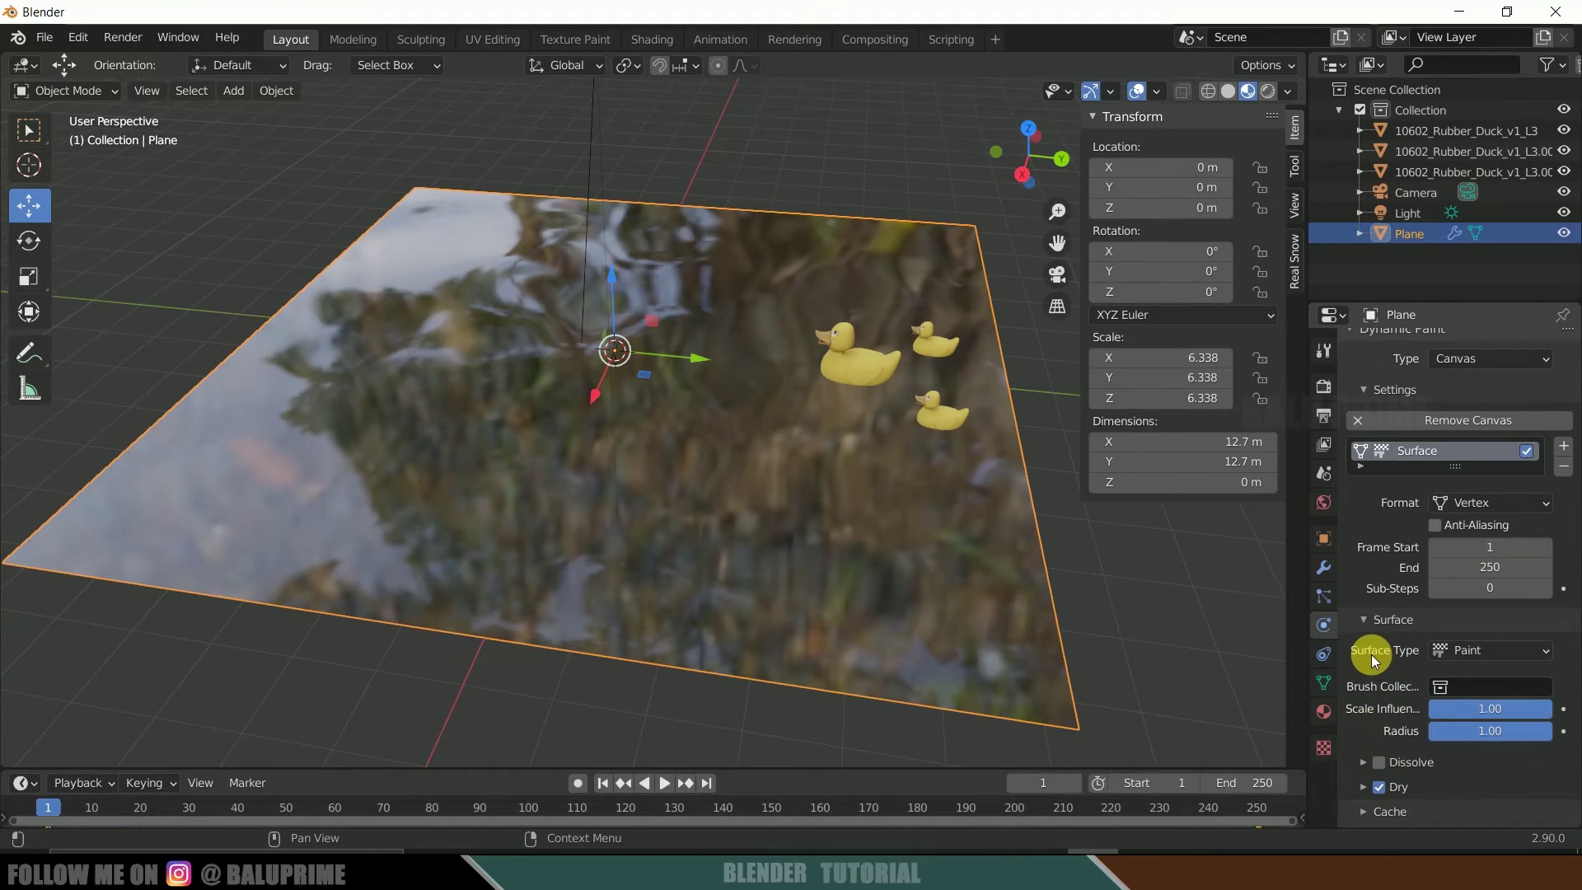
pyautogui.click(1501, 651)
pyautogui.click(1471, 744)
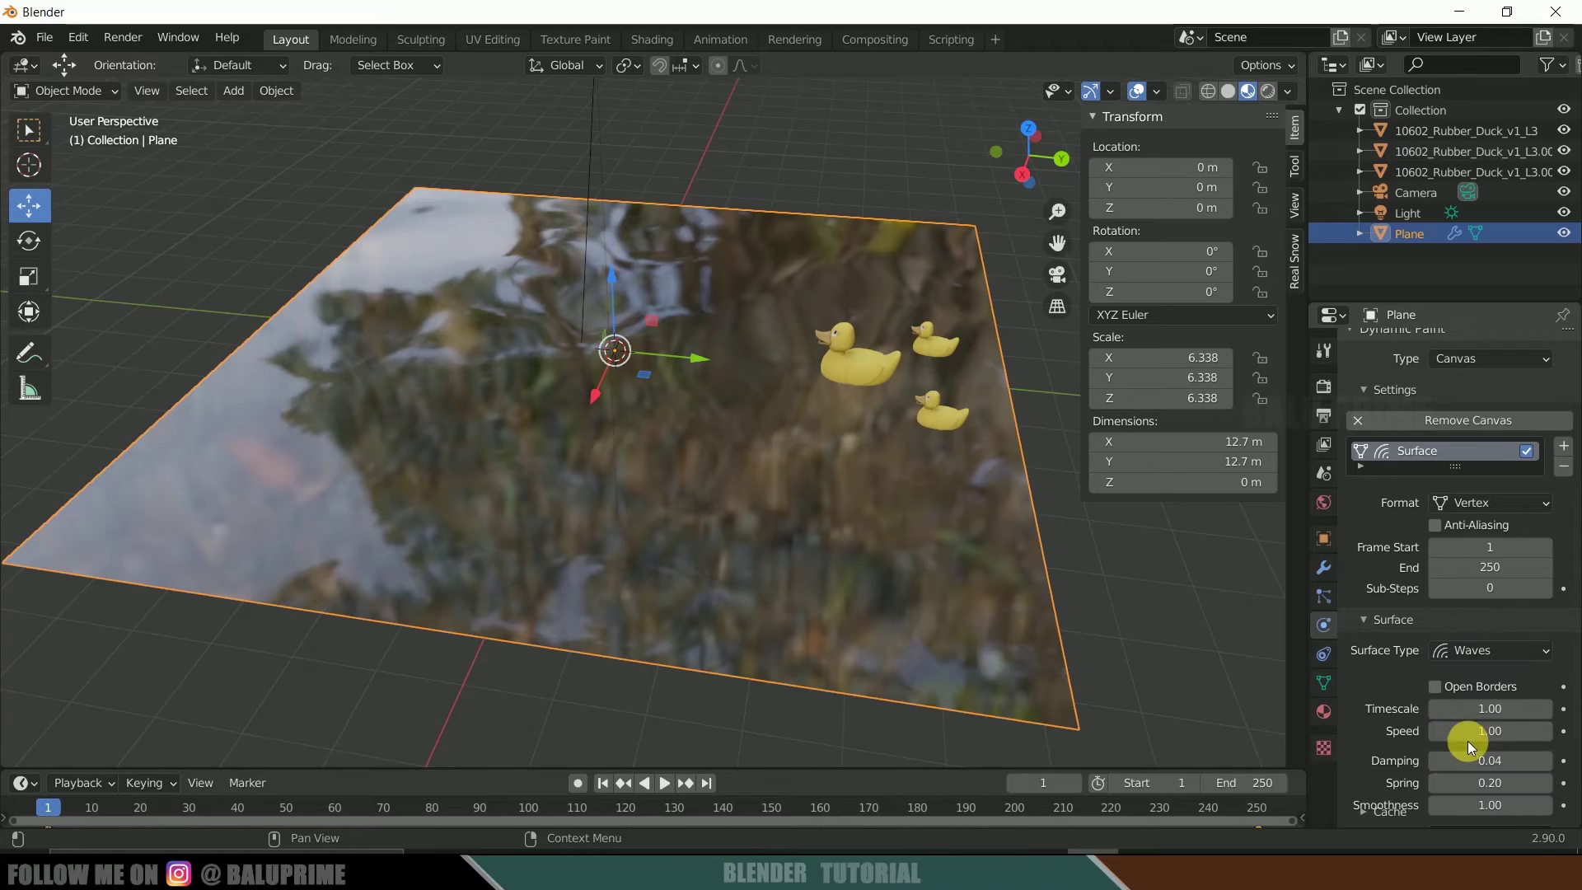
# - Add a Dynamic Paint brush to the large duck
pyautogui.click(868, 364)
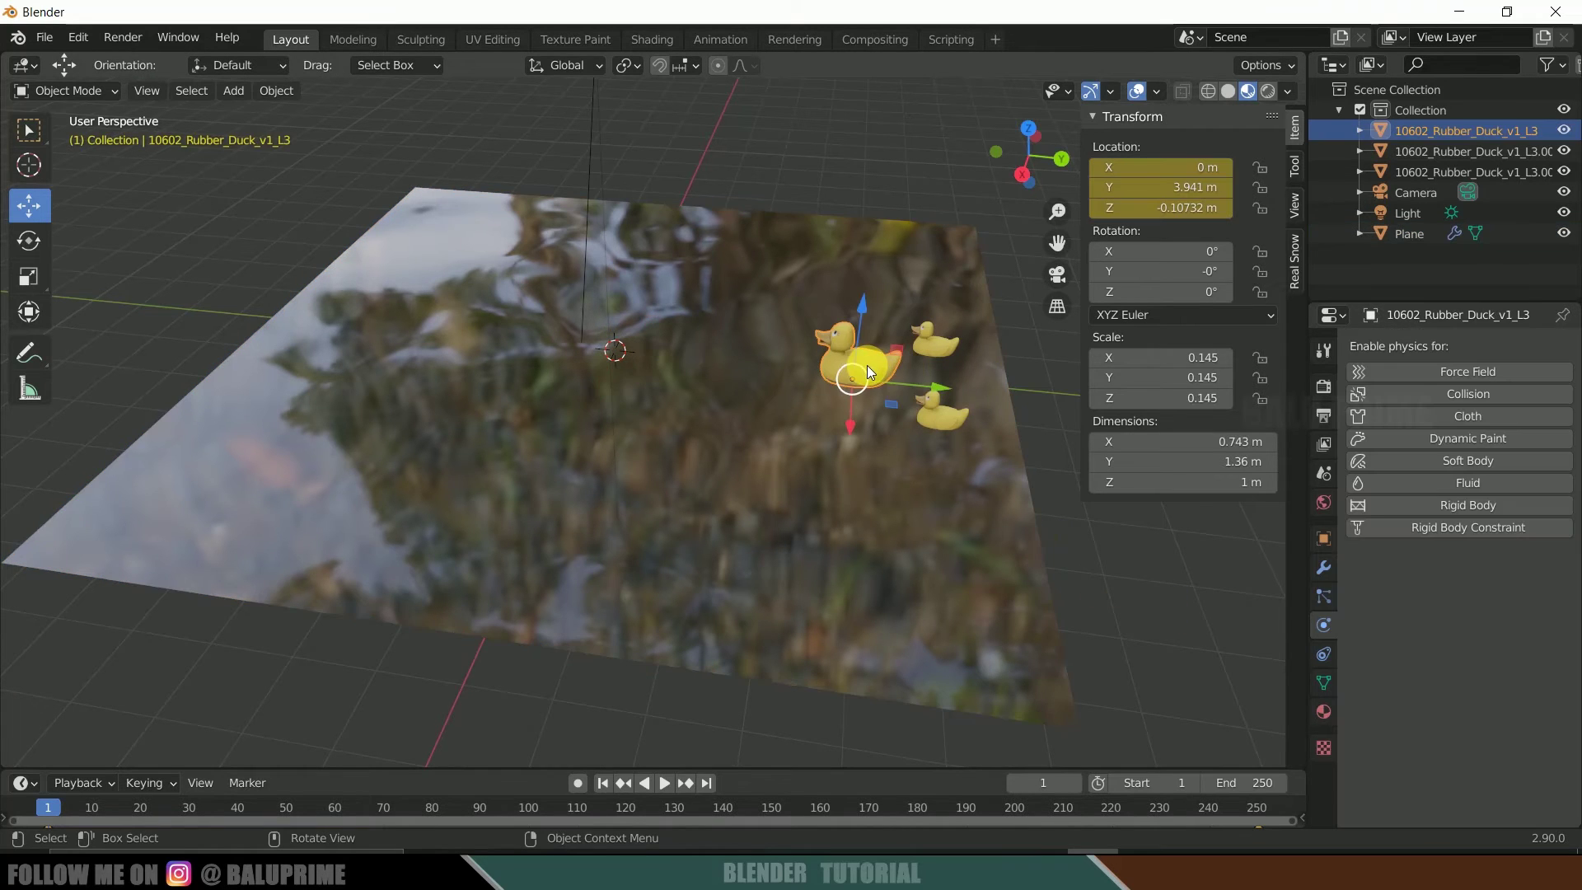
pyautogui.click(1470, 443)
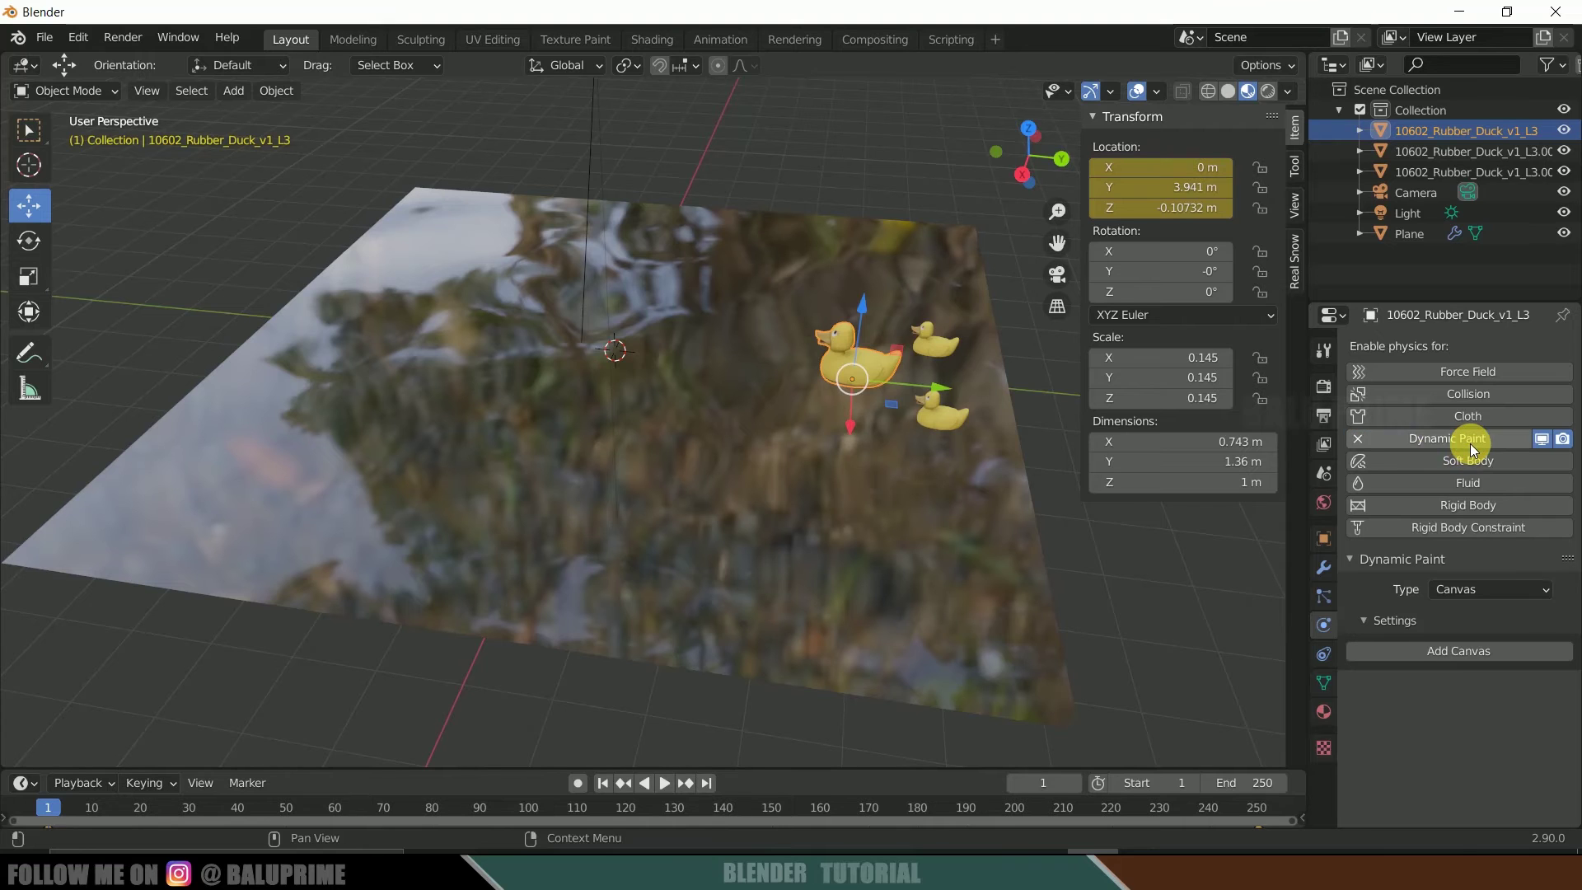
pyautogui.click(1469, 590)
pyautogui.click(1460, 634)
pyautogui.click(1465, 650)
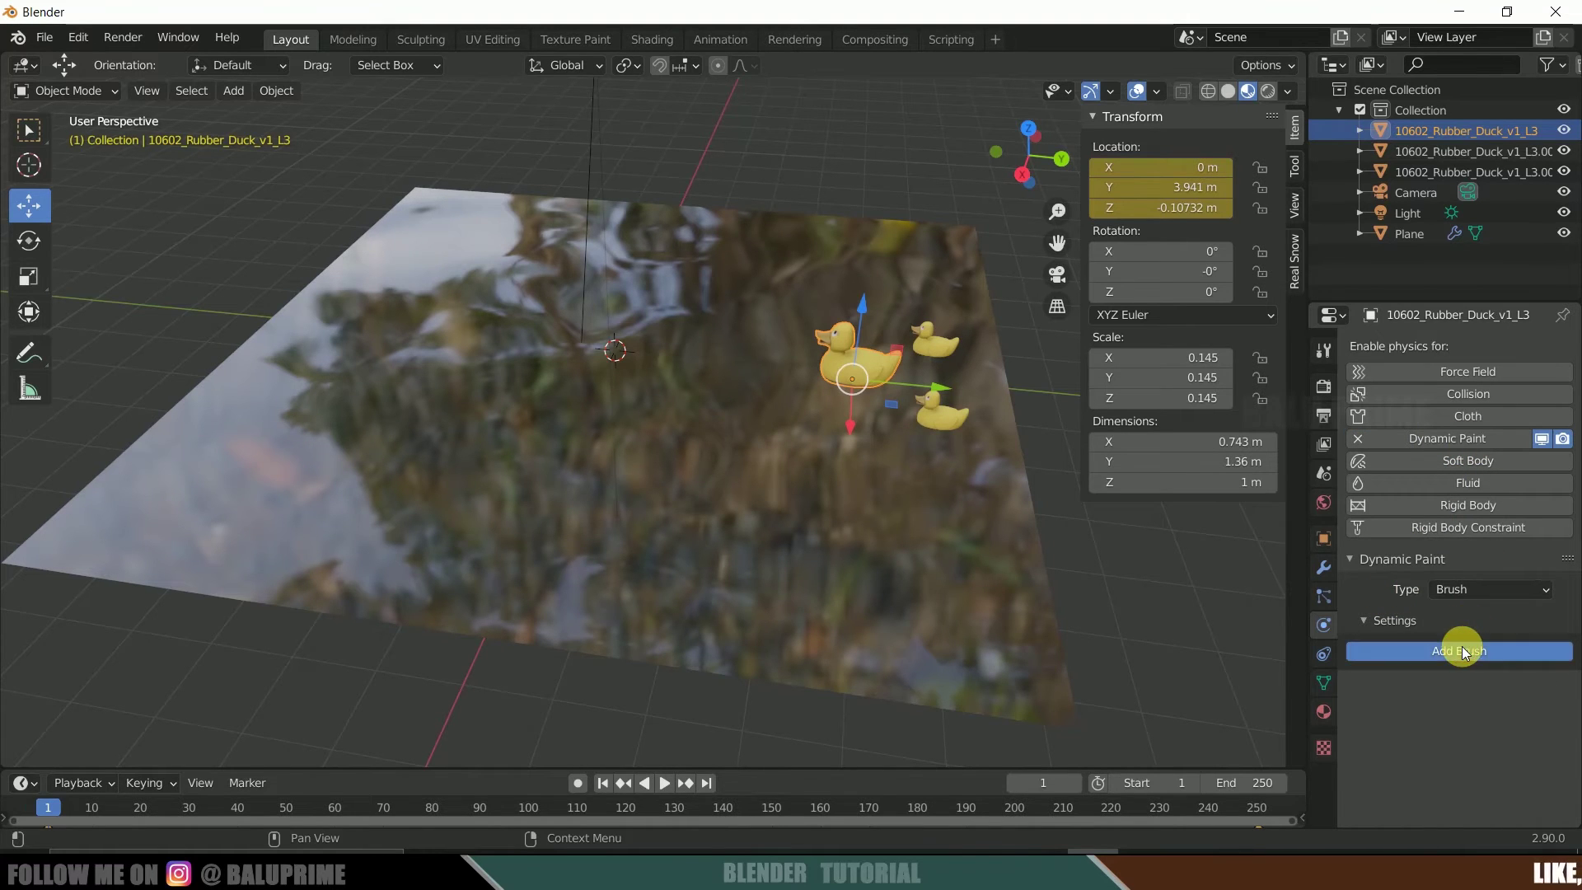
# - Give both small ducks Dynamic Paint physics of type Brush and add a brush to each
pyautogui.click(933, 346)
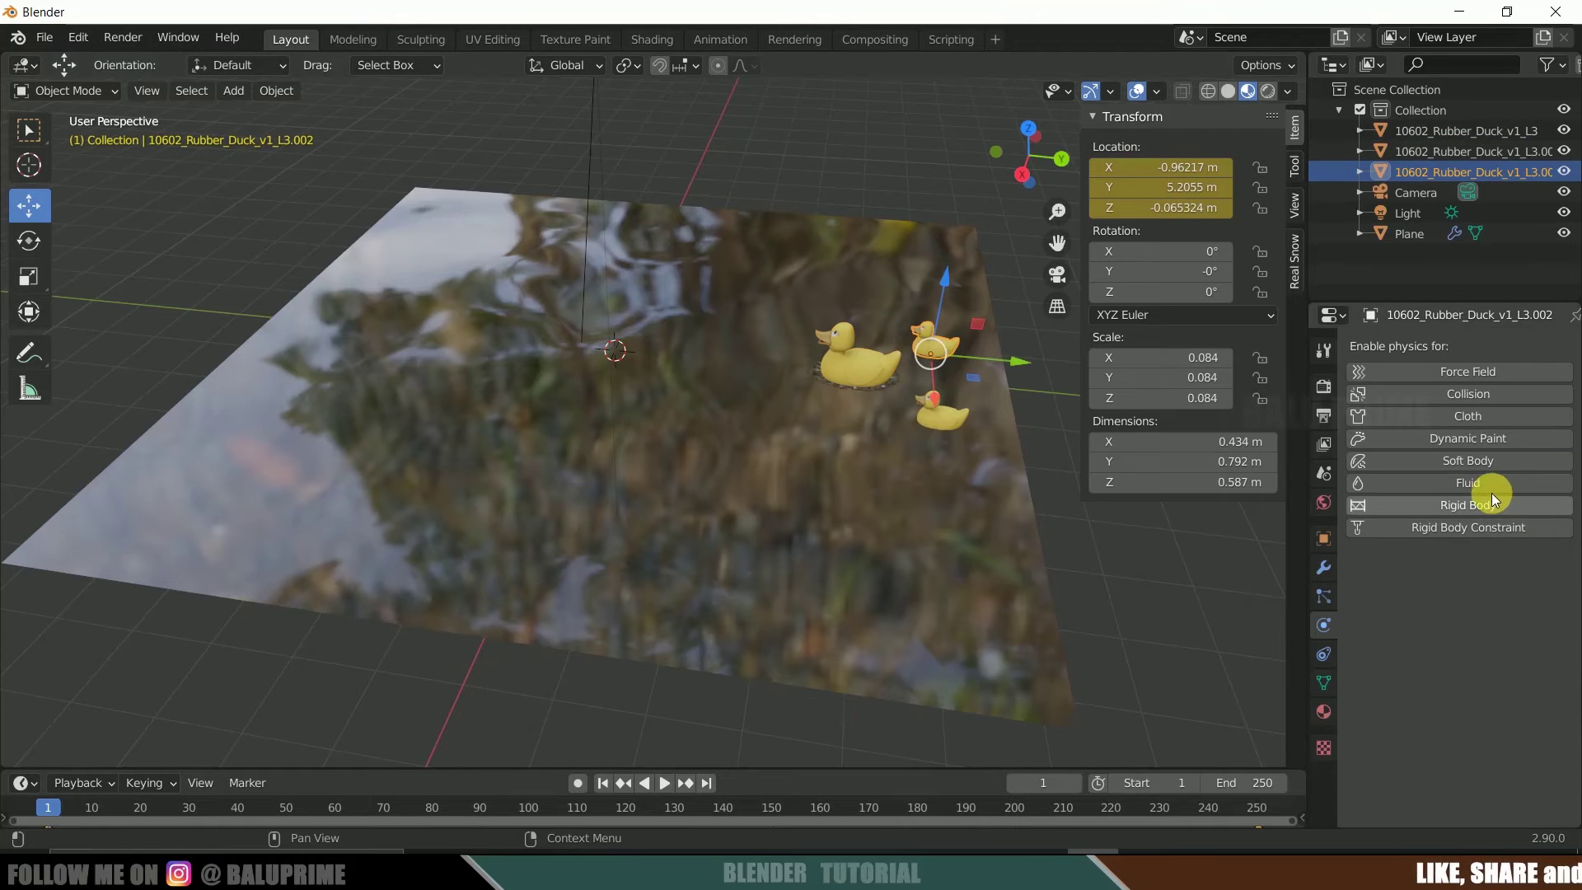
pyautogui.click(1470, 439)
pyautogui.click(1447, 590)
pyautogui.click(1460, 627)
pyautogui.click(1460, 650)
pyautogui.click(1500, 590)
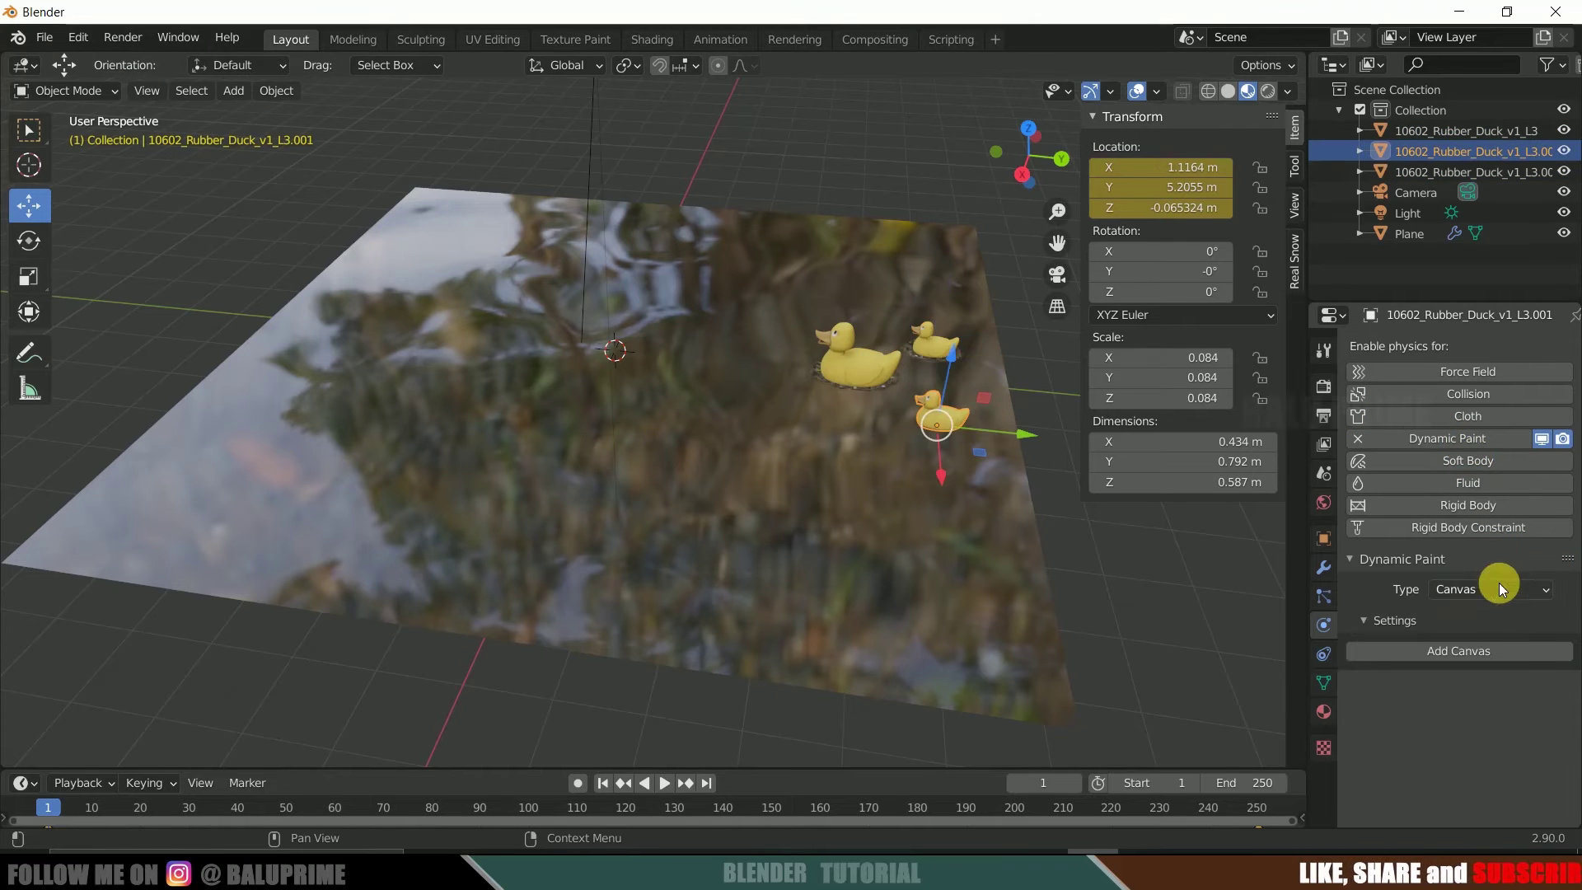
pyautogui.click(1475, 628)
pyautogui.click(1473, 651)
# - Play the animation, pause it partway and examine the waves behind the ducks up close
pyautogui.scroll(5, 1129, 580)
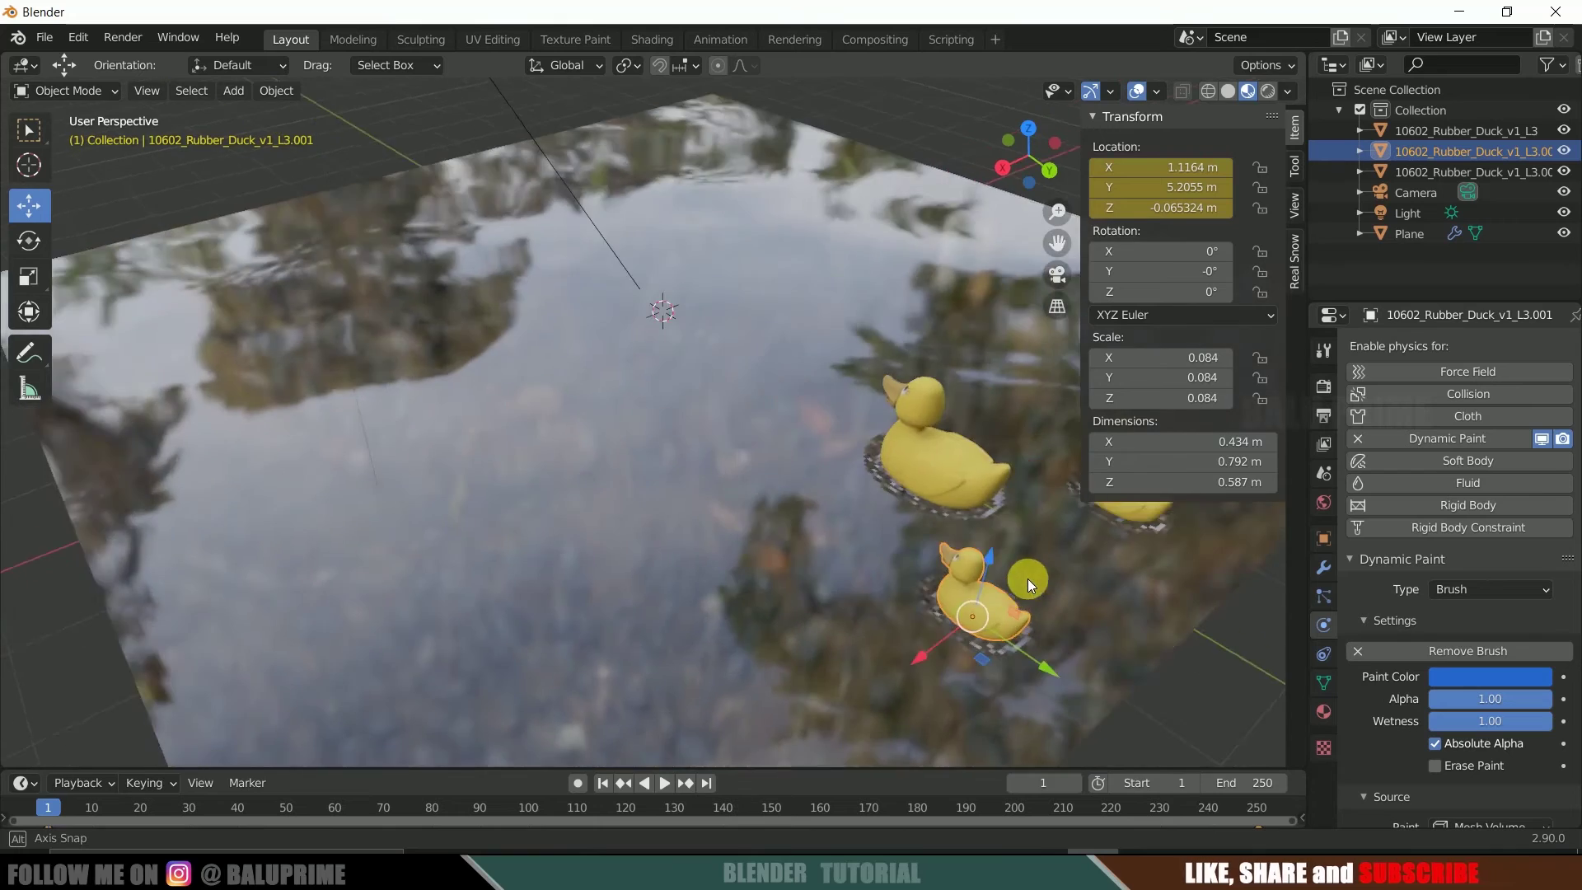
pyautogui.moveTo(1027, 578)
pyautogui.mouseDown(button='middle')
pyautogui.moveTo(1105, 580)
pyautogui.moveTo(755, 739)
pyautogui.mouseUp(button='middle')
pyautogui.click(664, 782)
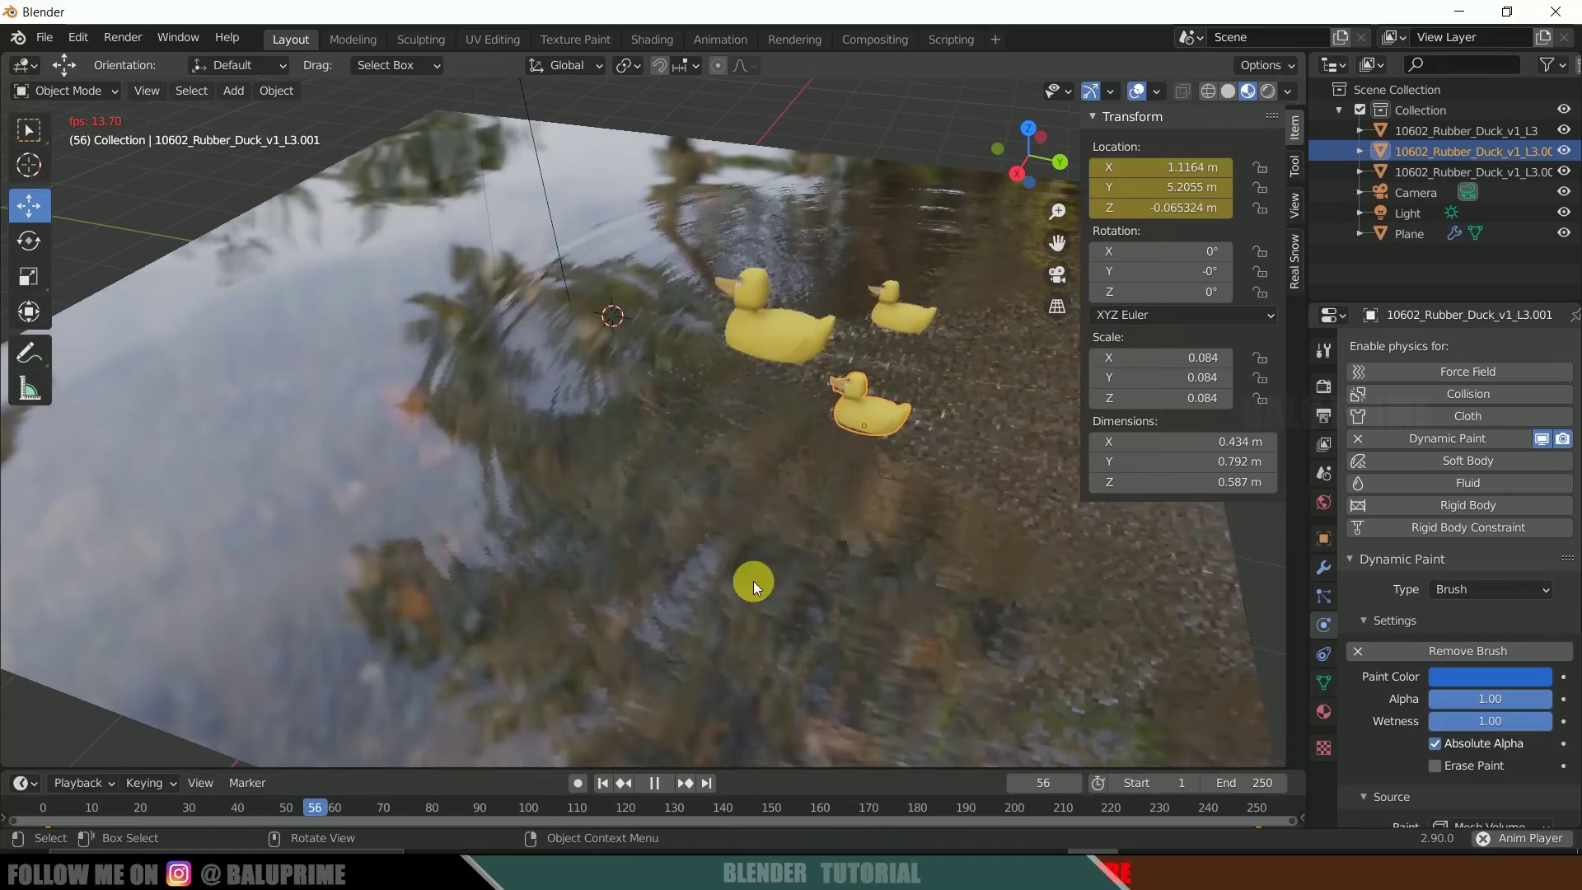
pyautogui.click(655, 783)
pyautogui.moveTo(903, 627); pyautogui.dragTo(982, 575, button='middle')
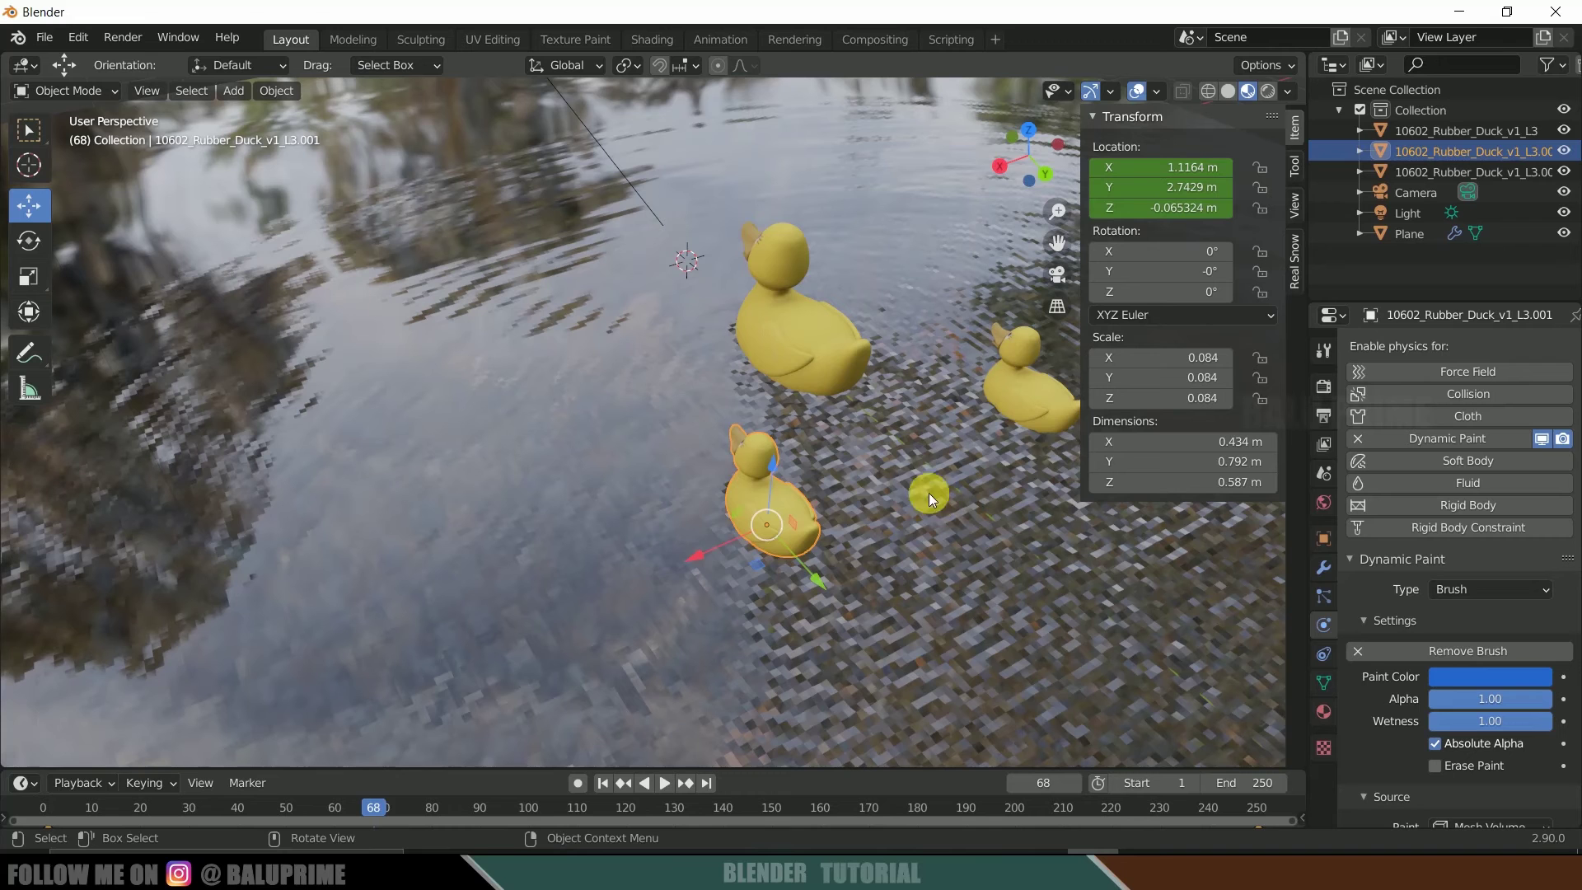
pyautogui.moveTo(1042, 585); pyautogui.dragTo(1060, 576, button='middle')
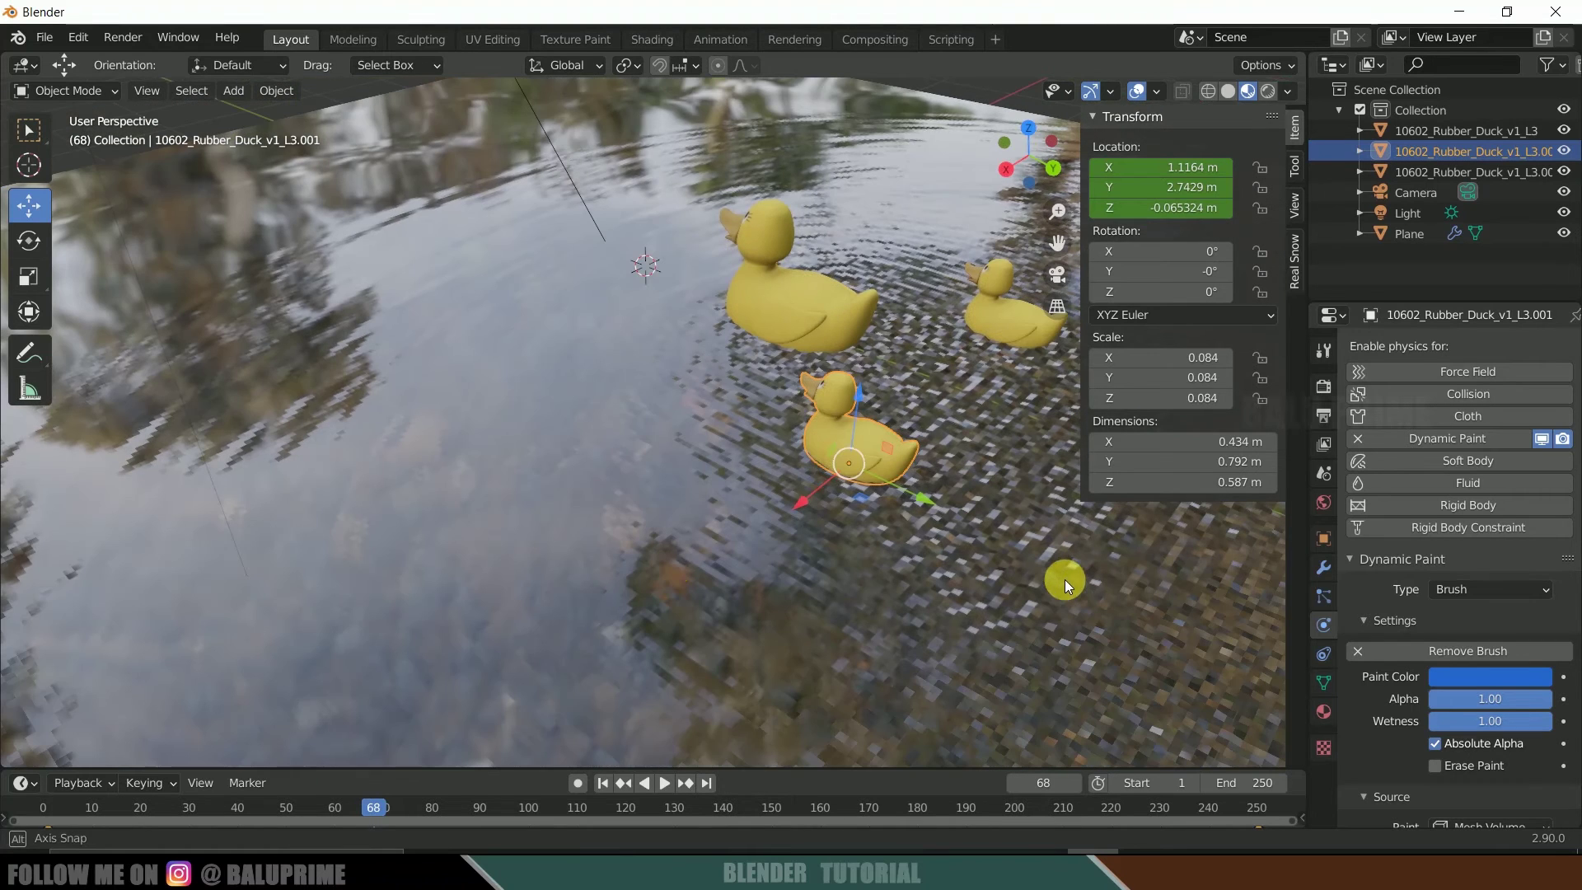
# - Apply Shade Smooth to the water plane
pyautogui.click(614, 490)
pyautogui.rightClick(625, 392)
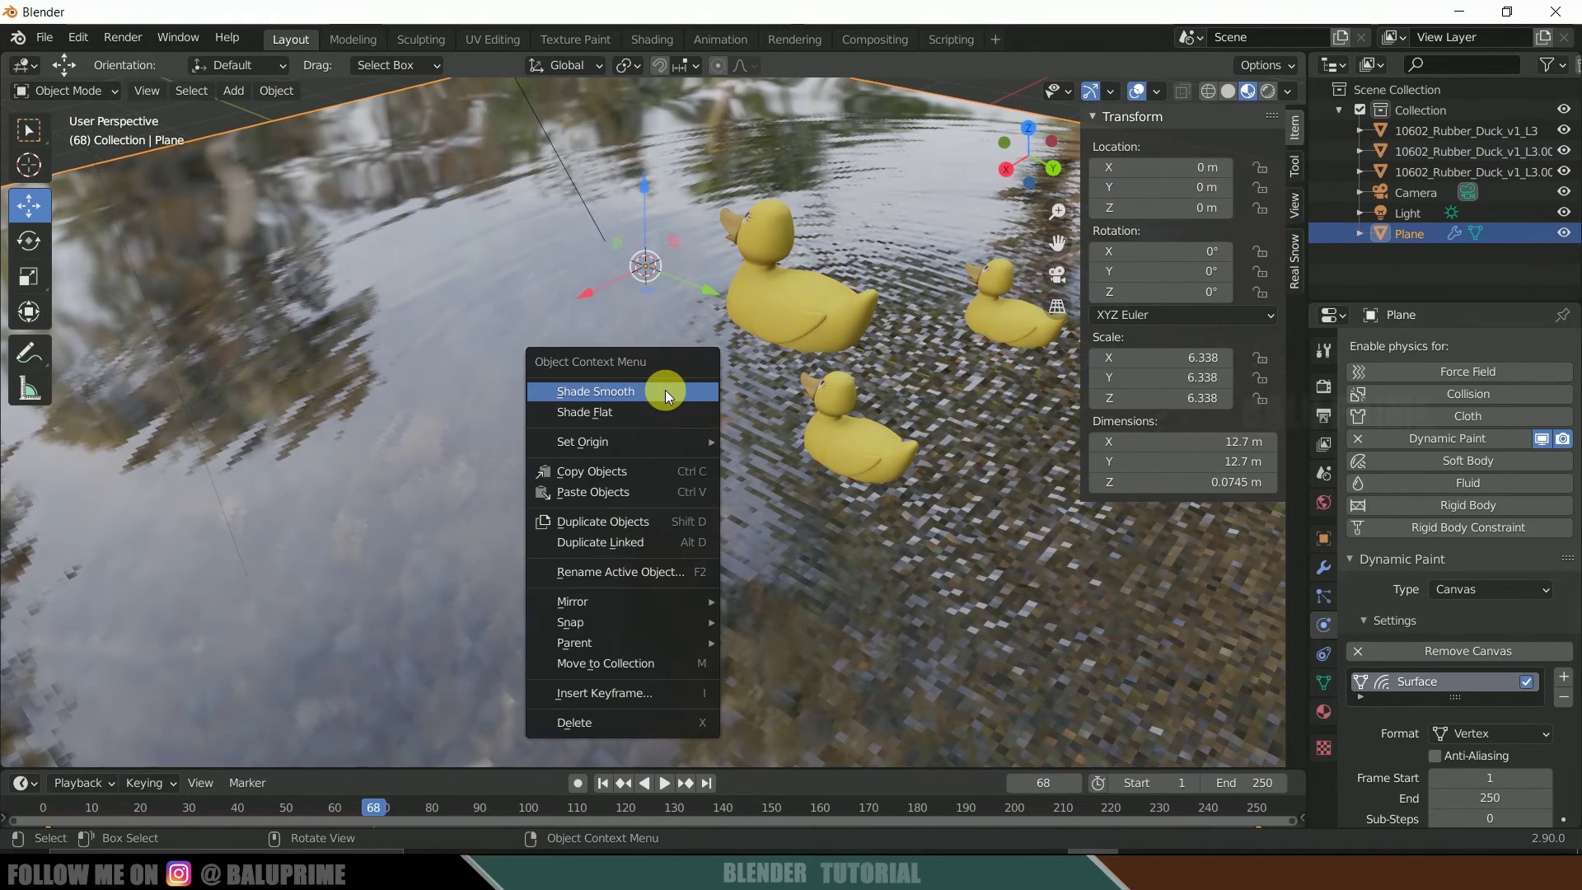
pyautogui.click(627, 394)
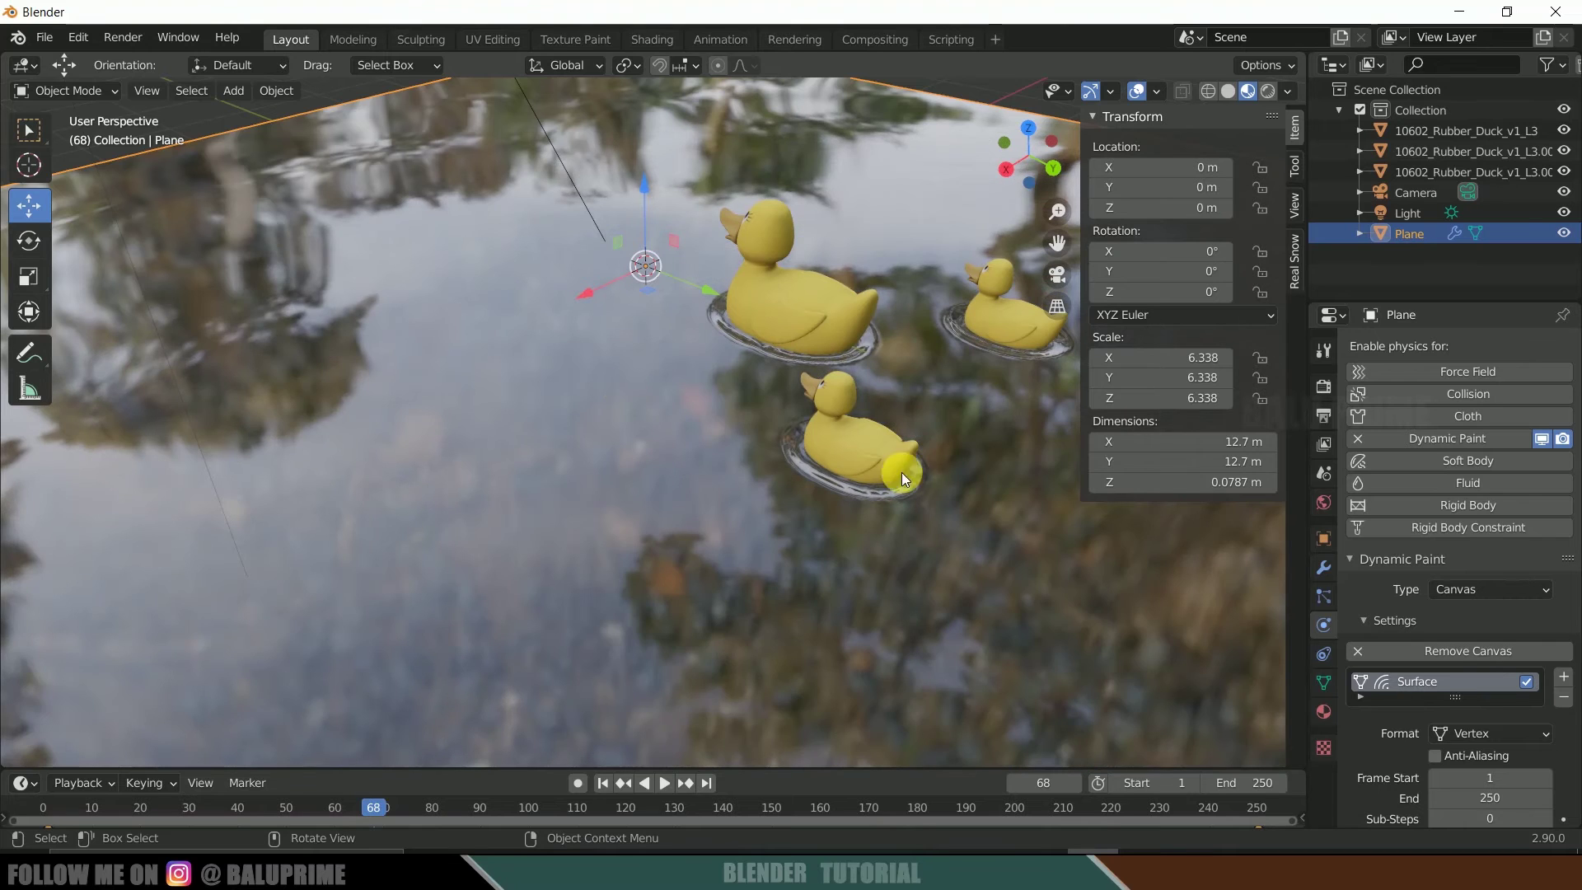
pyautogui.moveTo(684, 548); pyautogui.dragTo(695, 674, button='middle')
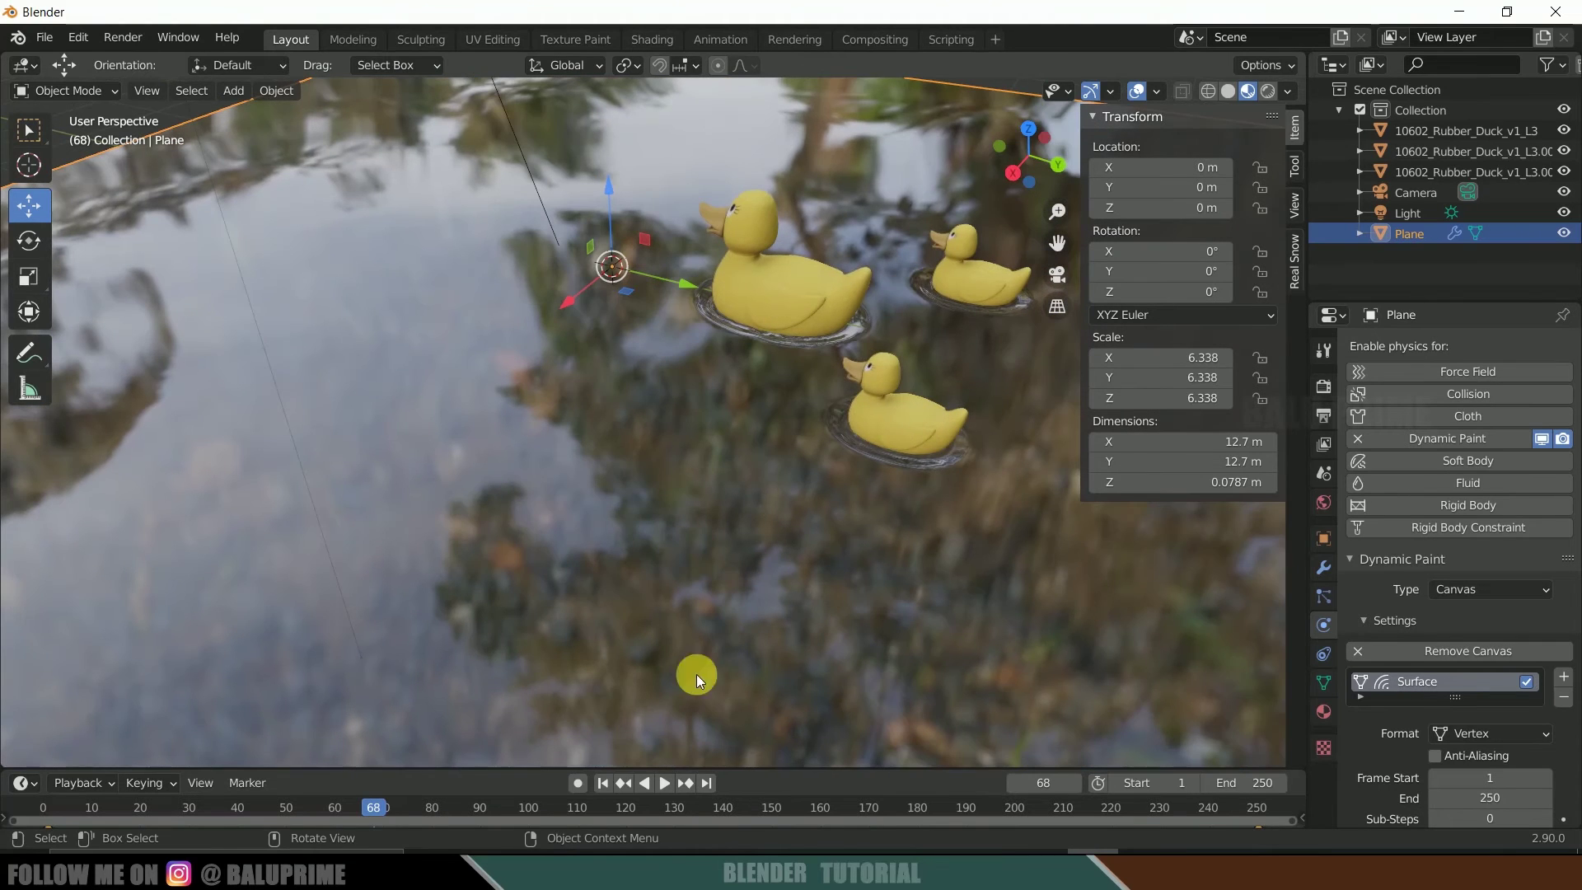
# - Return to the first frame and set the wave speed of the plane's Dynamic Paint canvas to 0.25
pyautogui.click(602, 783)
pyautogui.moveTo(655, 555); pyautogui.dragTo(1120, 498, button='middle')
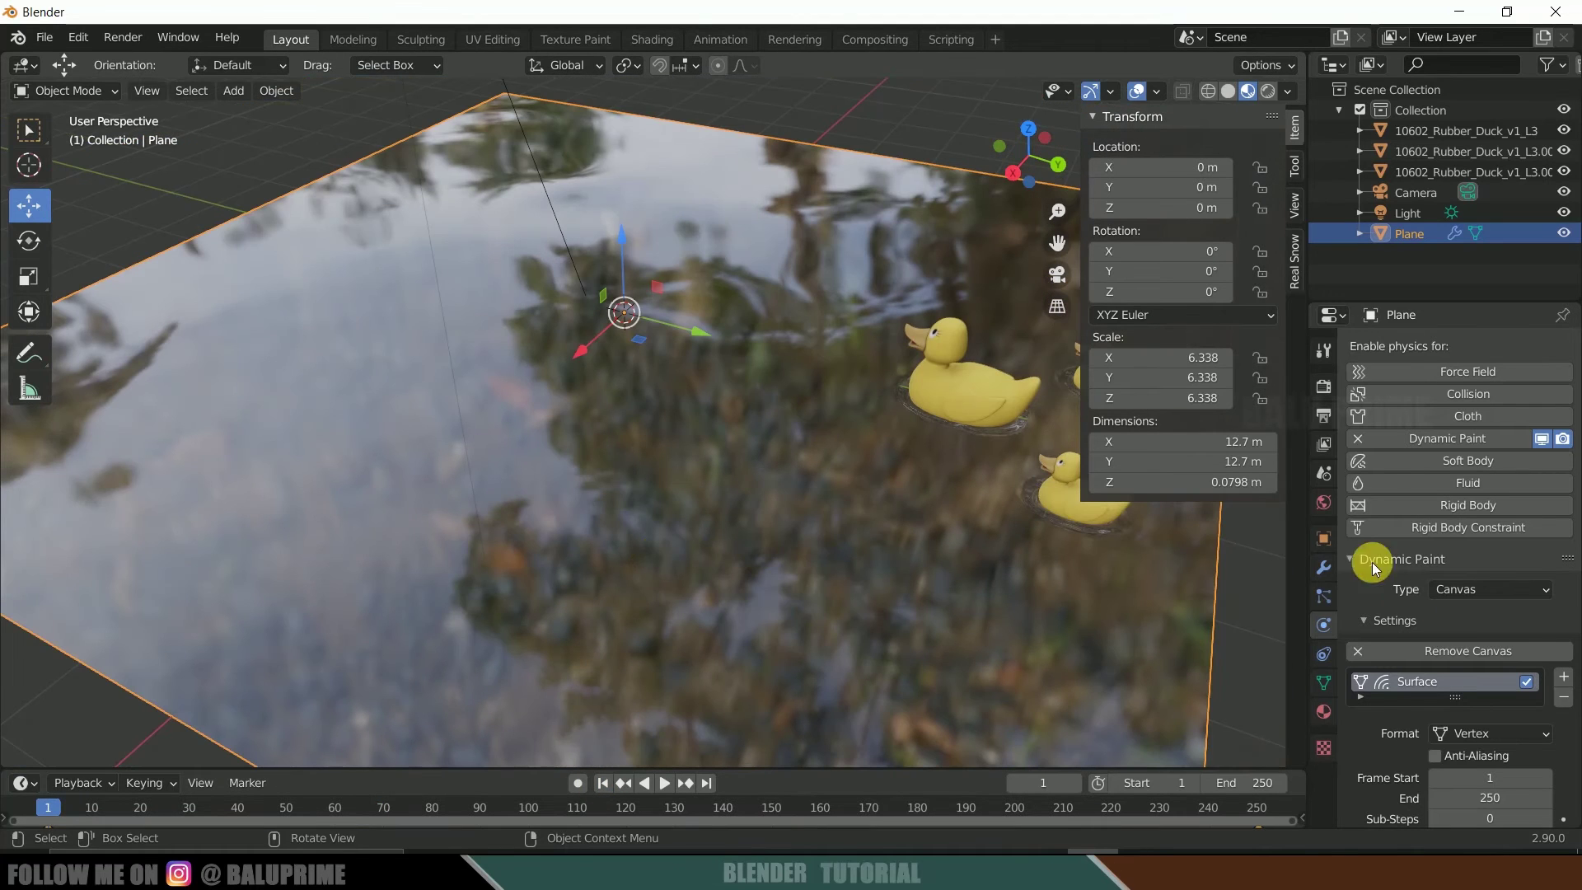
pyautogui.scroll(-8, 1394, 734)
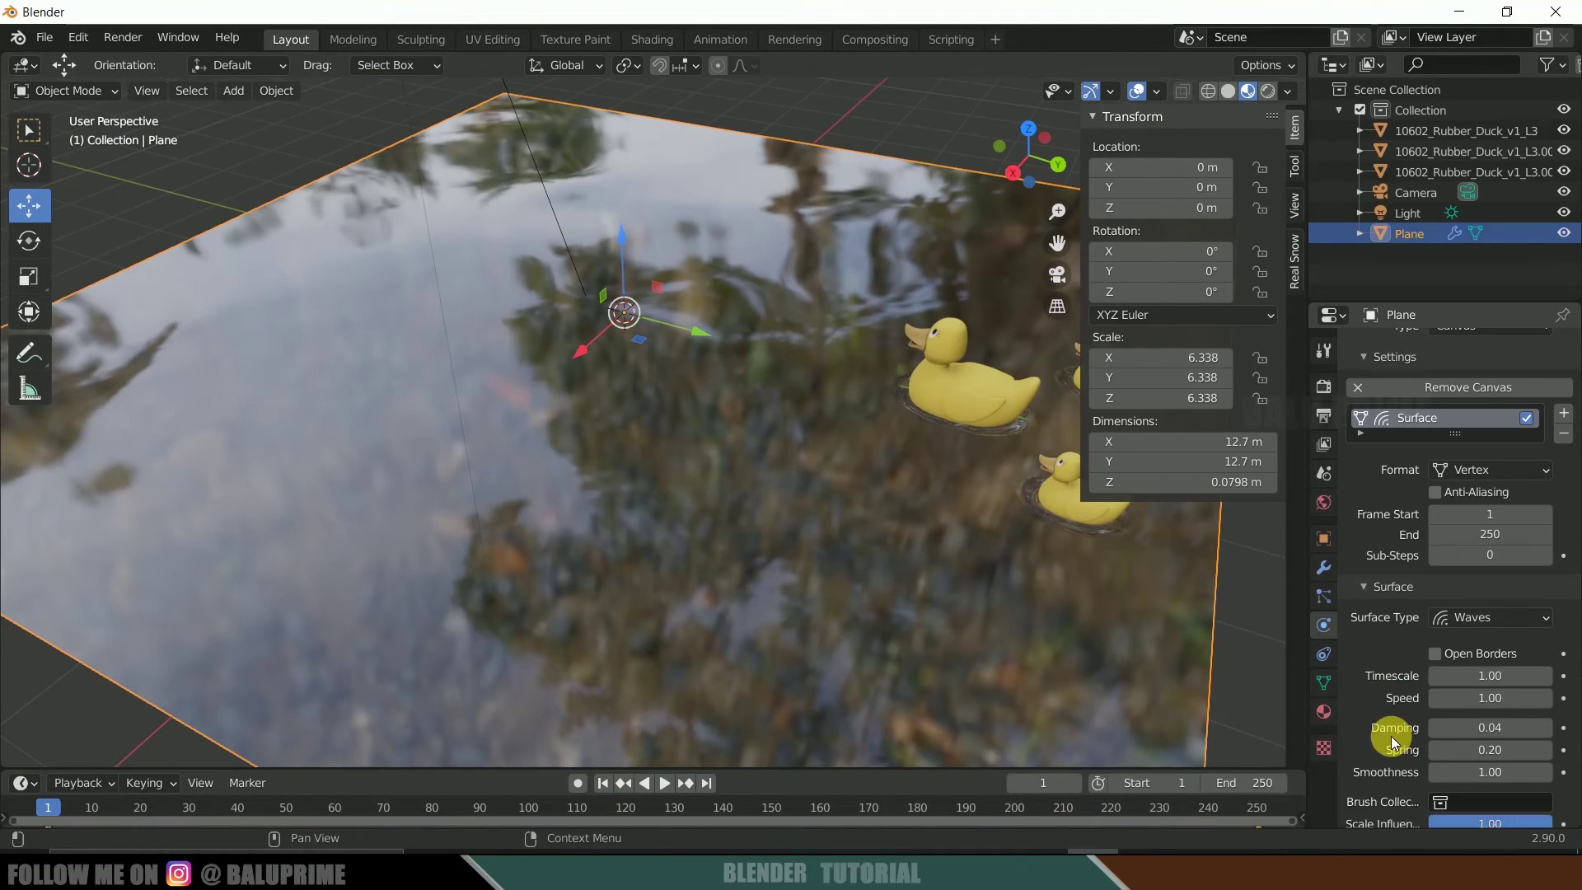
pyautogui.scroll(-1, 1392, 741)
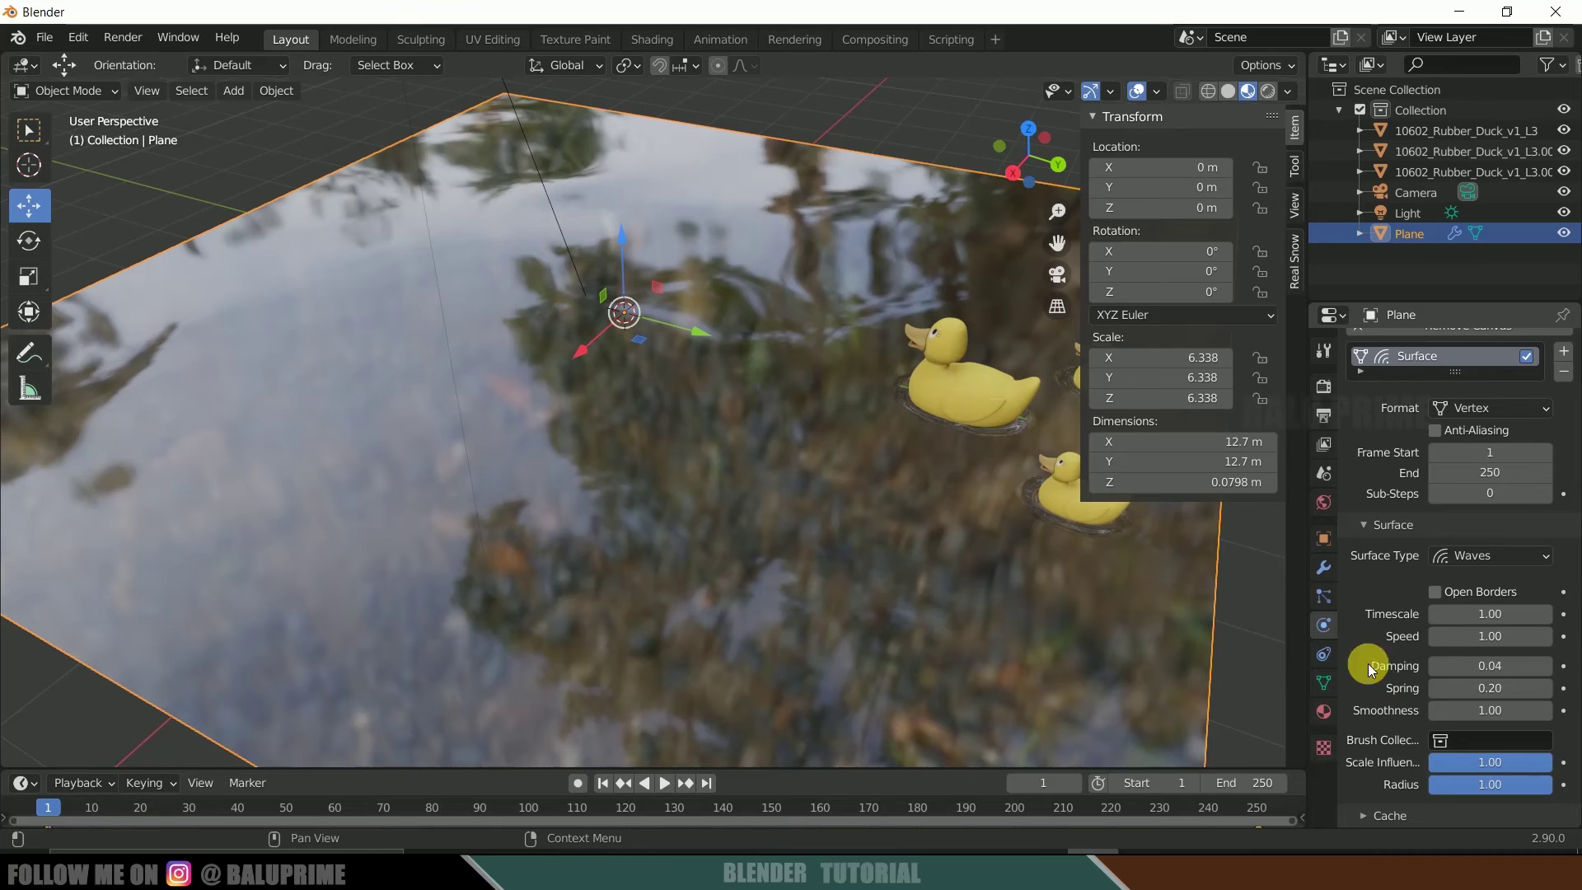
pyautogui.click(1488, 636)
pyautogui.write('.25')
pyautogui.press('Return')
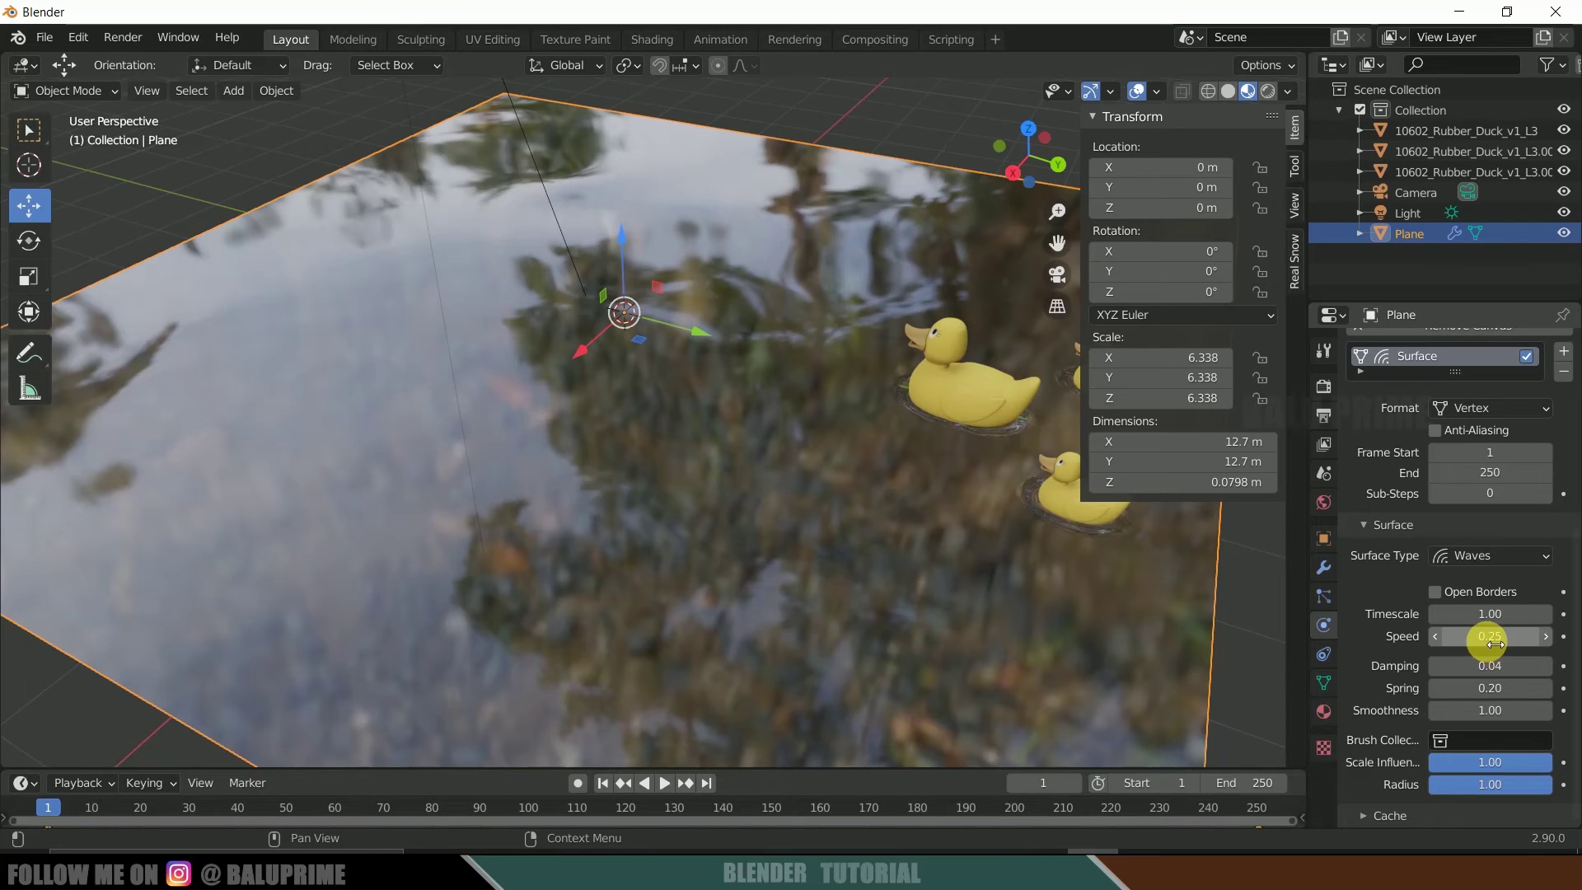
# - Play the slowed wave animation, examine the ducks' wakes, then stop and return to the first frame
pyautogui.scroll(-2, 1064, 581)
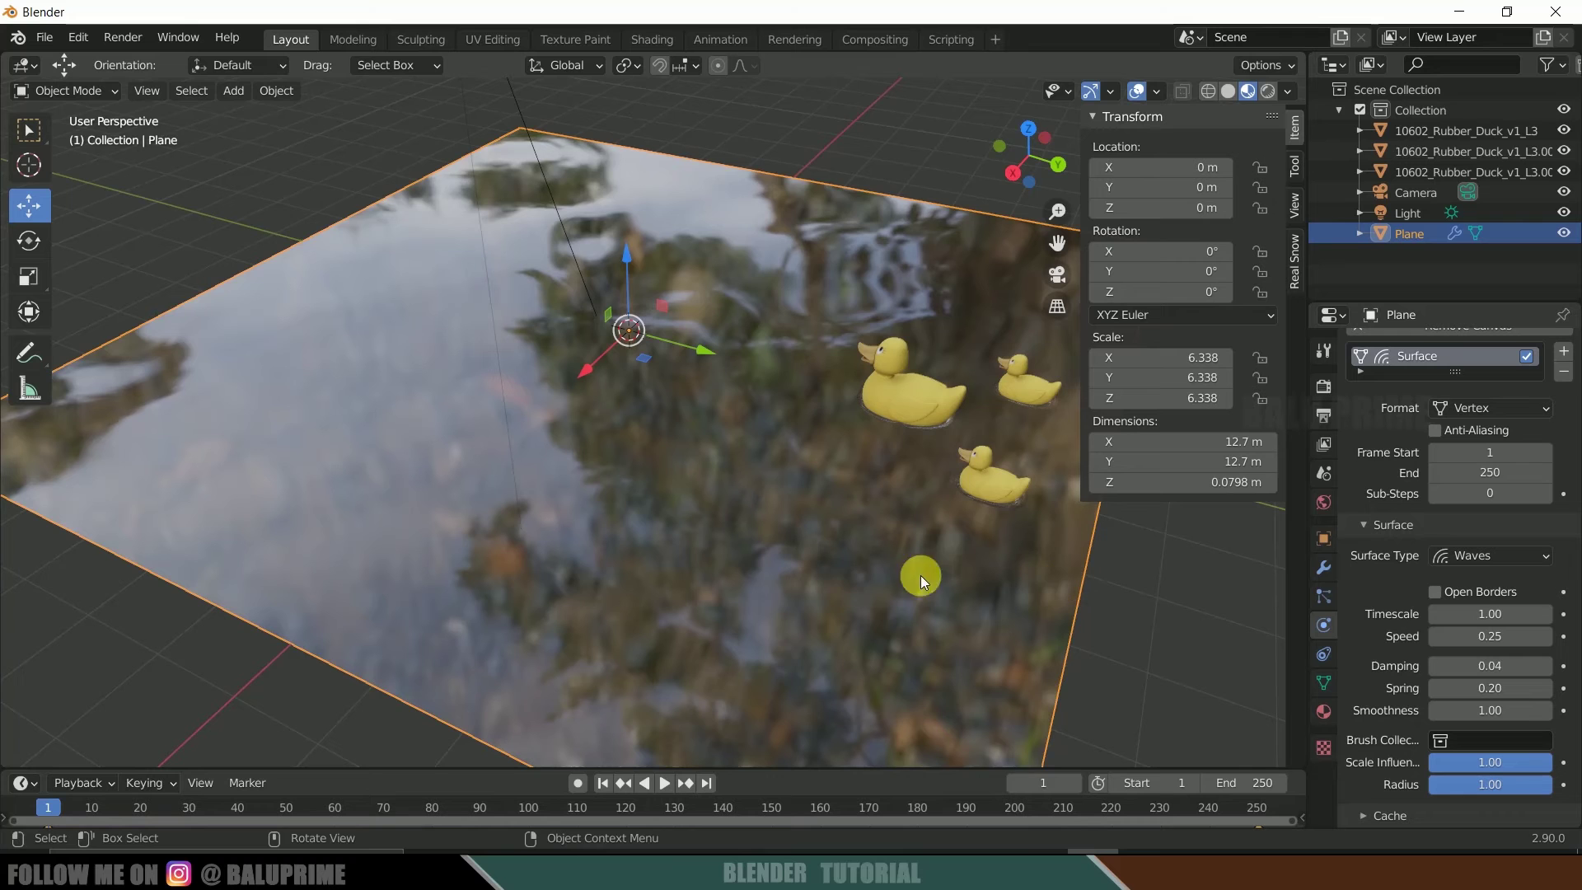
pyautogui.click(665, 785)
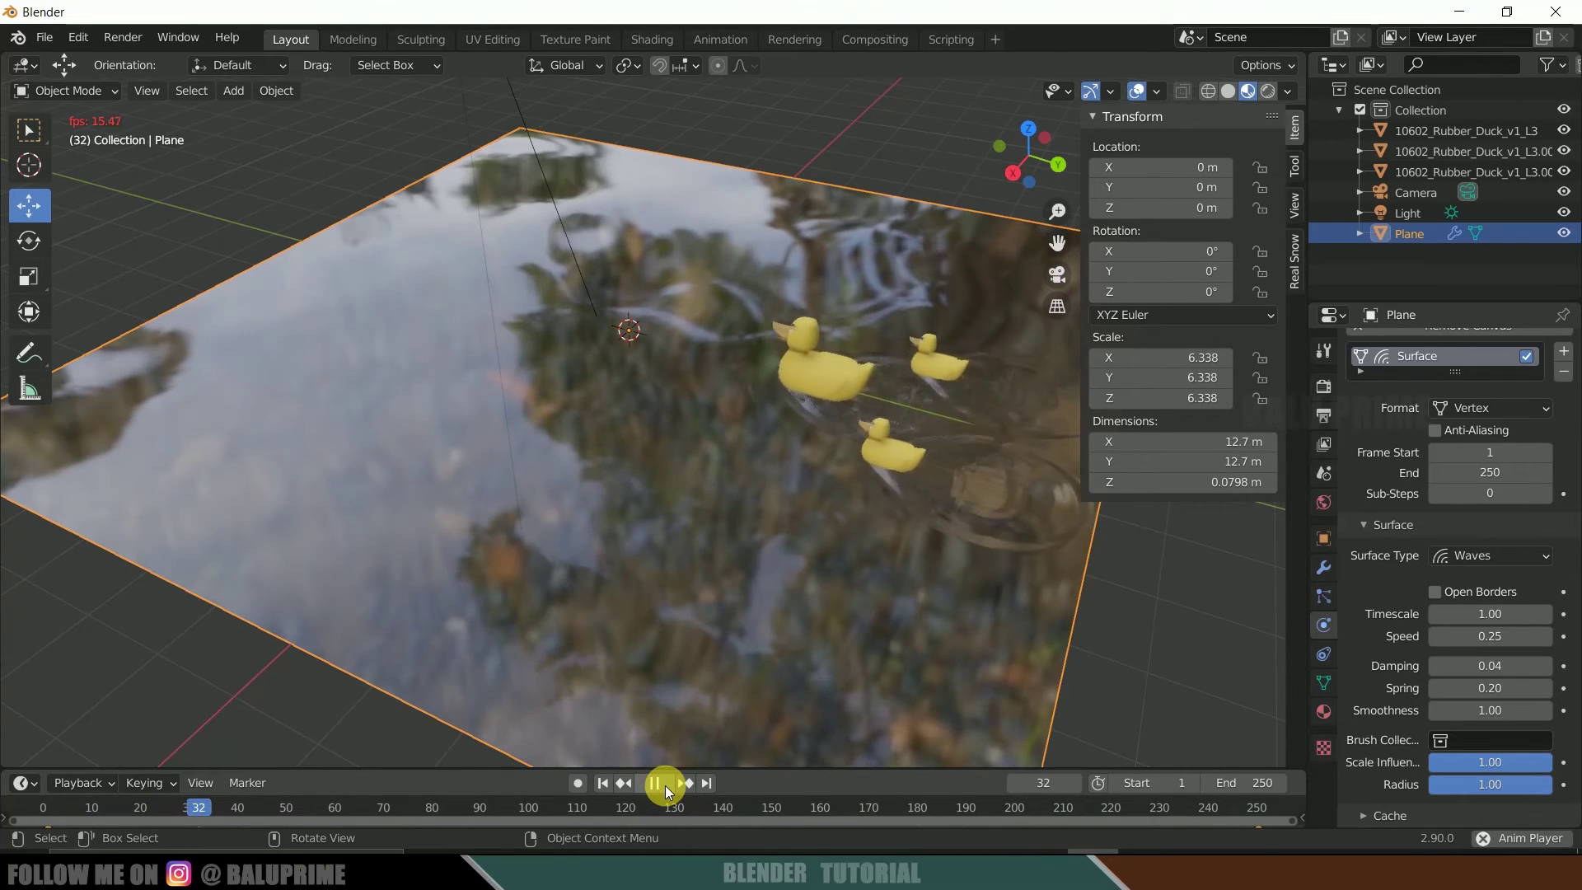
pyautogui.moveTo(1017, 567); pyautogui.dragTo(959, 577, button='middle')
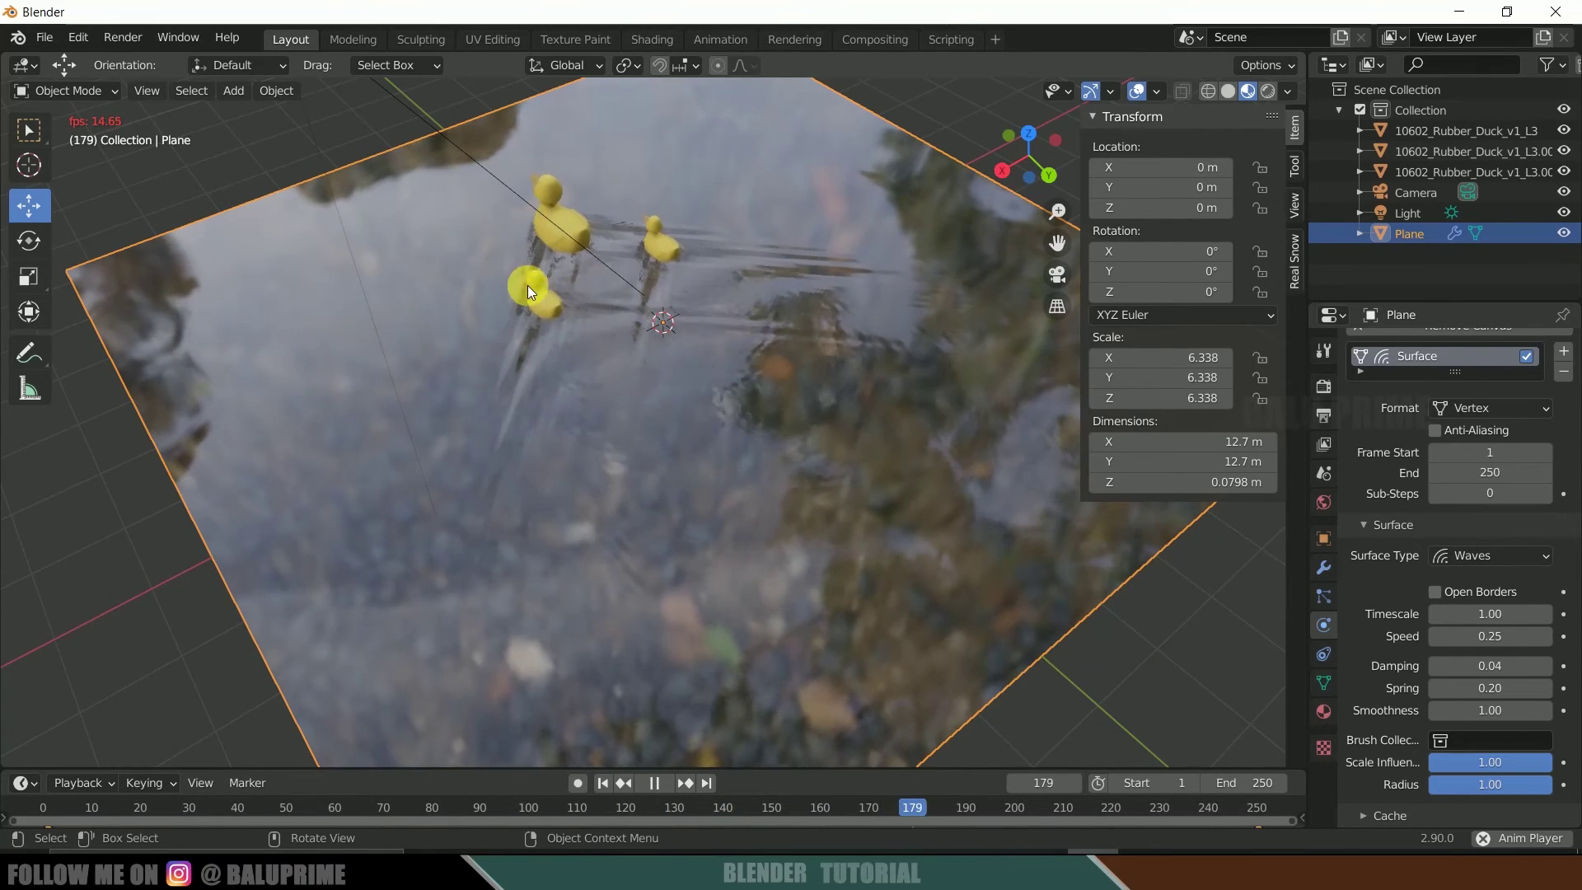
pyautogui.click(656, 787)
pyautogui.click(603, 782)
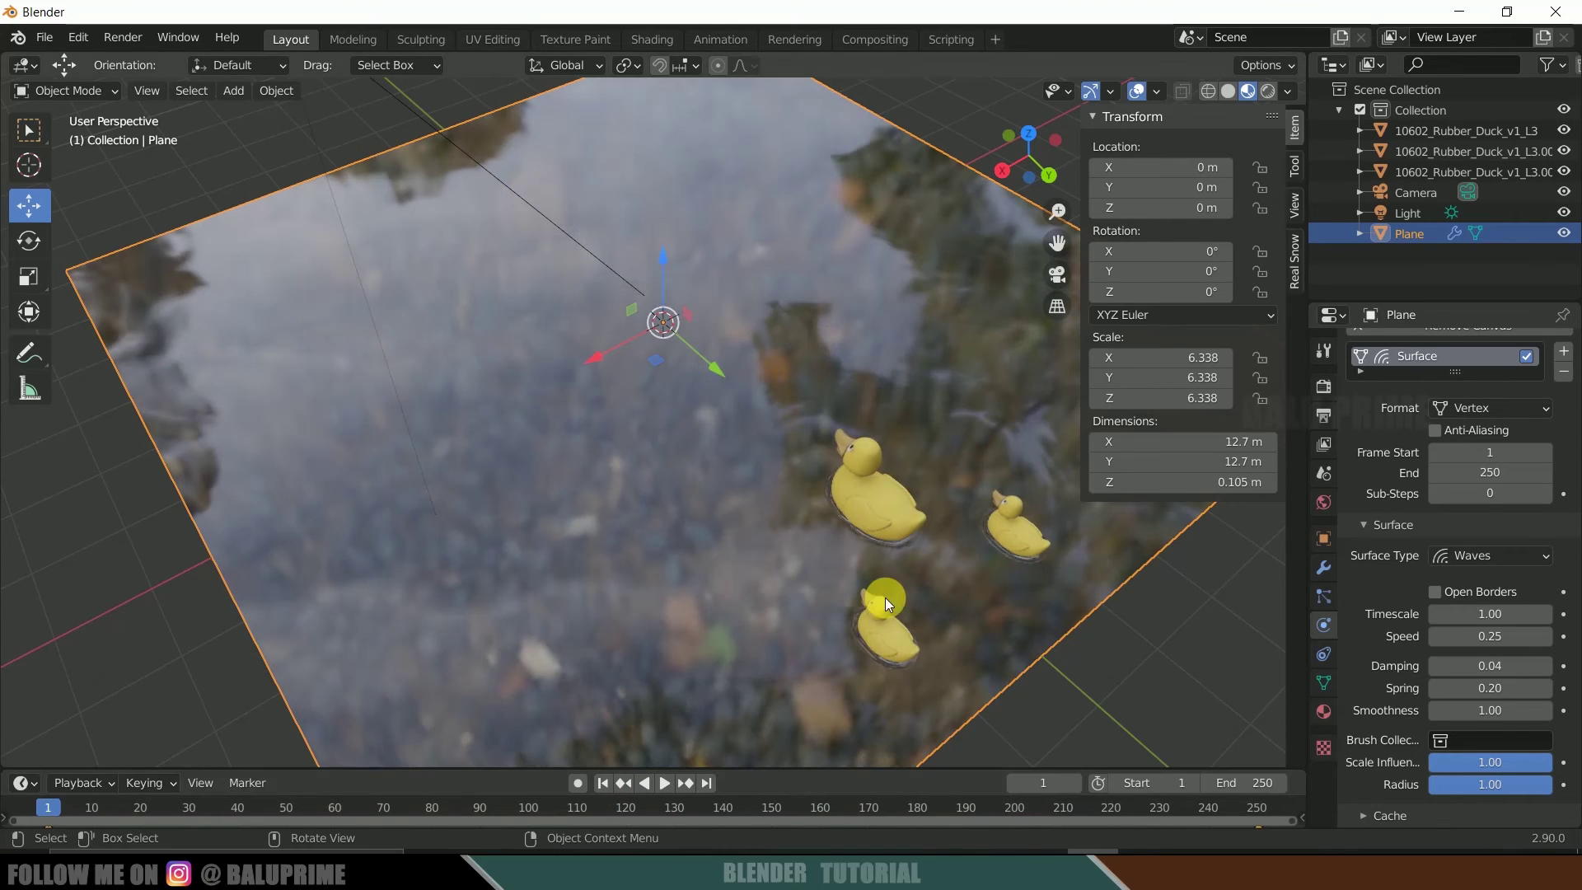
# - Enable Ambient Occlusion with a distance of 1 m and Screen Space Reflections in the Eevee render settings
pyautogui.click(1324, 387)
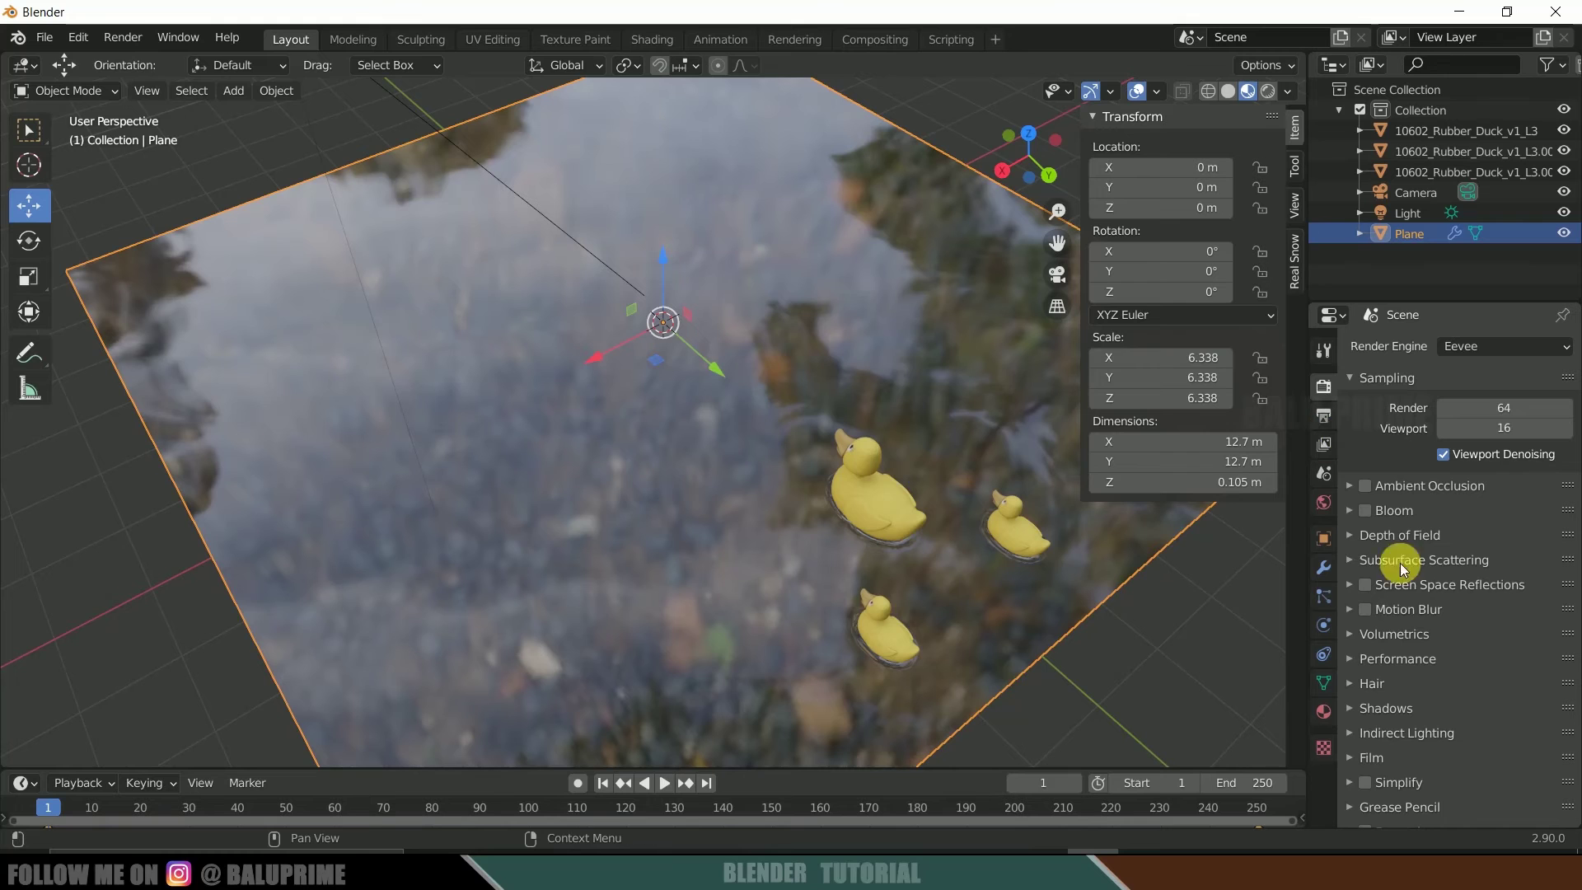
pyautogui.click(1347, 486)
pyautogui.click(1496, 516)
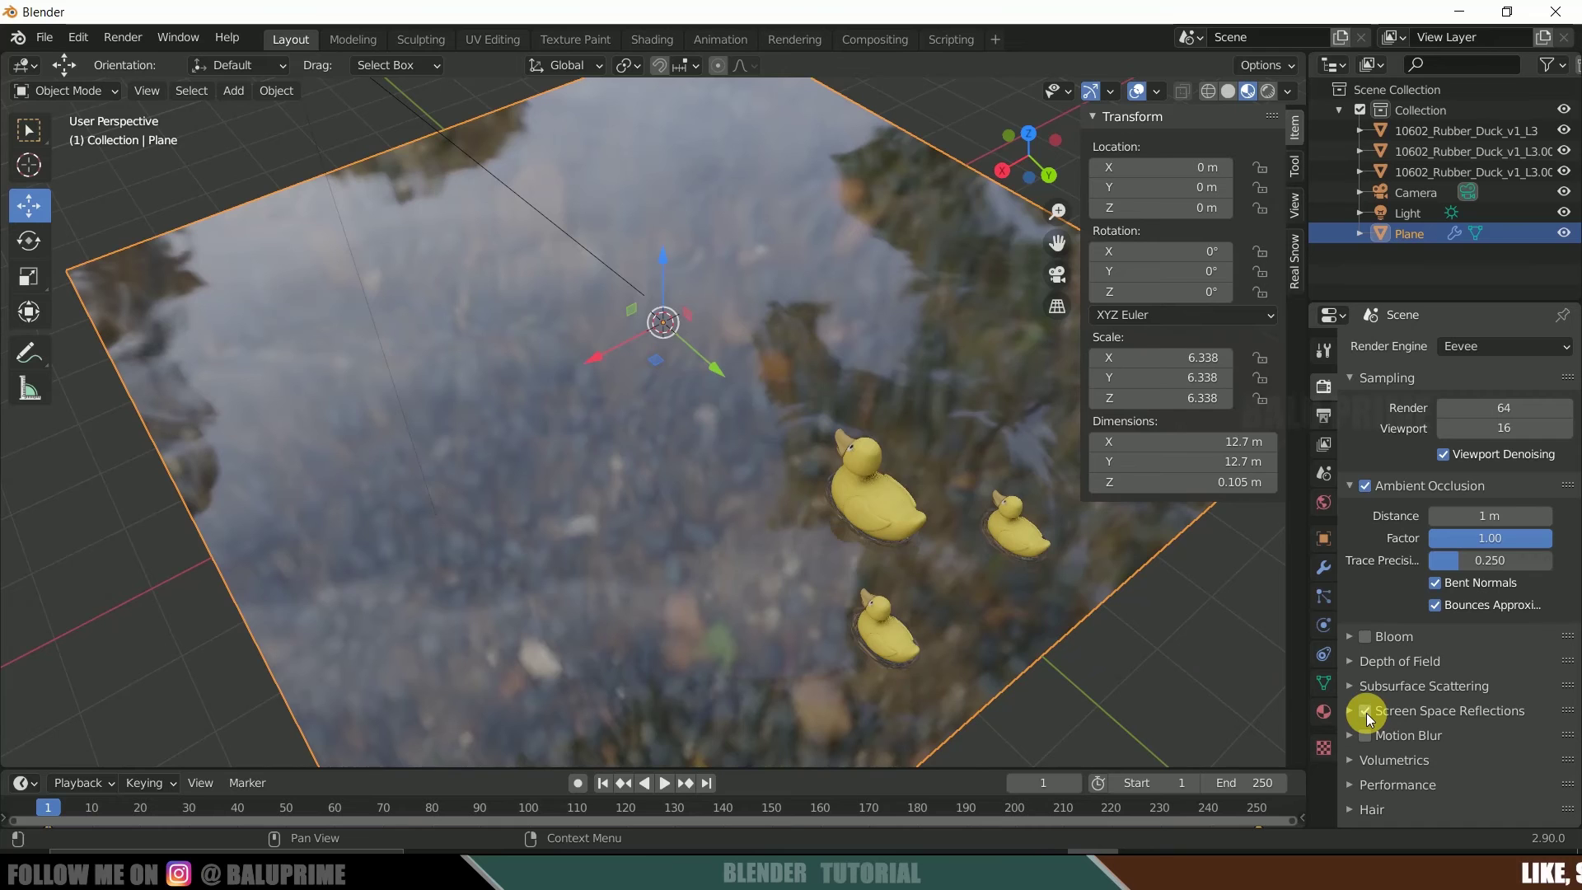
pyautogui.moveTo(956, 625); pyautogui.dragTo(997, 486, button='middle')
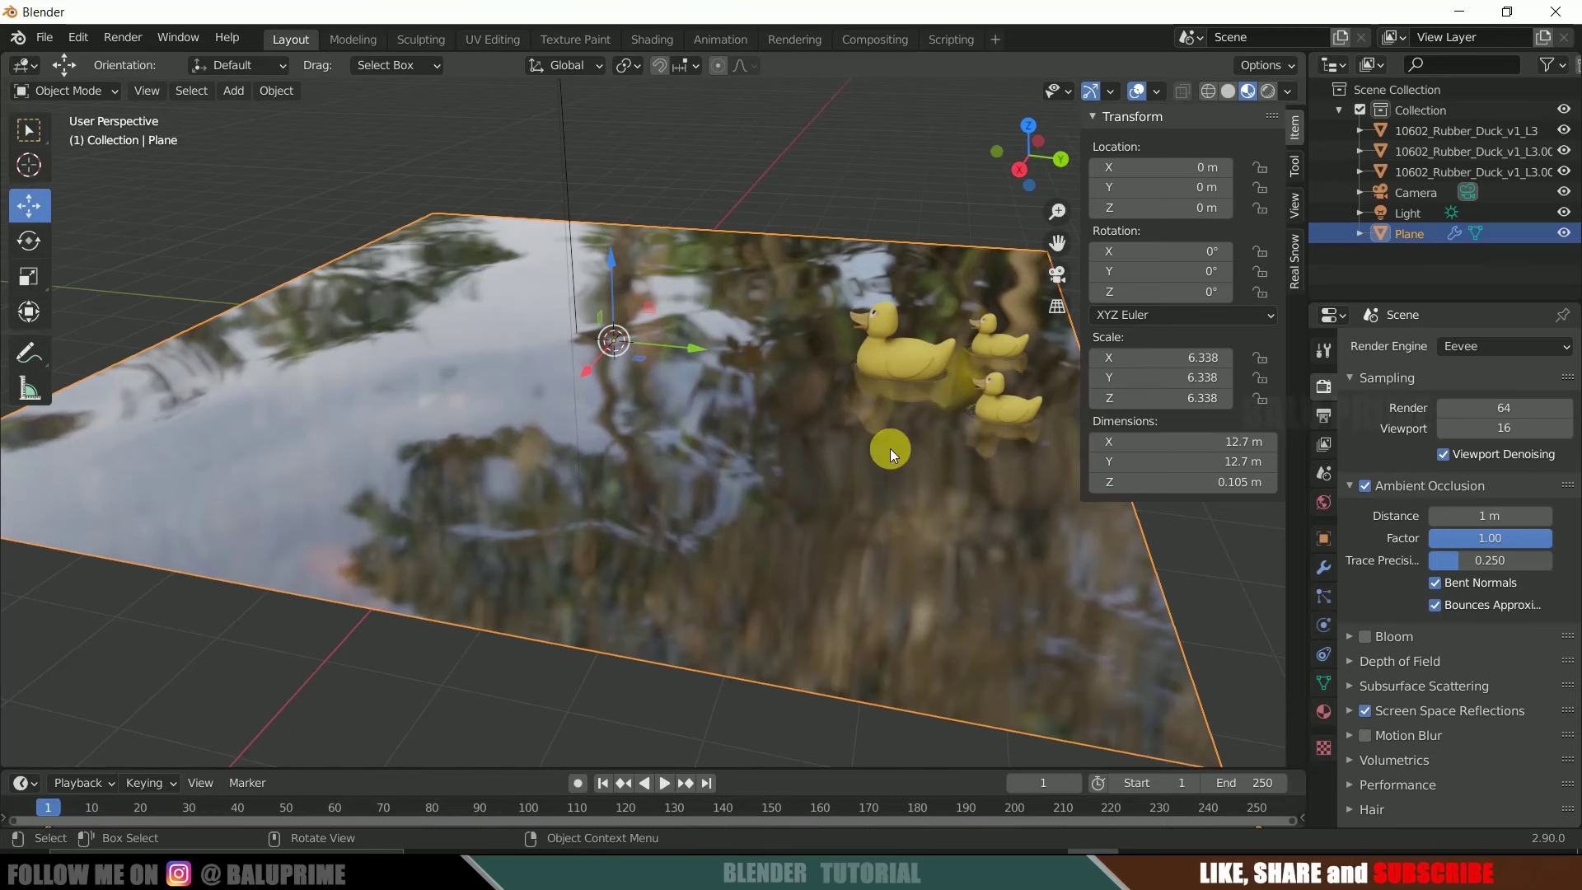
pyautogui.scroll(-3, 1400, 683)
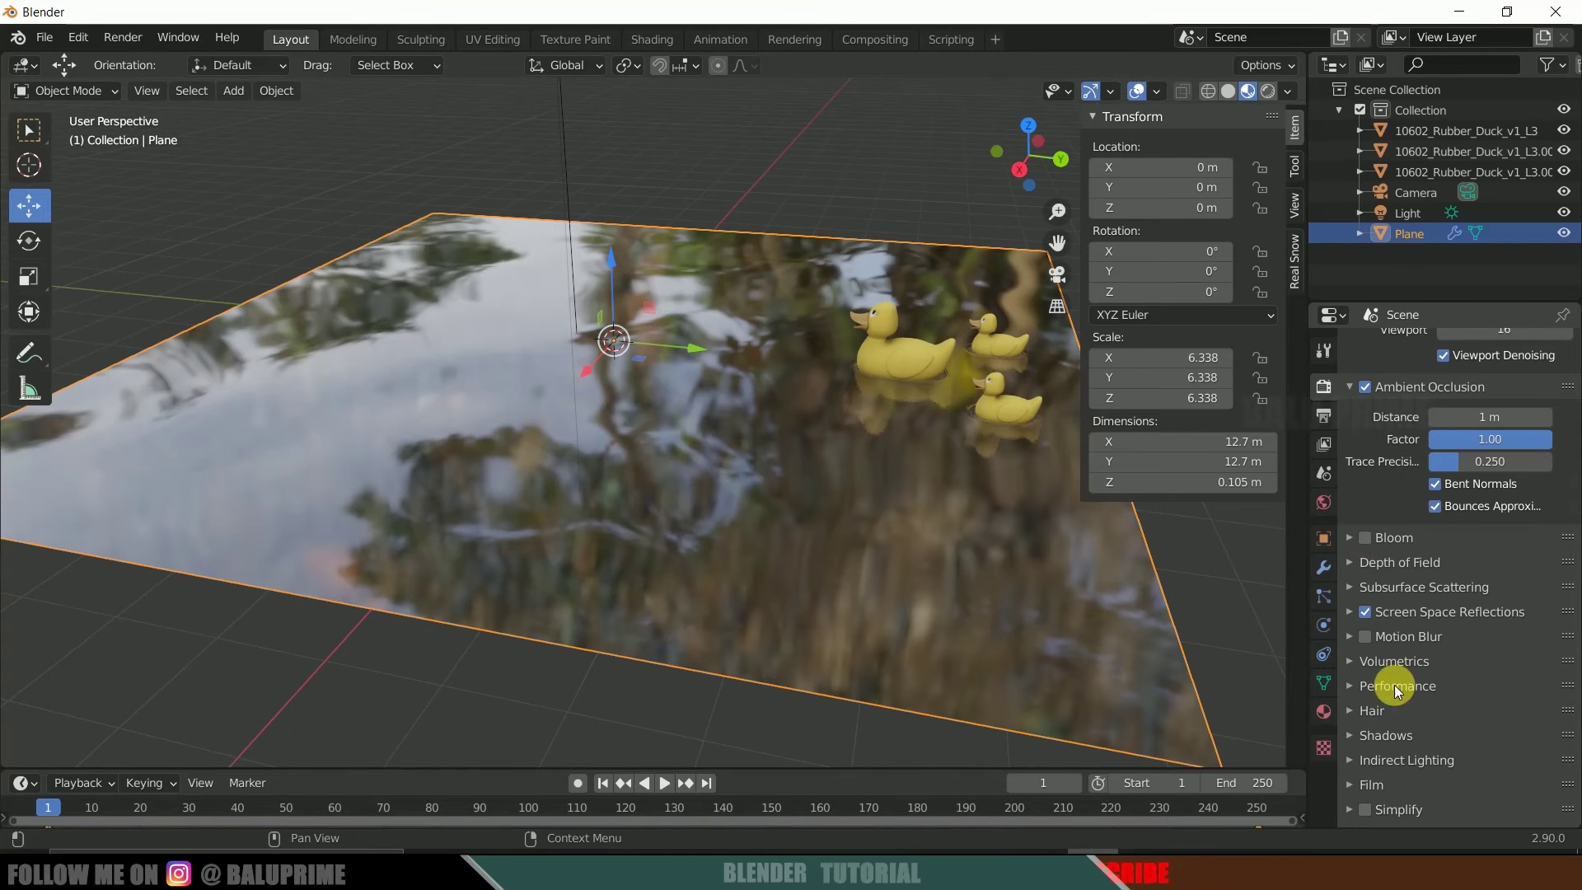
pyautogui.scroll(-2, 1451, 659)
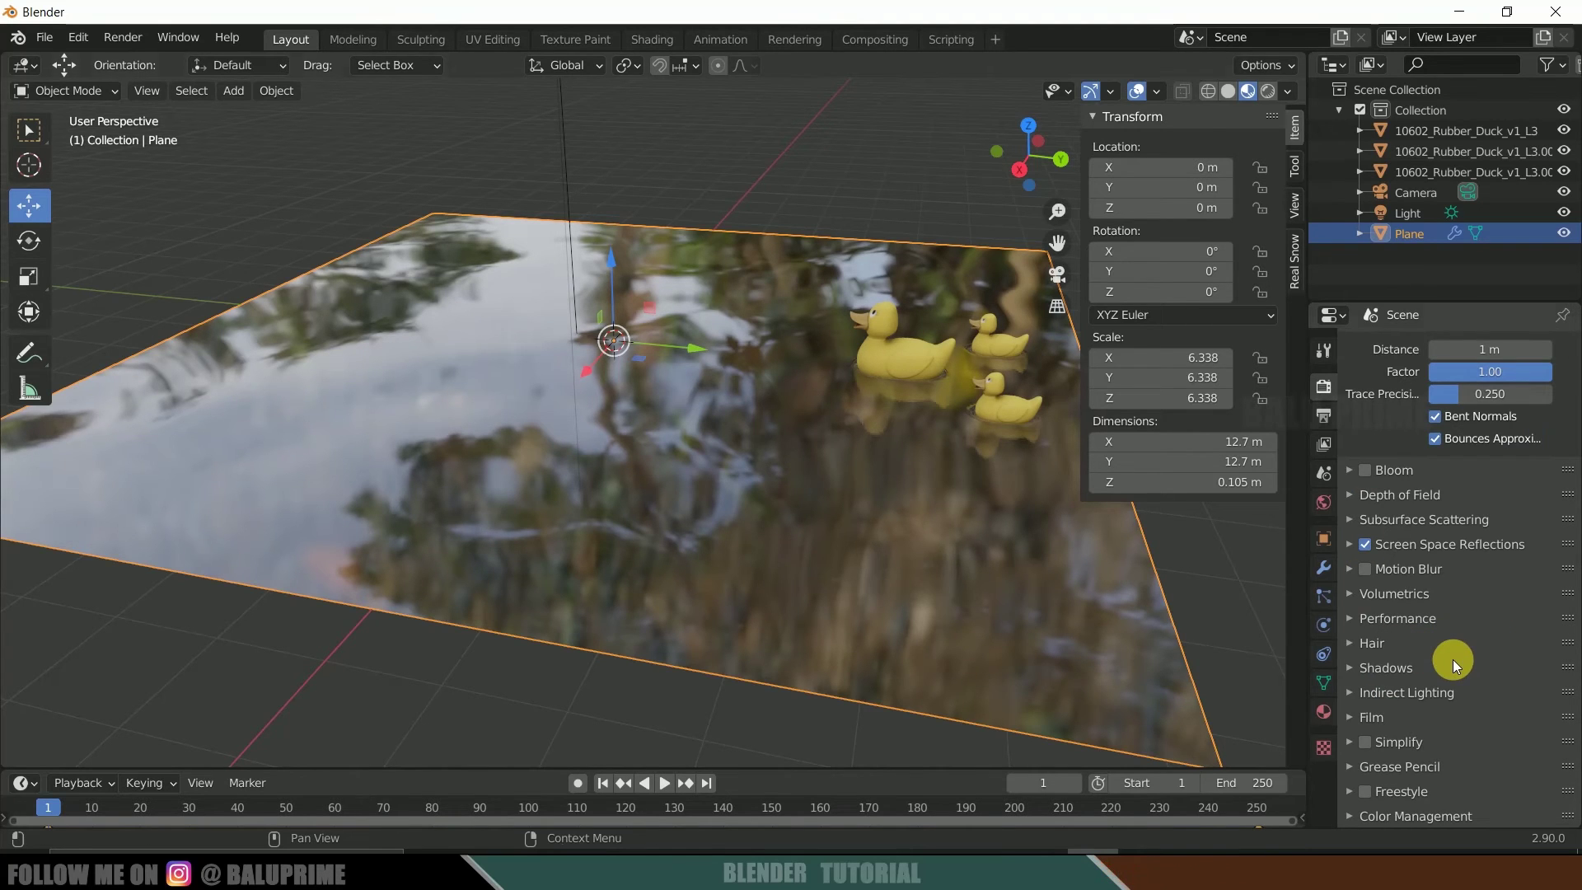
# - Switch the viewport to Rendered shading and assign an Environment Texture to the World background color
pyautogui.click(1267, 94)
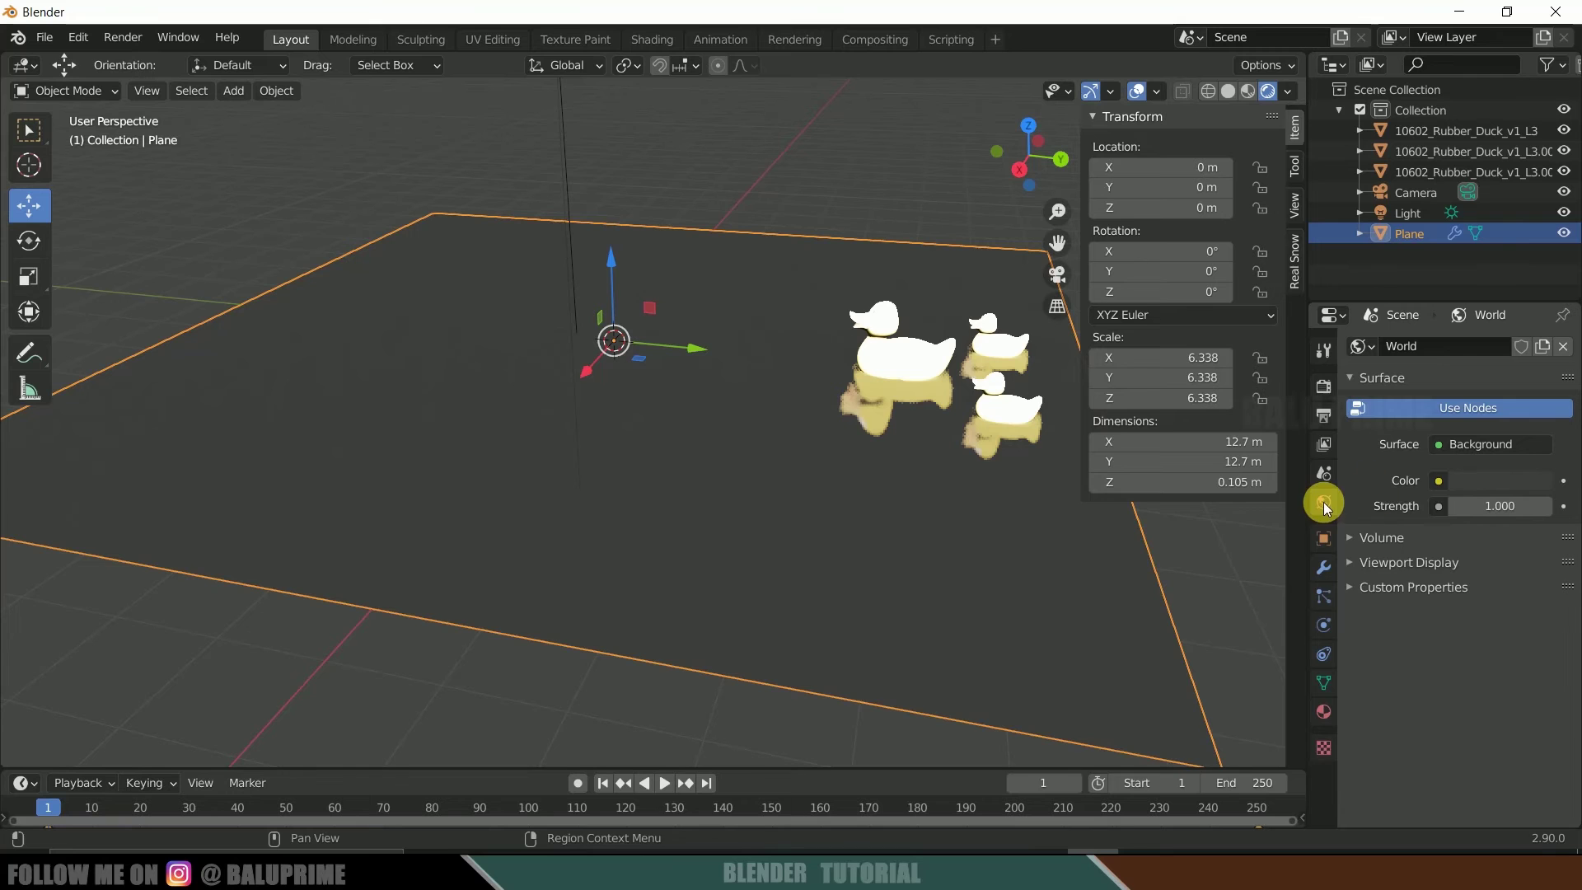
pyautogui.click(1437, 482)
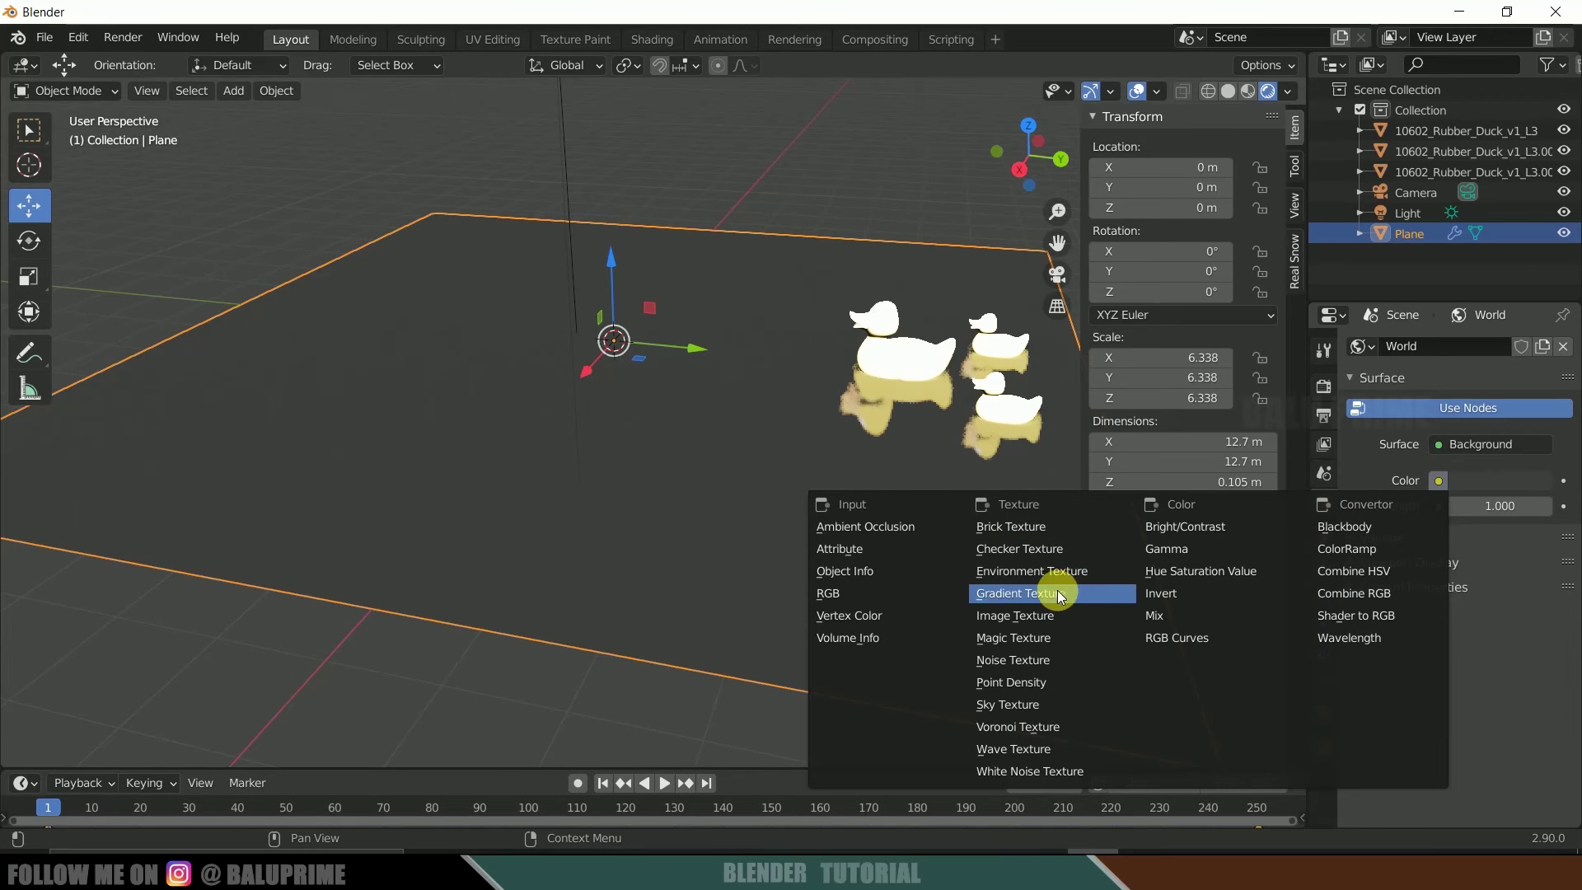
pyautogui.click(1025, 575)
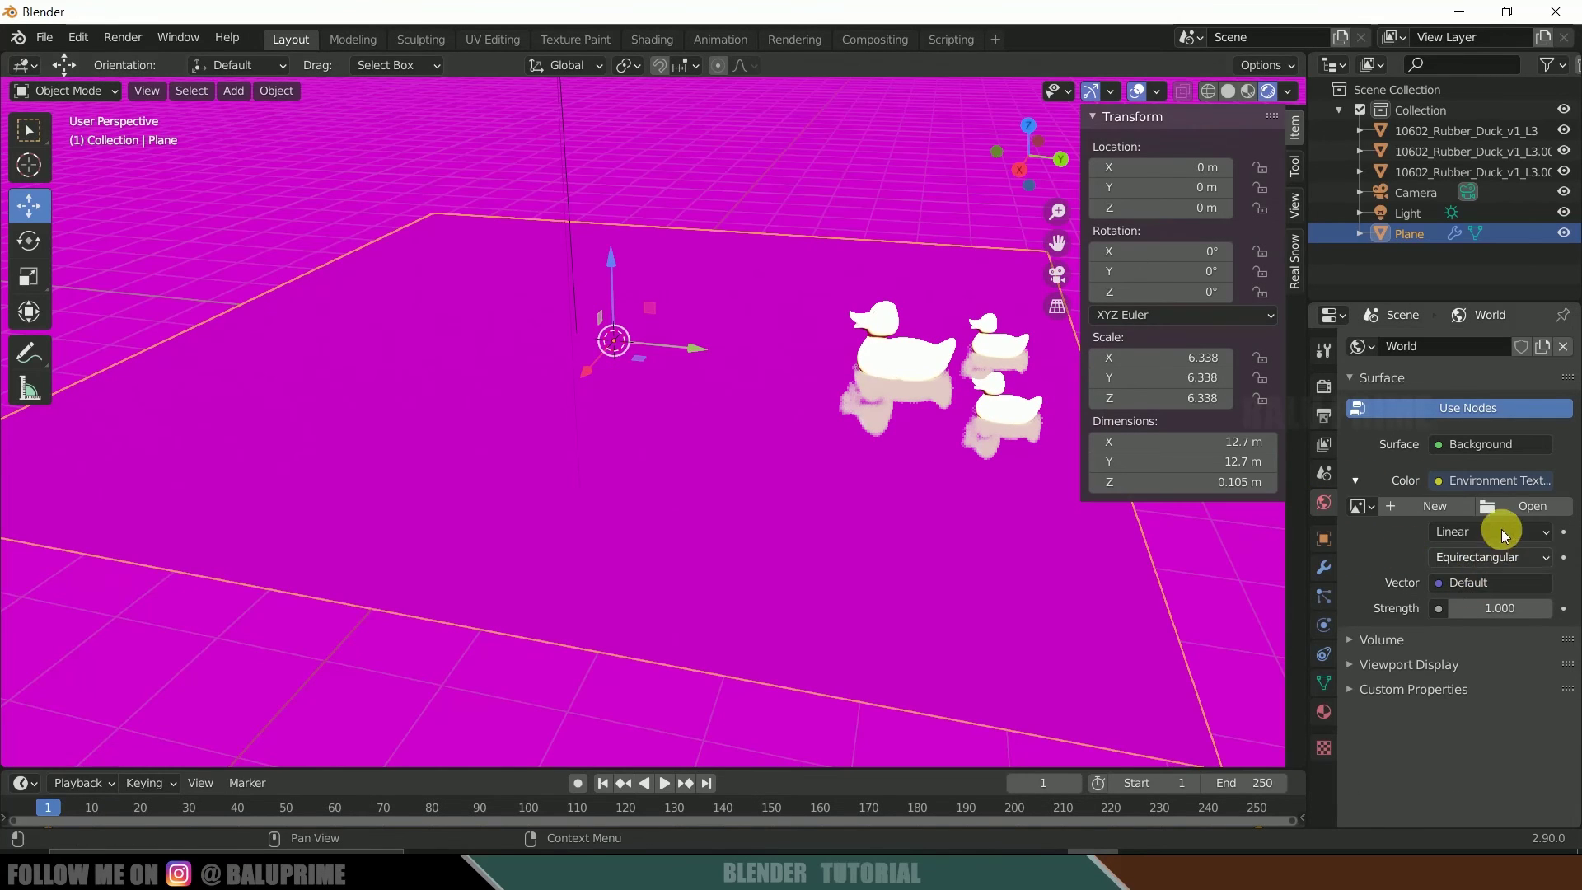
# - Load lakeside_2k.hdr from the D:\HDR folder as the World environment image
pyautogui.click(1525, 506)
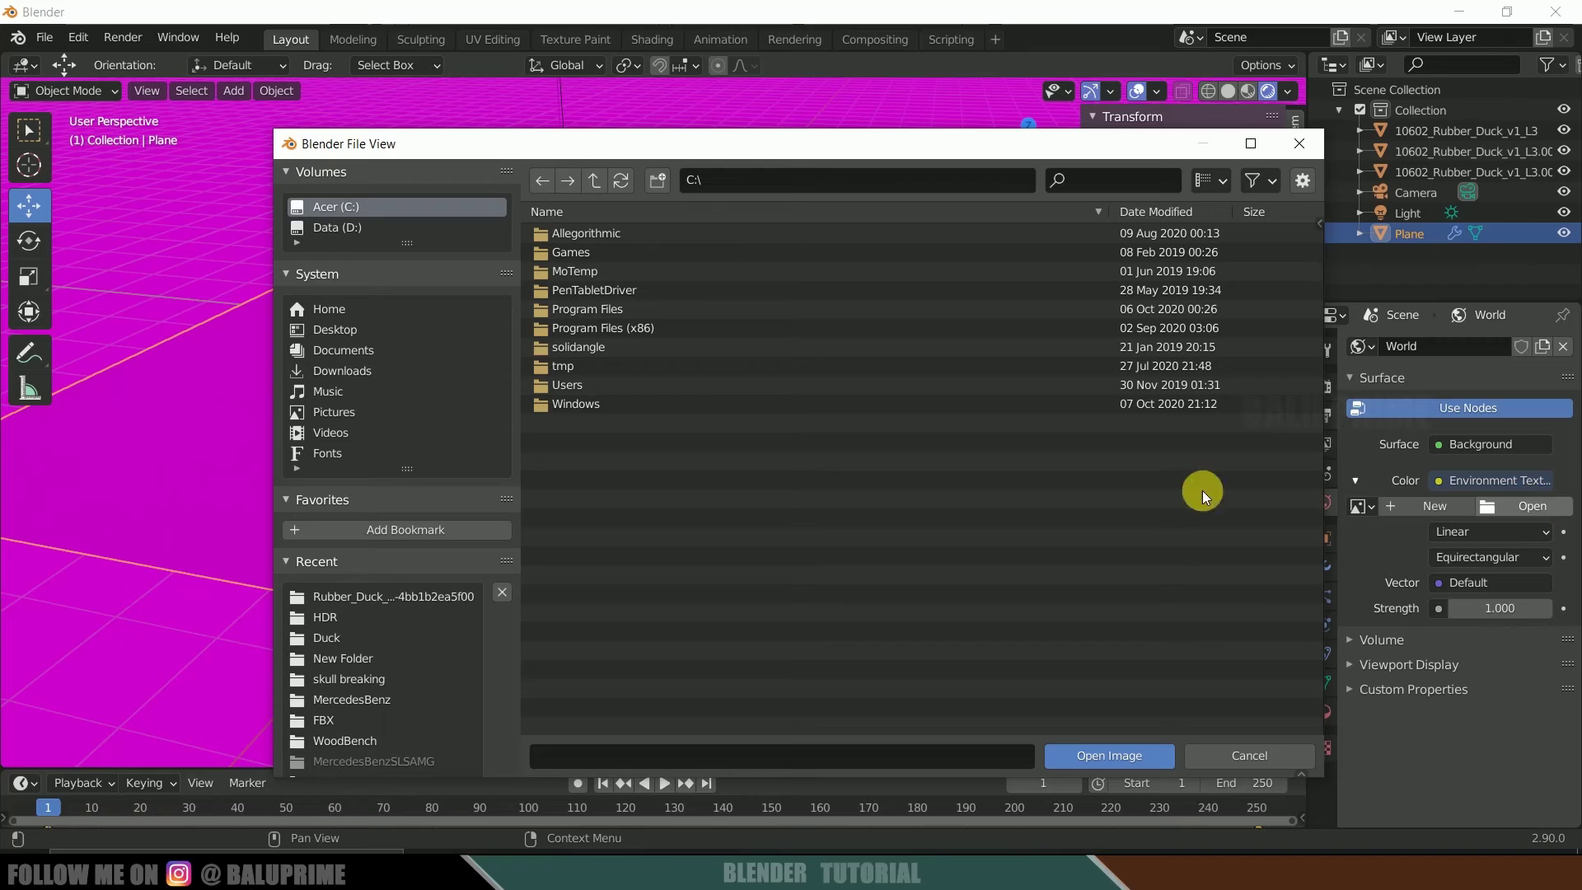
pyautogui.click(342, 227)
pyautogui.scroll(-3, 713, 368)
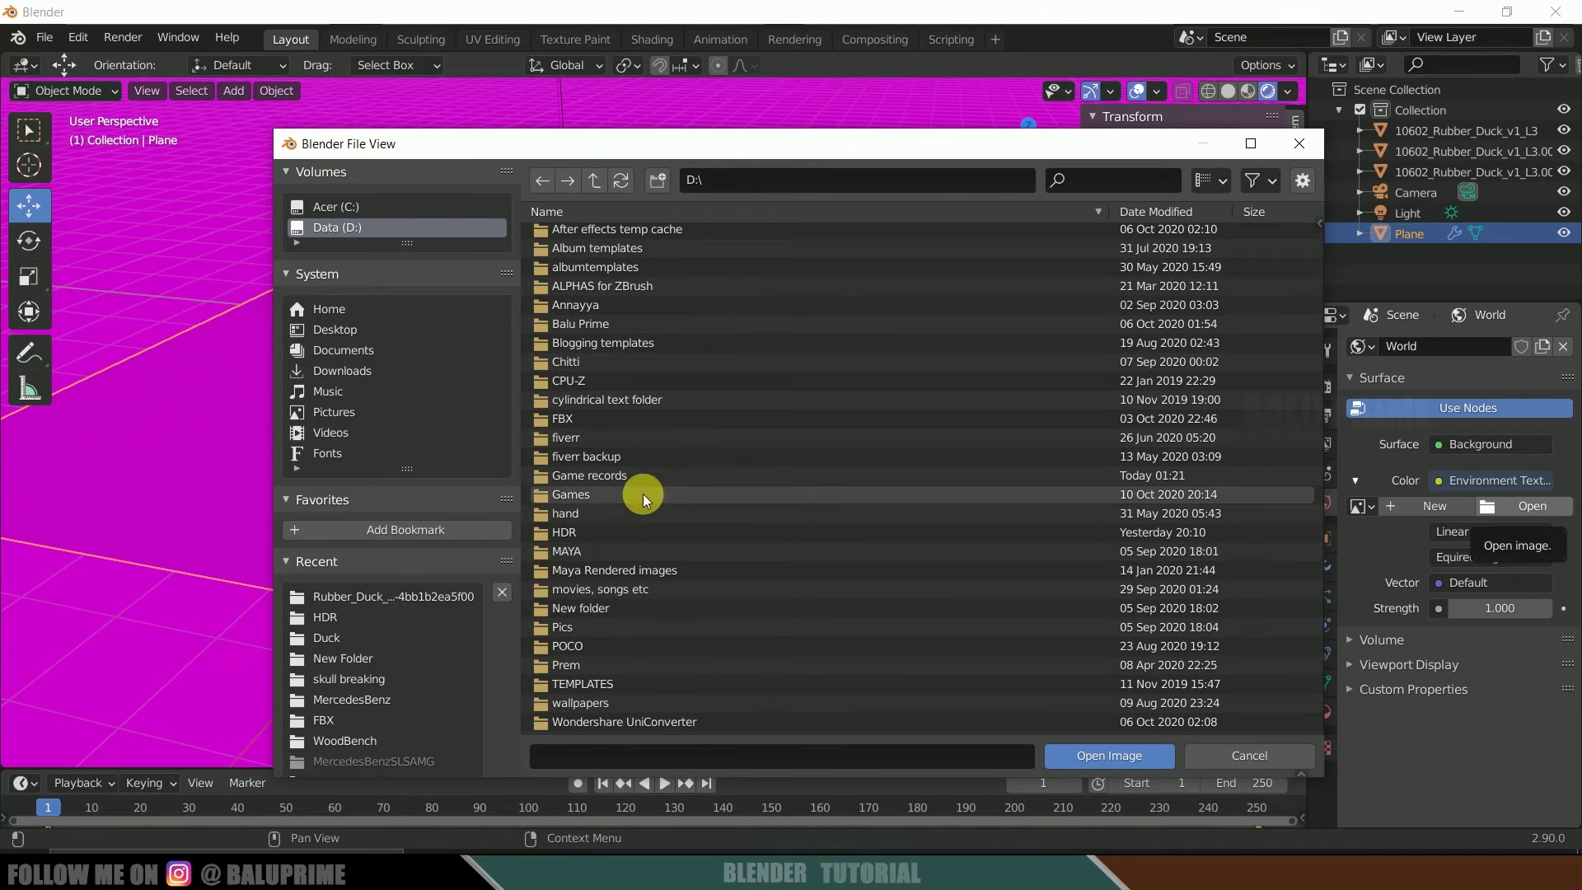
pyautogui.click(567, 532)
pyautogui.scroll(-3, 735, 505)
pyautogui.scroll(-3, 735, 506)
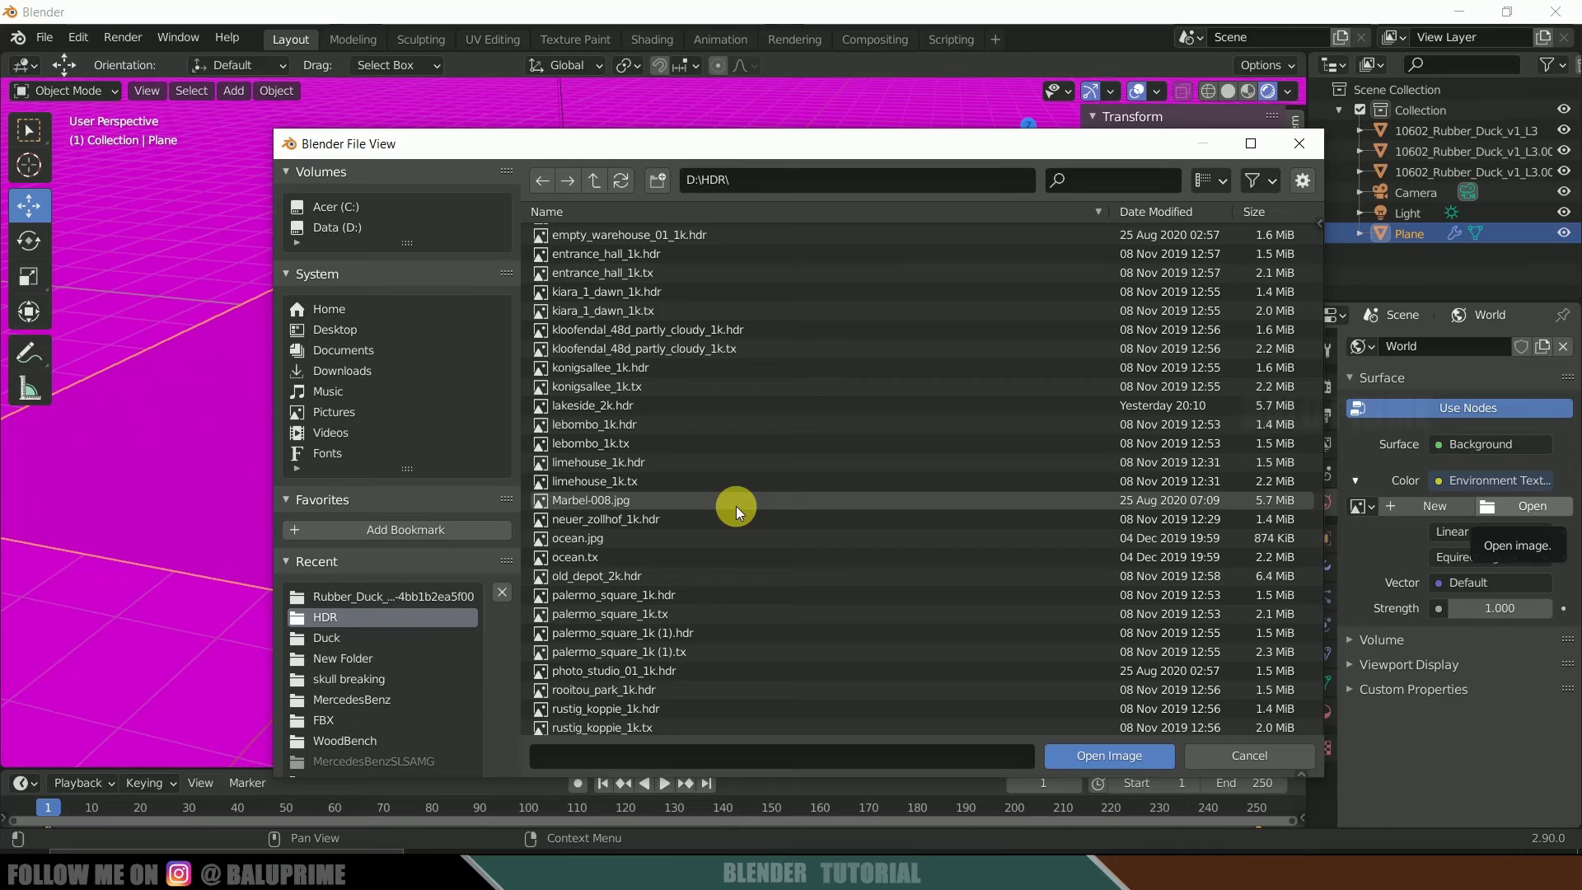
pyautogui.scroll(-1, 744, 506)
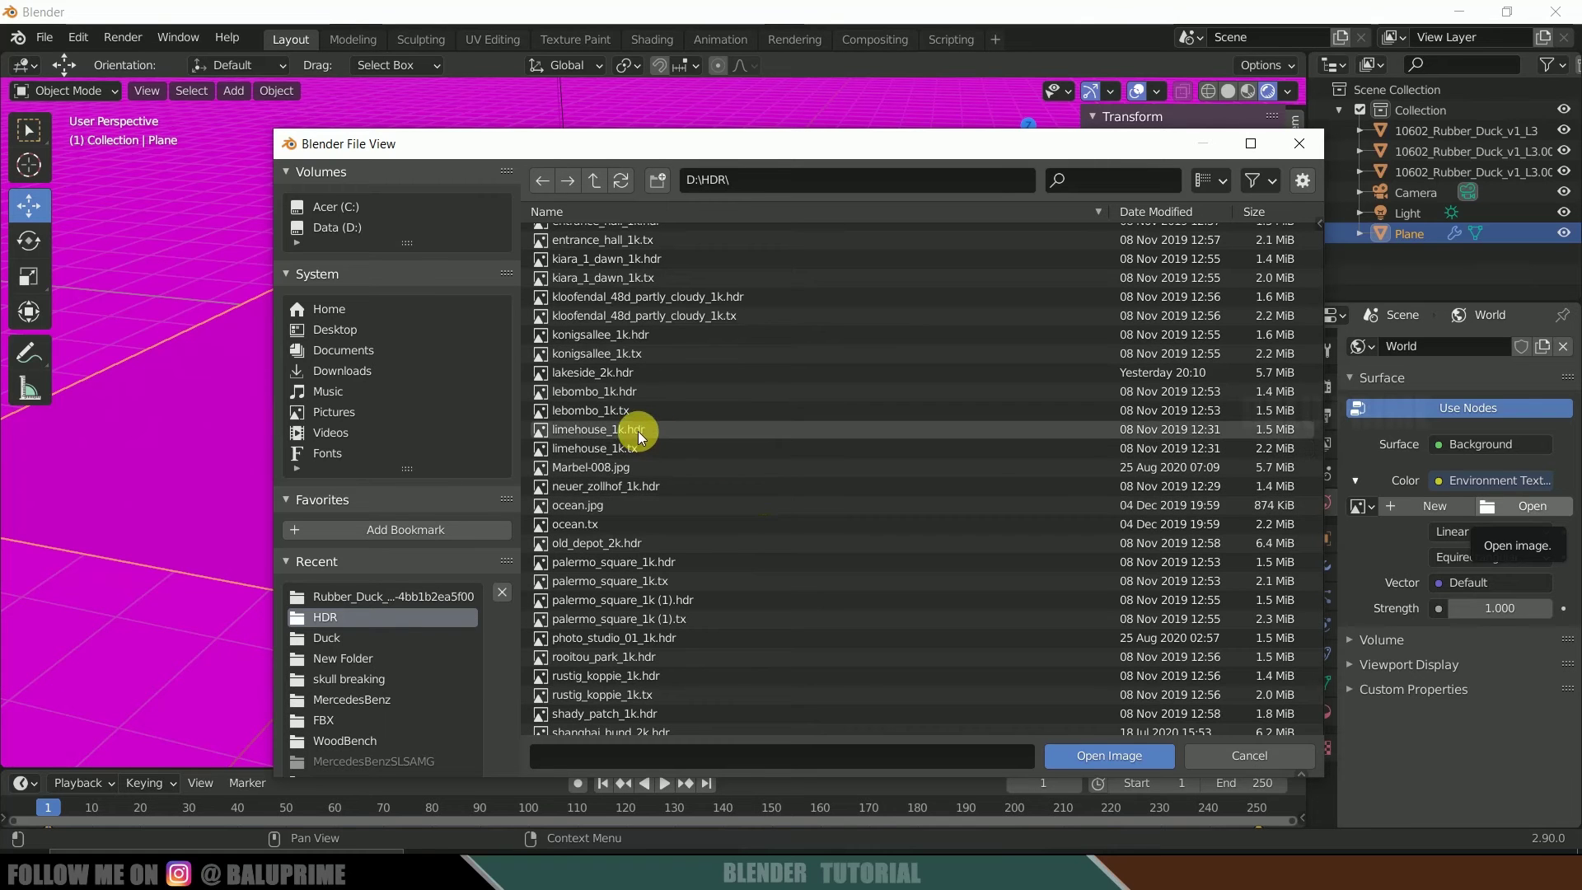
pyautogui.click(576, 372)
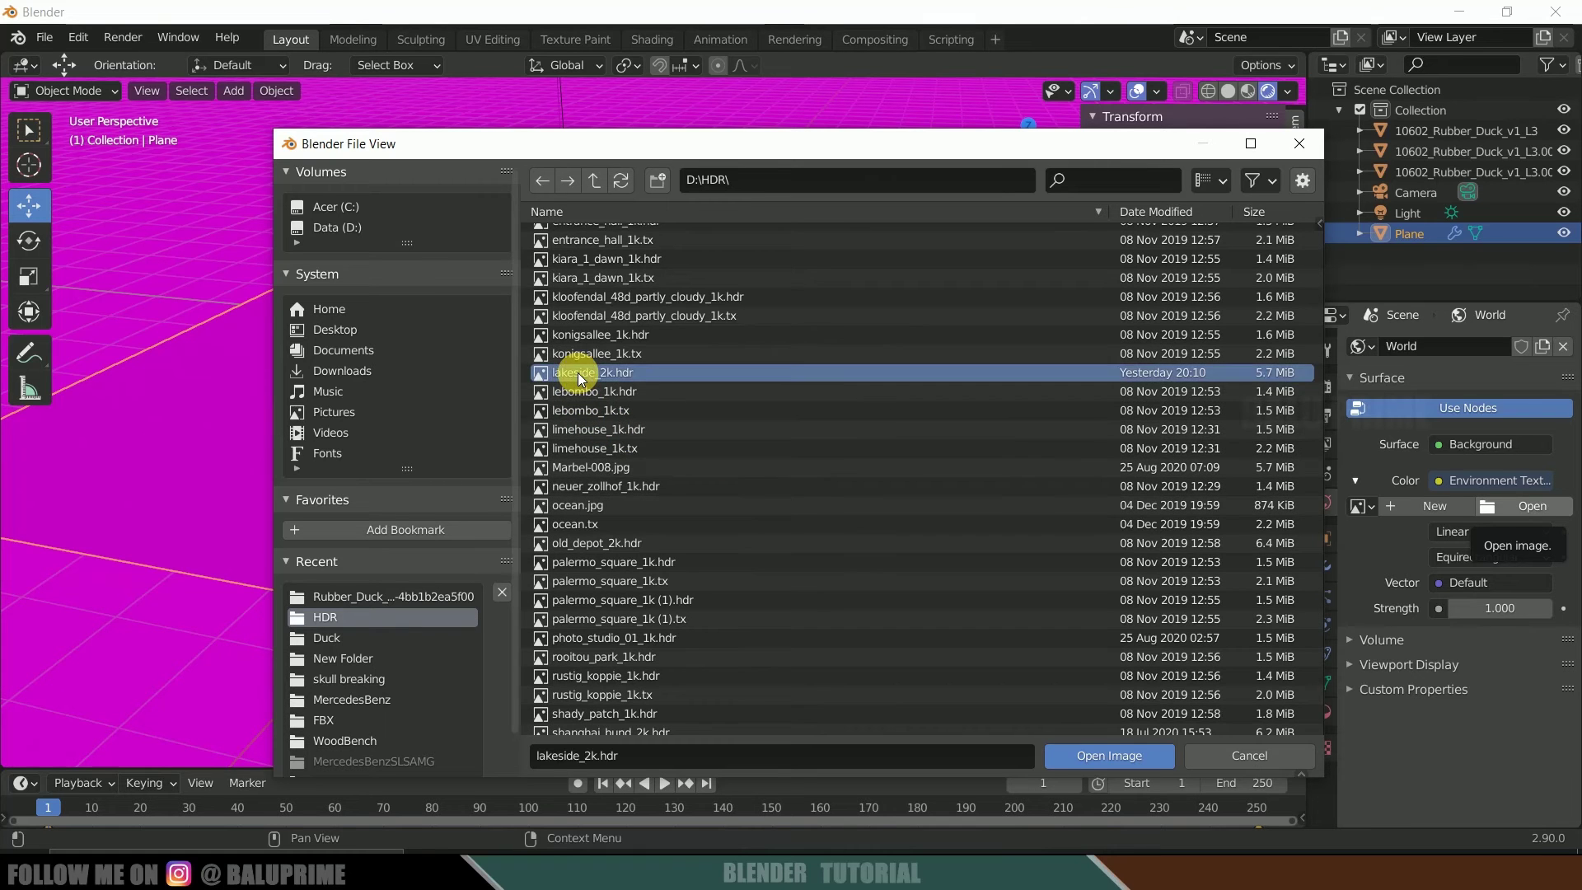
pyautogui.click(1086, 755)
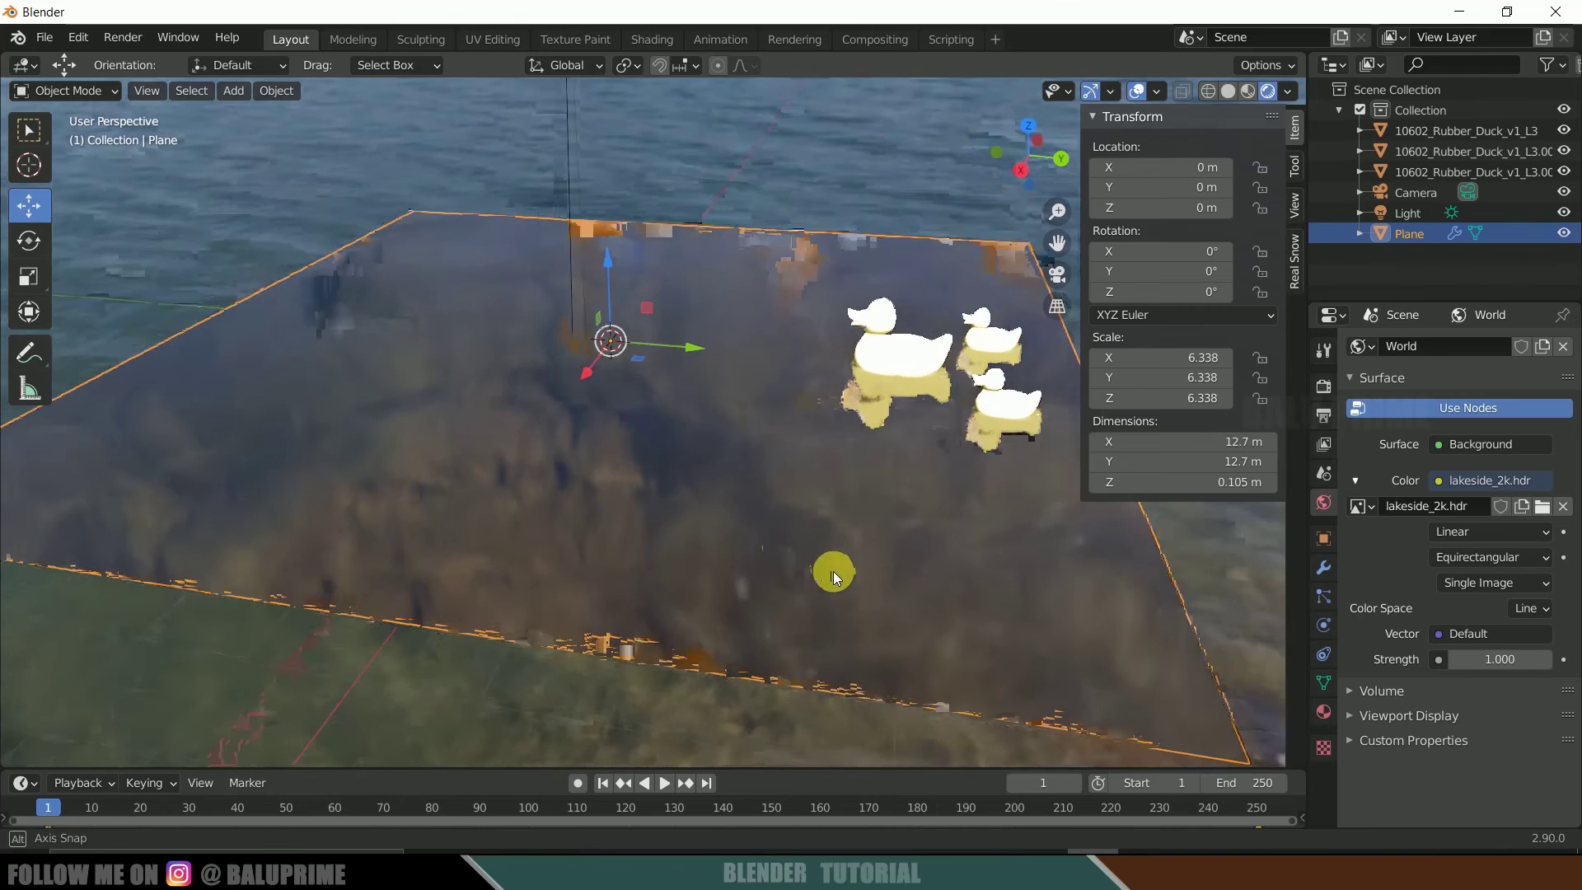
pyautogui.moveTo(833, 571); pyautogui.dragTo(827, 605, button='middle')
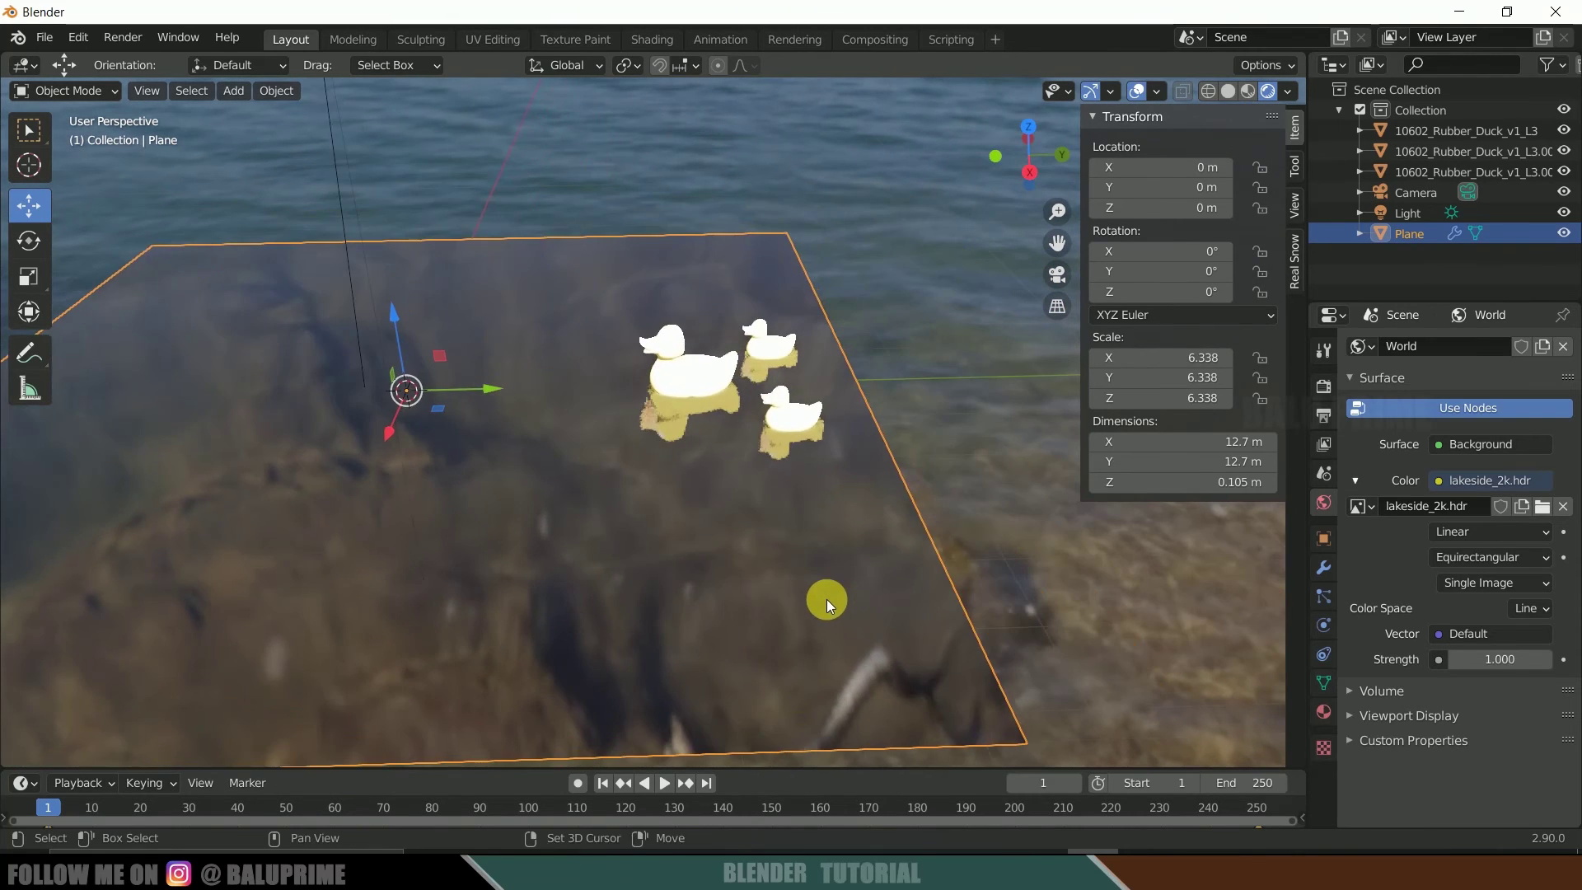
# - Select the sun light above the water plane and set its strength to 2
pyautogui.scroll(-3, 827, 605)
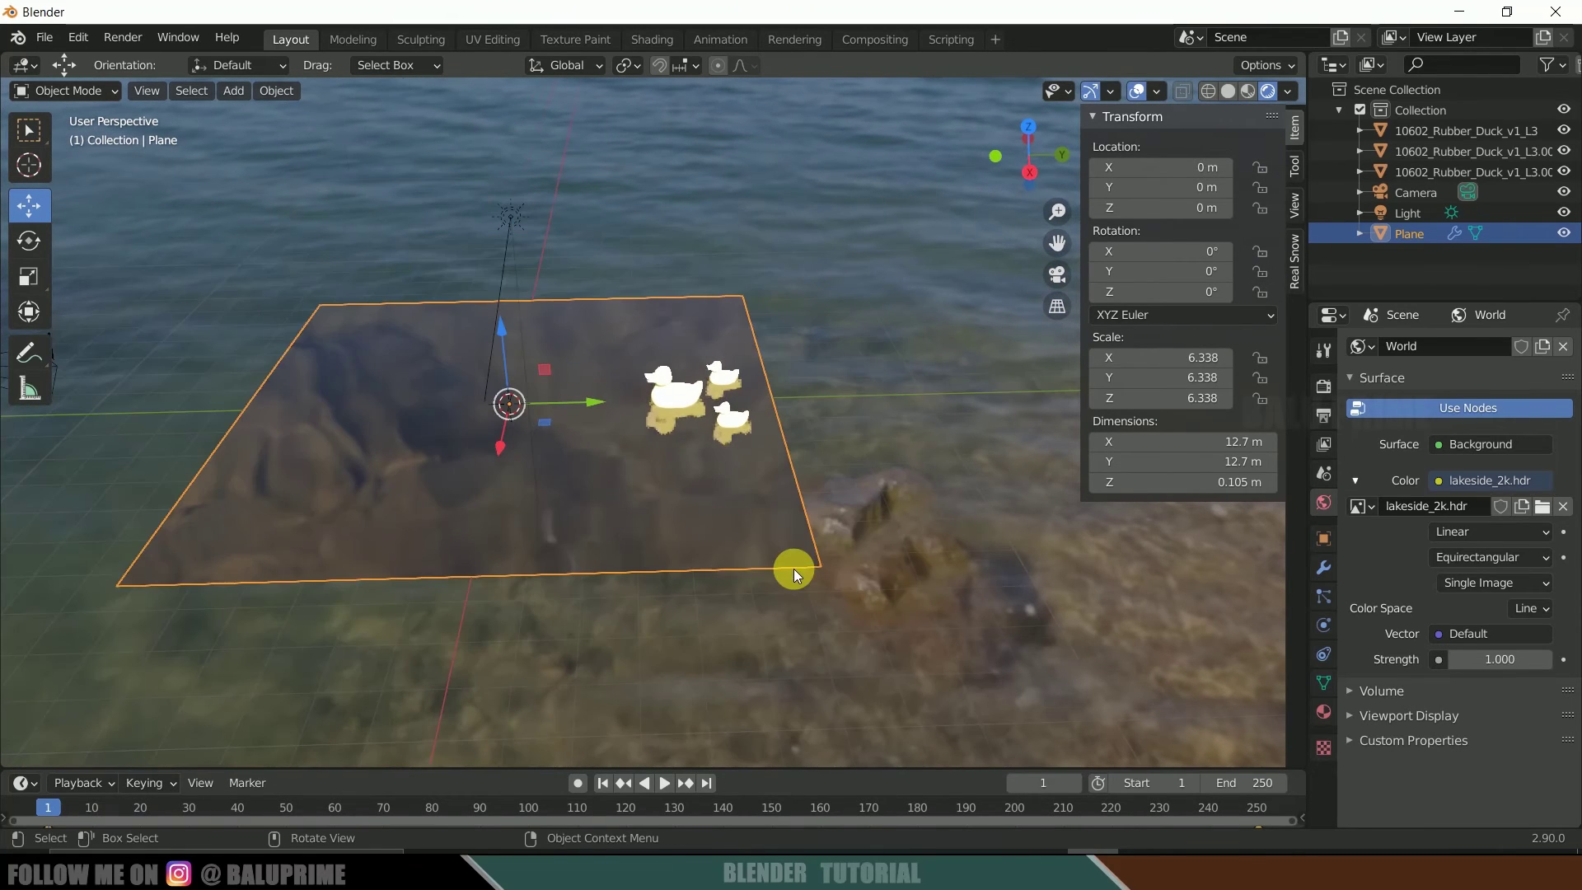
pyautogui.click(509, 220)
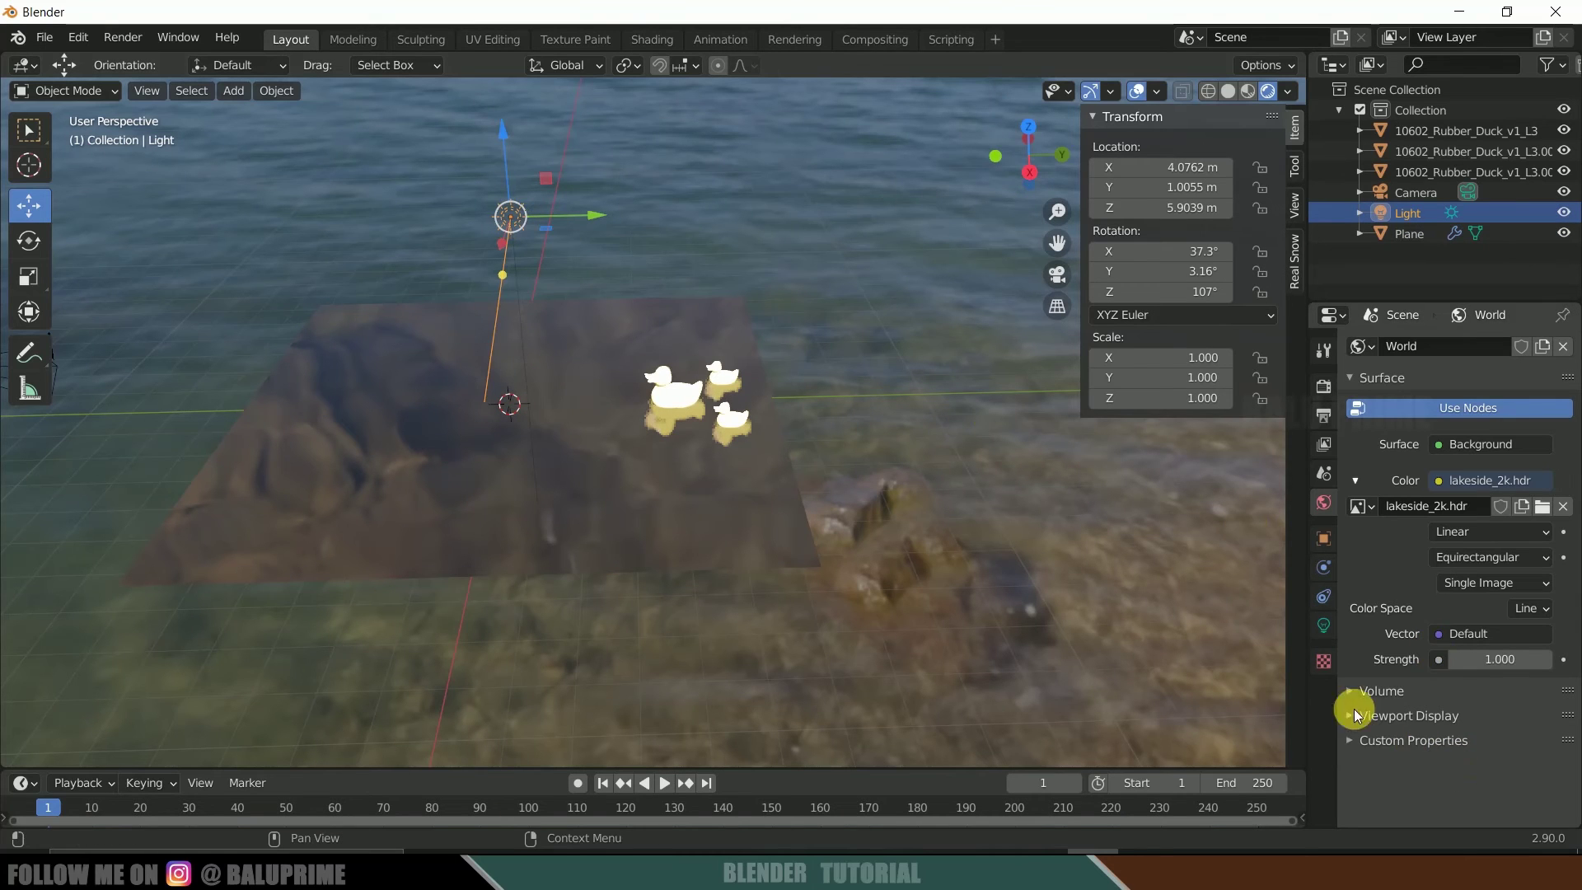
pyautogui.click(1324, 626)
pyautogui.click(1493, 480)
pyautogui.write('1000.0')
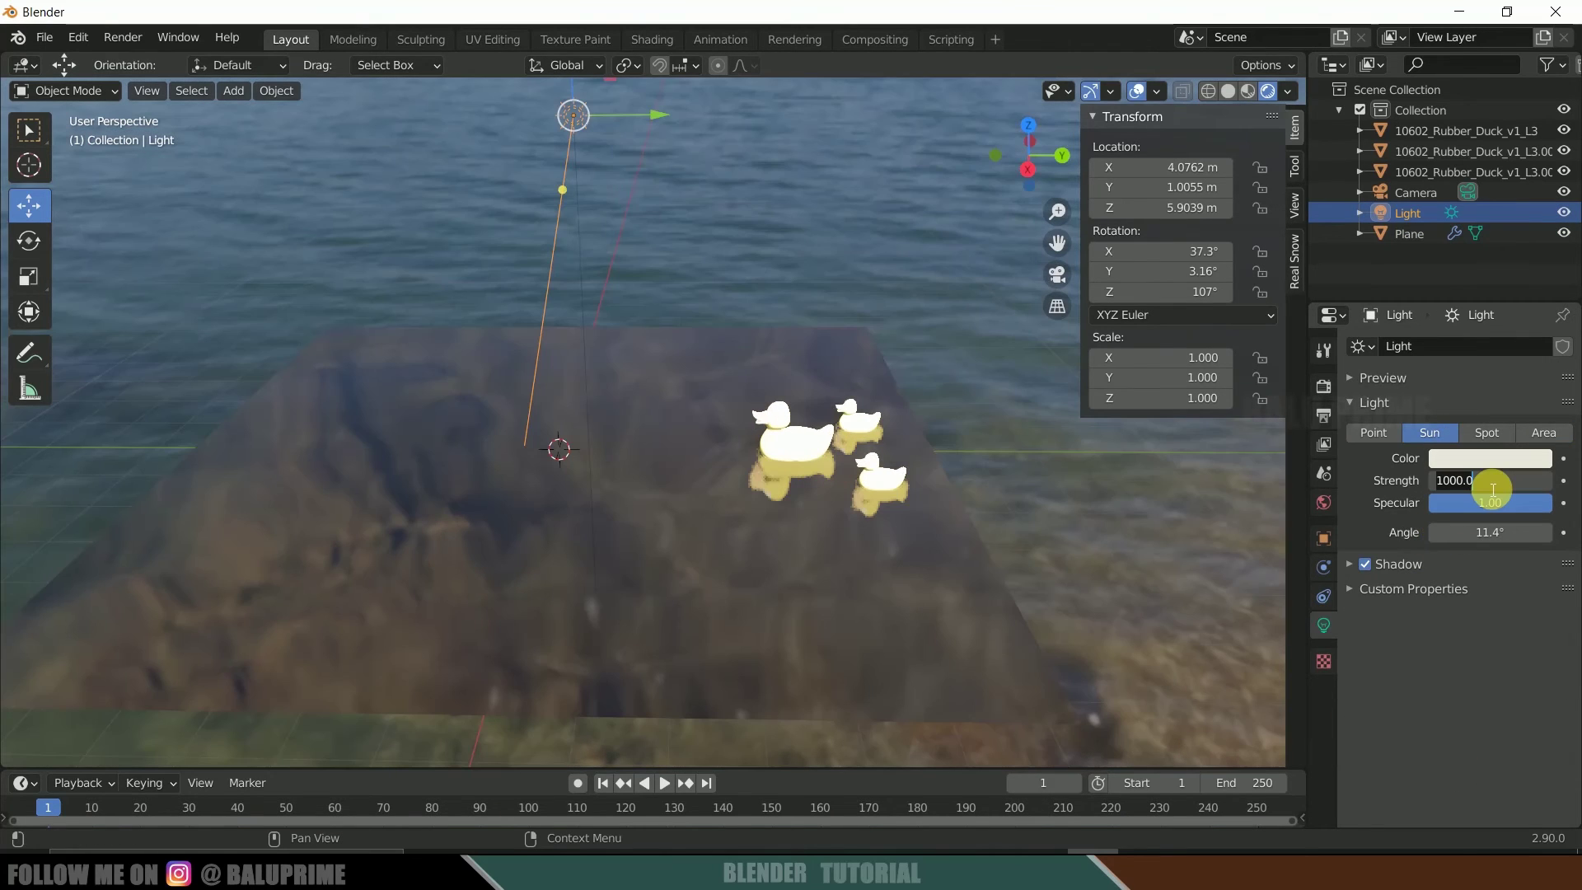
pyautogui.write('2')
pyautogui.press('Return')
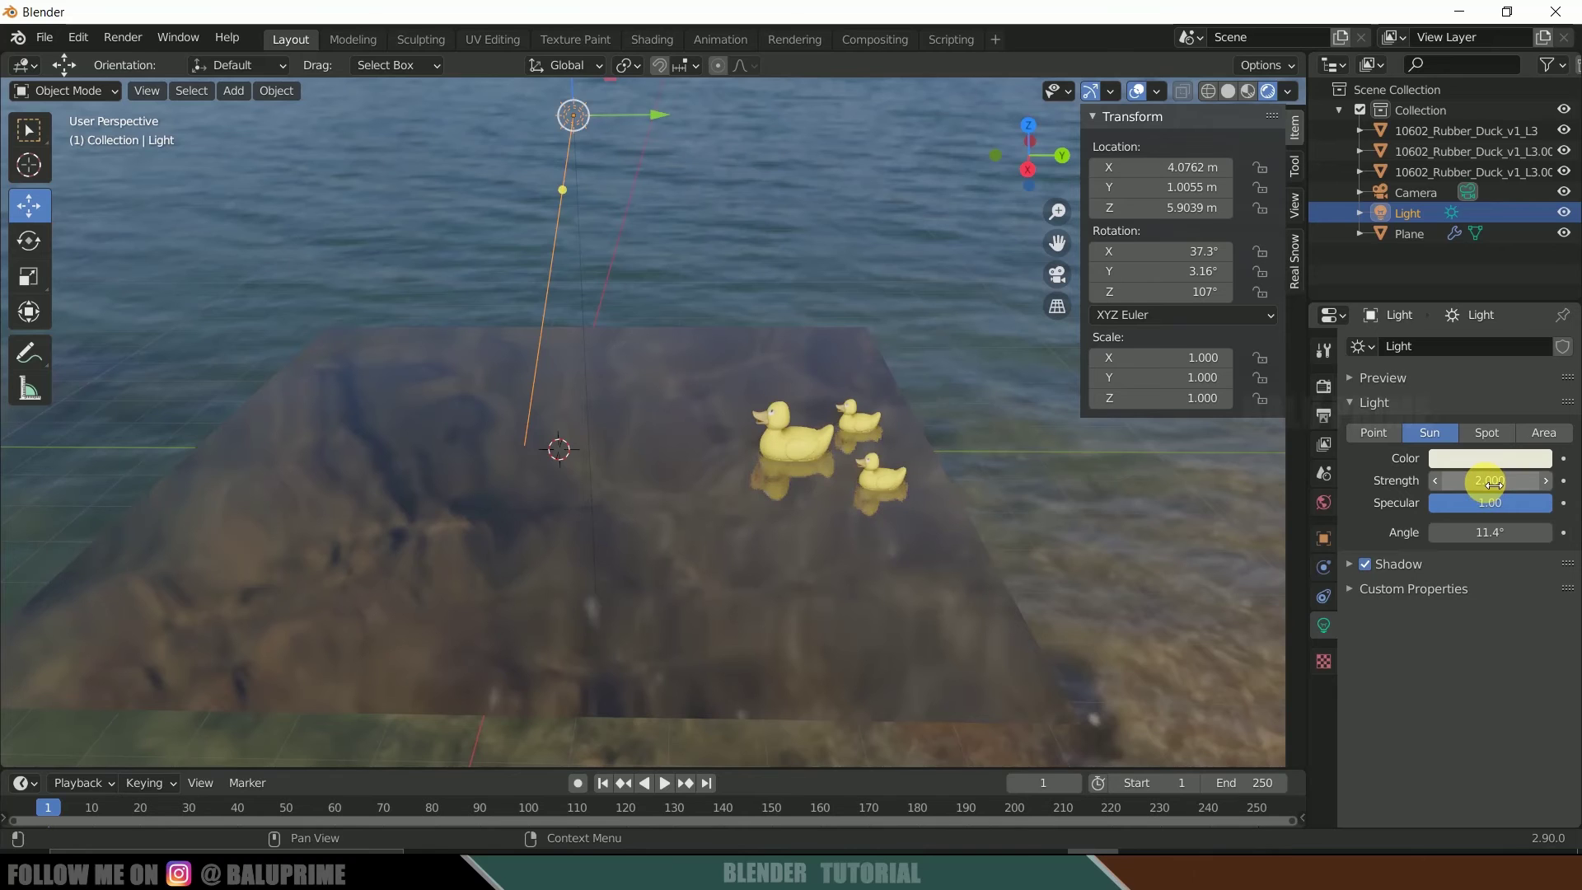
# - Change the sun light's color to a light orange with hue 0.082 and saturation 0.400
pyautogui.click(1485, 457)
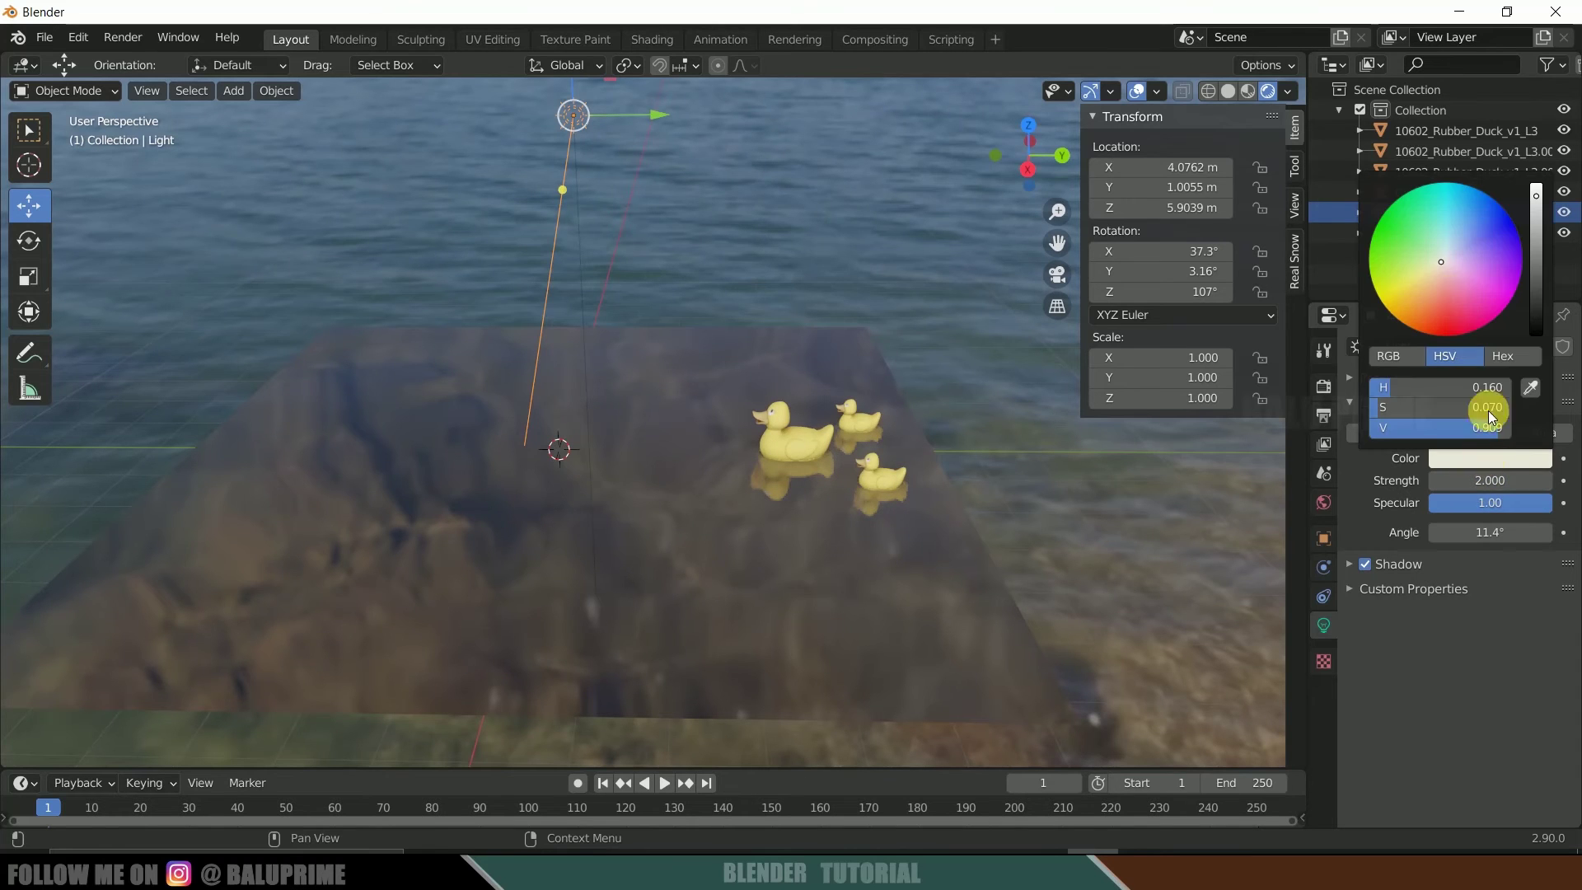
pyautogui.click(1433, 280)
pyautogui.moveTo(1432, 280); pyautogui.dragTo(1430, 286)
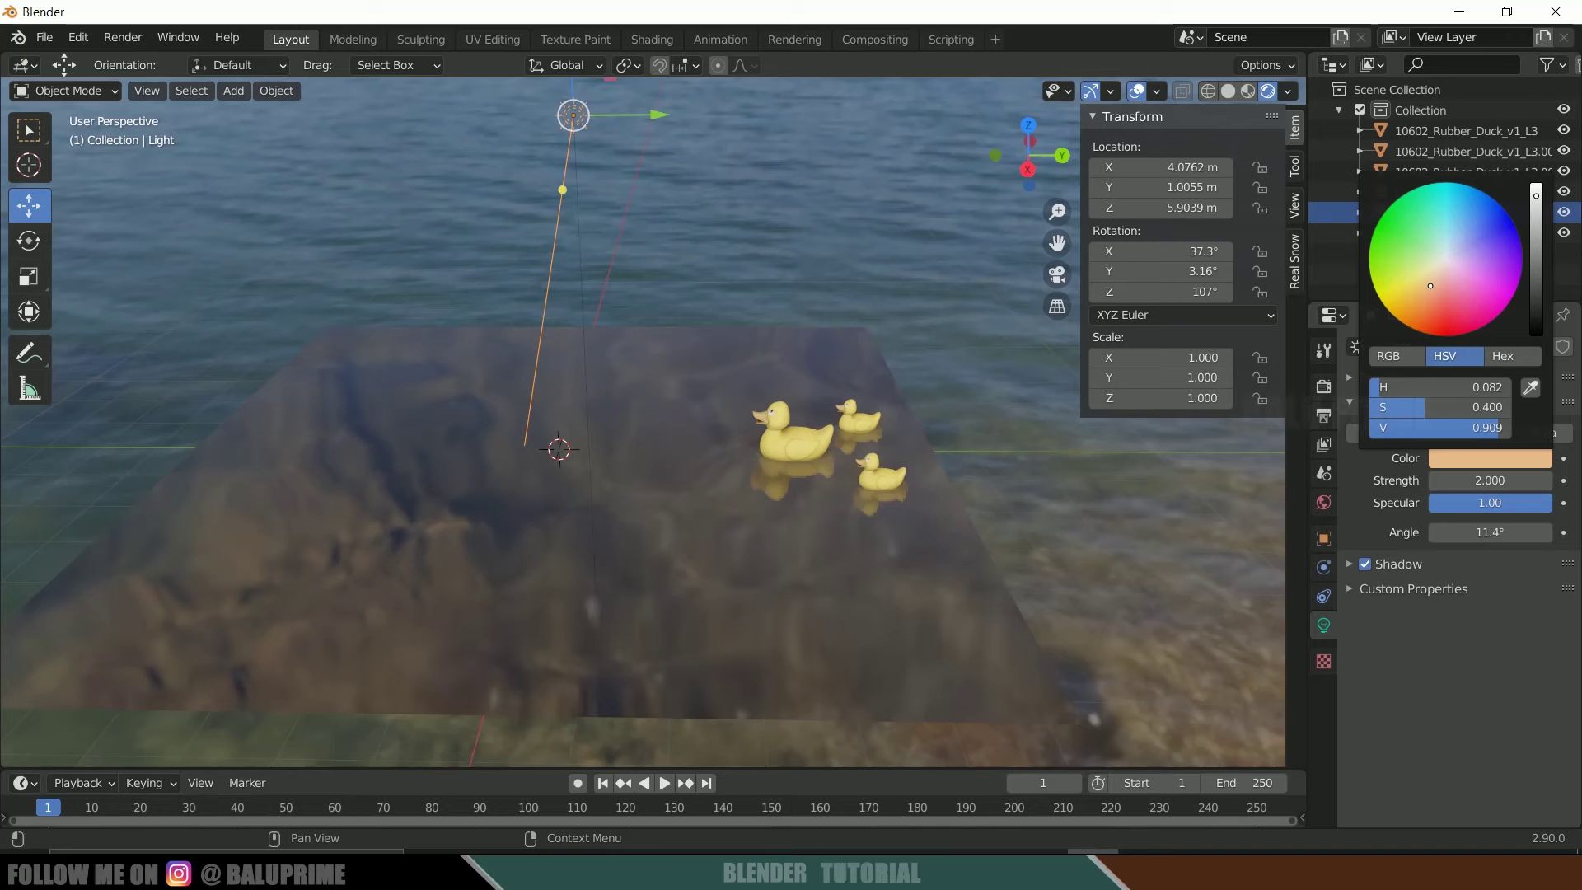
# - Orbit to an angled view of the ducks on the water plane and align the active camera to it
pyautogui.moveTo(735, 506); pyautogui.dragTo(1057, 593, button='middle')
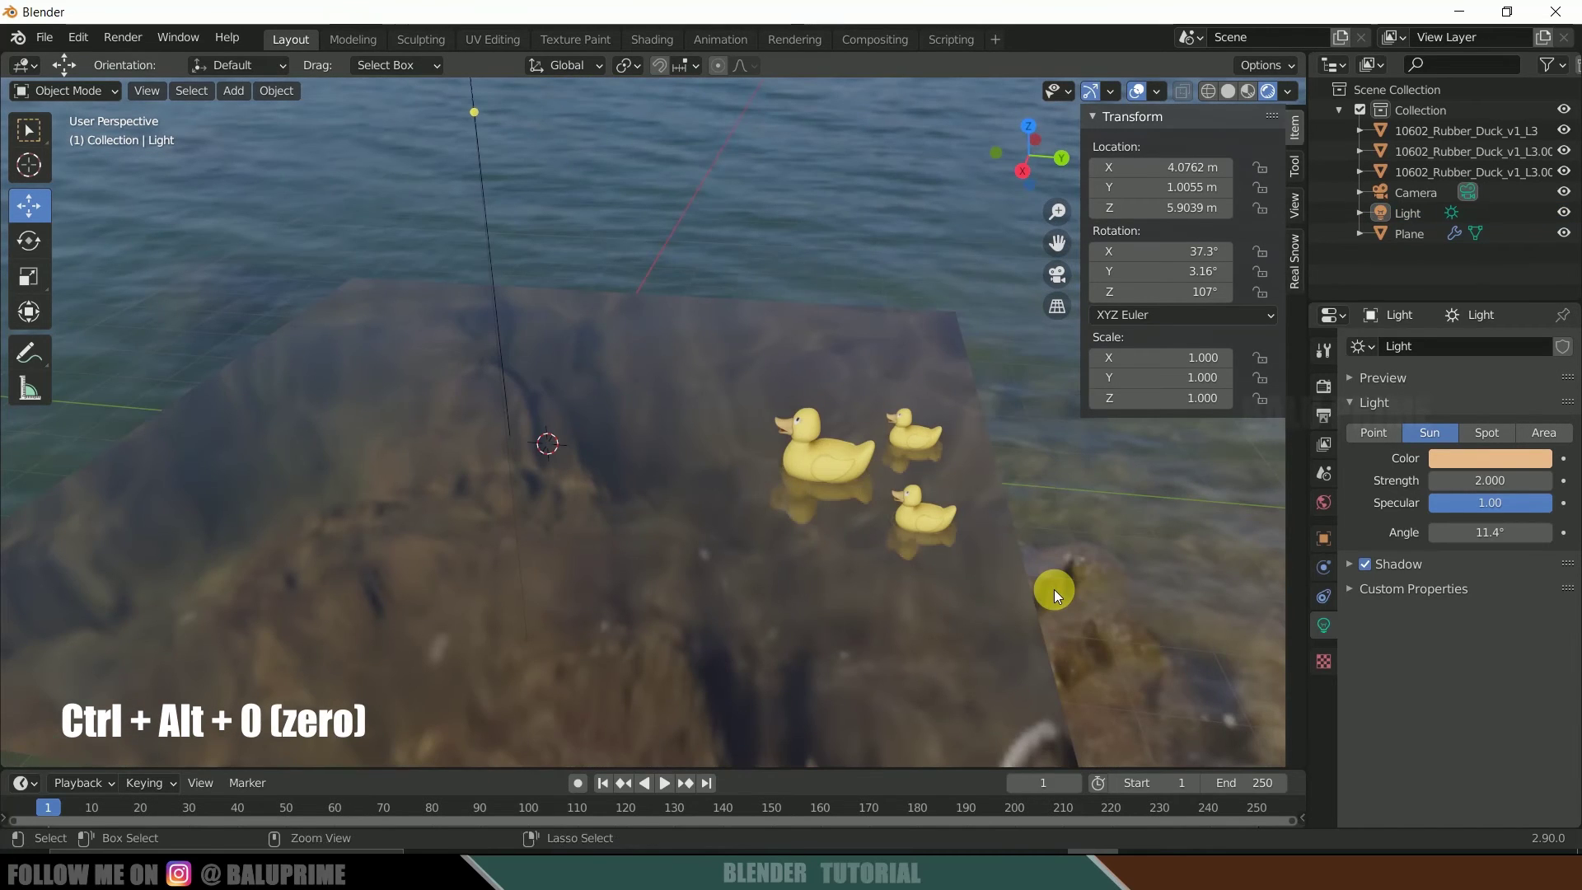
pyautogui.press('ctrl+alt+KP_0')
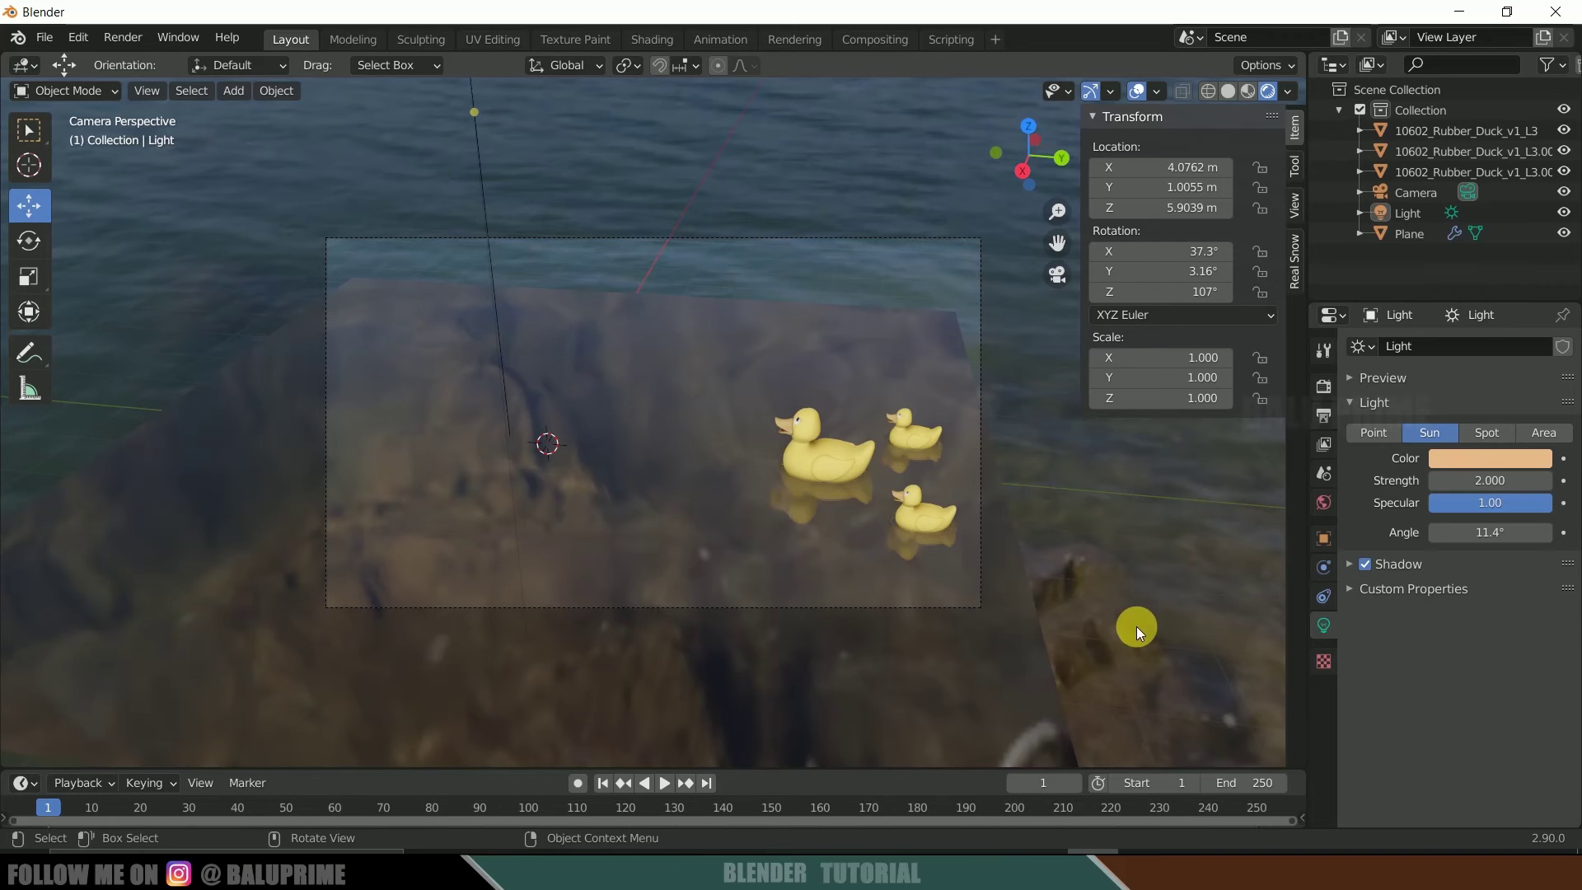
pyautogui.moveTo(1132, 579); pyautogui.dragTo(1120, 578, button='middle')
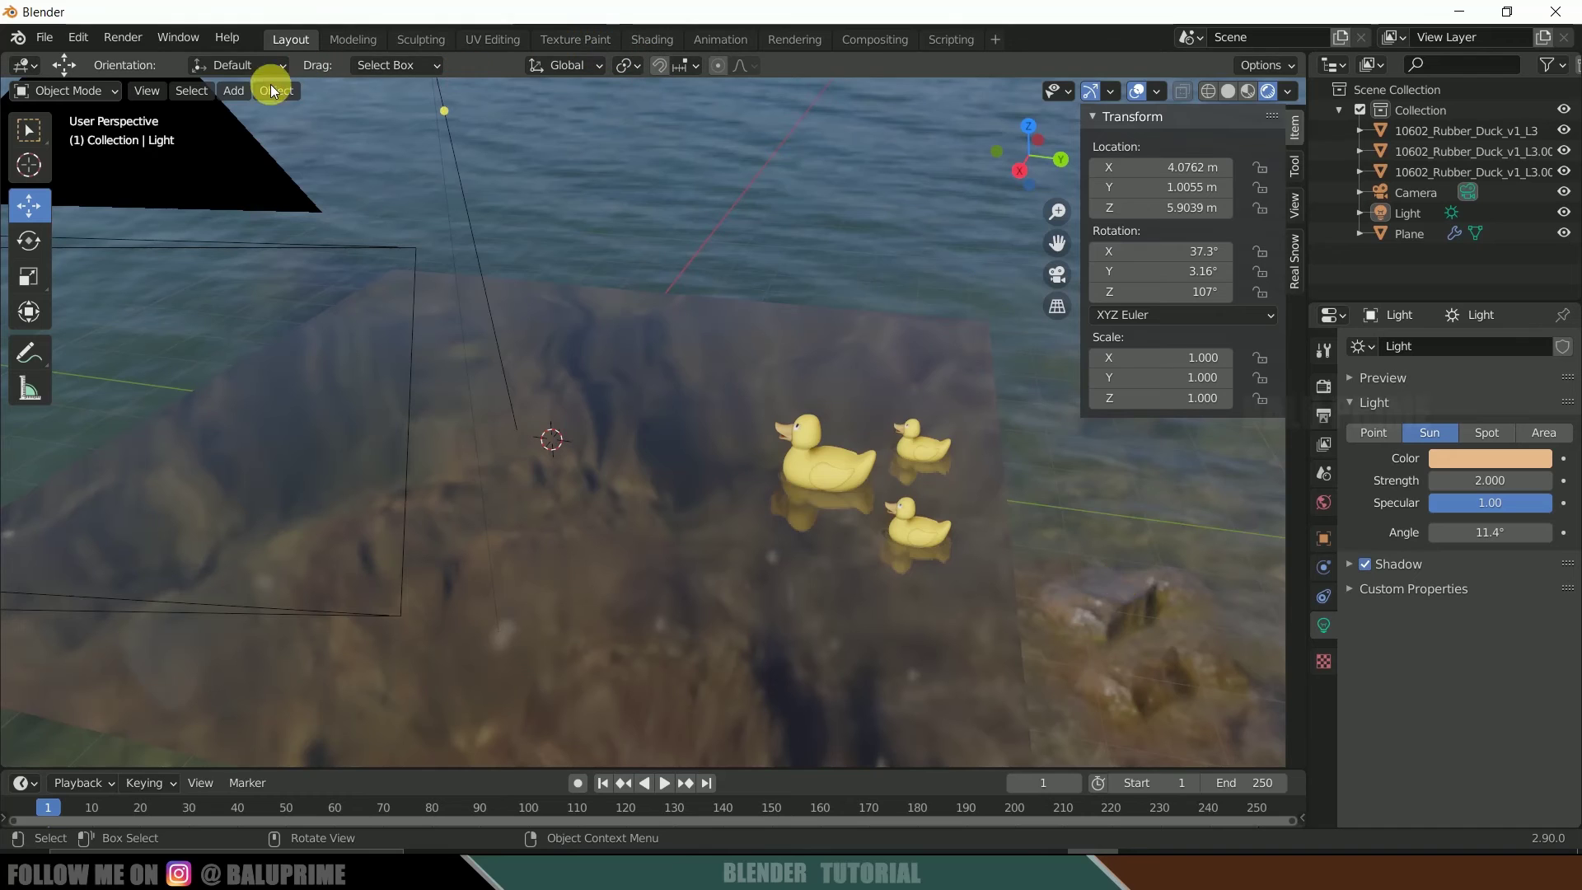
pyautogui.click(235, 94)
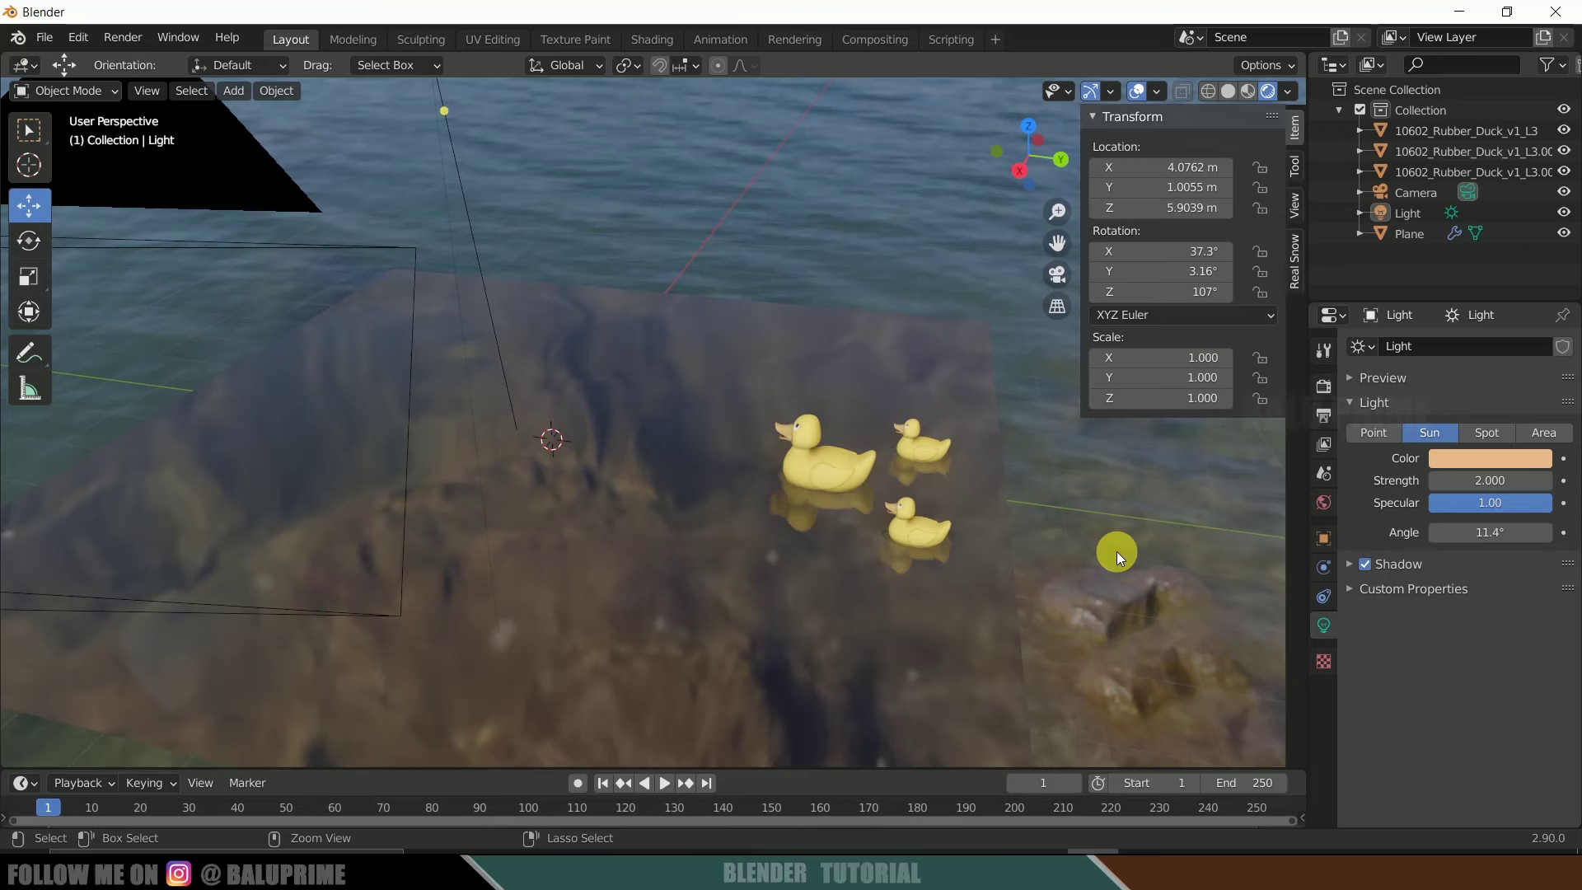
pyautogui.press('KP_0')
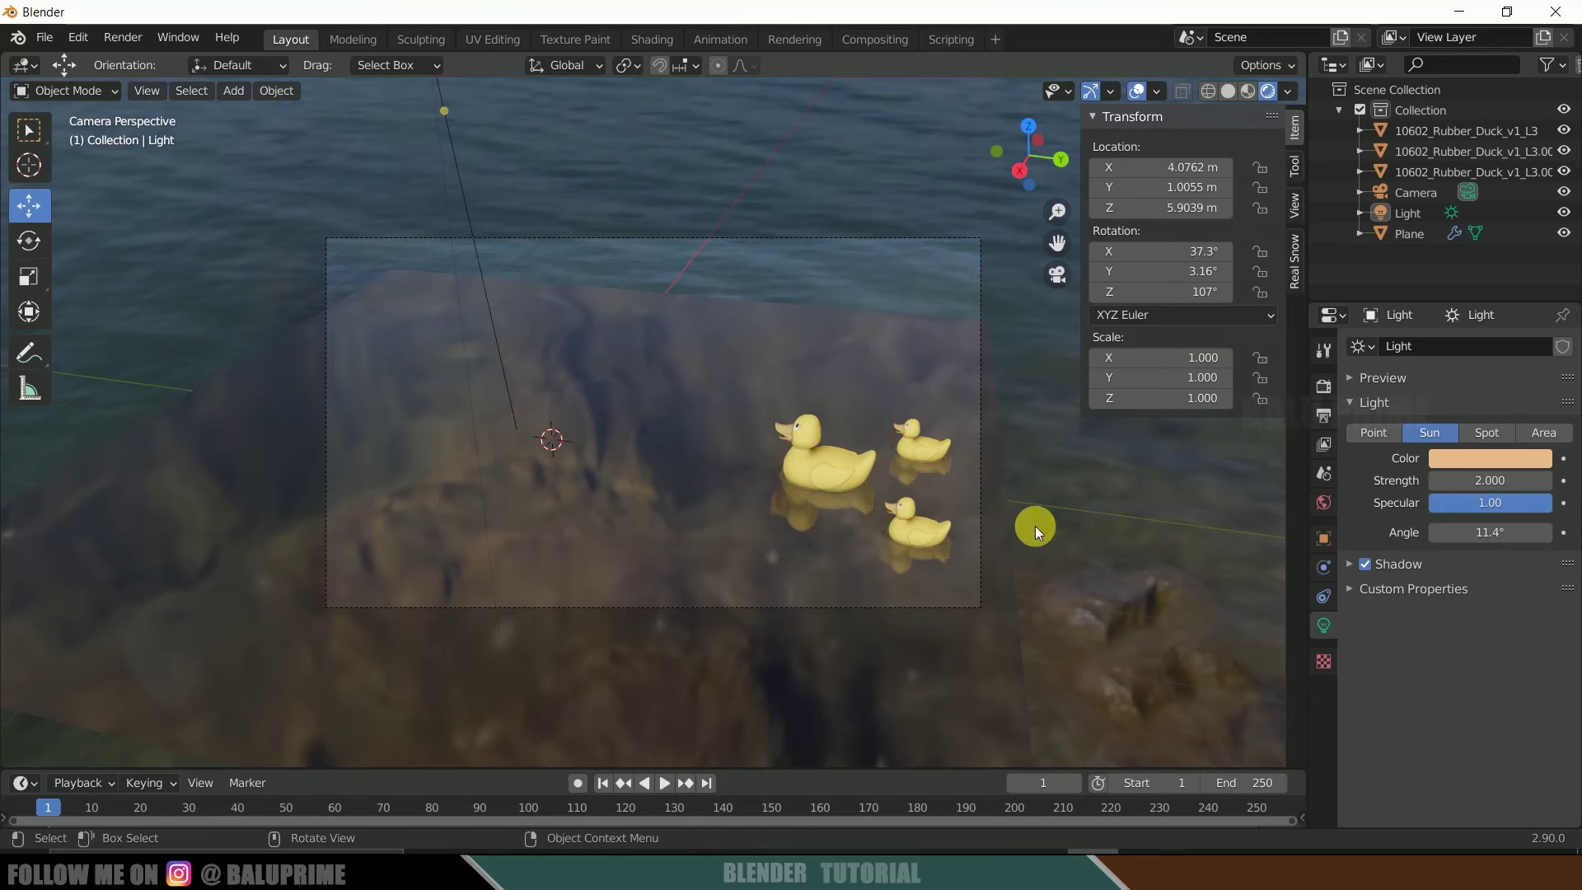
# - Lock the camera to the view so that viewport navigation moves it
pyautogui.press('n')
pyautogui.press('n')
pyautogui.click(1294, 207)
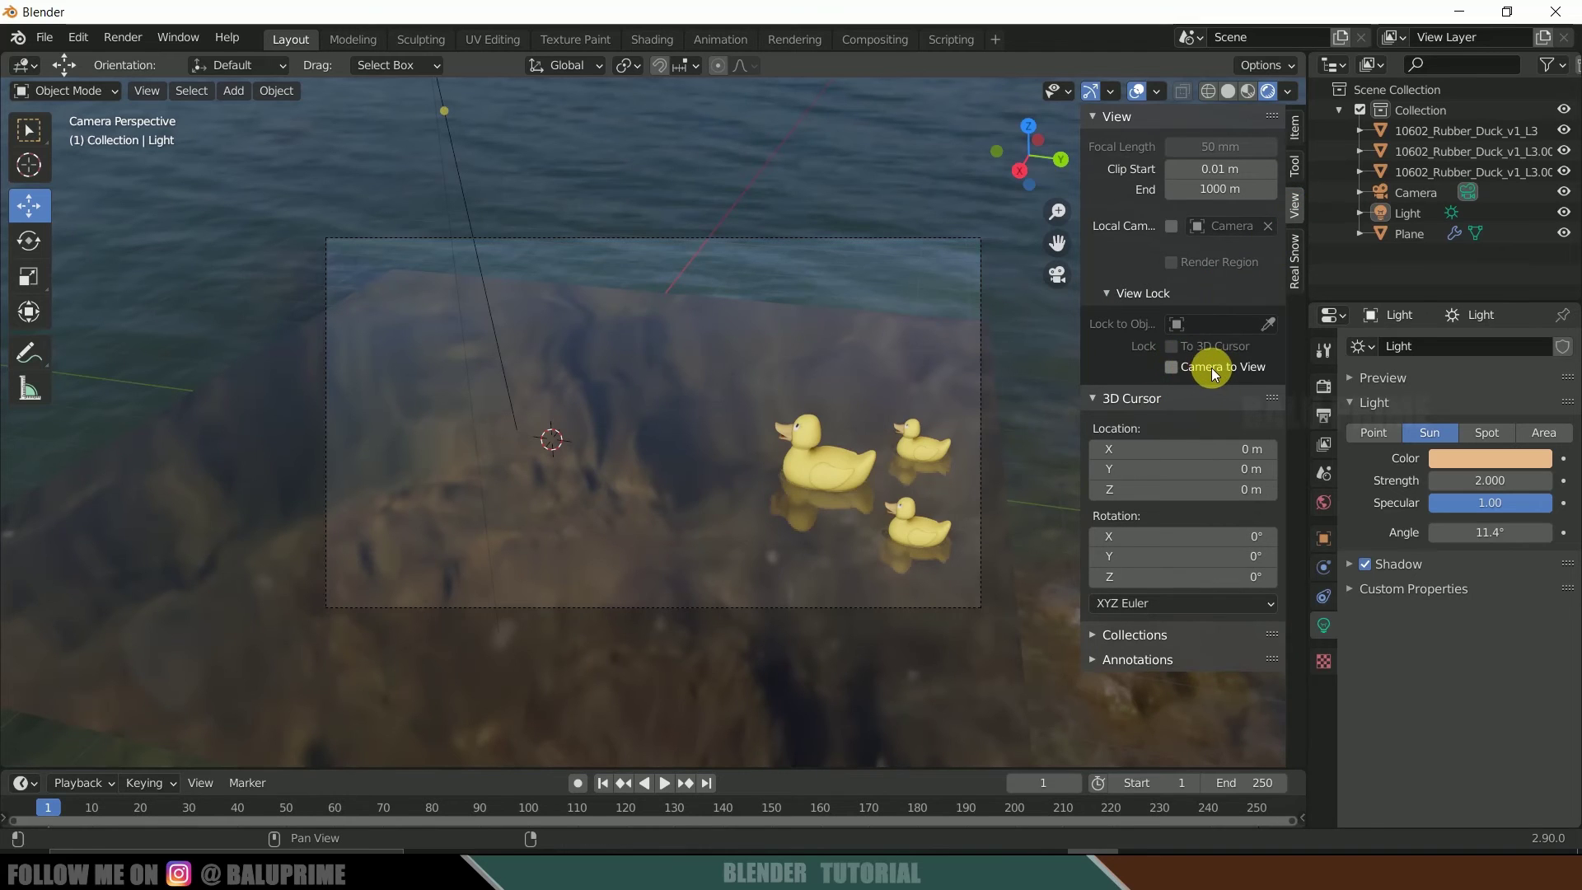
pyautogui.click(1171, 367)
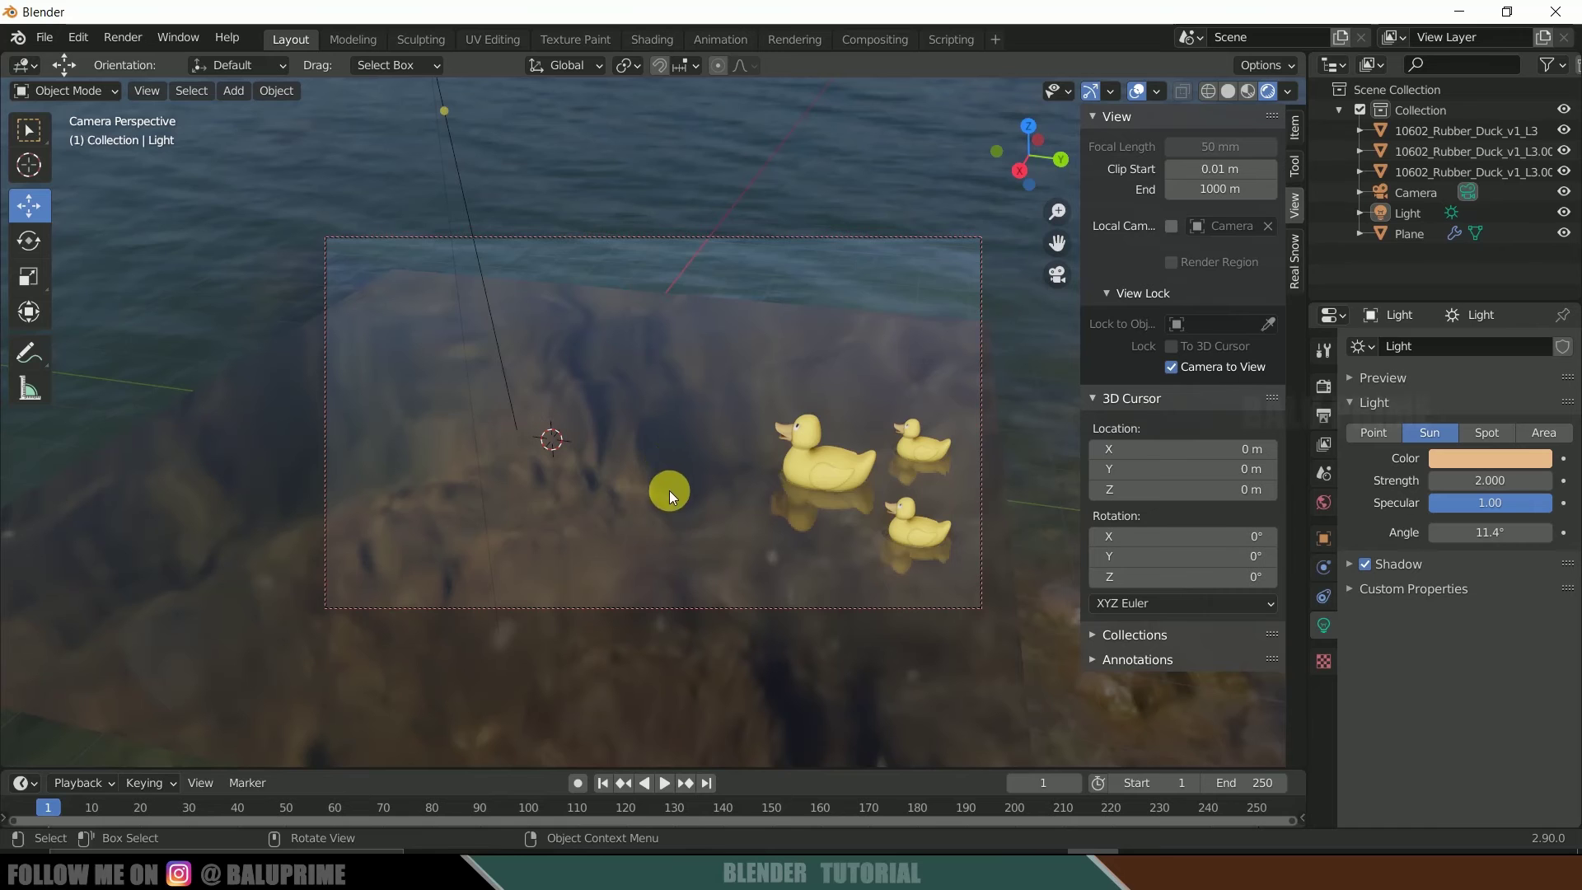
# - Reframe the camera so the ducks swim into its frame, checking with playback and returning to the first frame
pyautogui.keyDown('shift'); pyautogui.moveTo(749, 529); pyautogui.dragTo(906, 497, button='middle'); pyautogui.keyUp('shift')
pyautogui.click(663, 784)
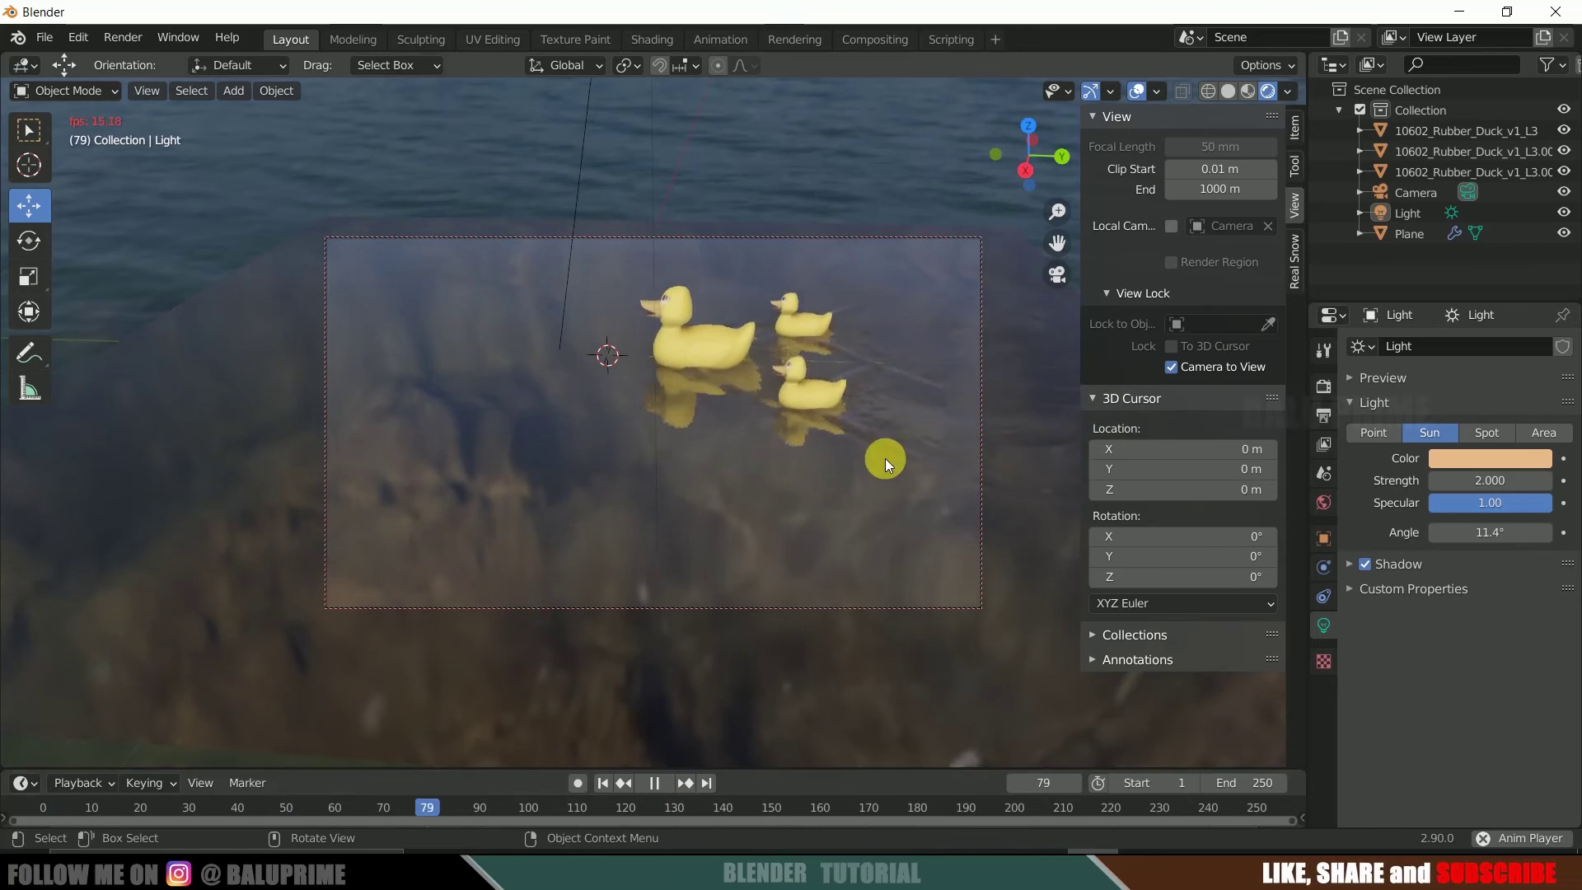
pyautogui.click(602, 783)
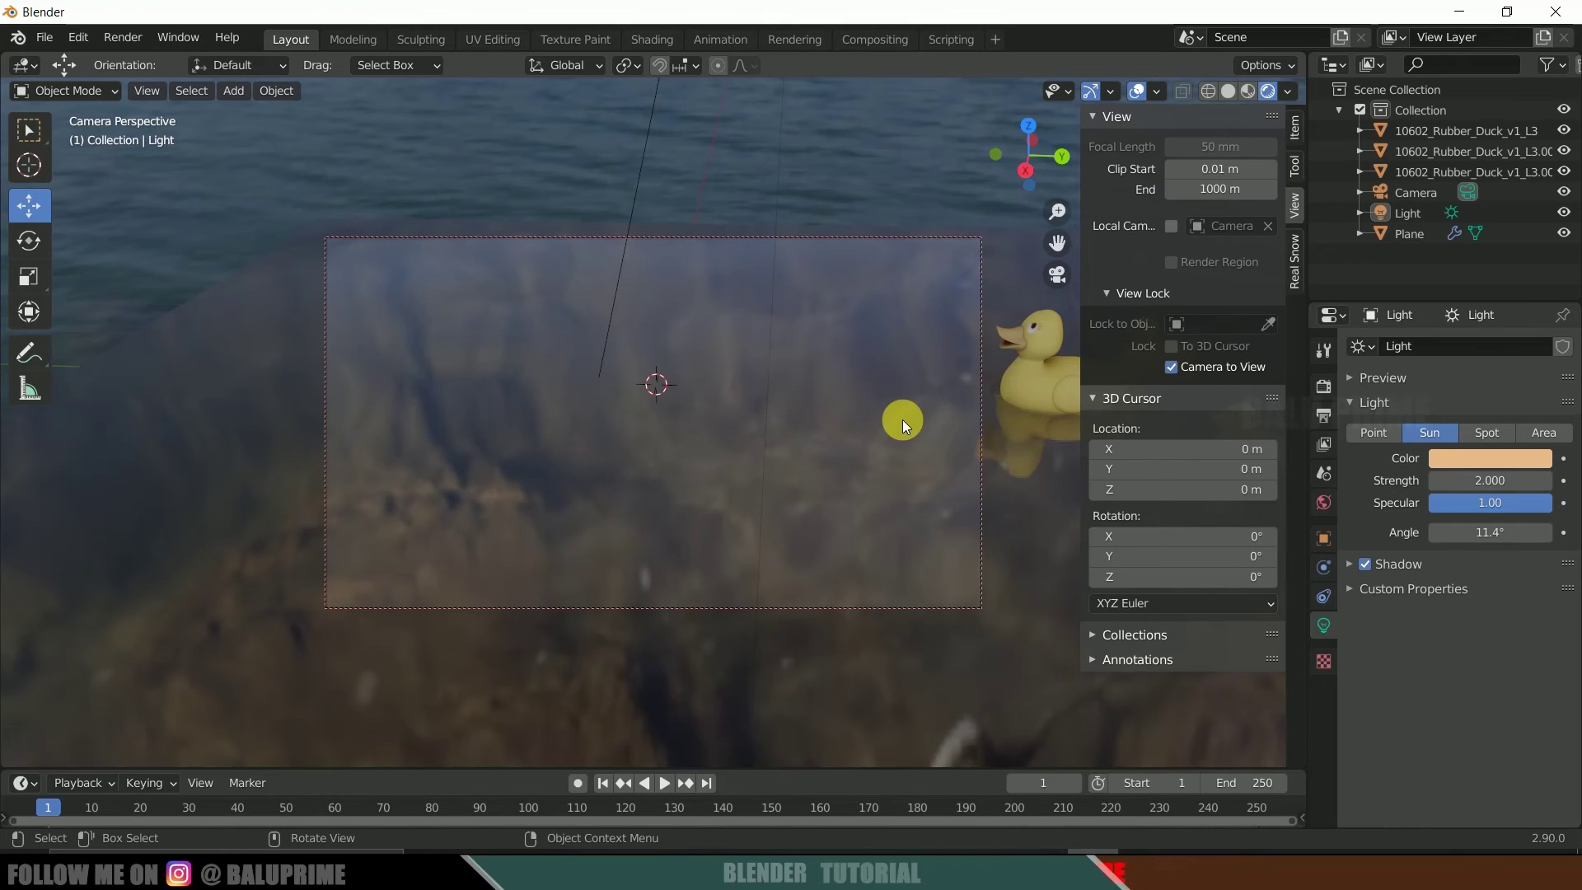
# - Switch the render engine to Cycles with CPU as the render device
pyautogui.click(1332, 382)
pyautogui.scroll(5, 1380, 375)
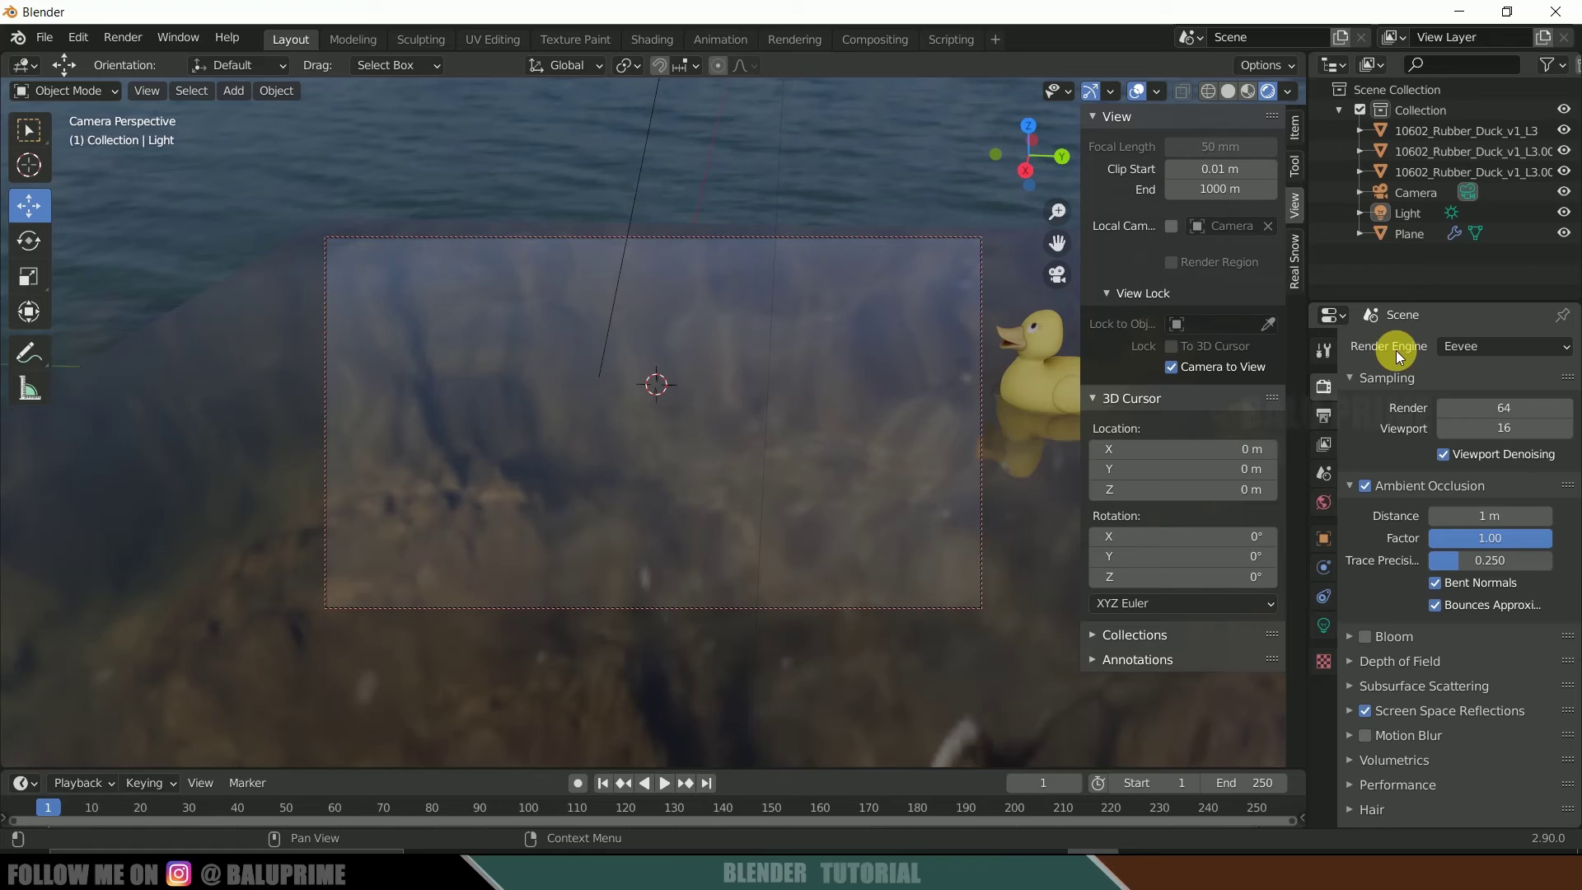
pyautogui.click(1460, 347)
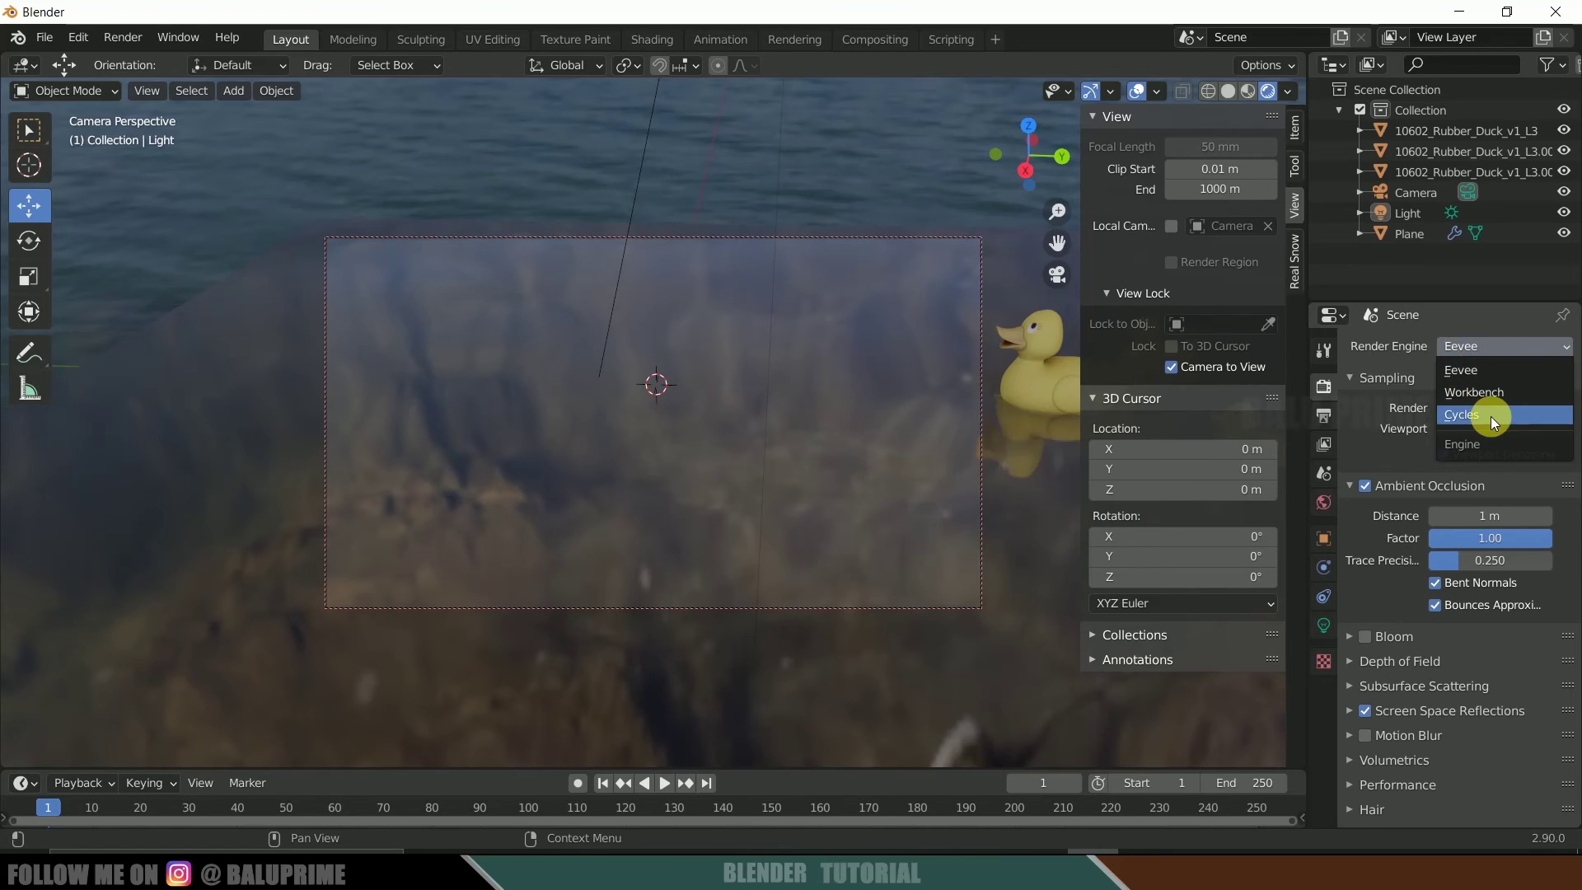
pyautogui.click(1478, 349)
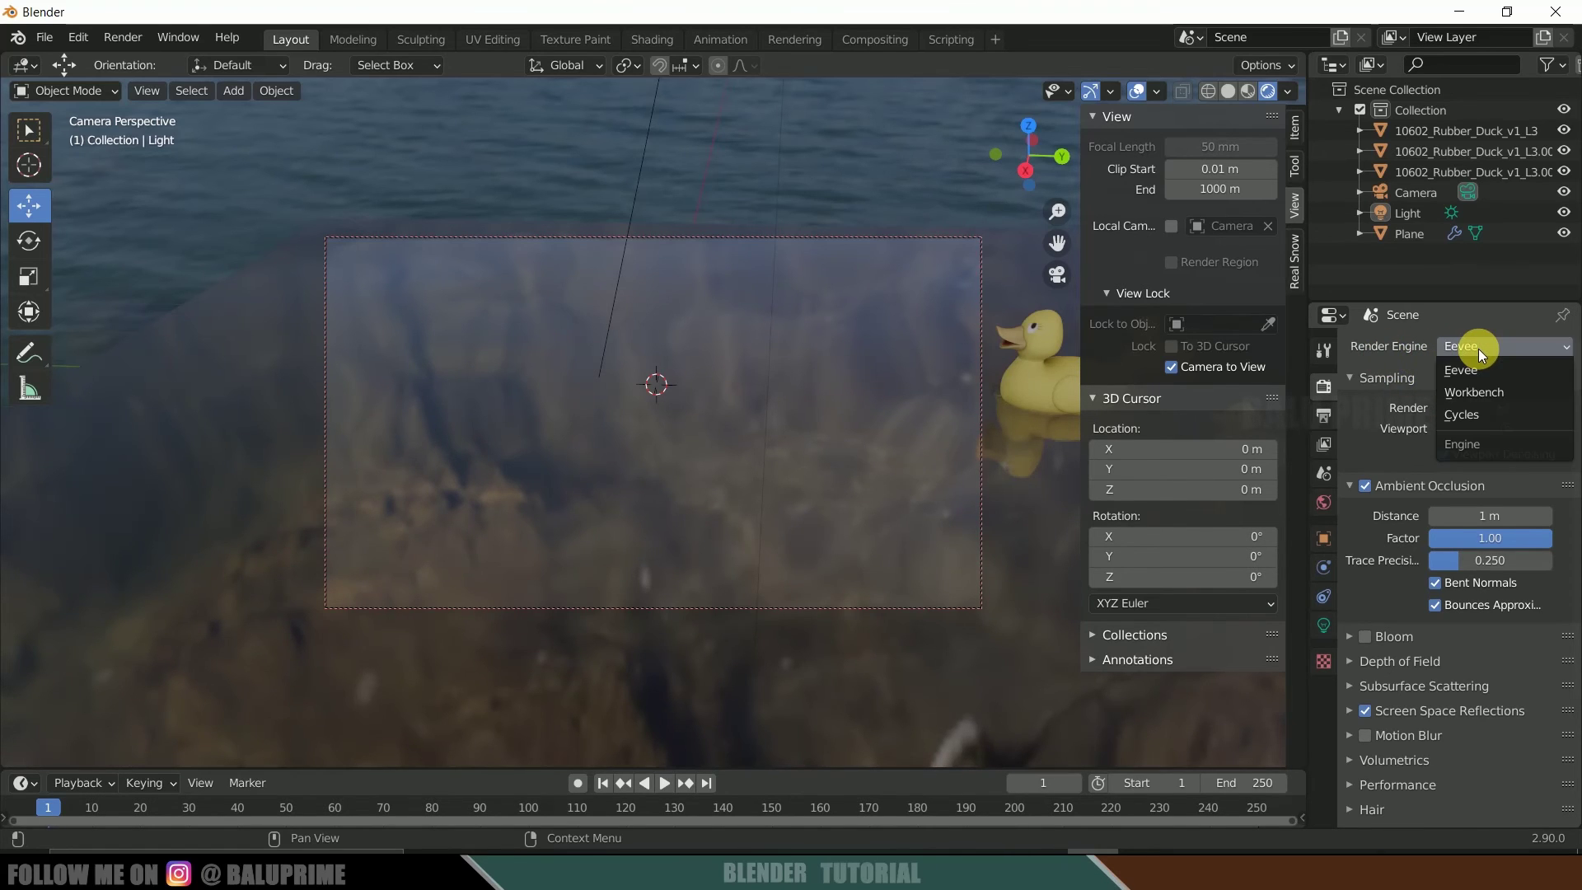
pyautogui.click(1466, 411)
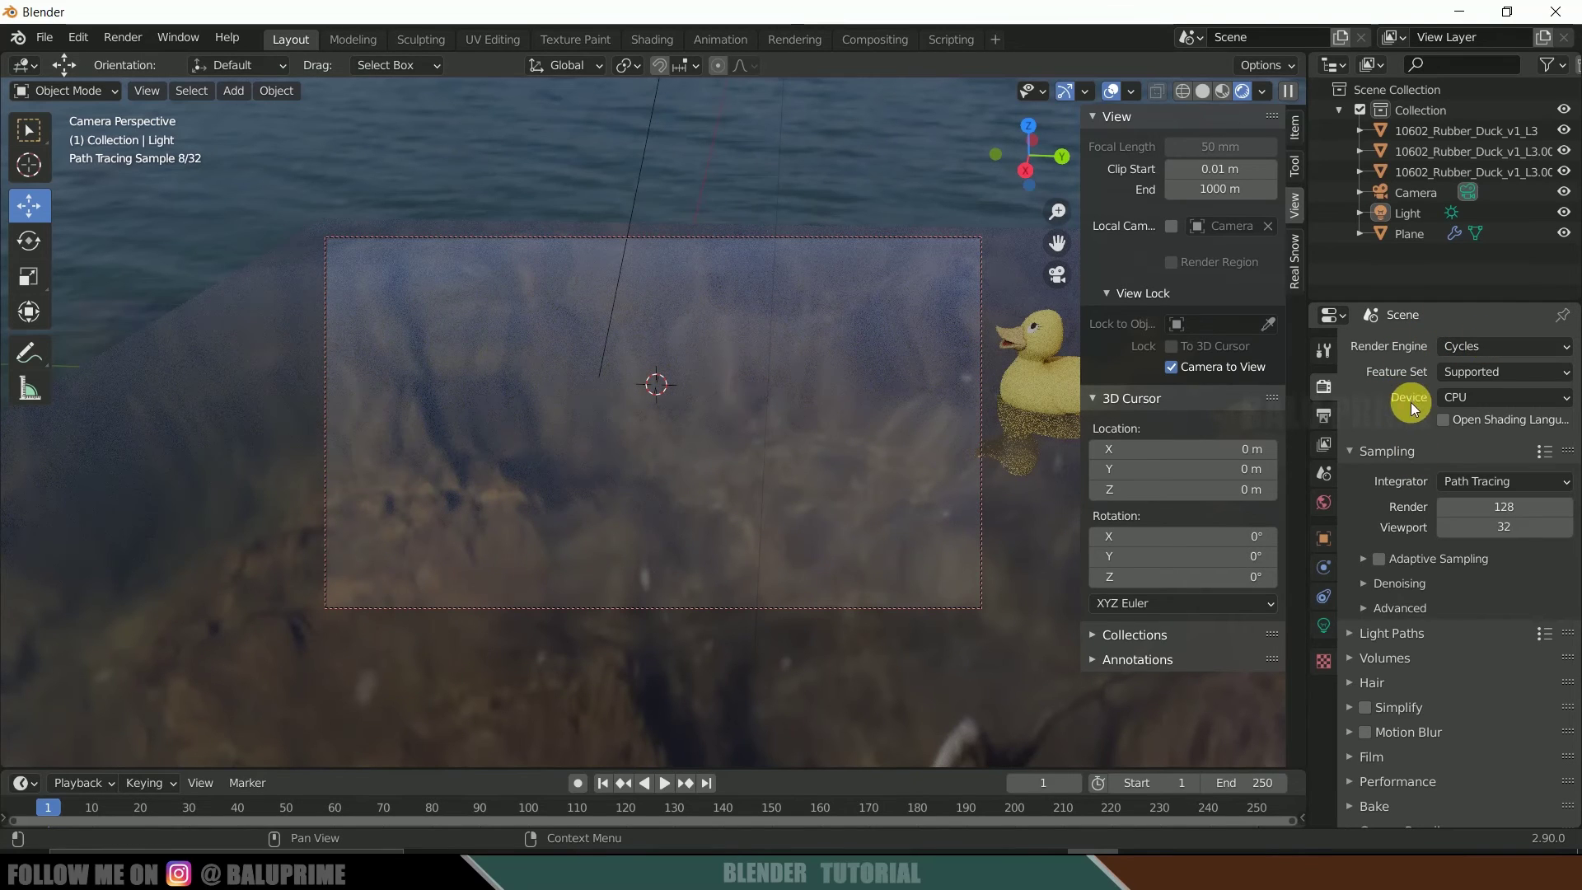
pyautogui.click(1471, 399)
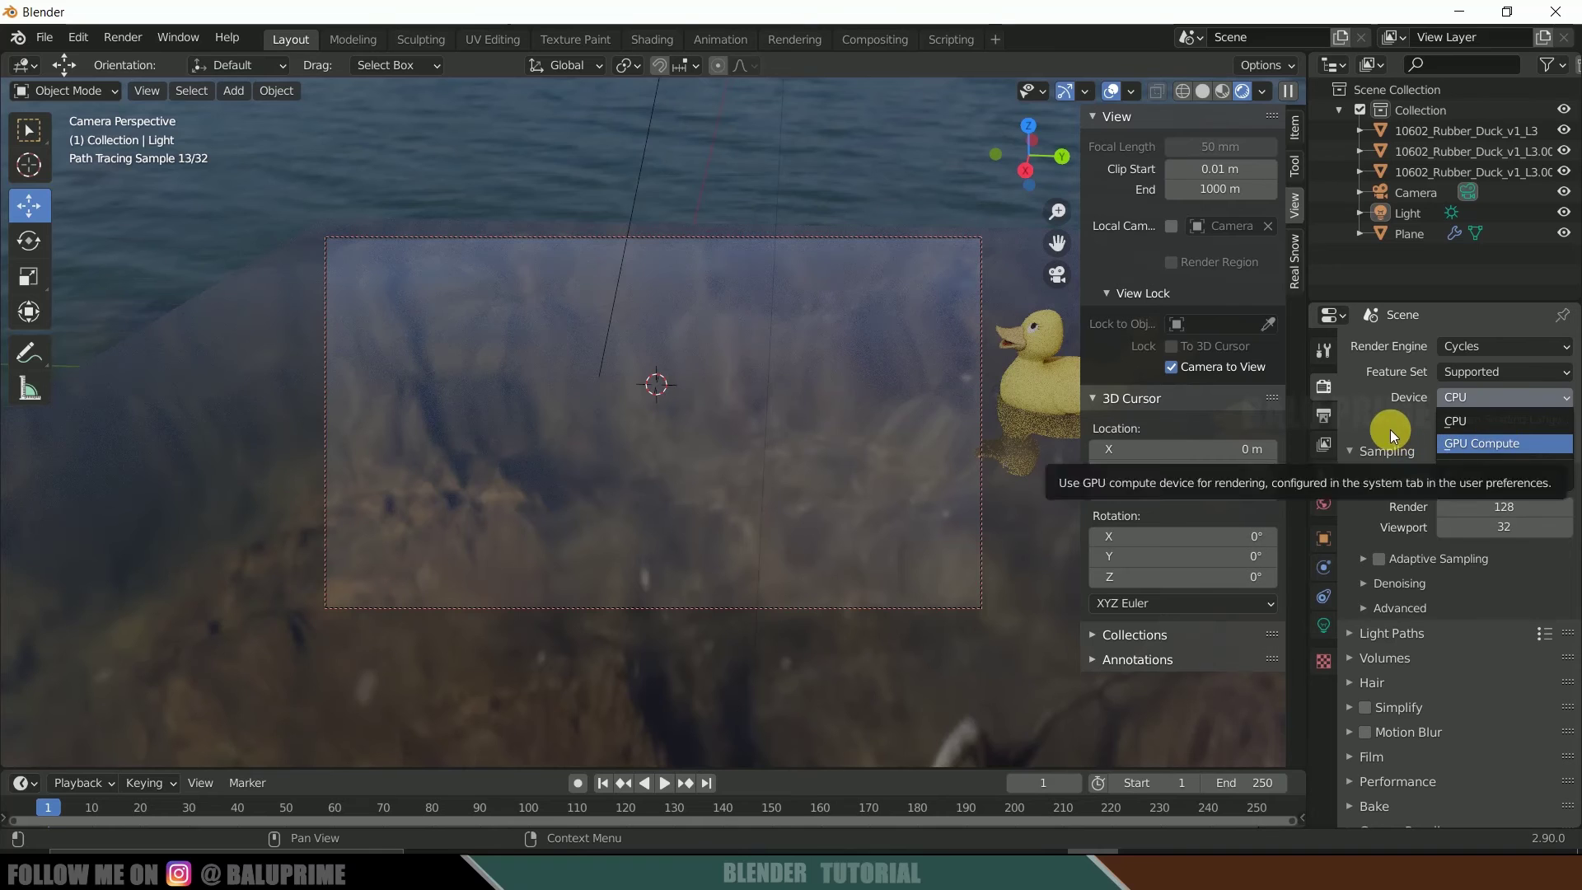
pyautogui.click(1475, 420)
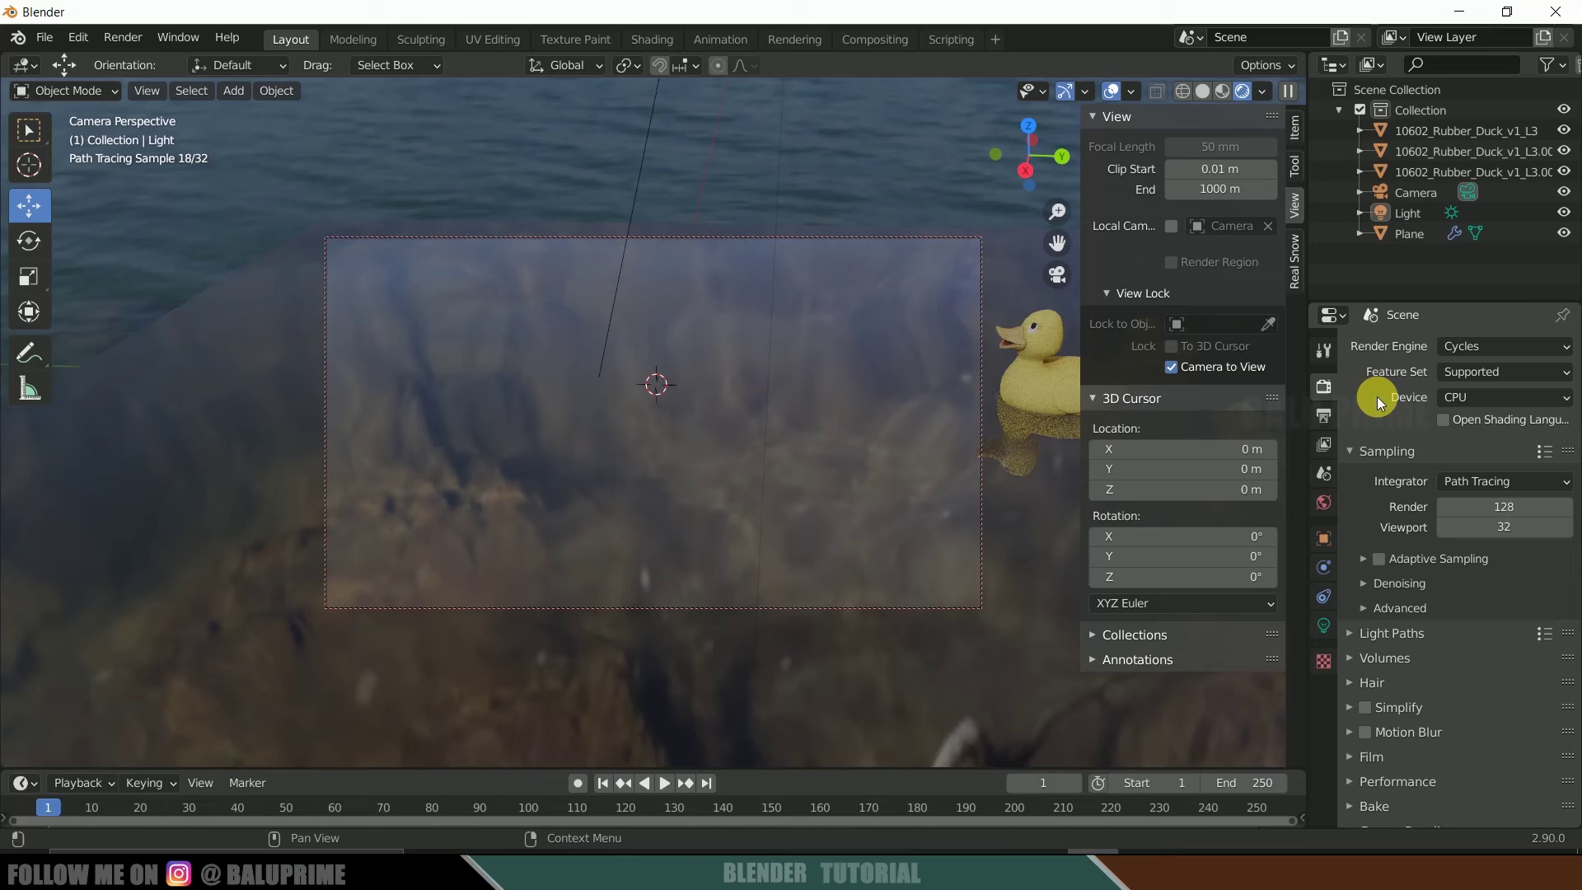
# - Switch the render engine back to Eevee and review its render settings
pyautogui.click(1455, 345)
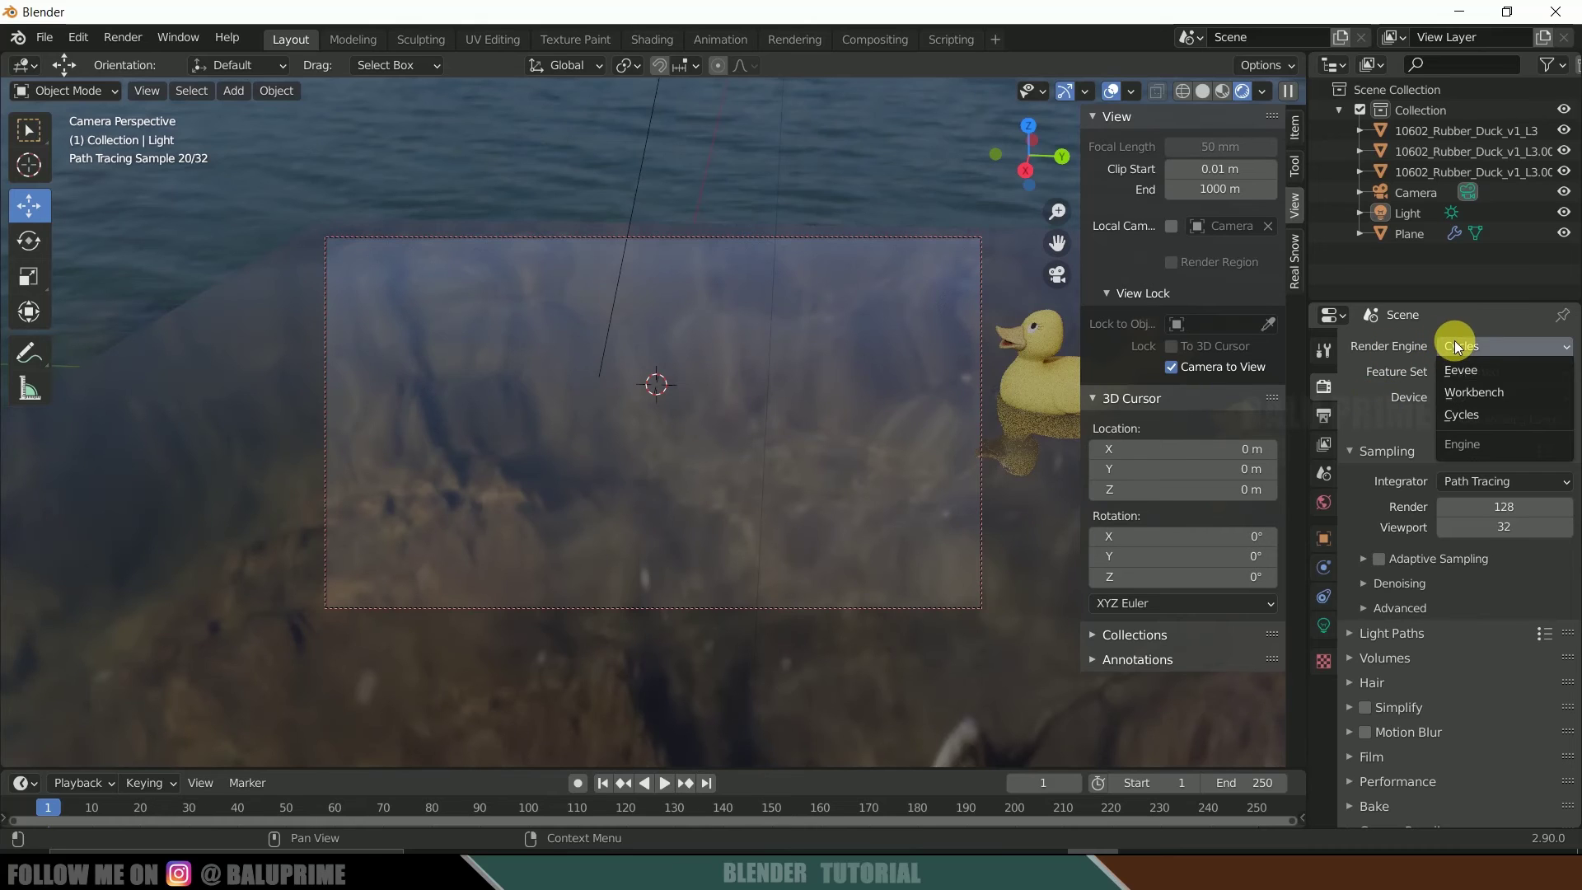
pyautogui.click(1500, 368)
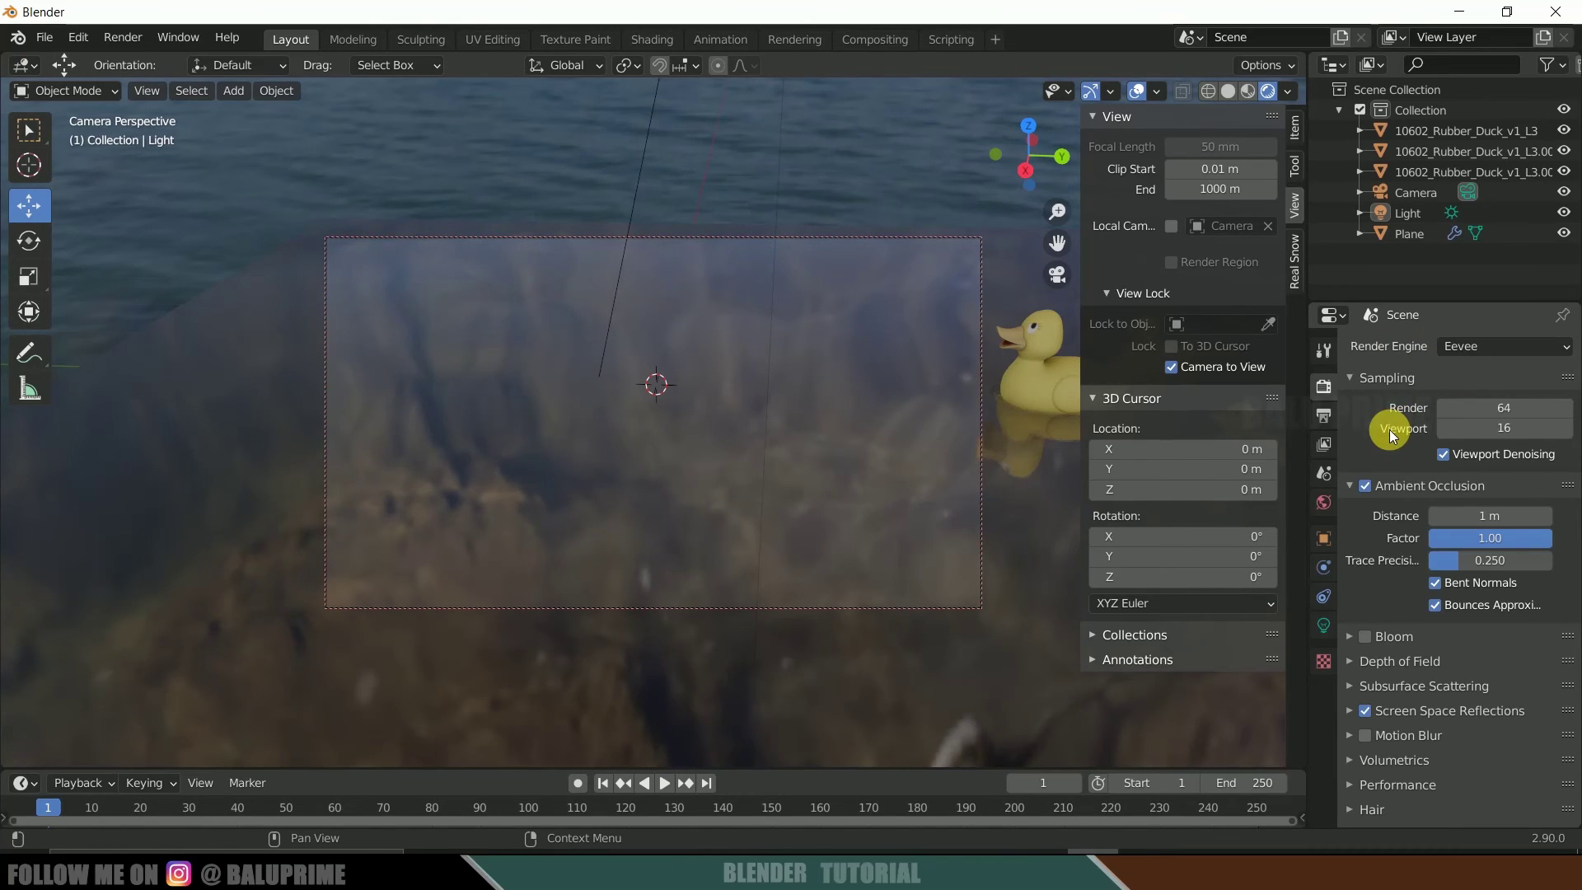
pyautogui.scroll(-5, 1390, 436)
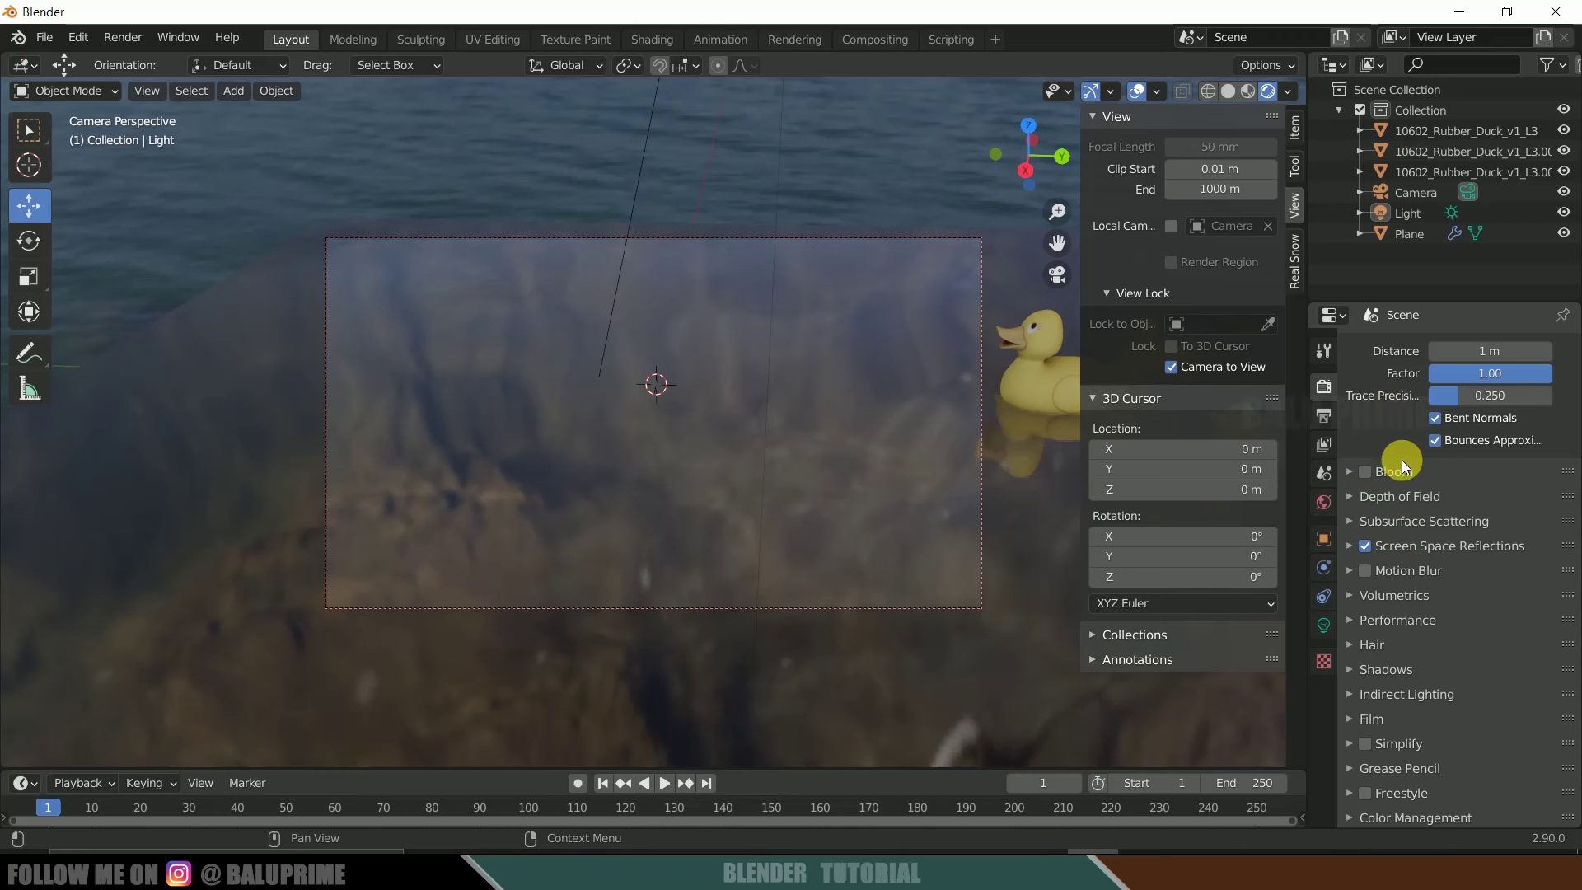
pyautogui.scroll(5, 1401, 464)
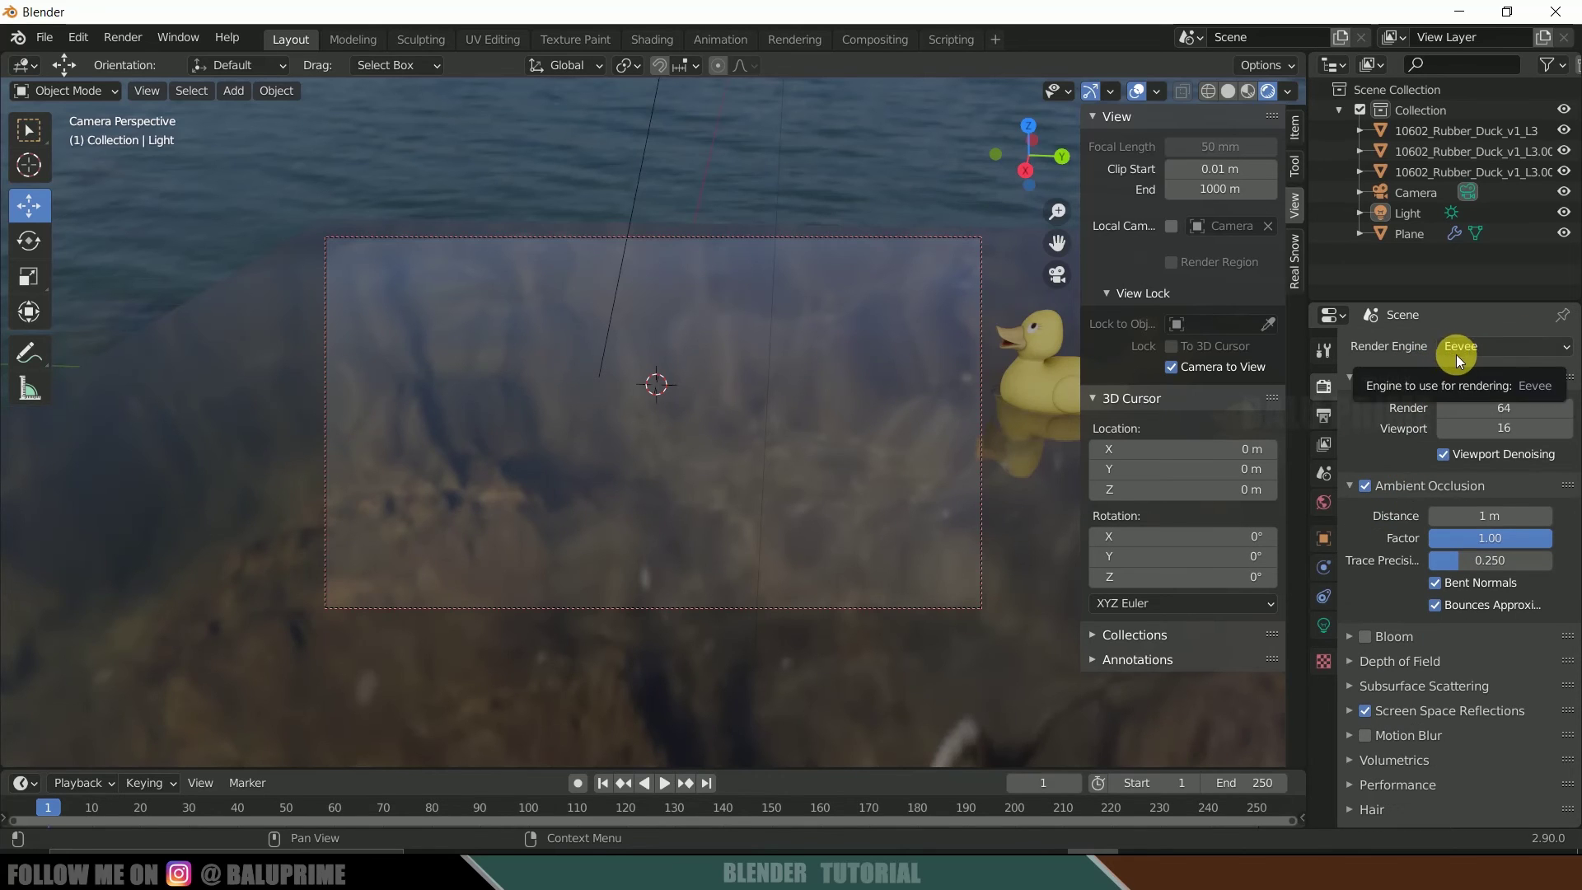
# - Enable Render Region in the output dimensions and choose a frame rate of 24 fps
pyautogui.click(1324, 414)
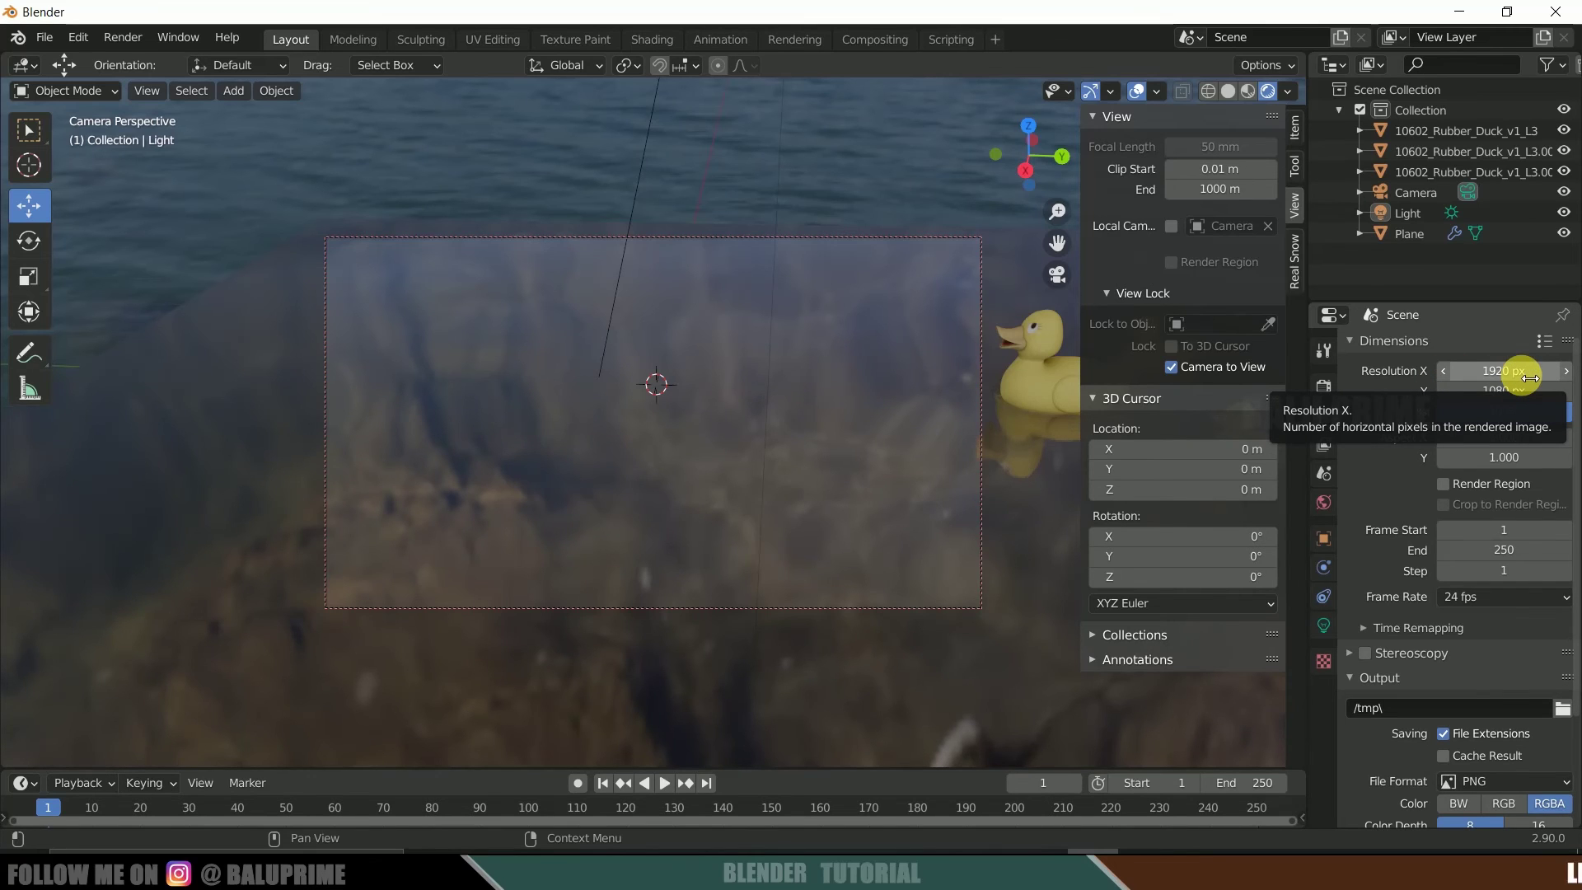
pyautogui.scroll(-1, 1371, 494)
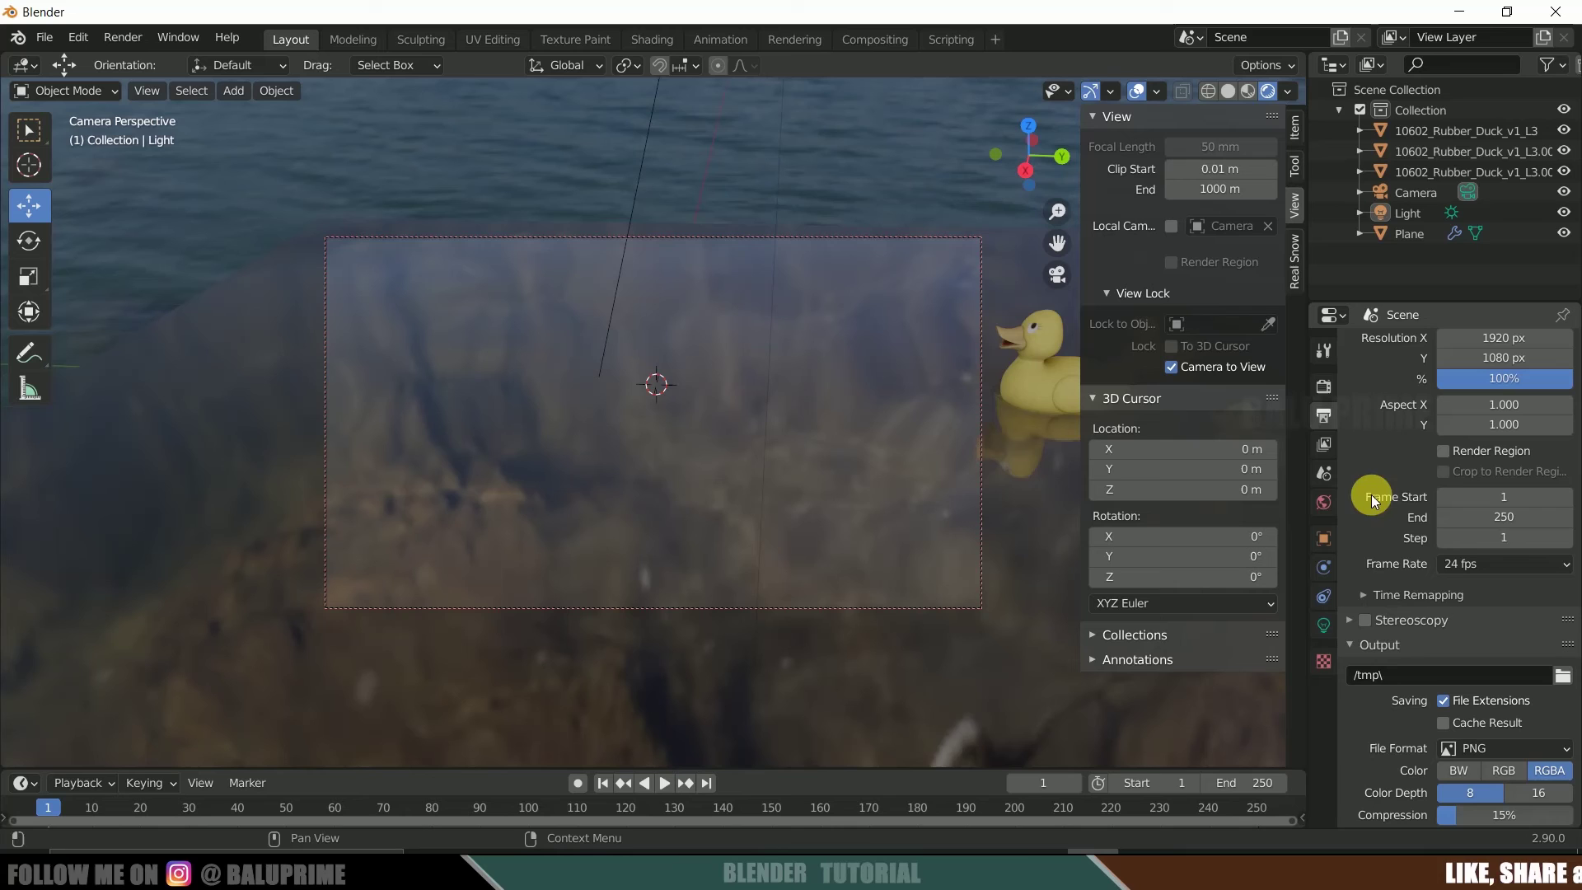
pyautogui.click(1443, 451)
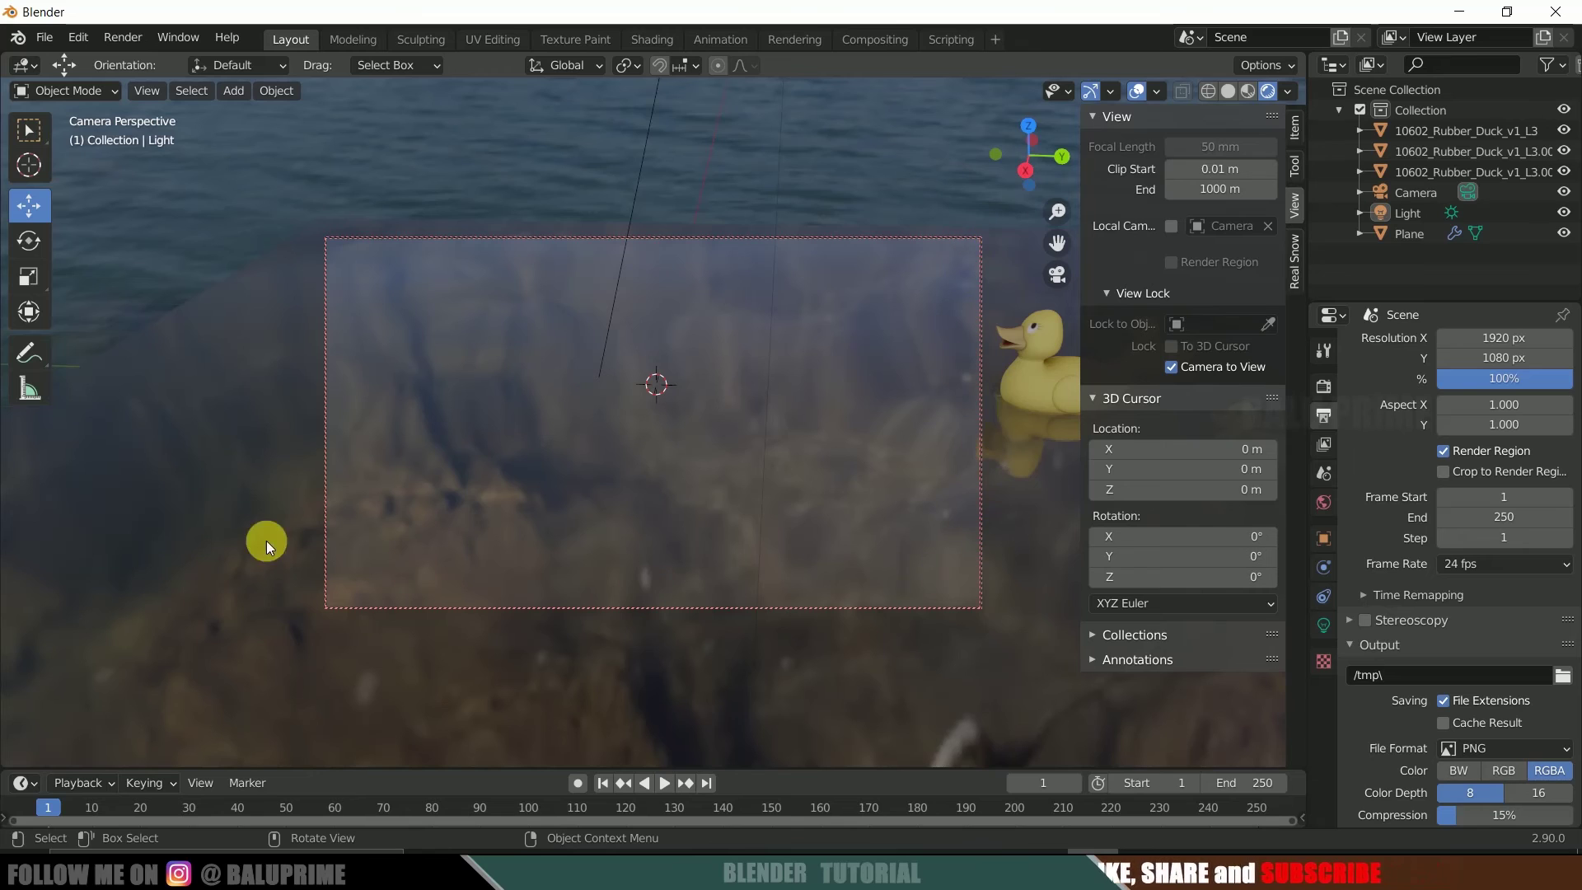
pyautogui.scroll(-2, 1372, 508)
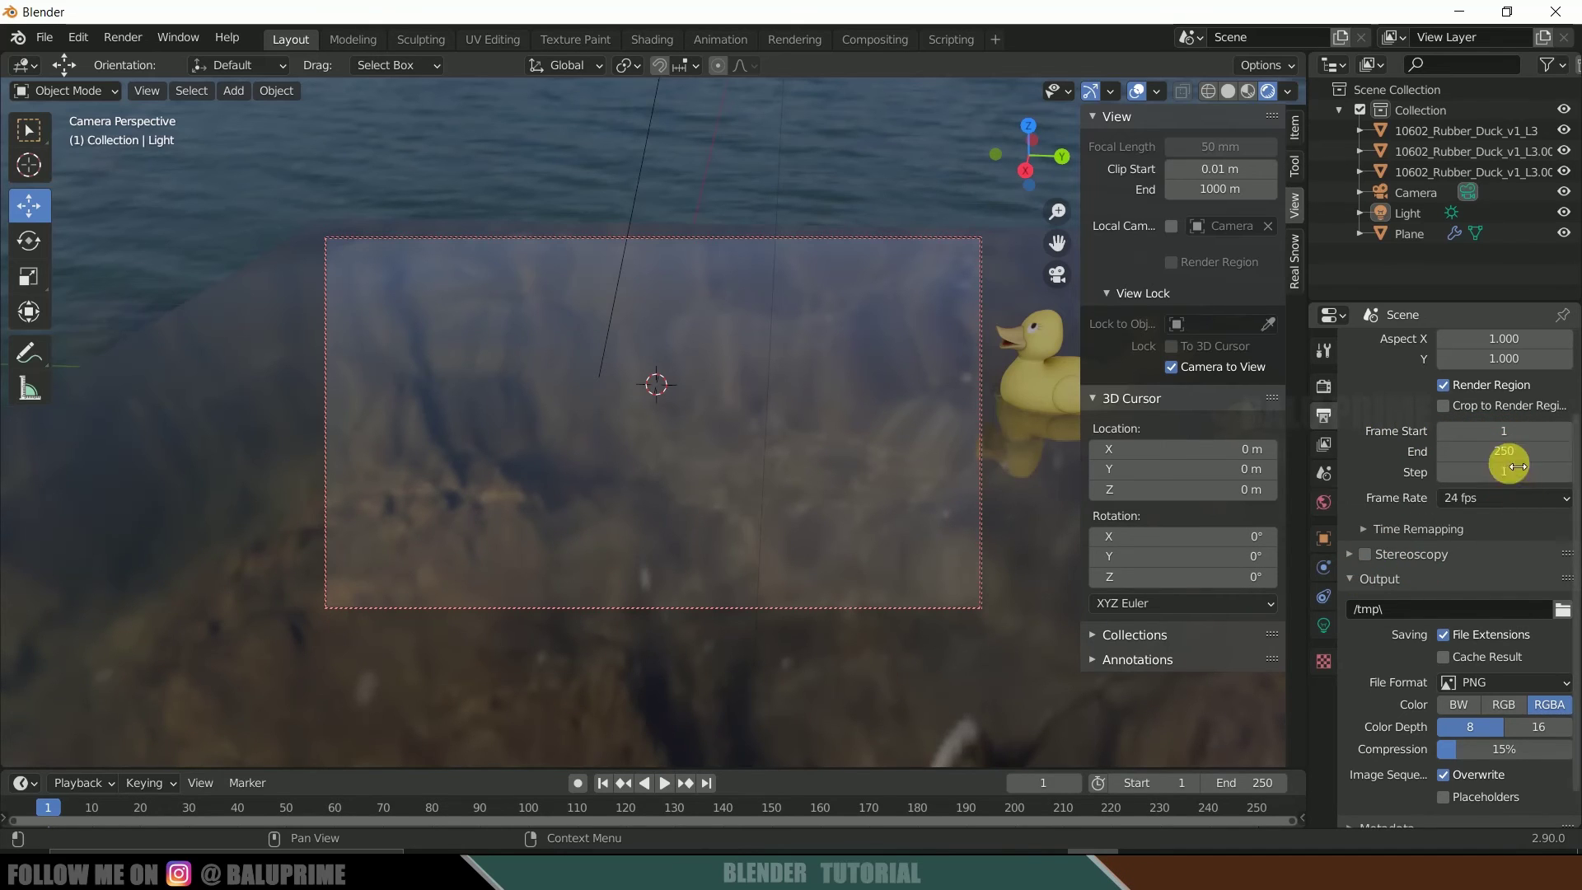
pyautogui.click(1502, 497)
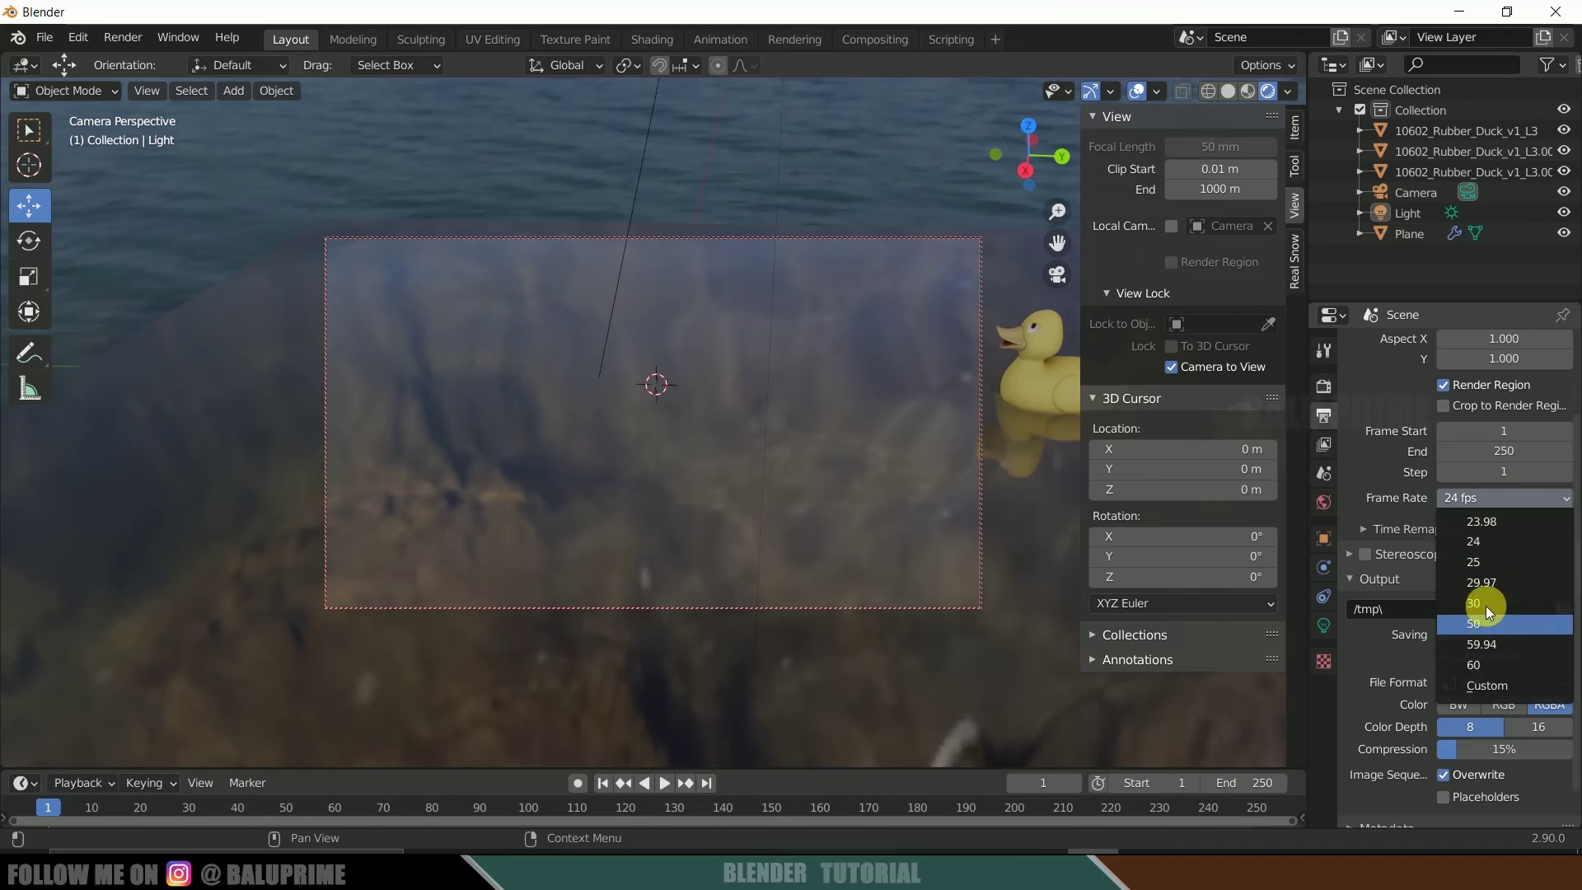
pyautogui.click(1495, 541)
# - Set the render output path to D:\youtube\duck\New Folder\ and the file format to JPEG
pyautogui.scroll(-1, 1495, 541)
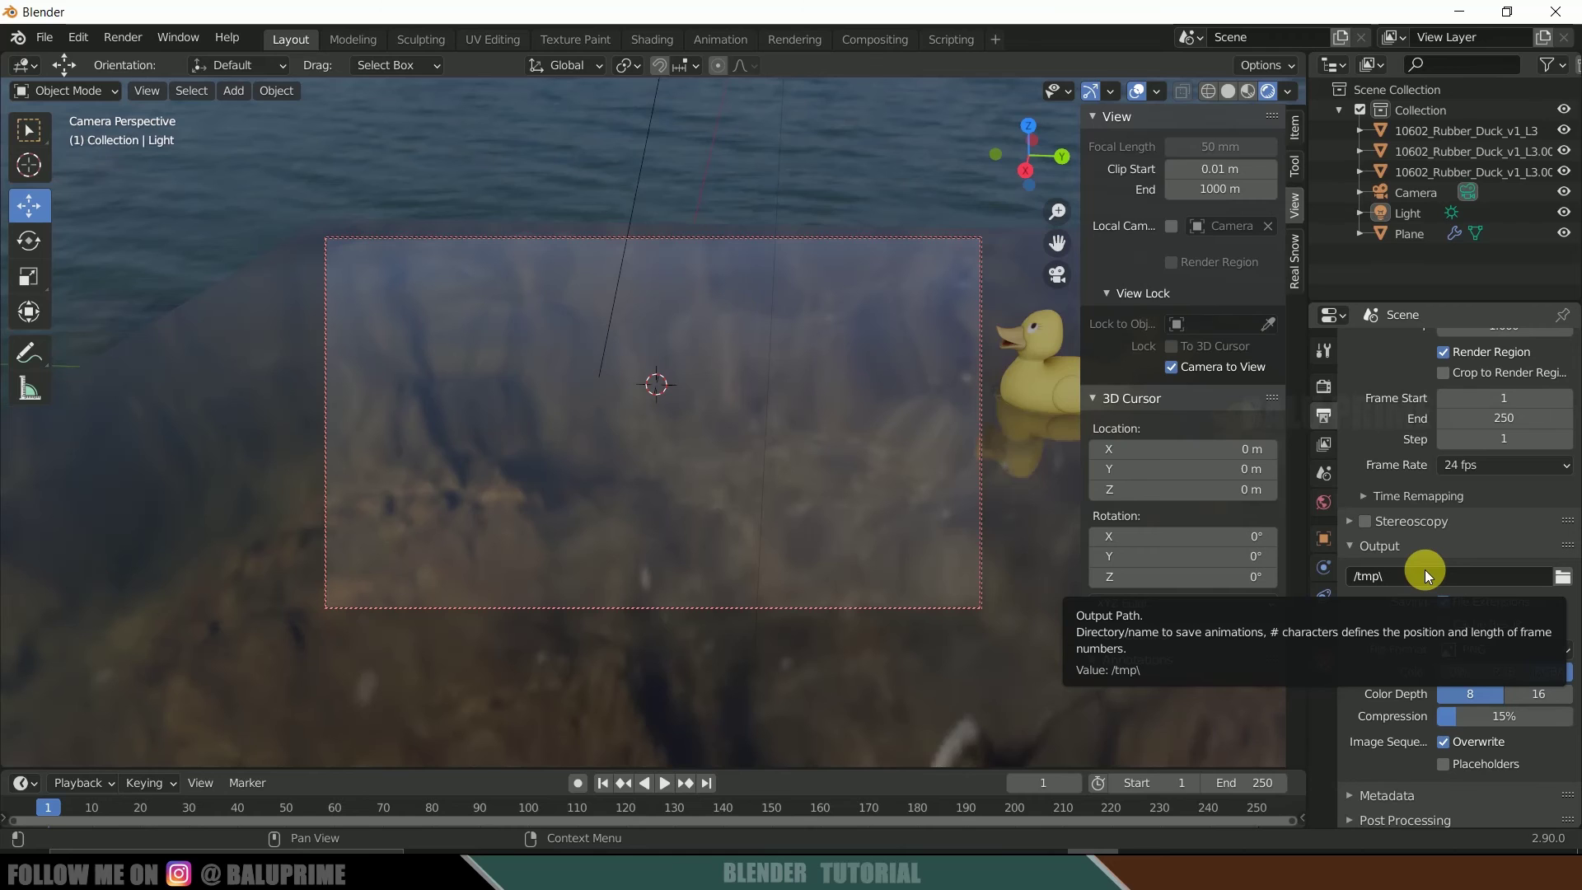
pyautogui.write('D:\\youtube\\duck\\New Folder\\')
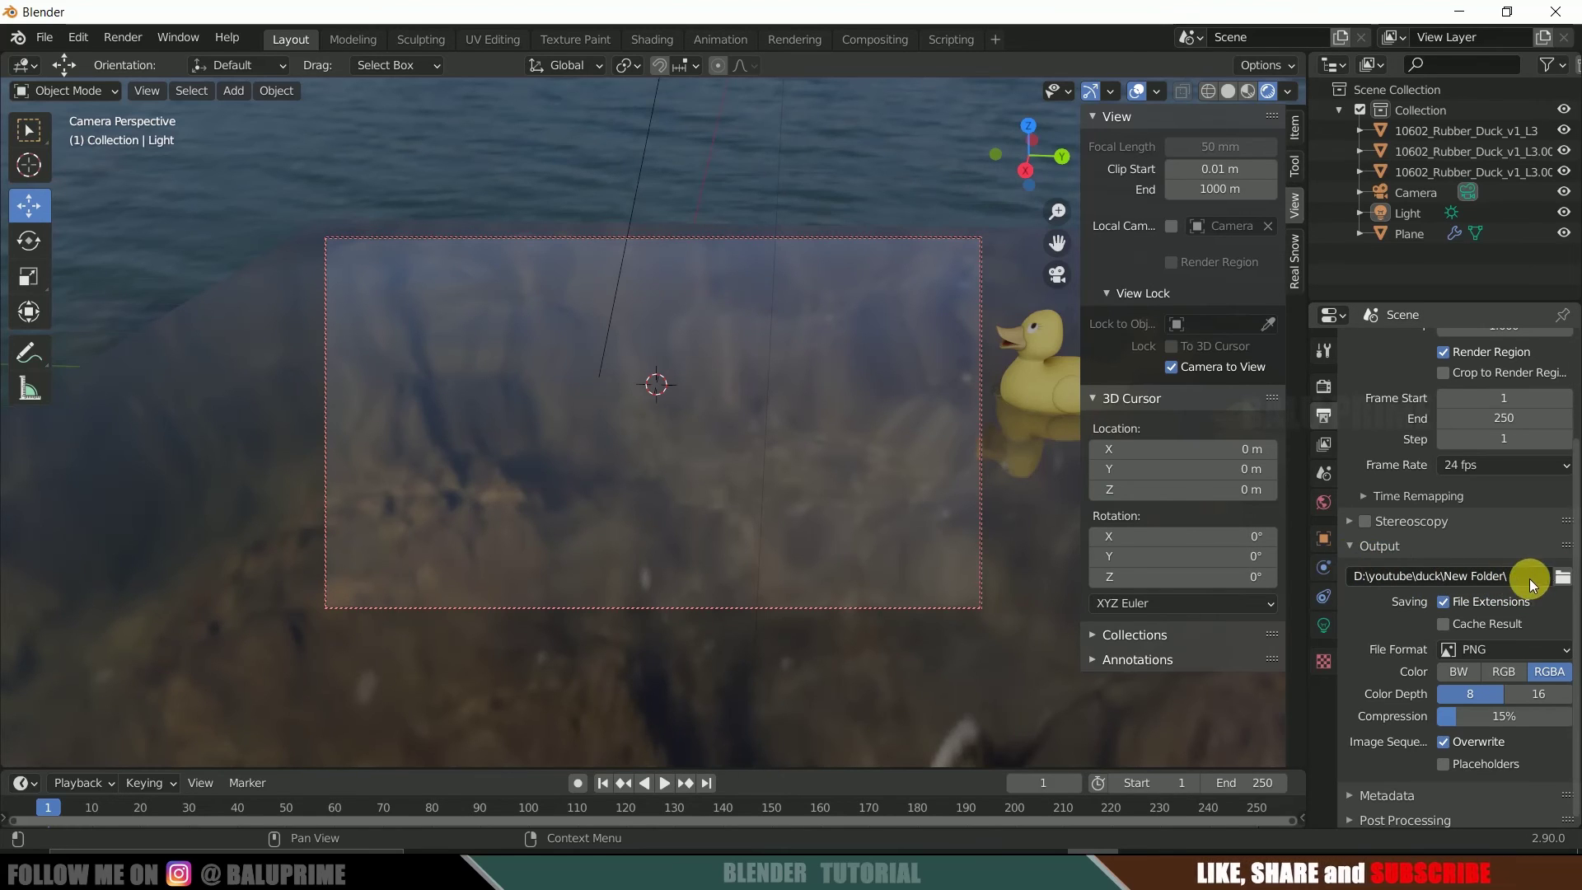
pyautogui.scroll(-1, 1376, 621)
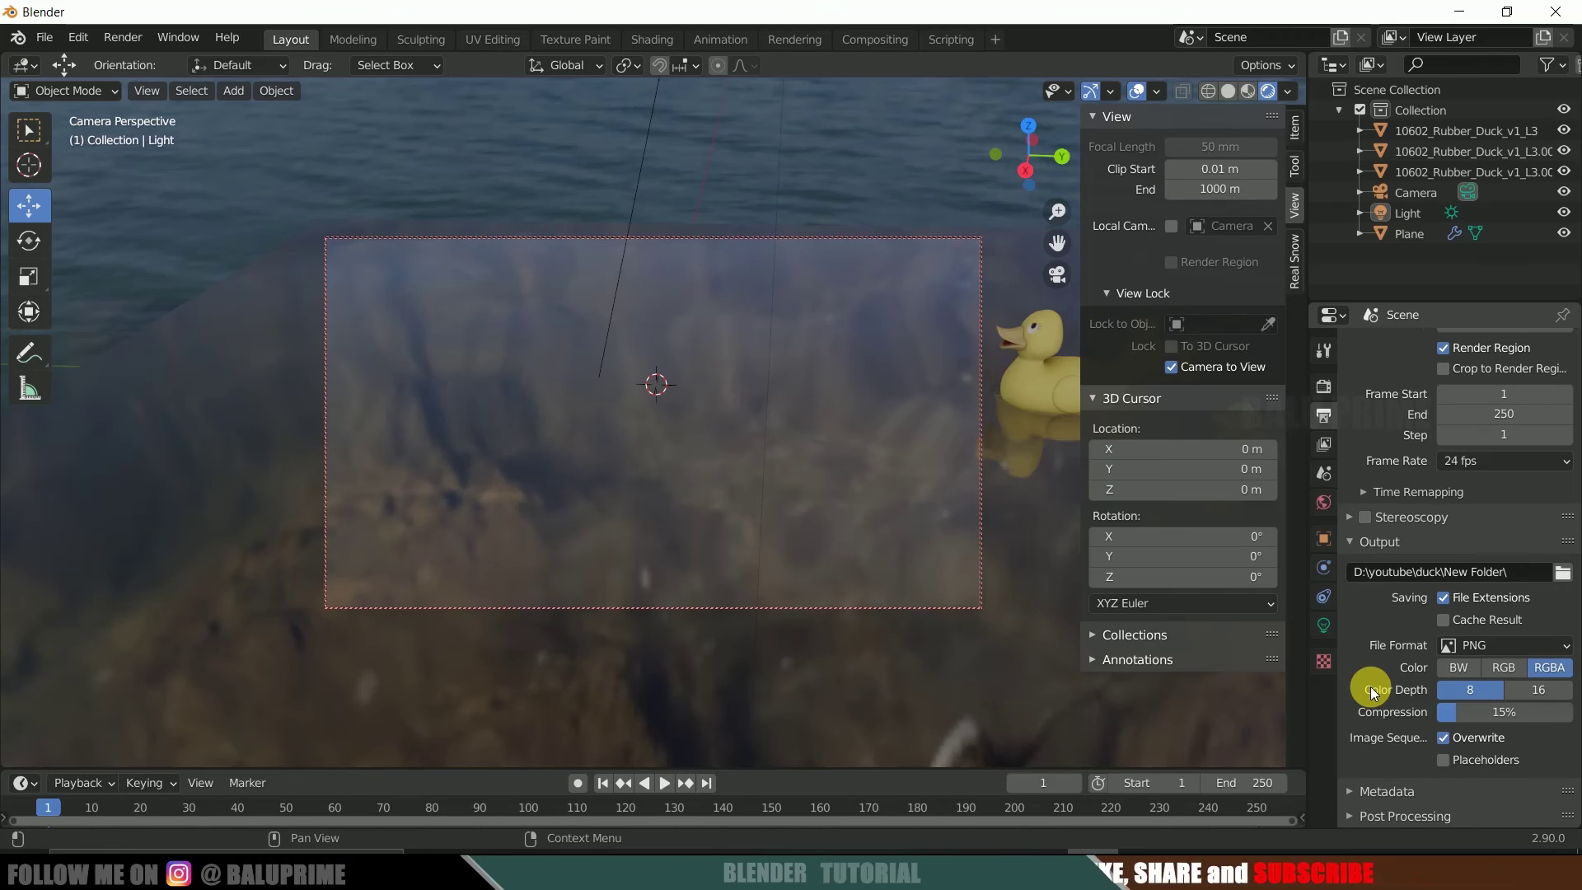
pyautogui.click(1508, 644)
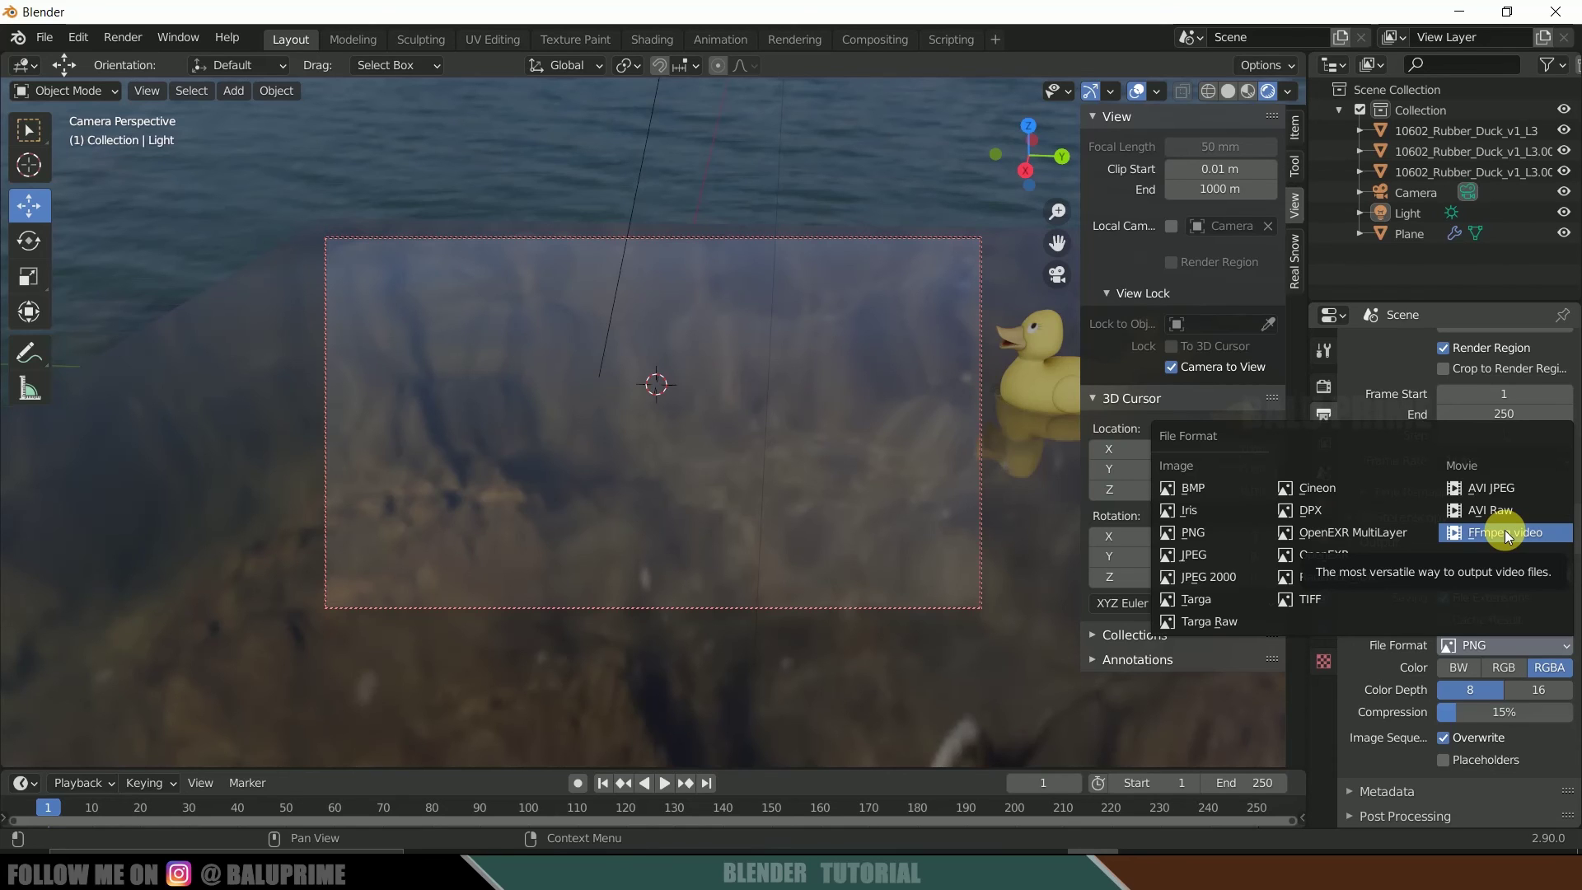
pyautogui.click(1220, 554)
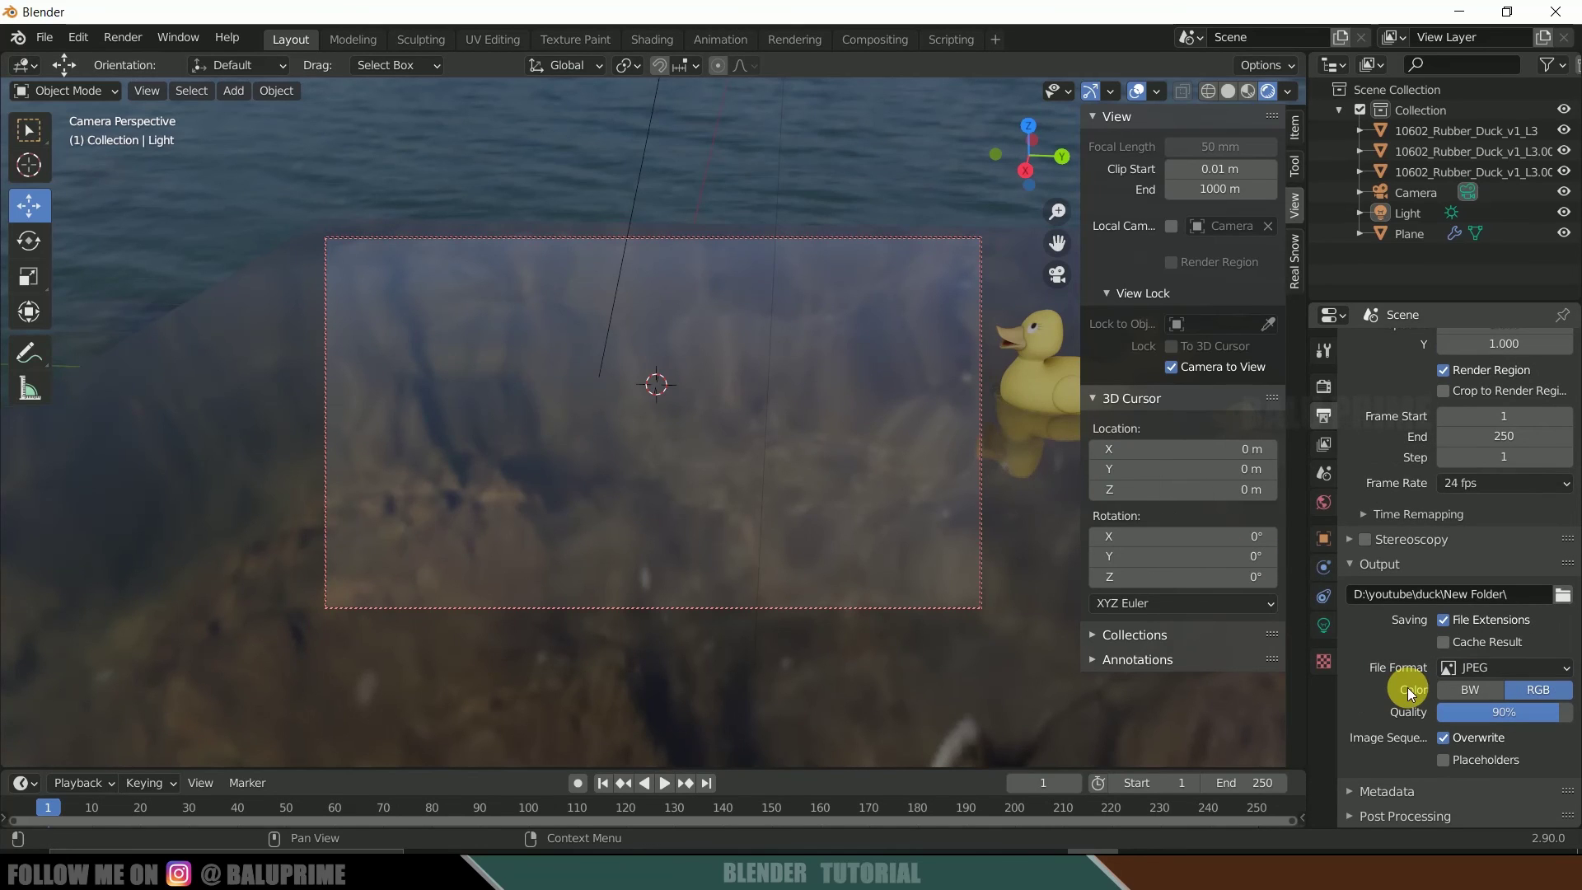
# - Set the JPEG output quality to 100%
pyautogui.moveTo(1554, 713); pyautogui.dragTo(1562, 717)
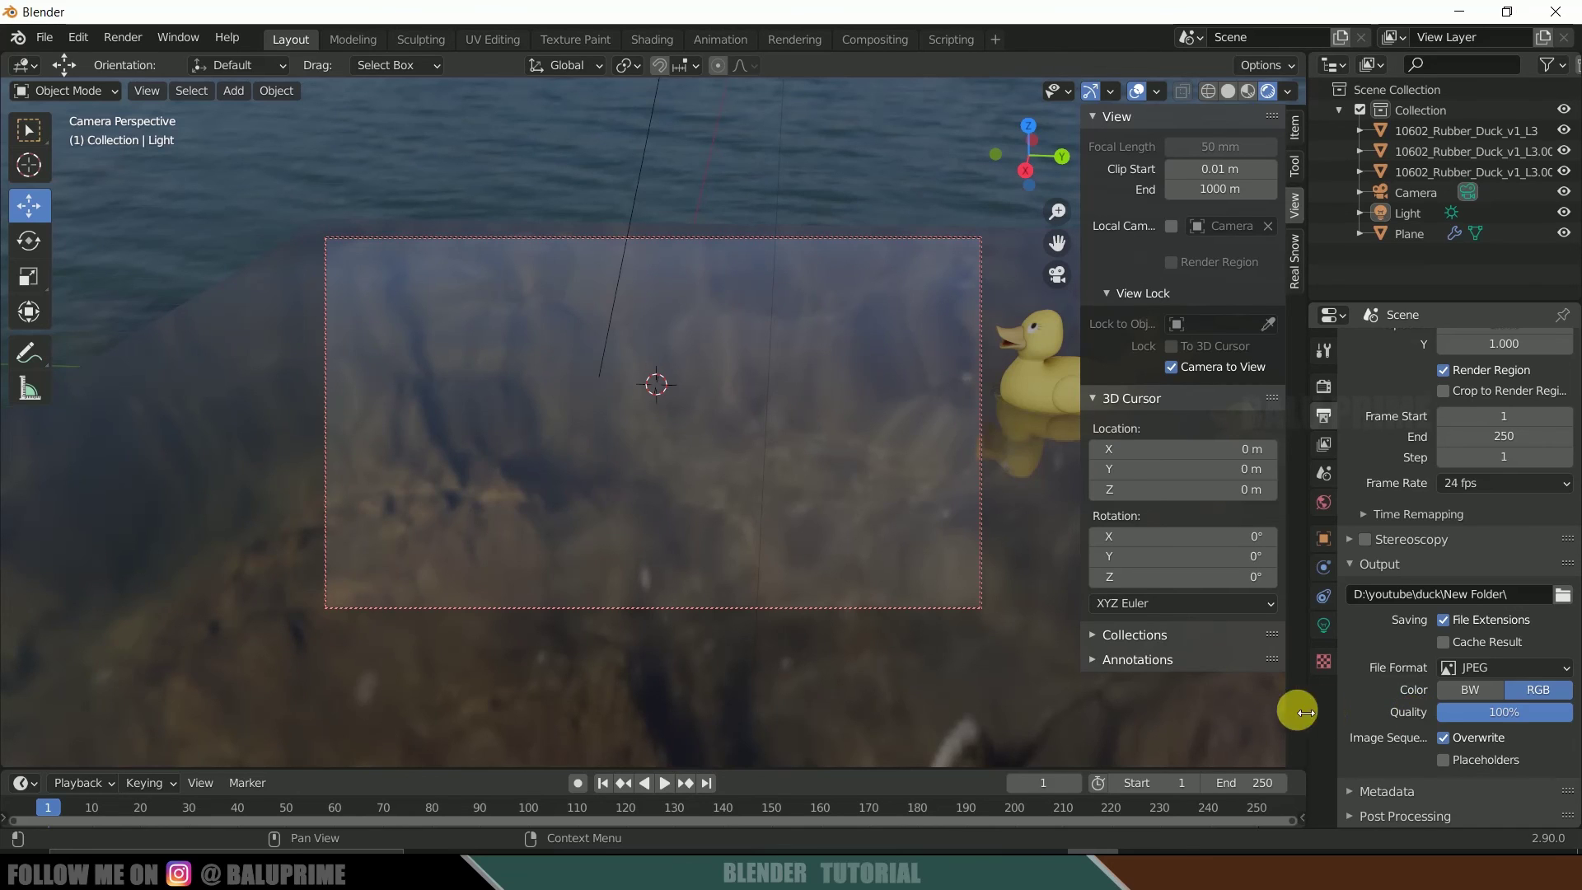
# - Select the water plane and expand the Cache settings of its Dynamic Paint canvas
pyautogui.click(788, 550)
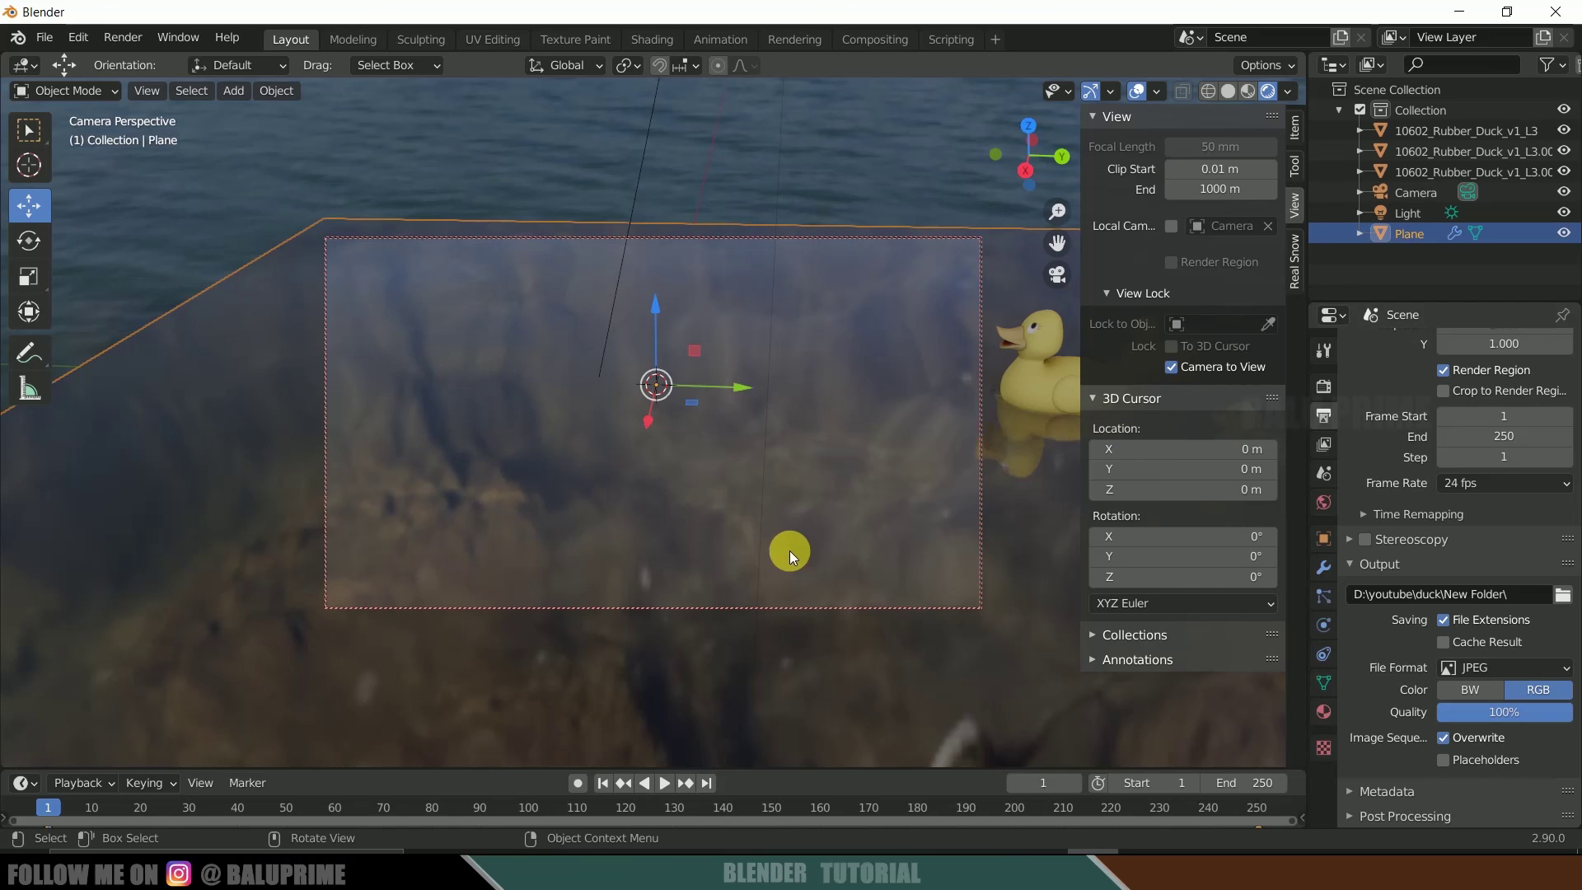
pyautogui.click(1325, 629)
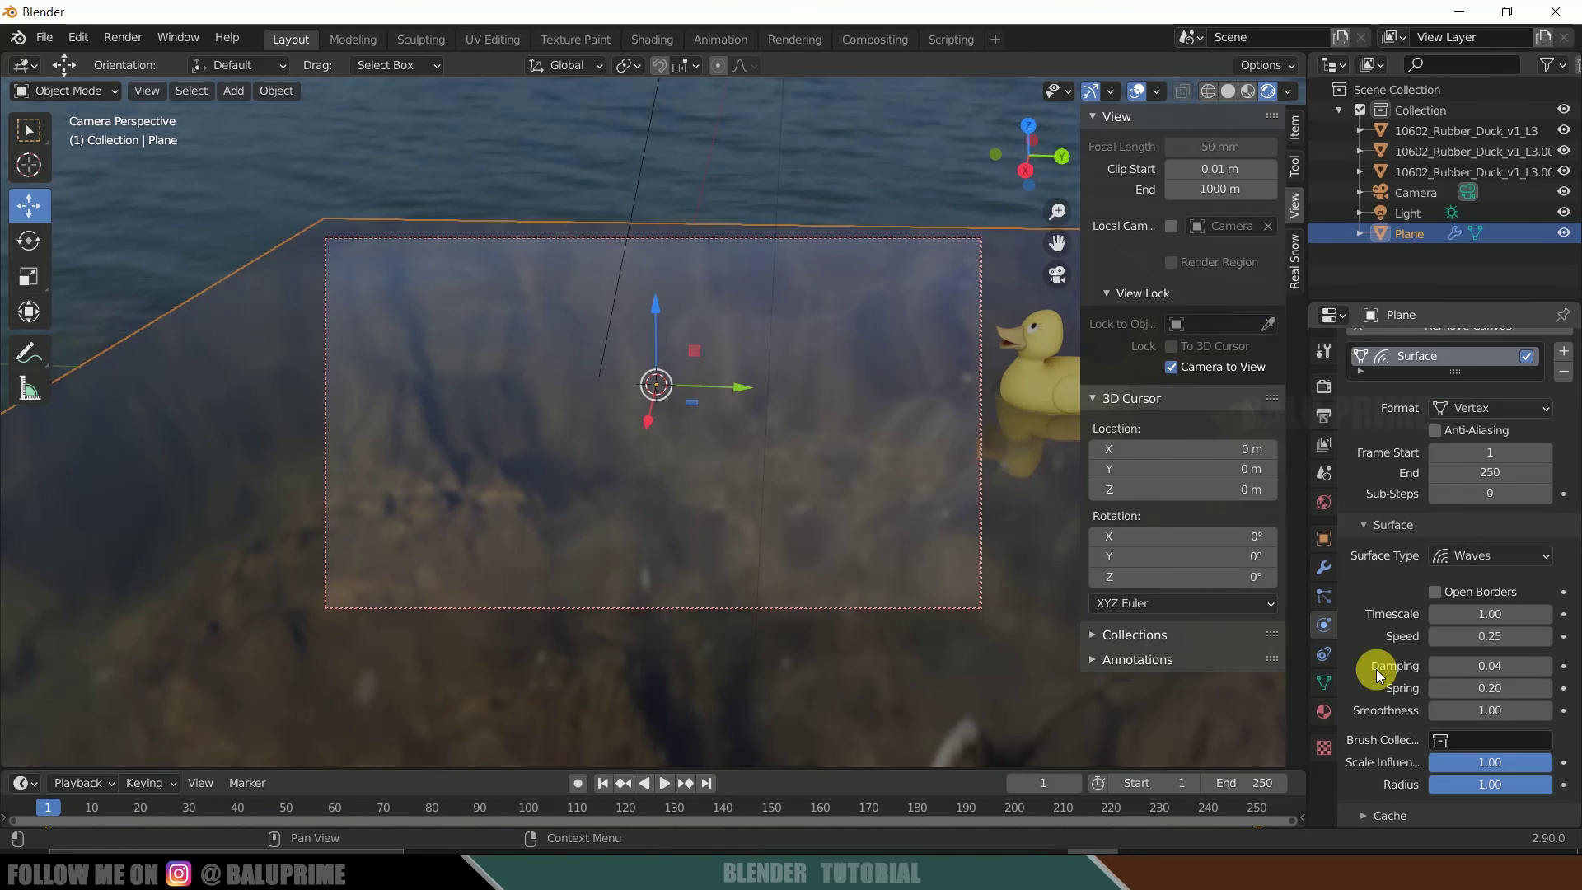
pyautogui.click(1363, 815)
pyautogui.scroll(-6, 1366, 769)
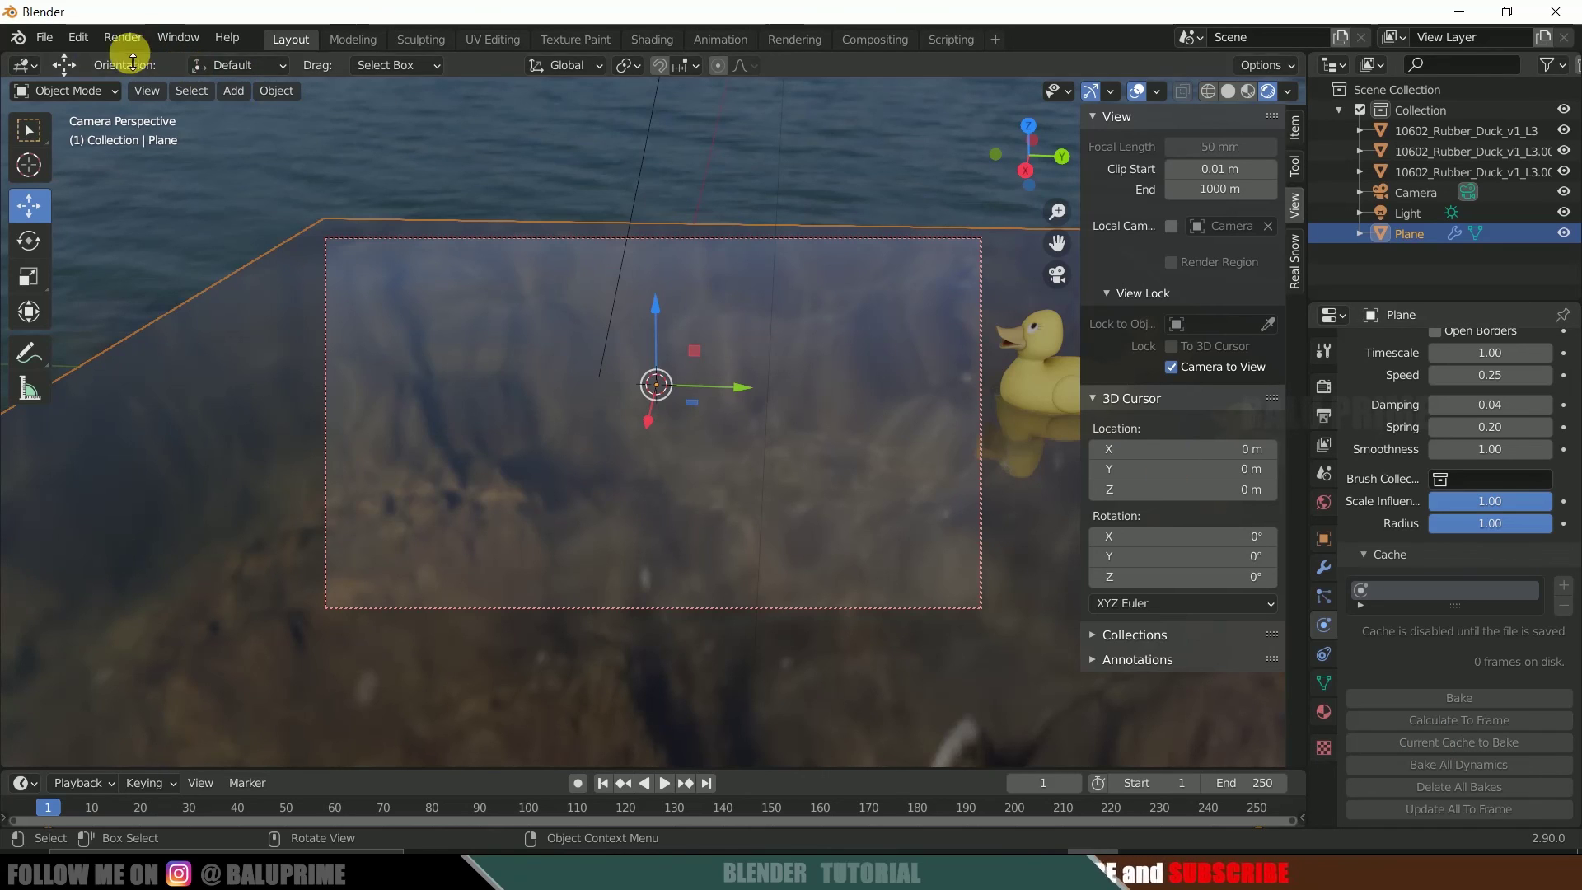
# - Save the project as duck in the D:\youtube\skull breaking\ folder
pyautogui.click(46, 38)
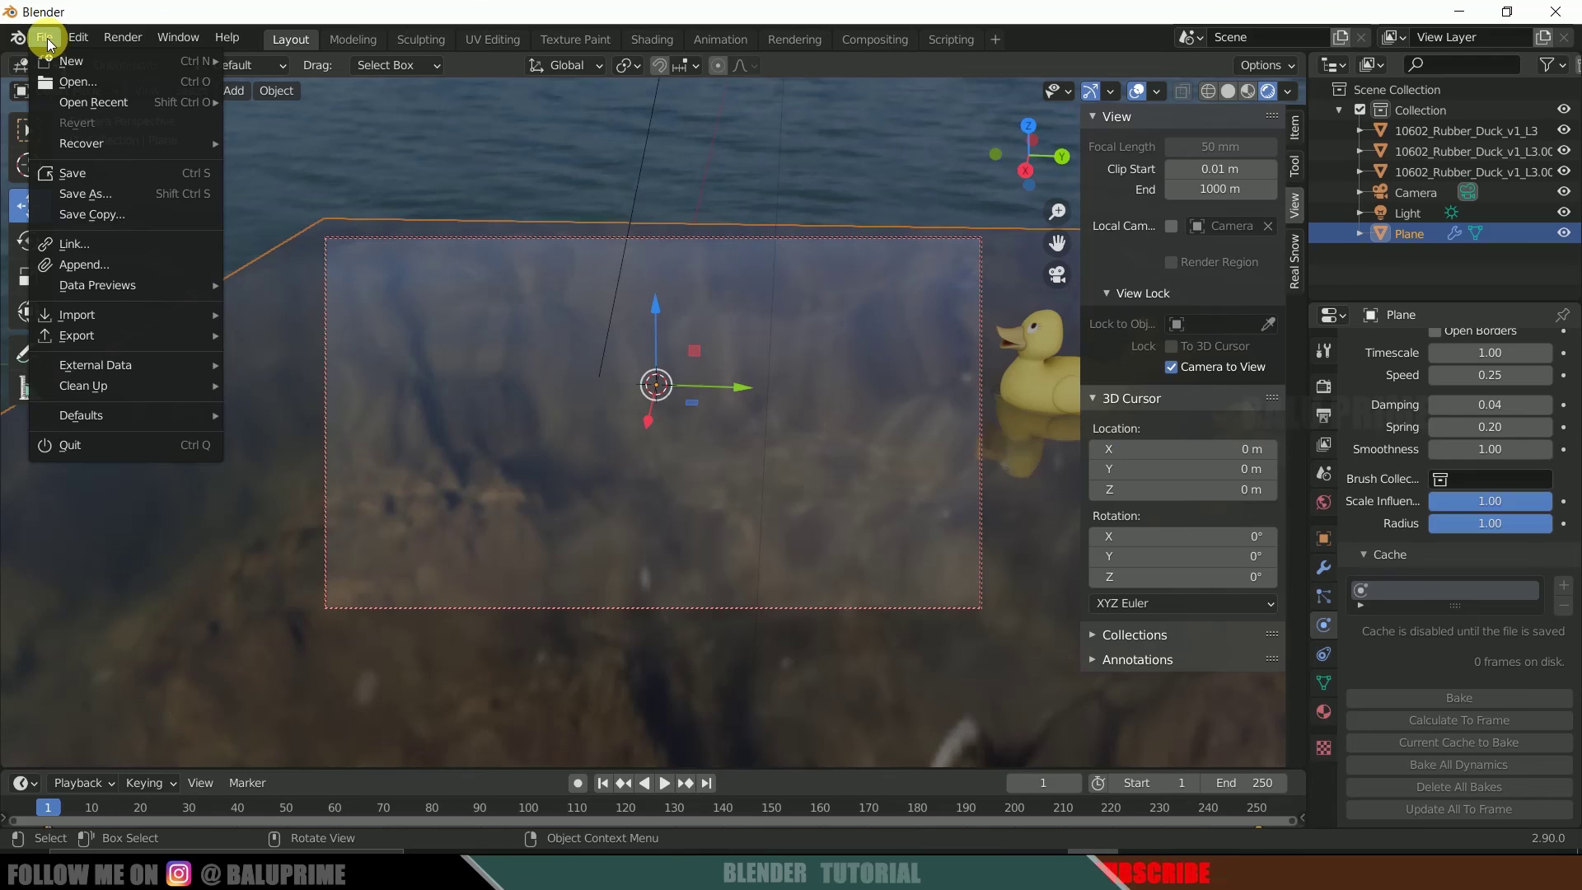
pyautogui.click(76, 172)
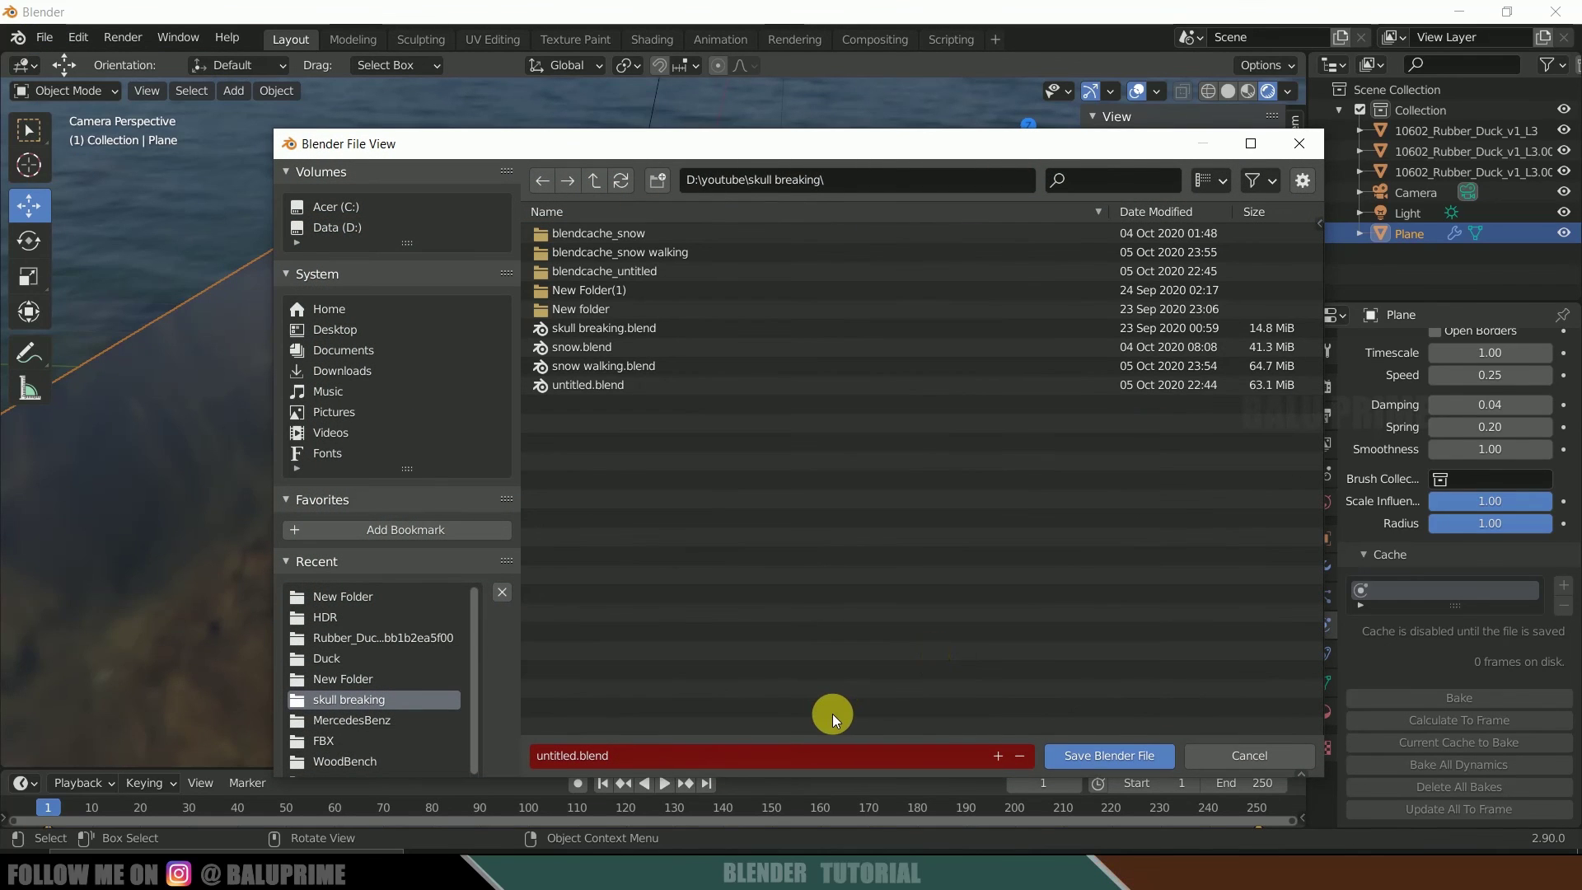
pyautogui.click(642, 758)
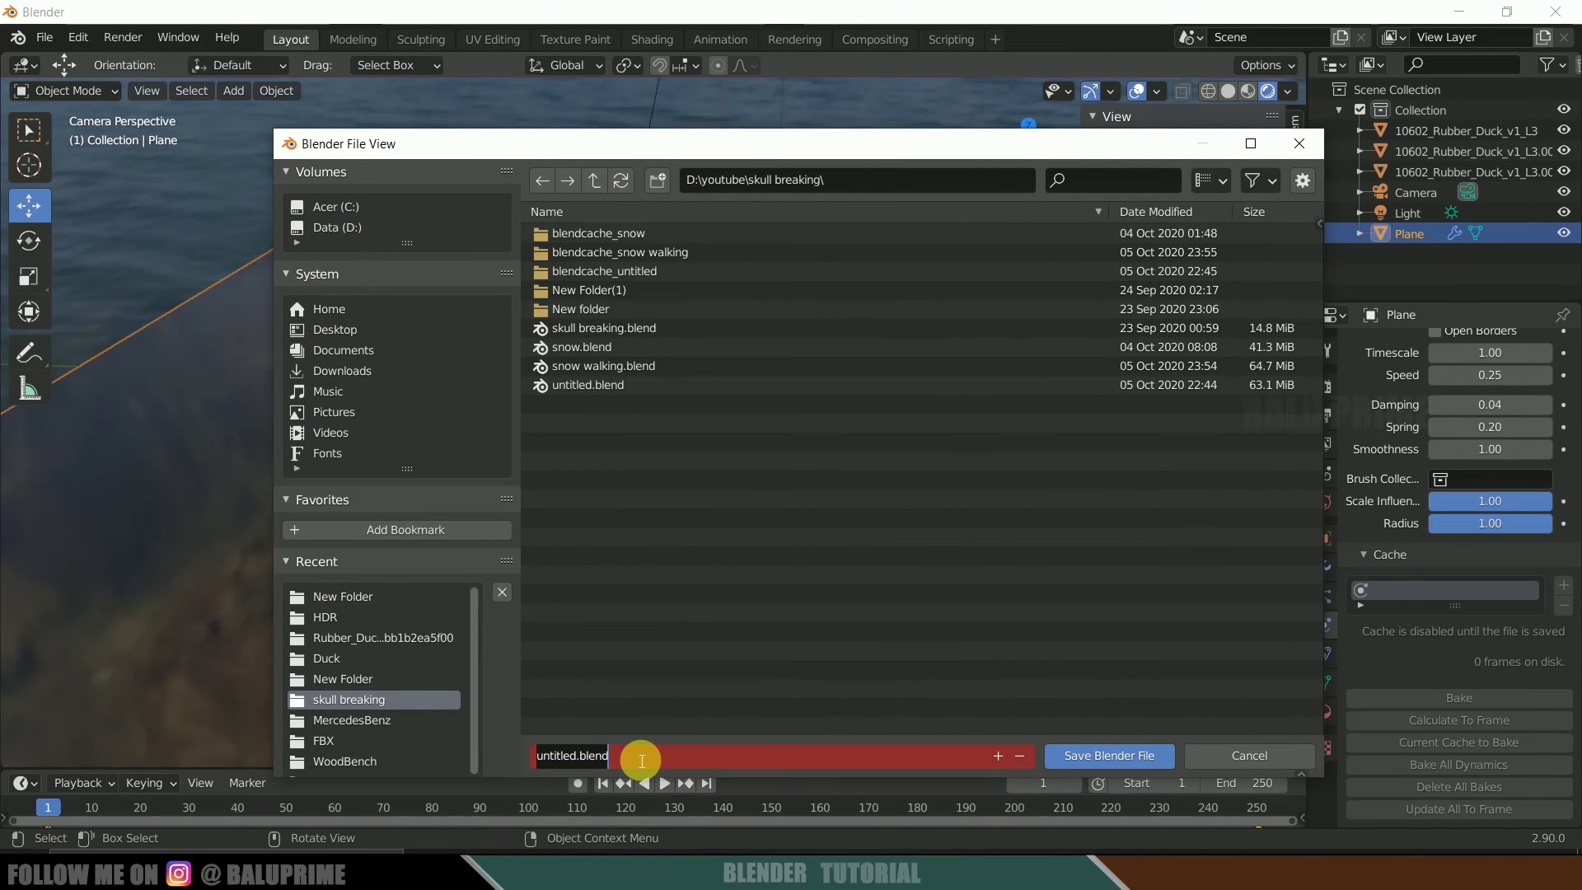
pyautogui.write('duck')
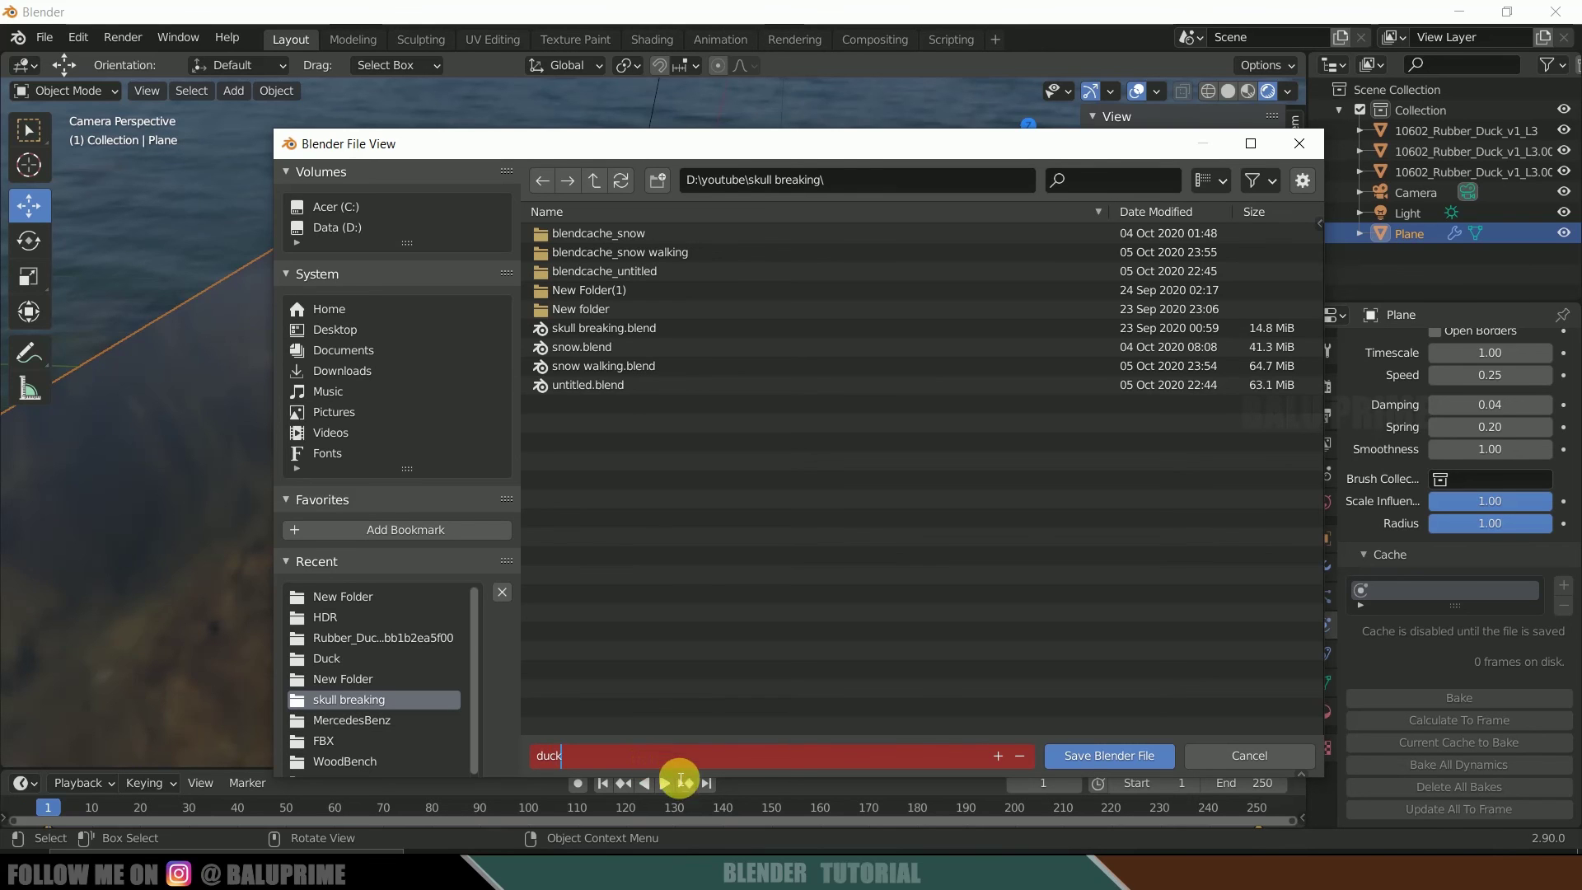
pyautogui.click(1093, 758)
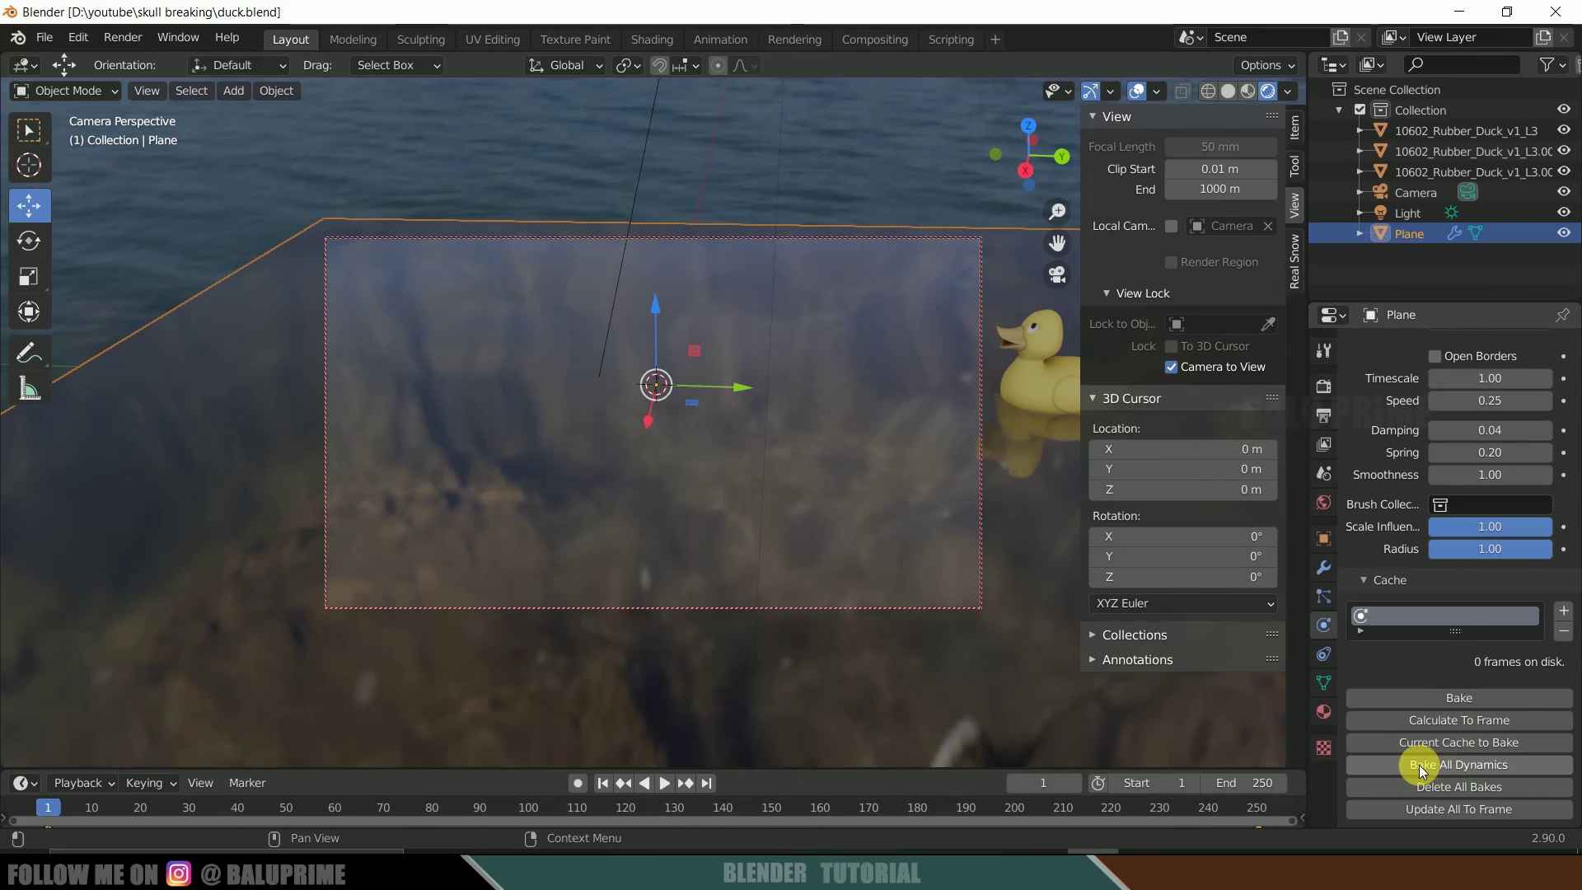
# - Bake all dynamics for the scene, preview the baked duck animation and return to the first frame
pyautogui.click(1461, 769)
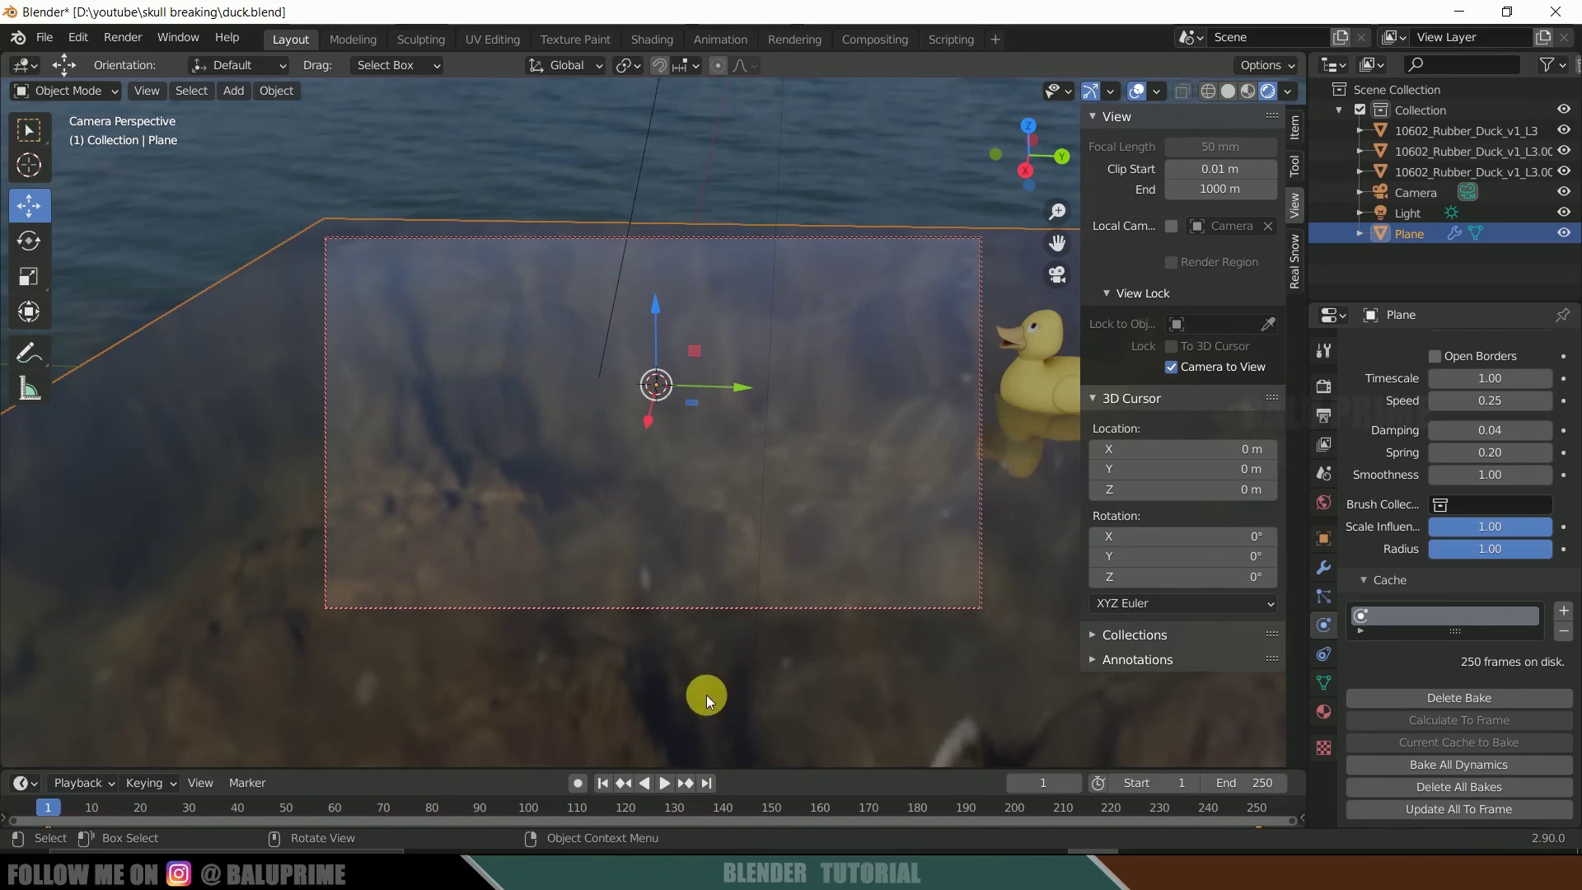
pyautogui.click(664, 784)
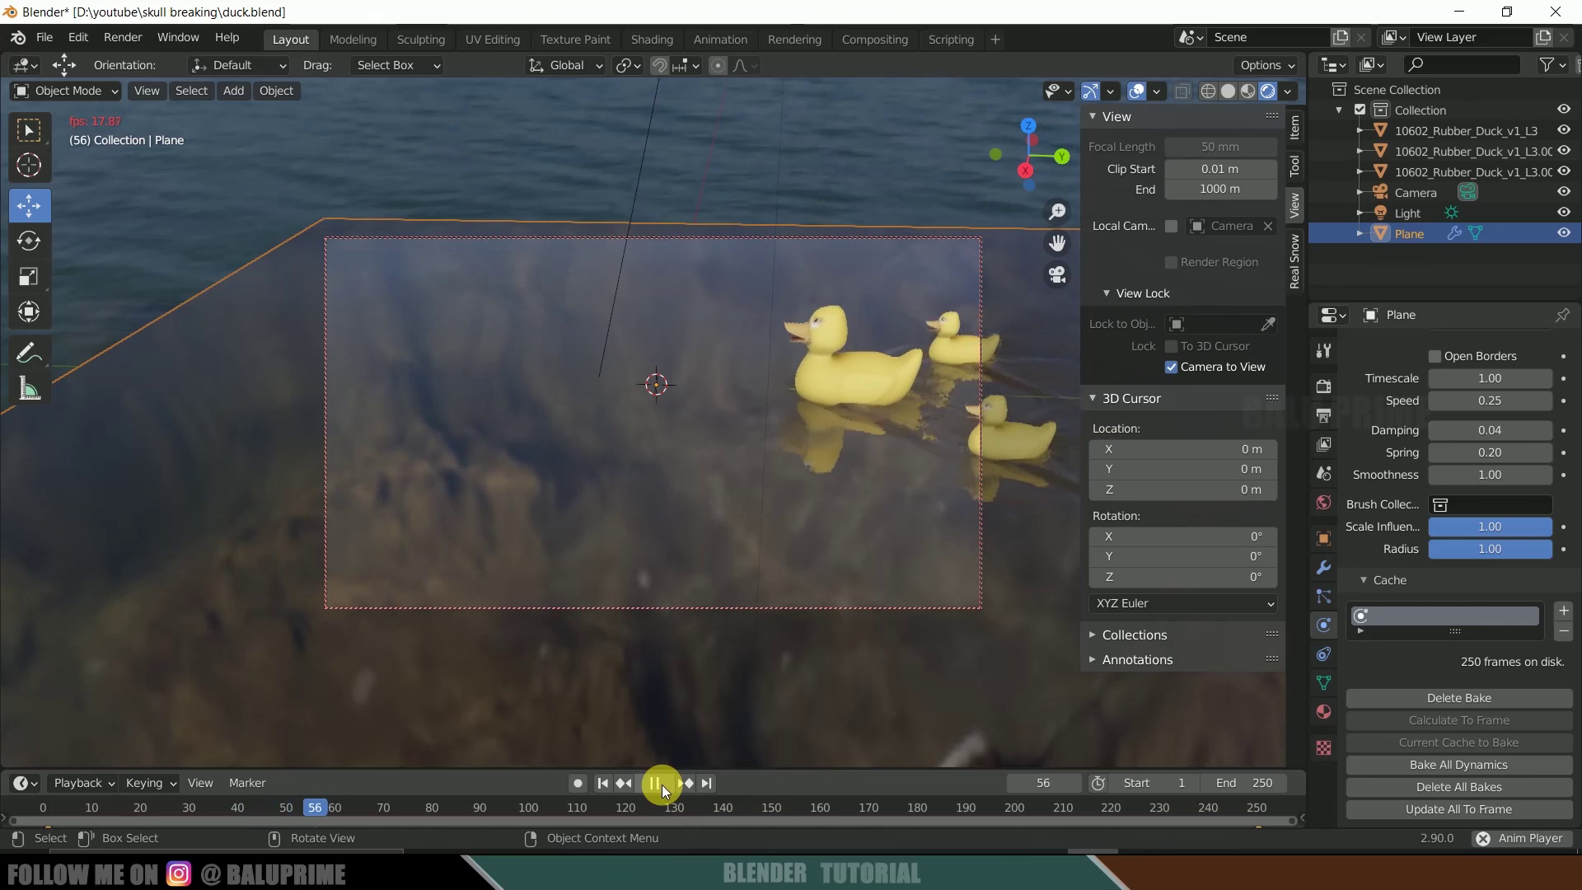
pyautogui.click(664, 784)
pyautogui.click(605, 788)
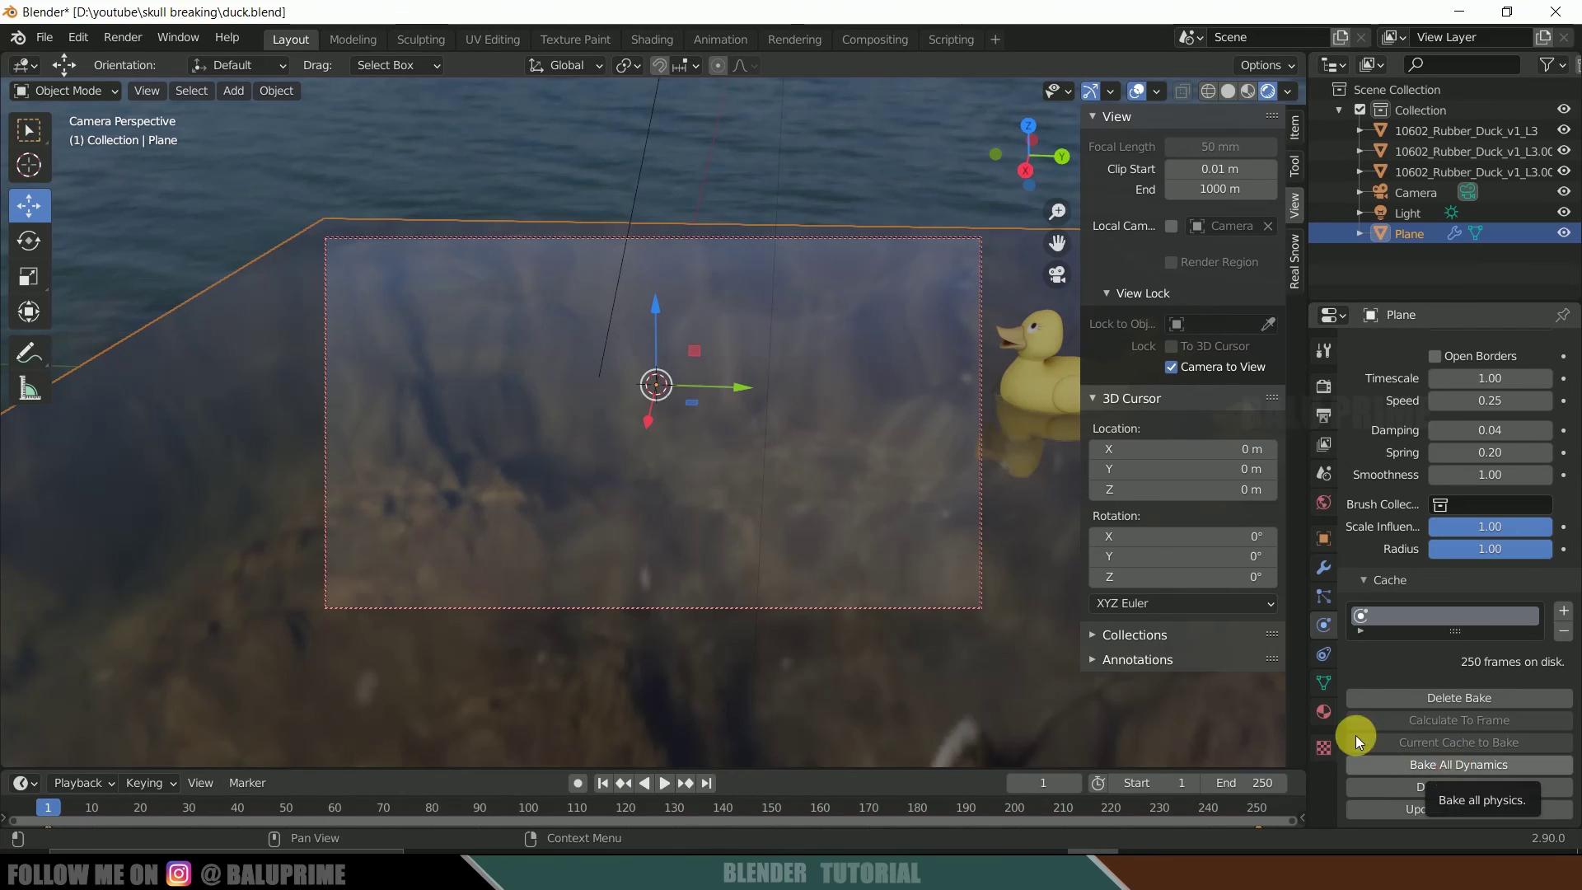
# - Disable overwriting of existing image sequence files in the output settings and render the animation
pyautogui.click(124, 38)
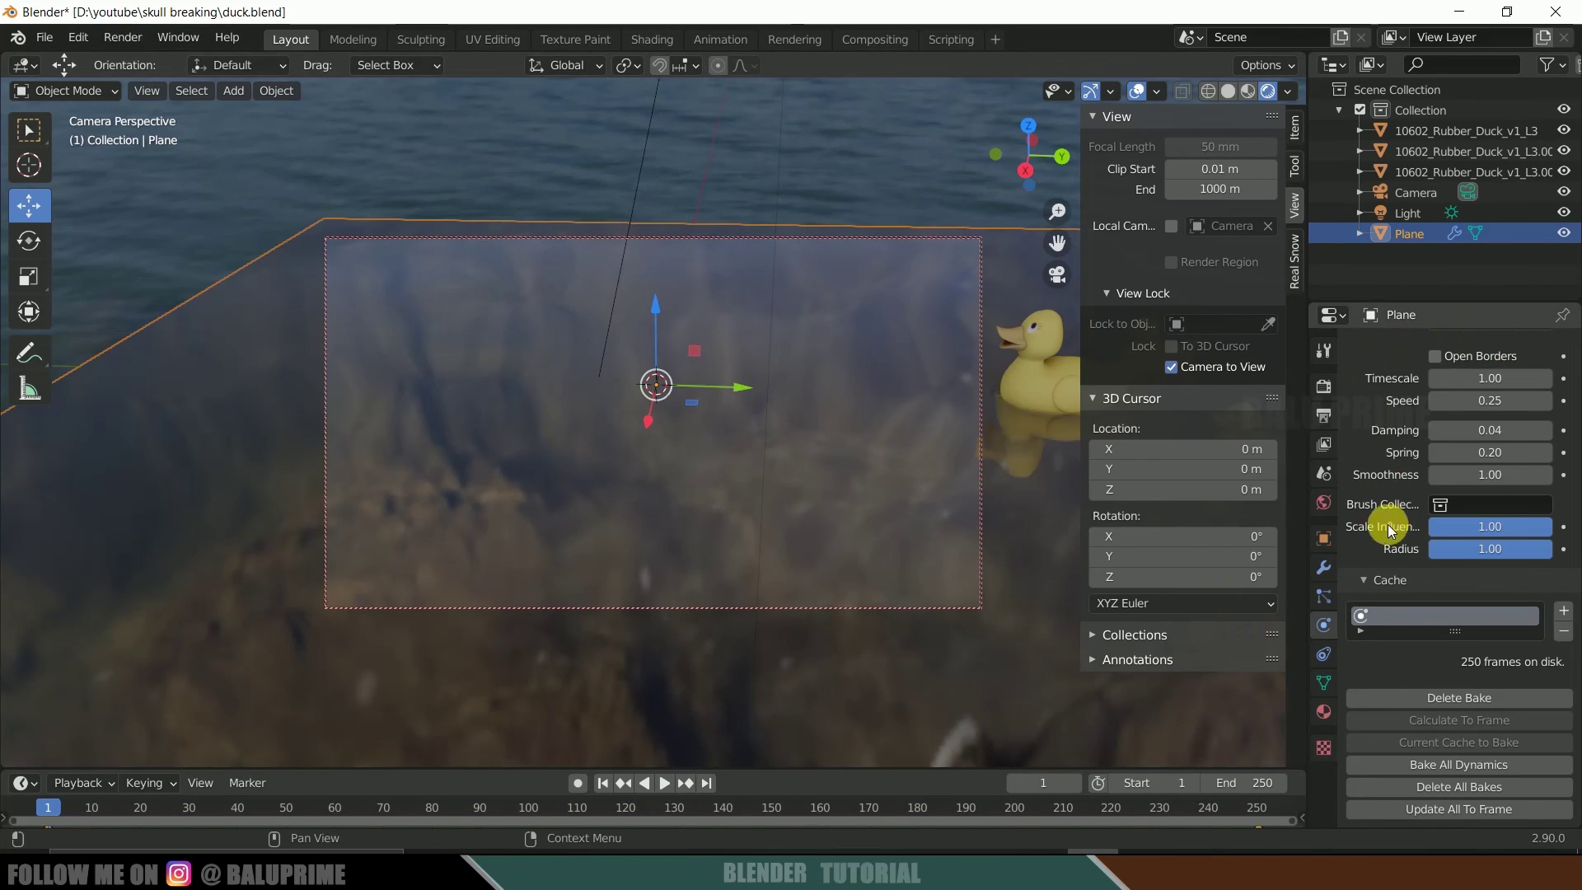
pyautogui.click(1325, 415)
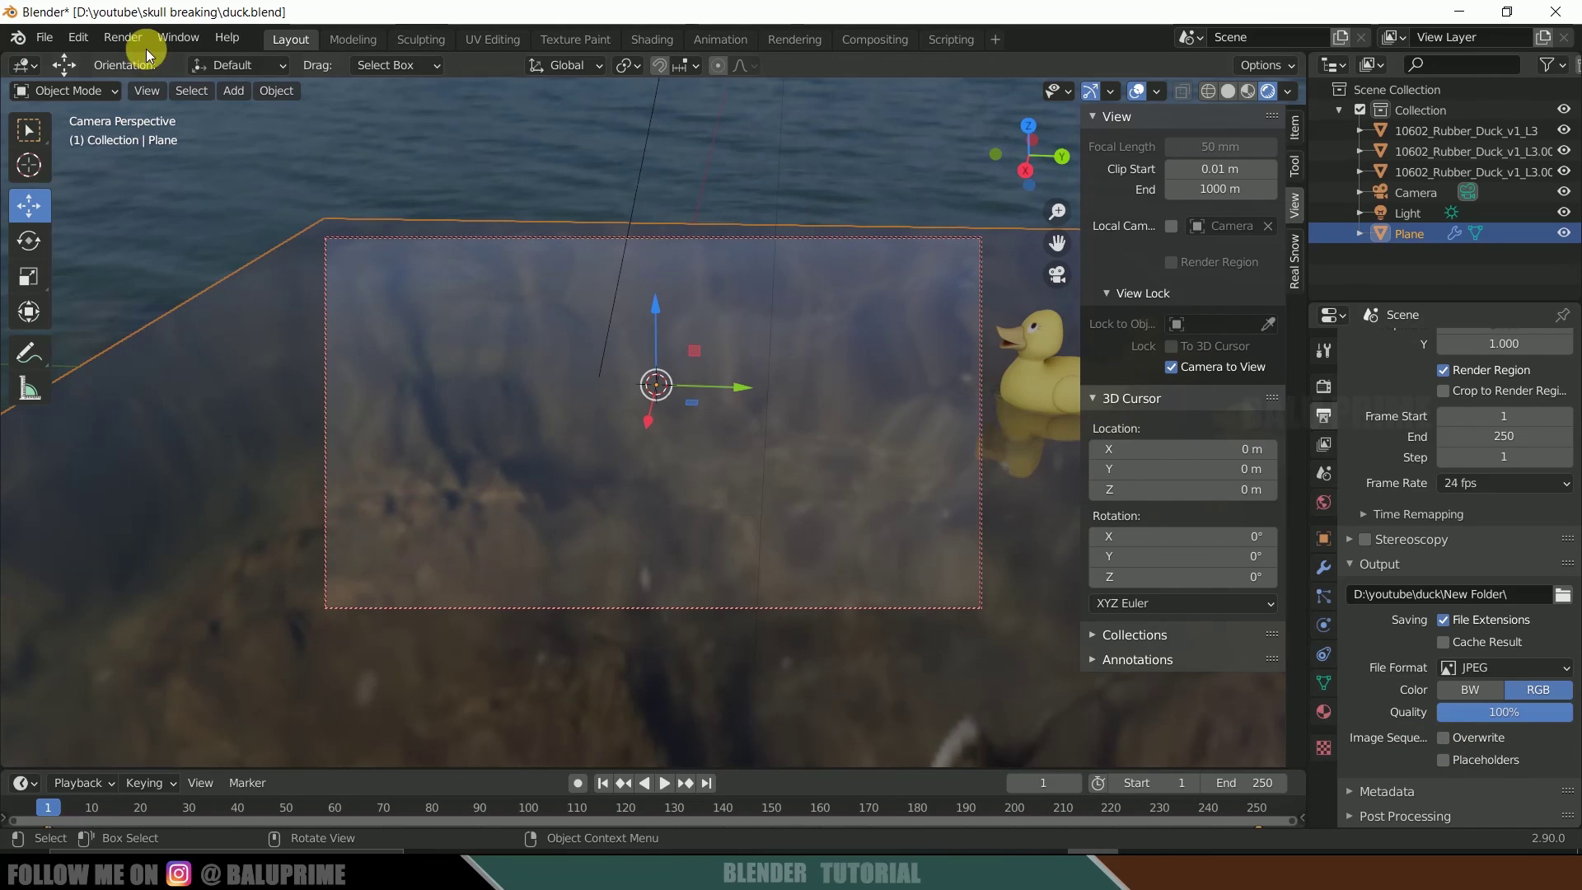
pyautogui.click(120, 43)
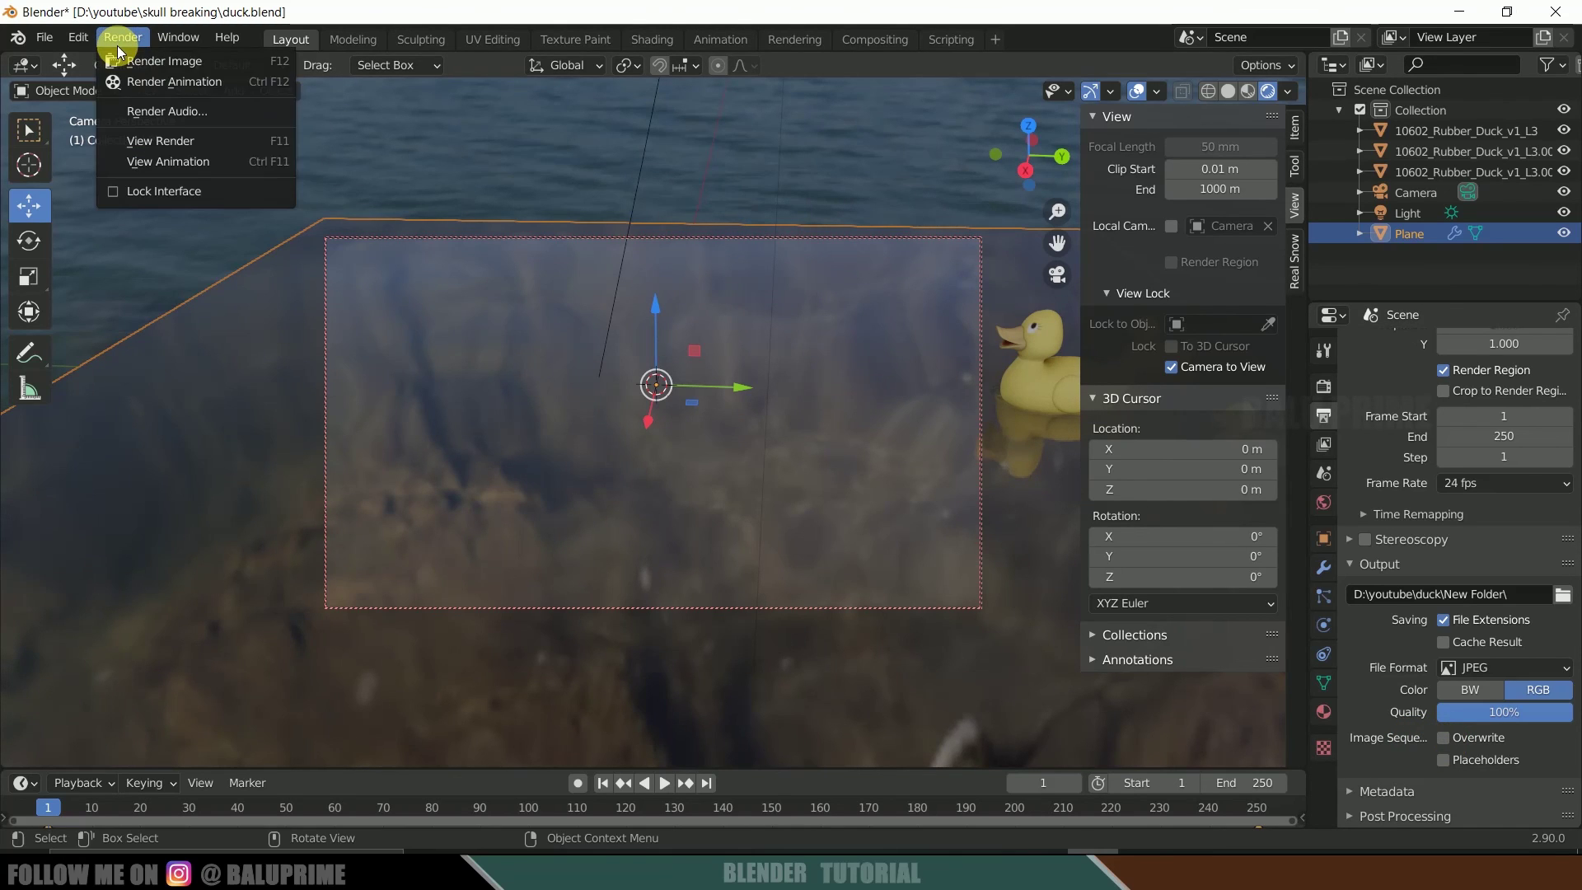
pyautogui.click(165, 81)
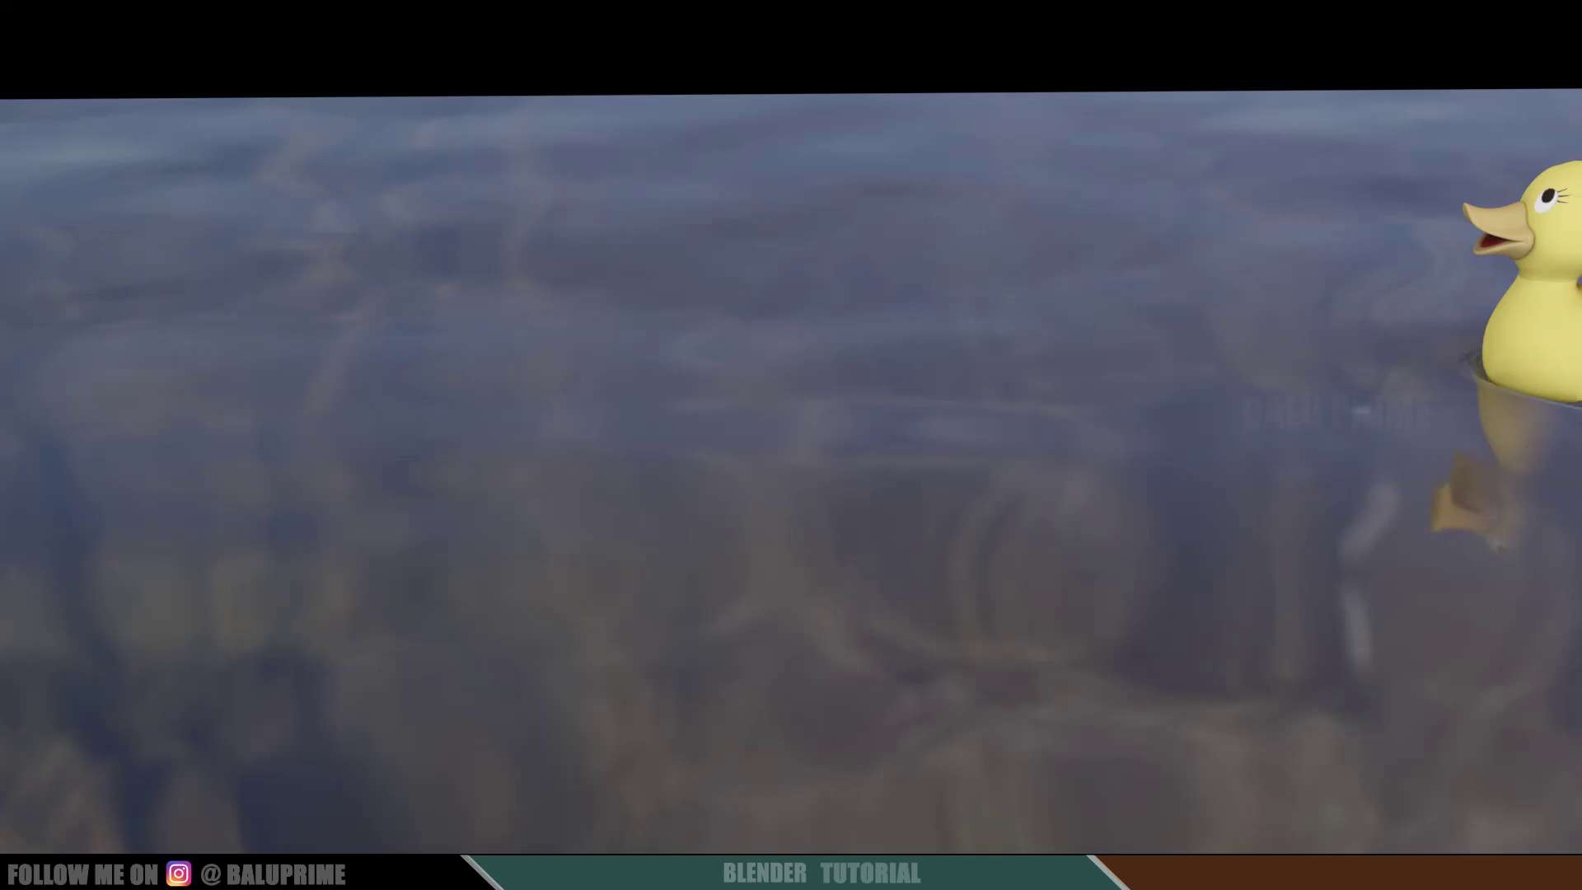